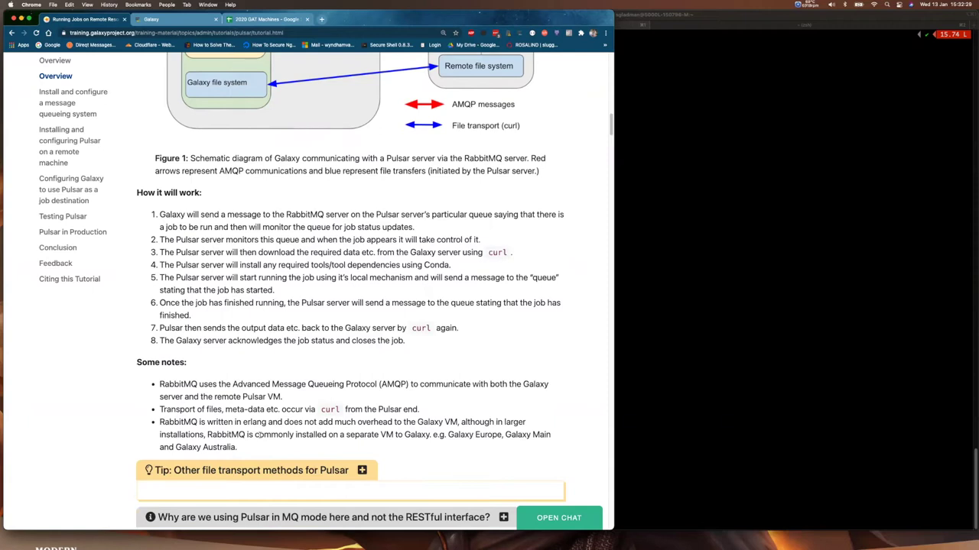
# Step: Expand the 'Why are we using Pulsar in MQ mode' explanation box
pyautogui.scroll(-5, 333, 421)
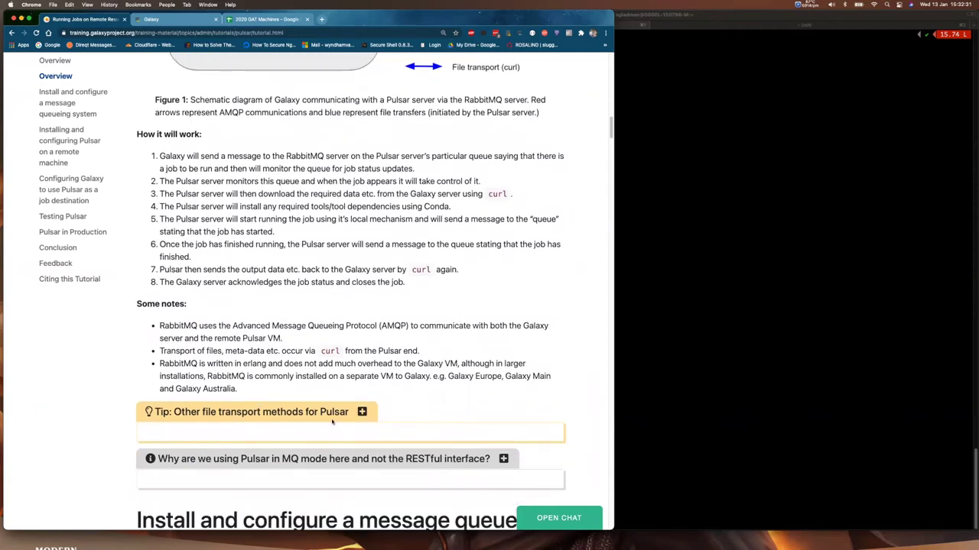
pyautogui.scroll(-2, 332, 419)
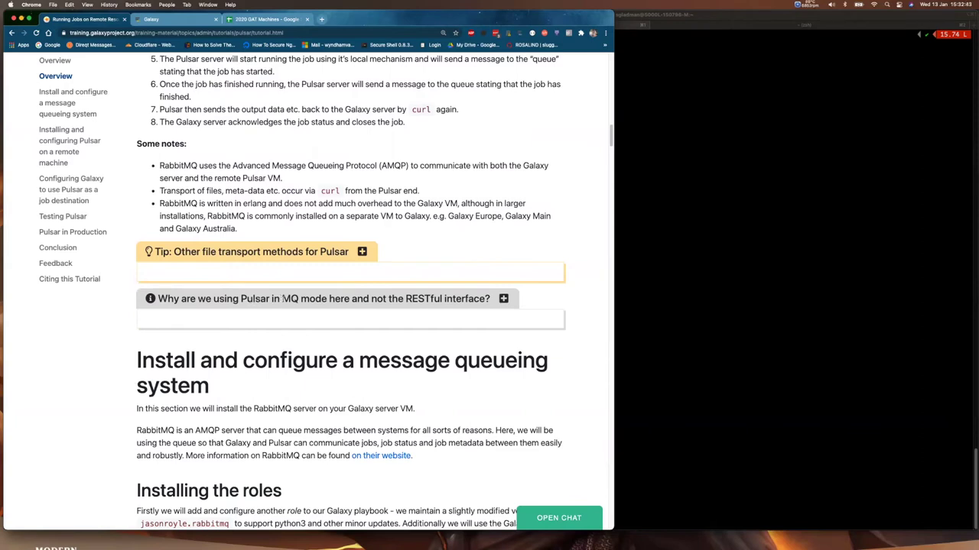
pyautogui.moveTo(281, 298); pyautogui.dragTo(298, 299)
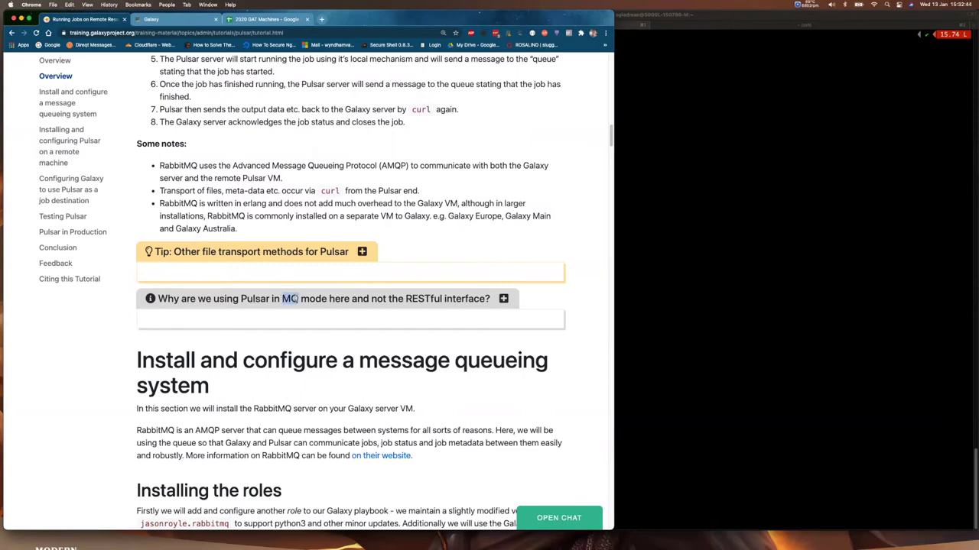
pyautogui.click(404, 299)
pyautogui.click(405, 299)
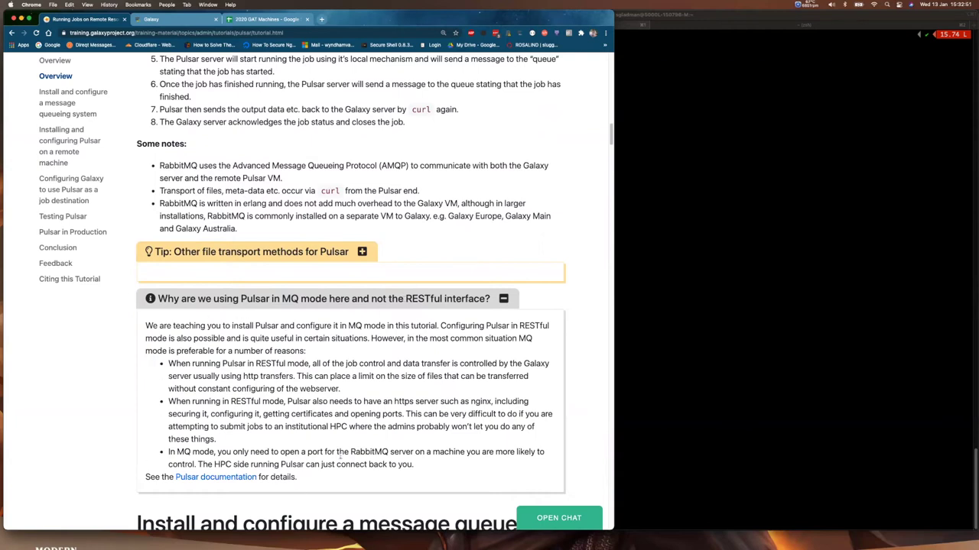
# Step: Scroll down to the 'Hands-on: Install the Ansible roles' instructions
pyautogui.scroll(-5, 34, 358)
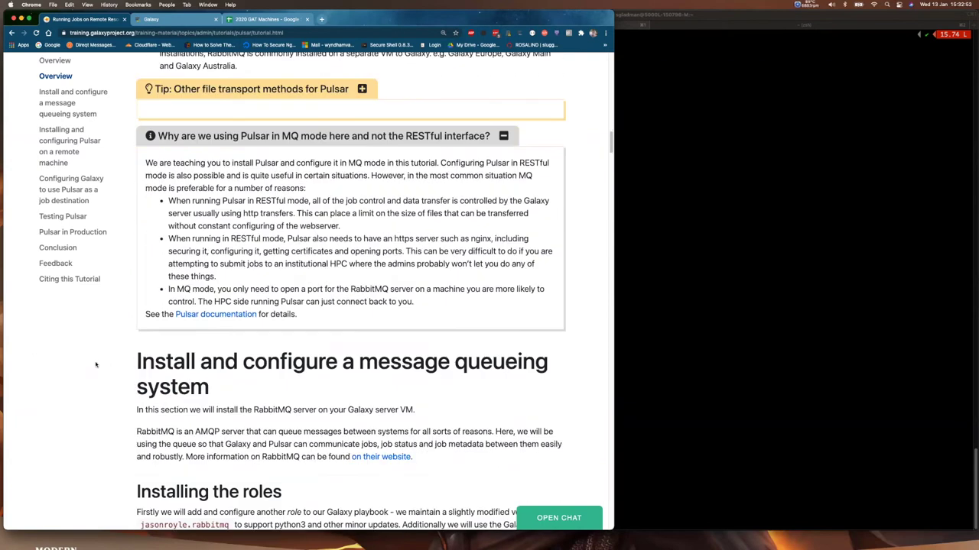
pyautogui.scroll(-5, 96, 365)
pyautogui.scroll(-2, 96, 364)
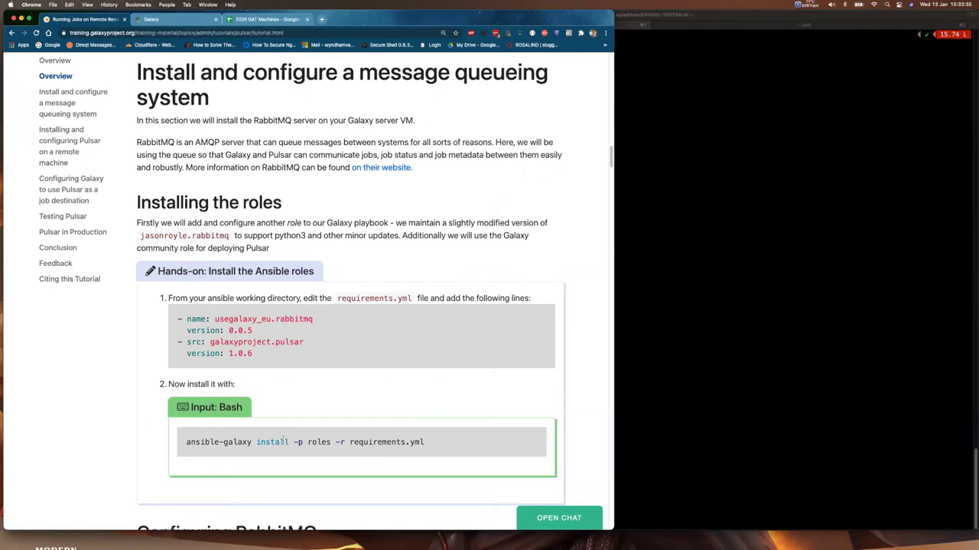
pyautogui.click(680, 159)
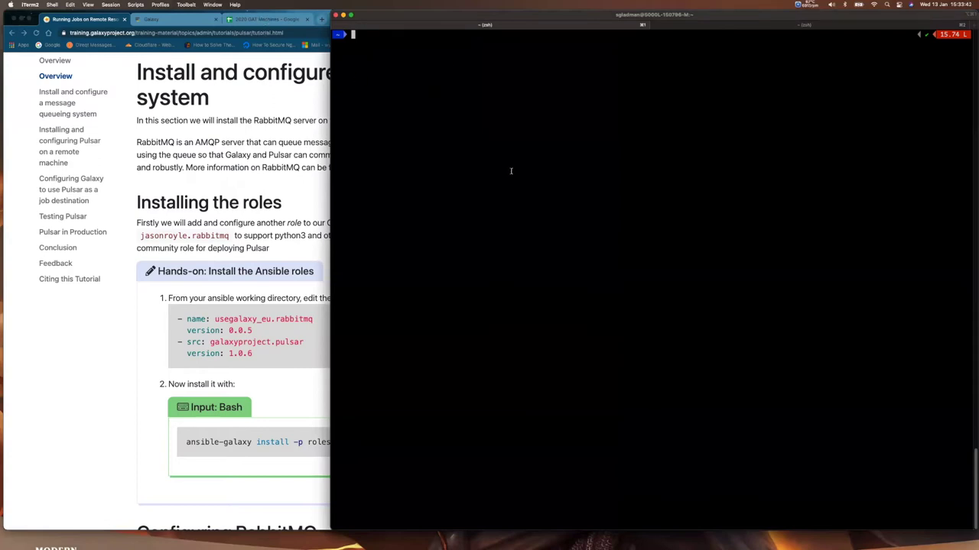
pyautogui.write('ssh ubuntu@gat')
pyautogui.press('Tab')
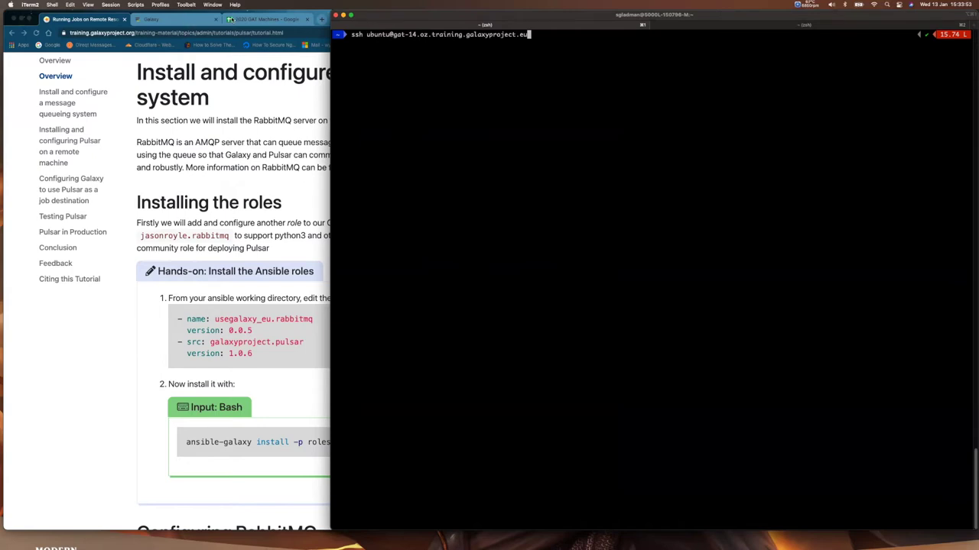
# Step: Copy the gat-14 password from the VMs sheet and log in with it
pyautogui.click(264, 19)
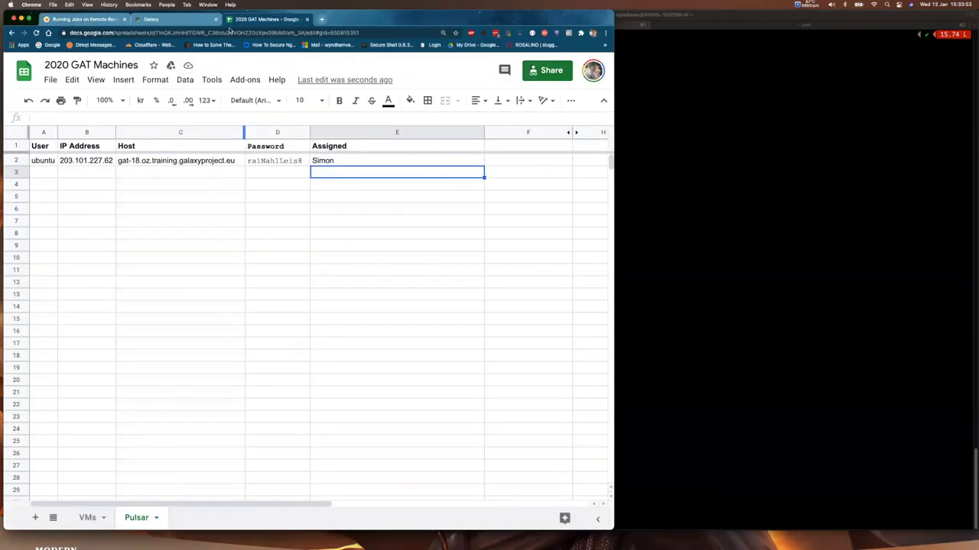
pyautogui.click(87, 517)
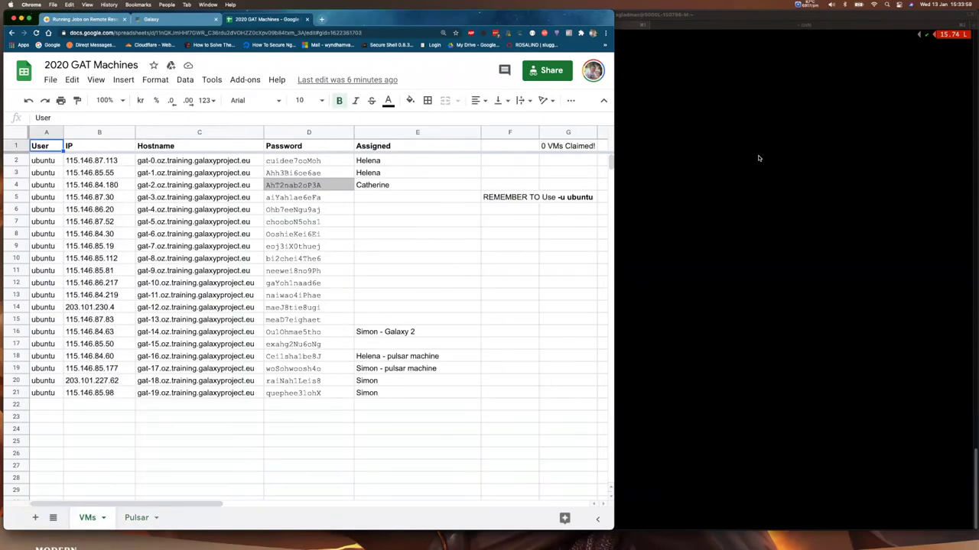
pyautogui.click(287, 331)
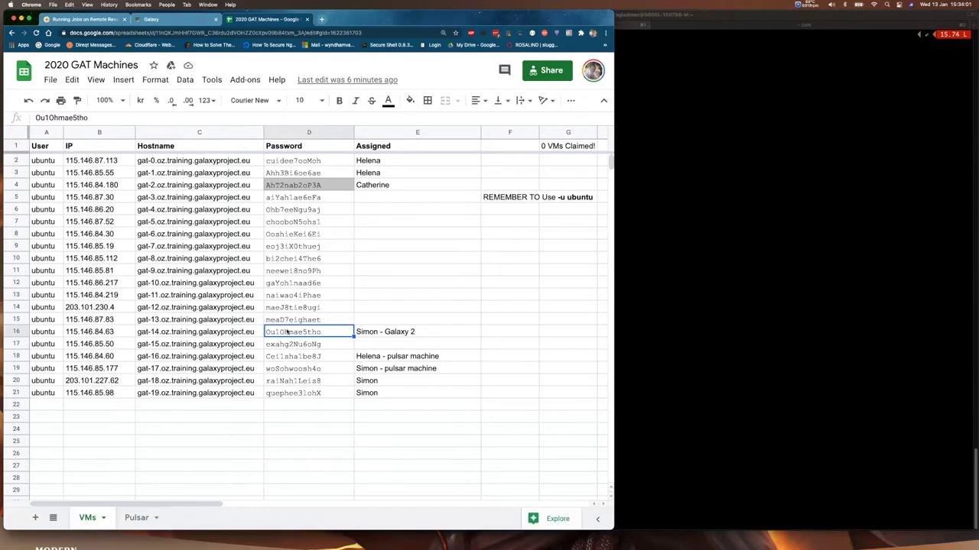
pyautogui.press('super+c')
pyautogui.click(753, 237)
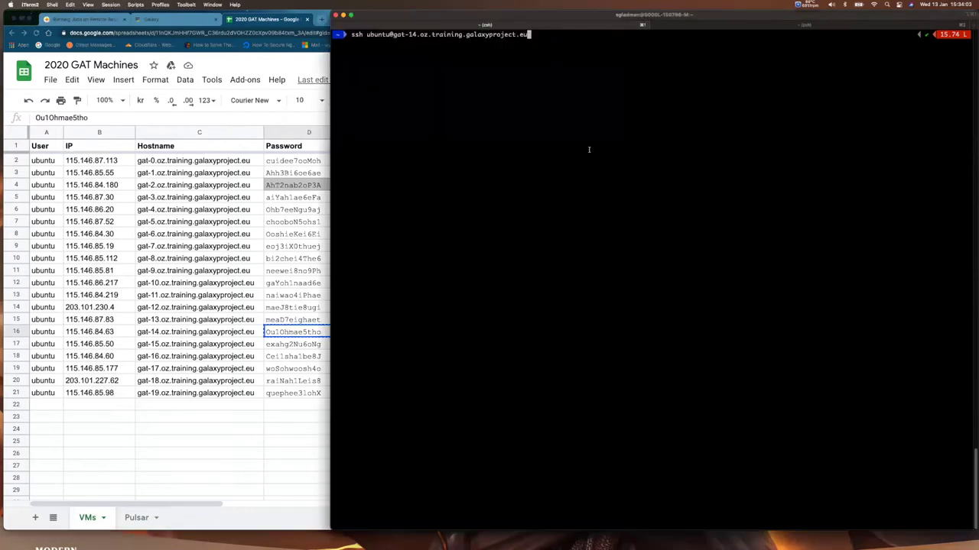
pyautogui.press('Return')
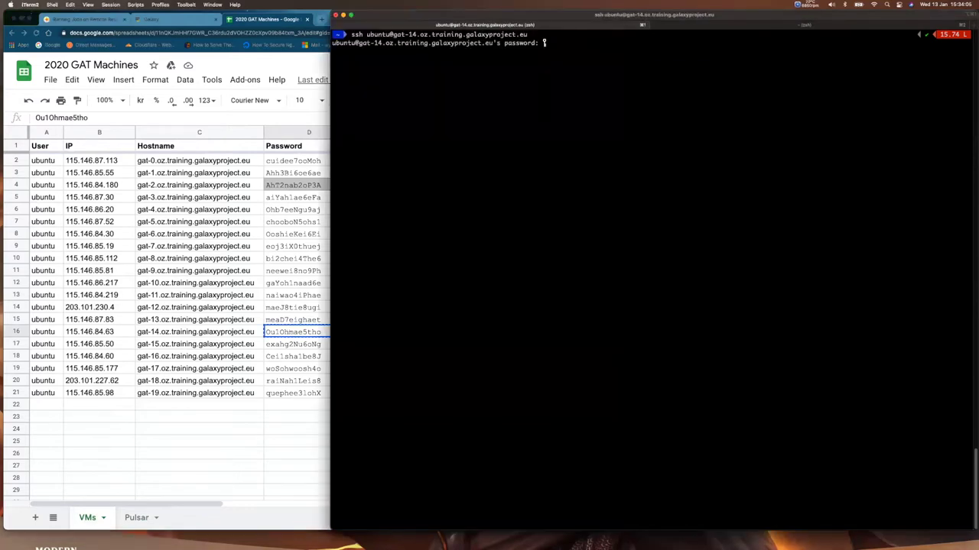
pyautogui.press('Return')
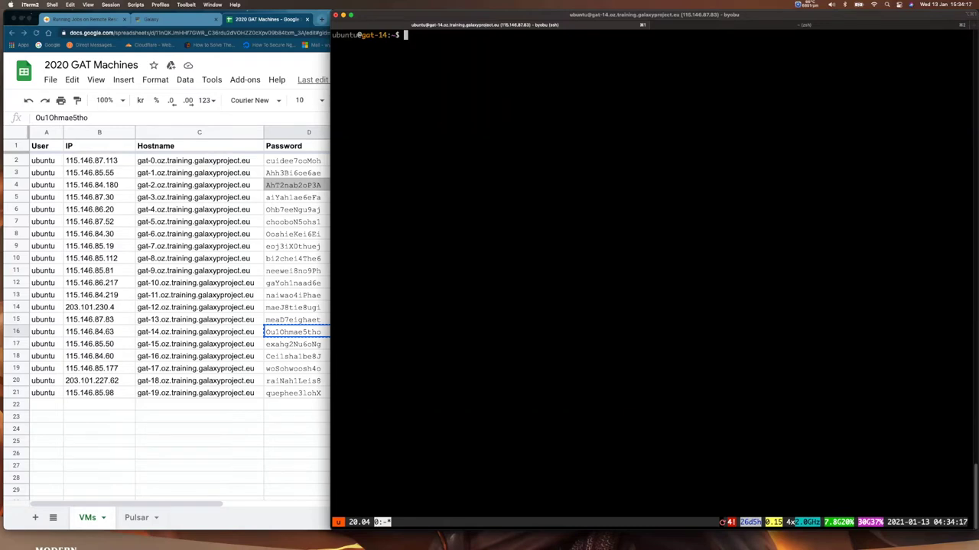
# Step: Run ll, cd galaxy/, ls and ll to view requirements.yml, hosts and roles, then return to the tutorial
pyautogui.write('ll')
pyautogui.press('Return')
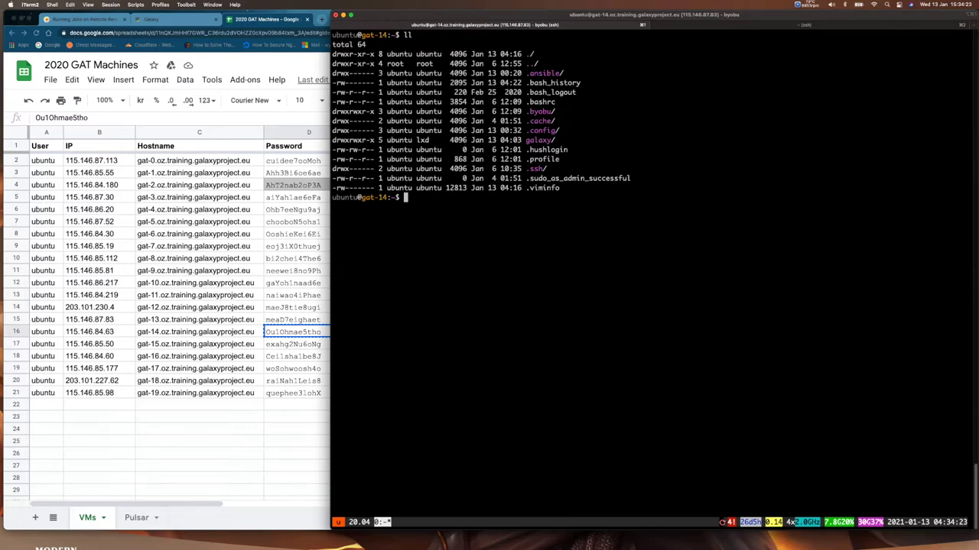
pyautogui.write('cd galaxy/')
pyautogui.press('Return')
pyautogui.write('ls')
pyautogui.press('Return')
pyautogui.write('ll')
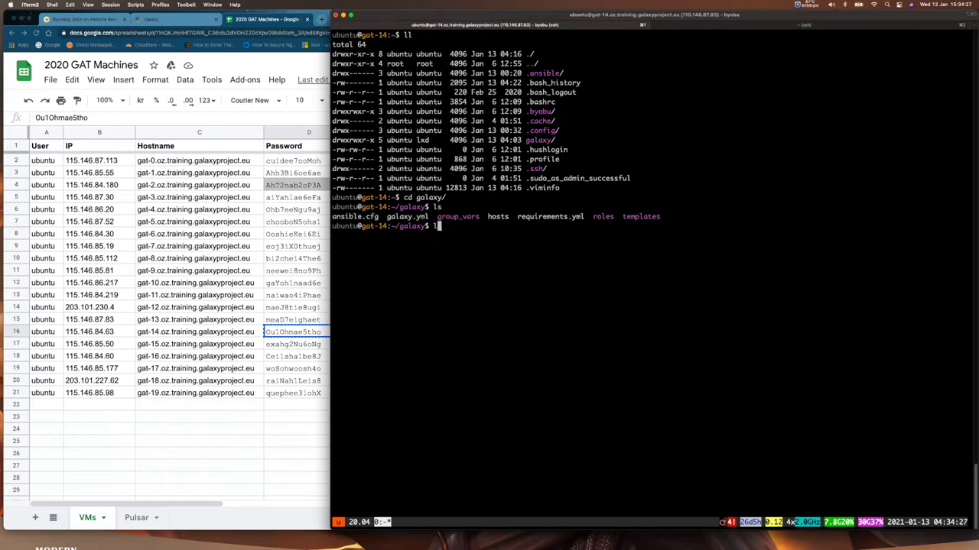
pyautogui.press('Return')
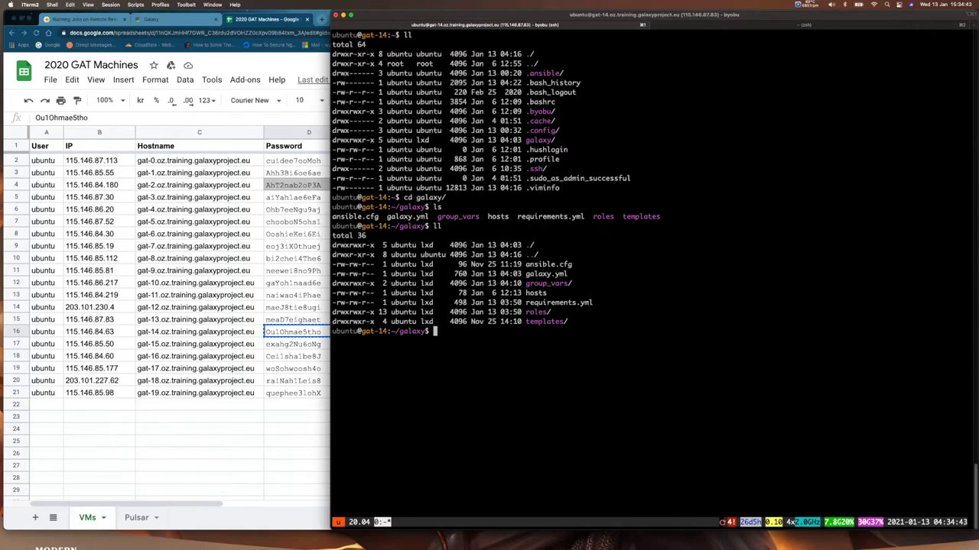
pyautogui.click(102, 22)
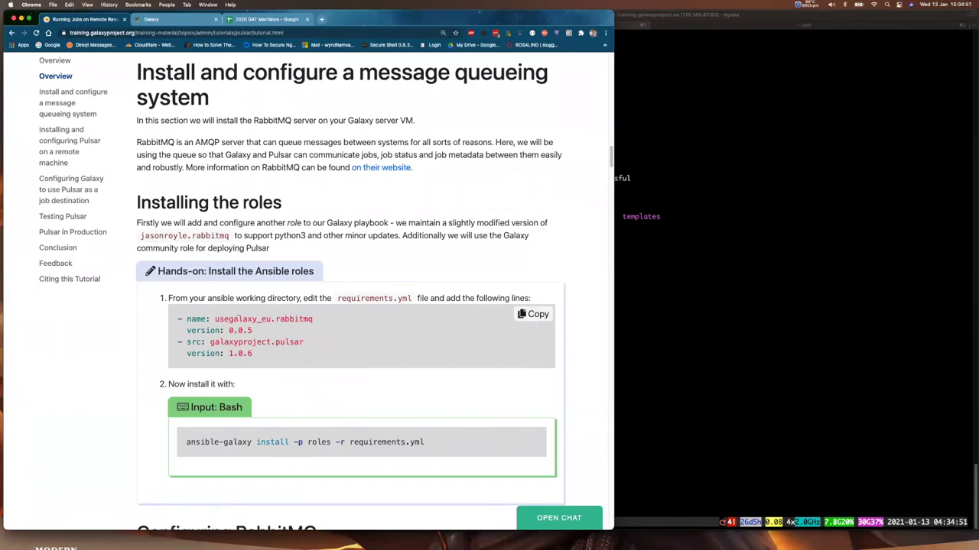
# Step: Copy the usegalaxy_eu.rabbitmq and galaxyproject.pulsar requirements.yml snippet from the tutorial
pyautogui.moveTo(215, 319); pyautogui.dragTo(314, 319)
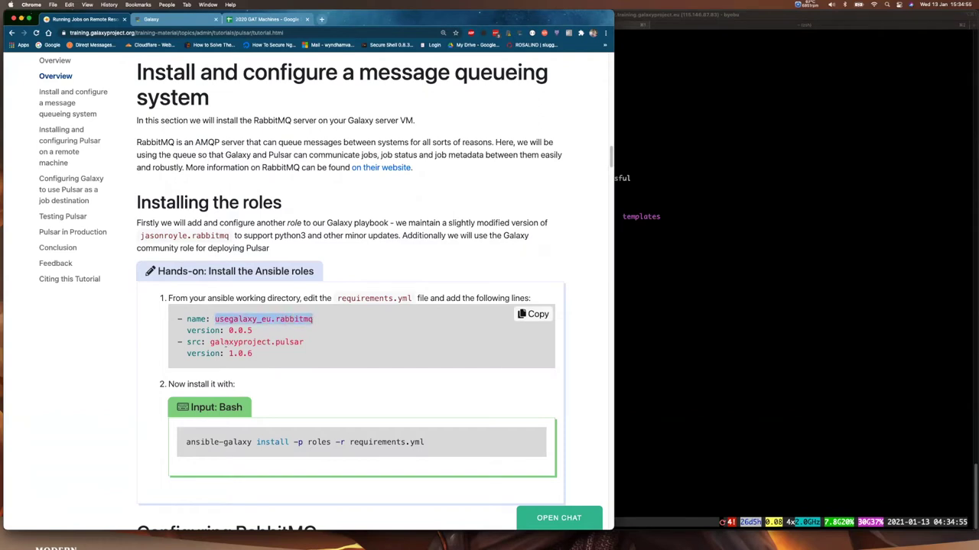
pyautogui.moveTo(210, 343); pyautogui.dragTo(306, 342)
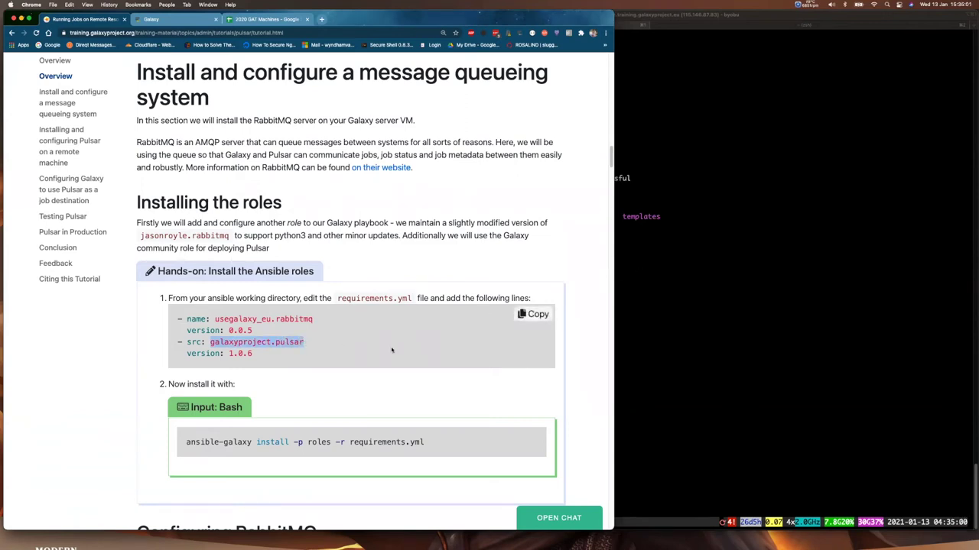
pyautogui.click(533, 314)
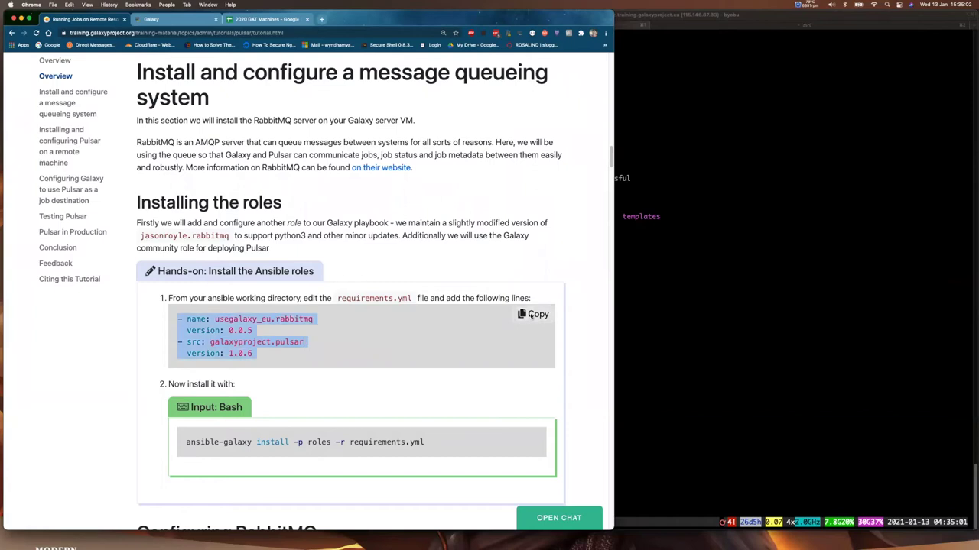
pyautogui.click(665, 263)
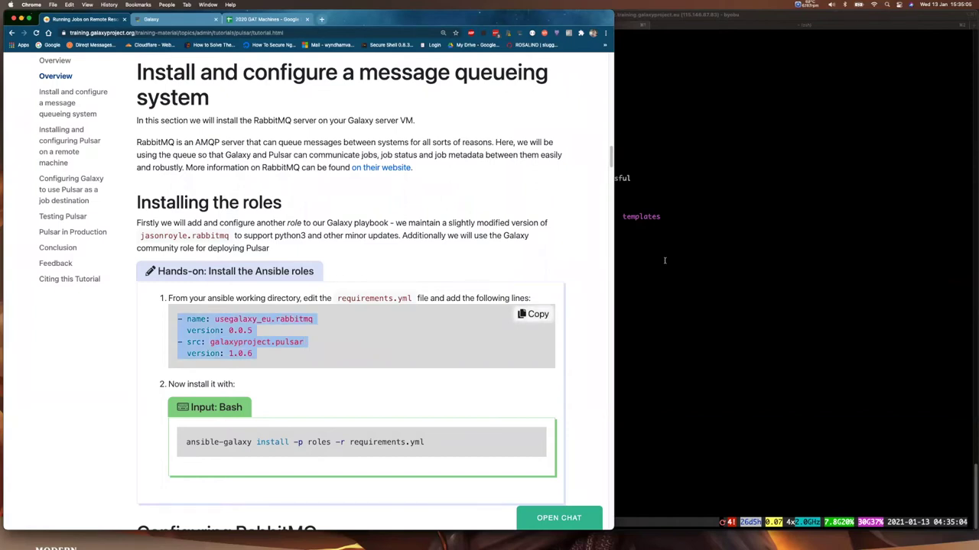
# Step: Append the rabbitmq 0.0.5 and pulsar 1.0.6 entries to requirements.yml in vim and save with :wq
pyautogui.write('vim requirements.yml')
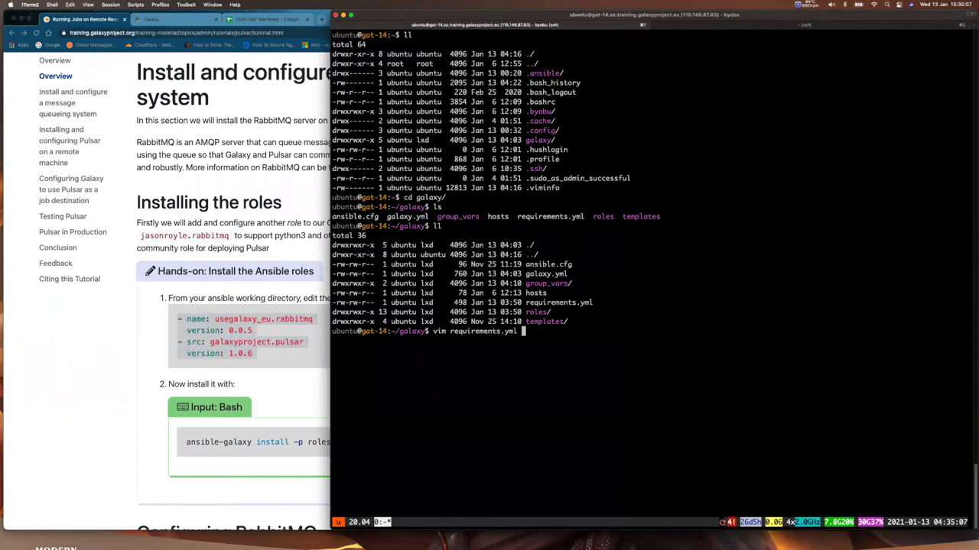
pyautogui.press('Return')
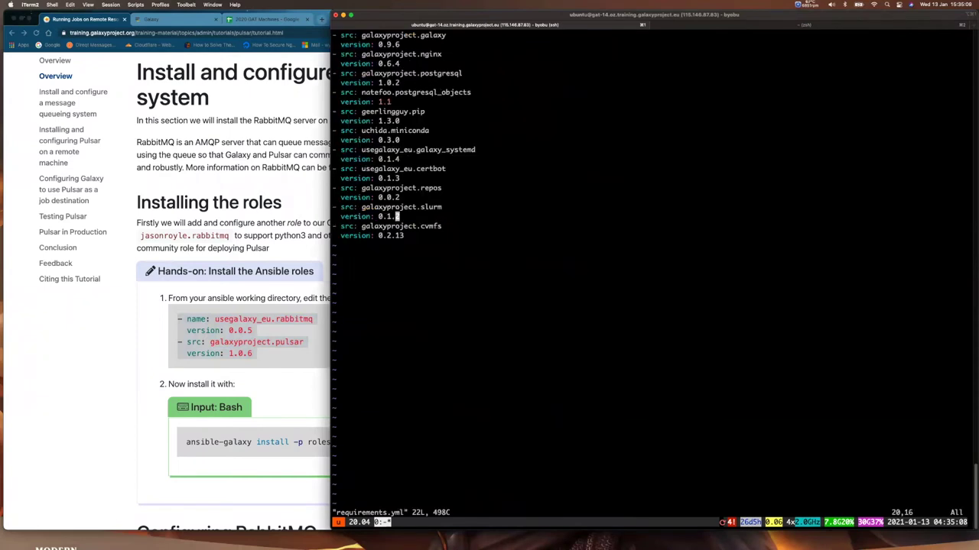
pyautogui.press('j')
pyautogui.press('j')
pyautogui.write('s1a')
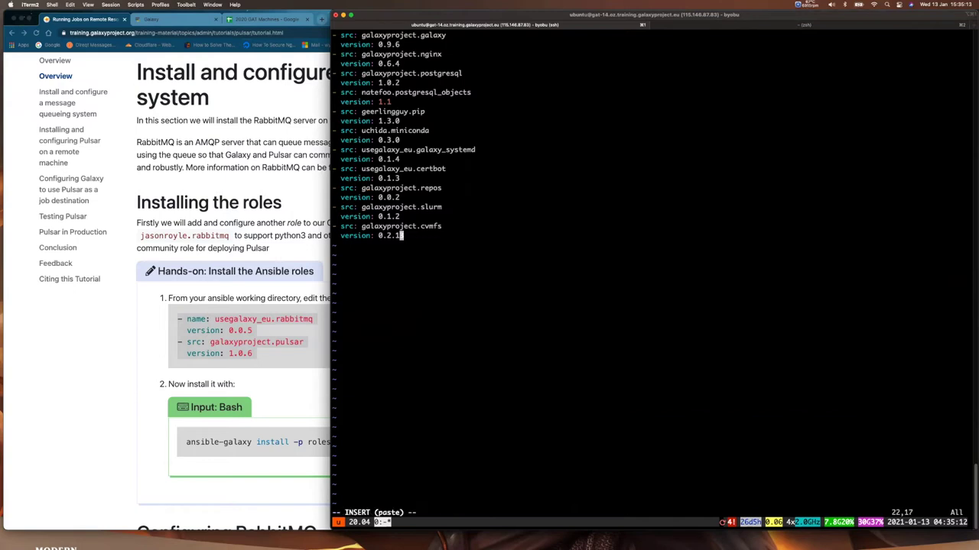
pyautogui.write('3')
pyautogui.press('Return')
pyautogui.press('super+v')
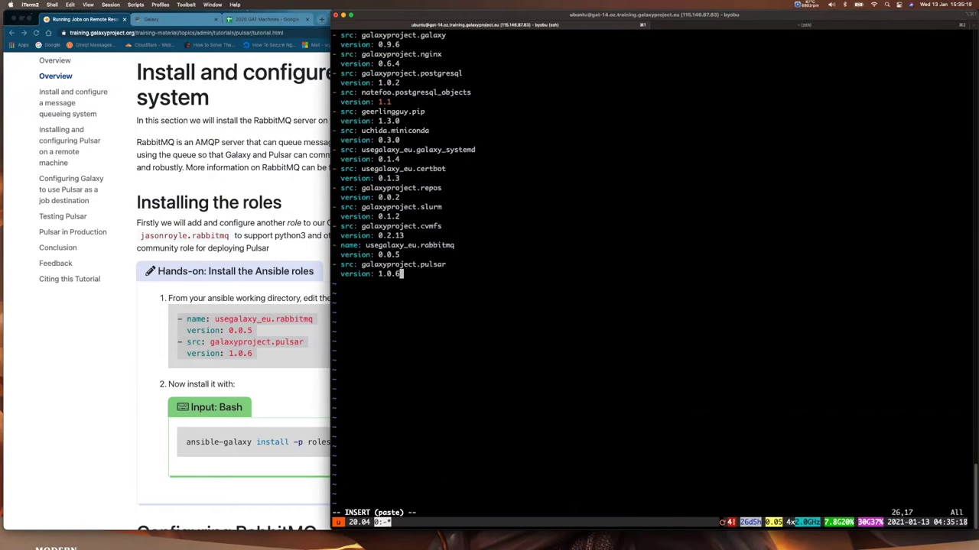
pyautogui.press('Escape')
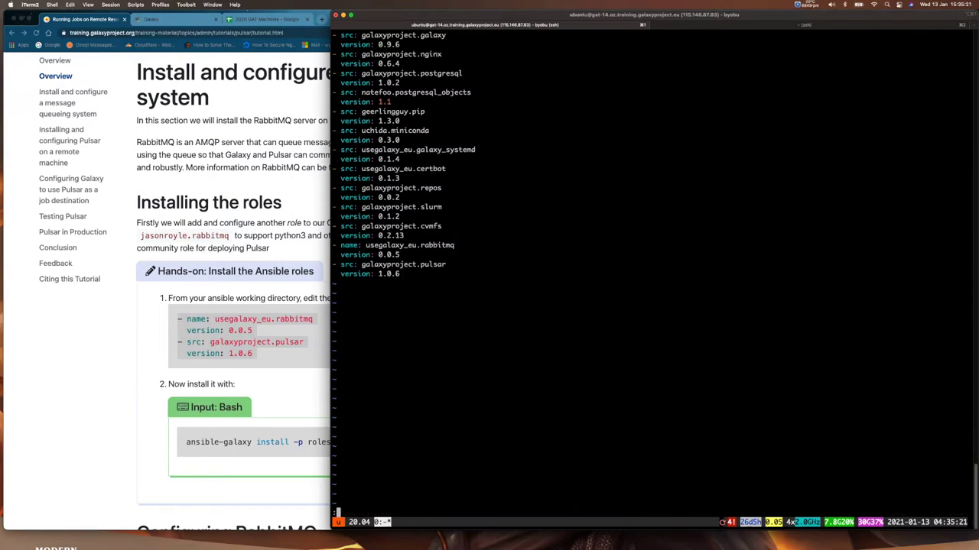
pyautogui.write(':wq')
pyautogui.press('Return')
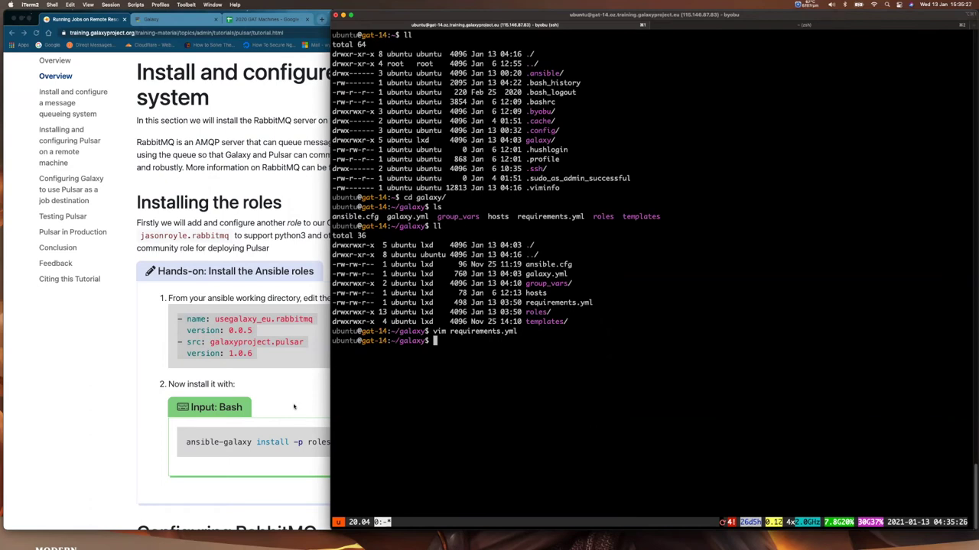
# Step: Run 'ansible-galaxy install -p roles -r requirements.yml', copied from the tutorial
pyautogui.click(293, 407)
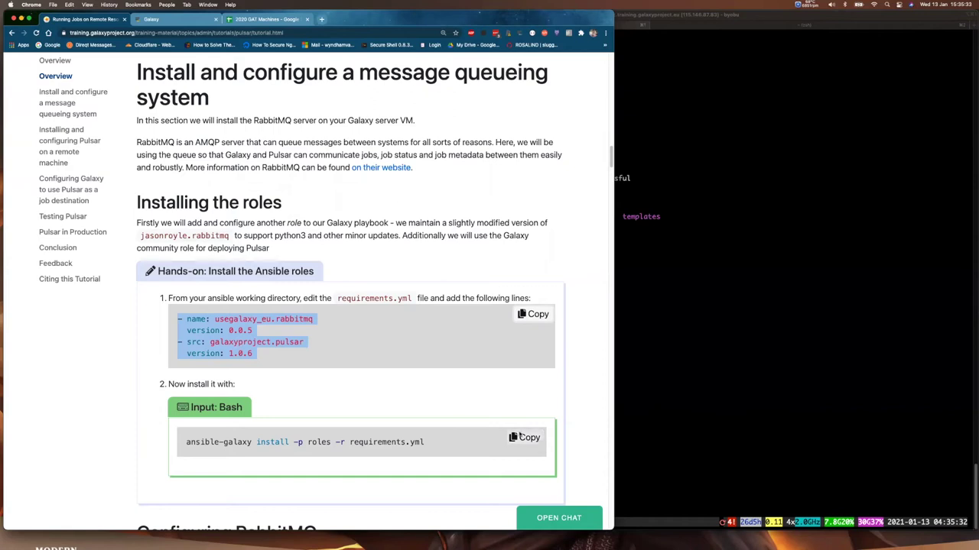
pyautogui.click(528, 439)
pyautogui.click(663, 349)
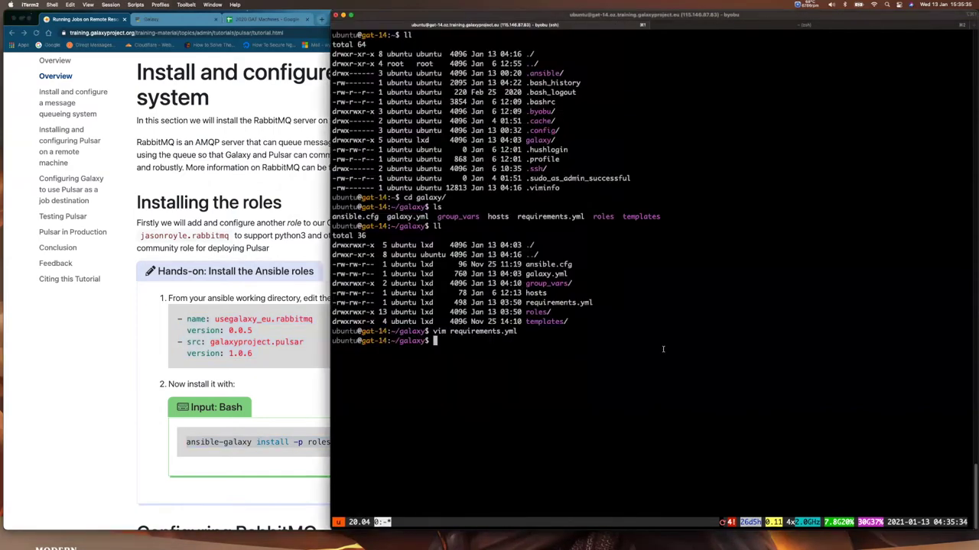
pyautogui.press('super+v')
pyautogui.press('Return')
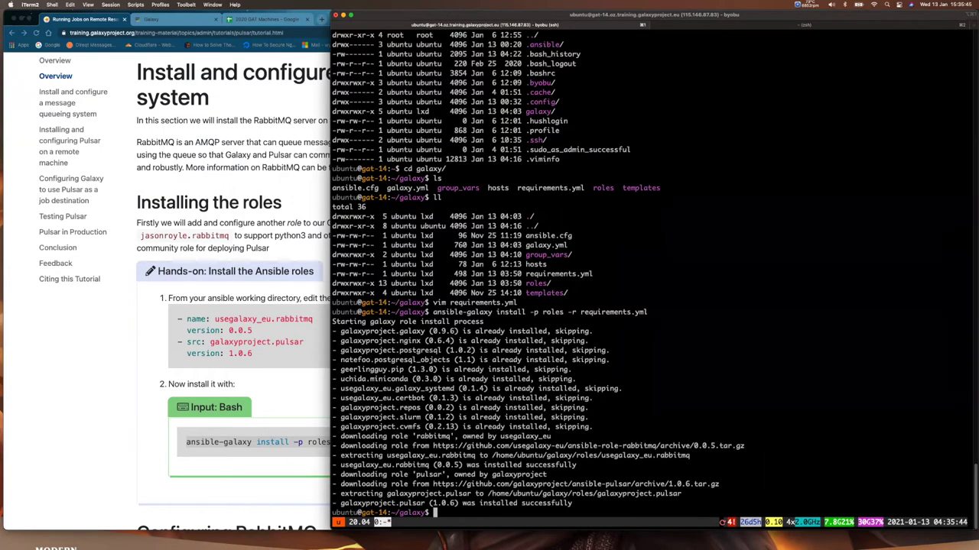
# Step: List galaxy/roles to confirm the usegalaxy_eu.rabbitmq and galaxyproject.pulsar folders, then return to galaxy
pyautogui.write('cd roles')
pyautogui.press('Return')
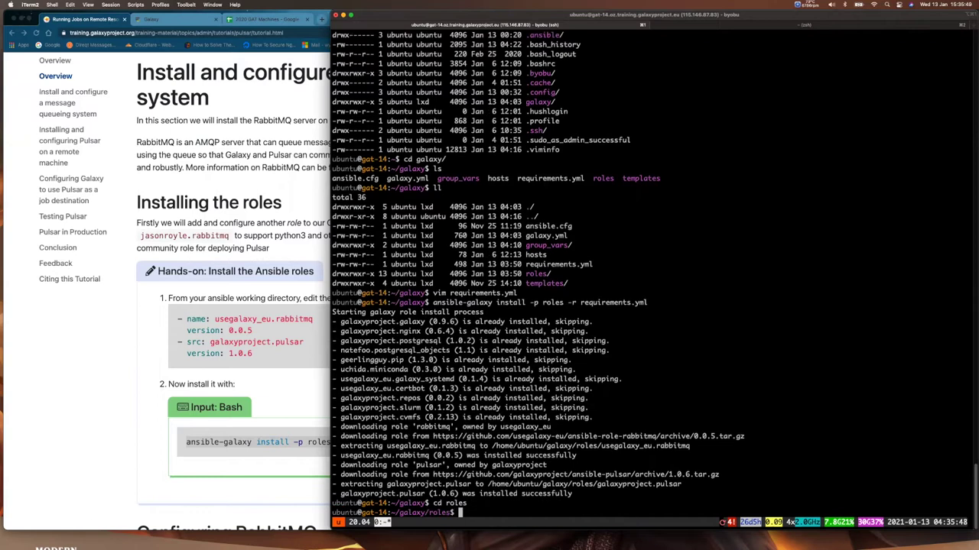
pyautogui.hotkey('ctrl', 'l')
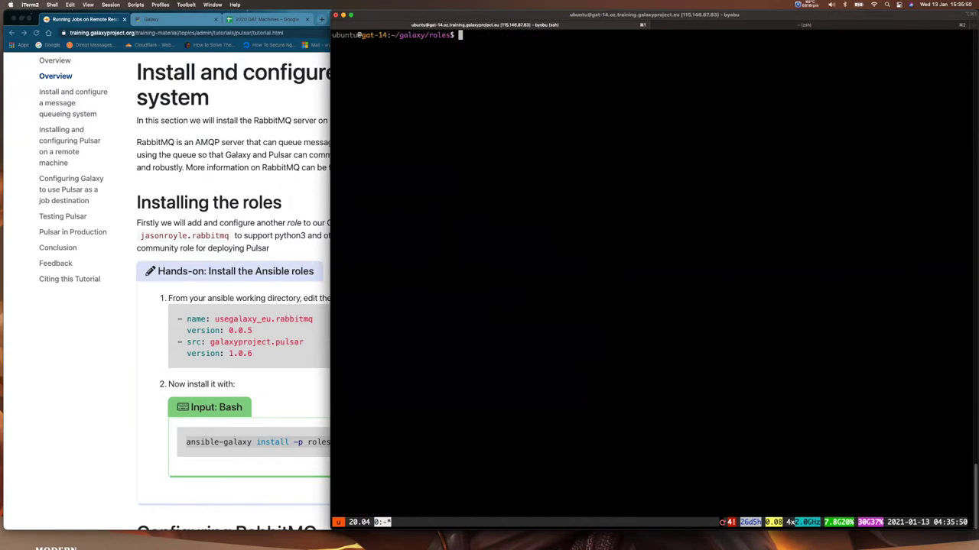
pyautogui.write('ll')
pyautogui.press('Return')
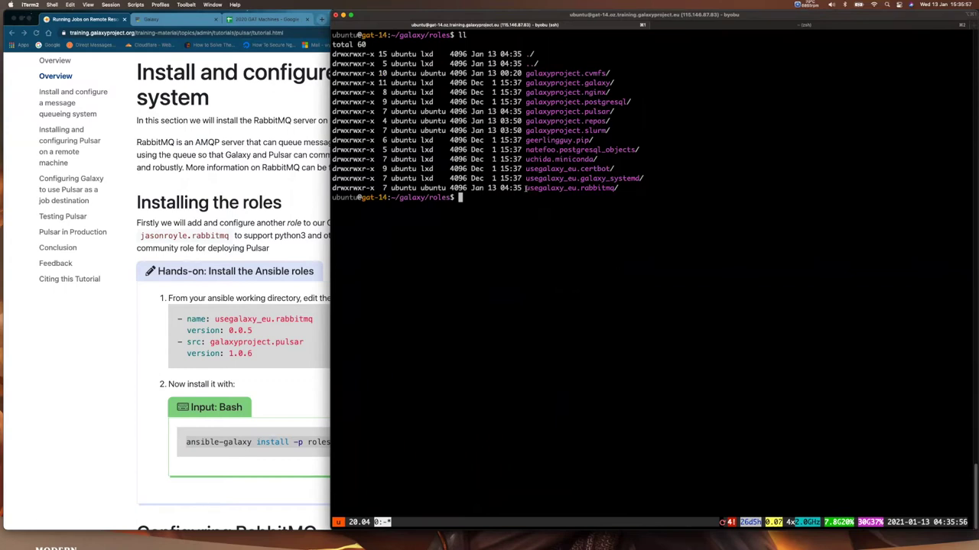
pyautogui.moveTo(525, 187); pyautogui.dragTo(630, 188)
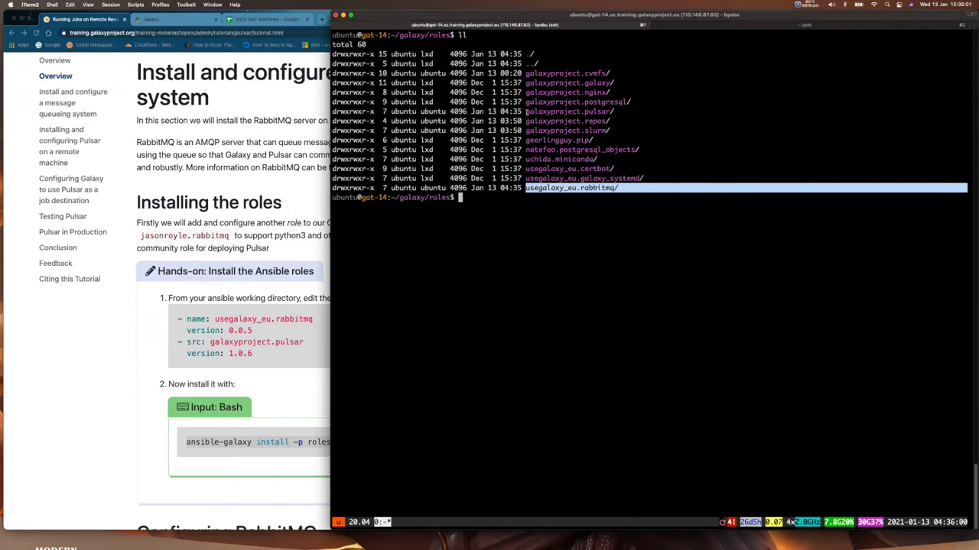
pyautogui.moveTo(526, 111); pyautogui.dragTo(615, 112)
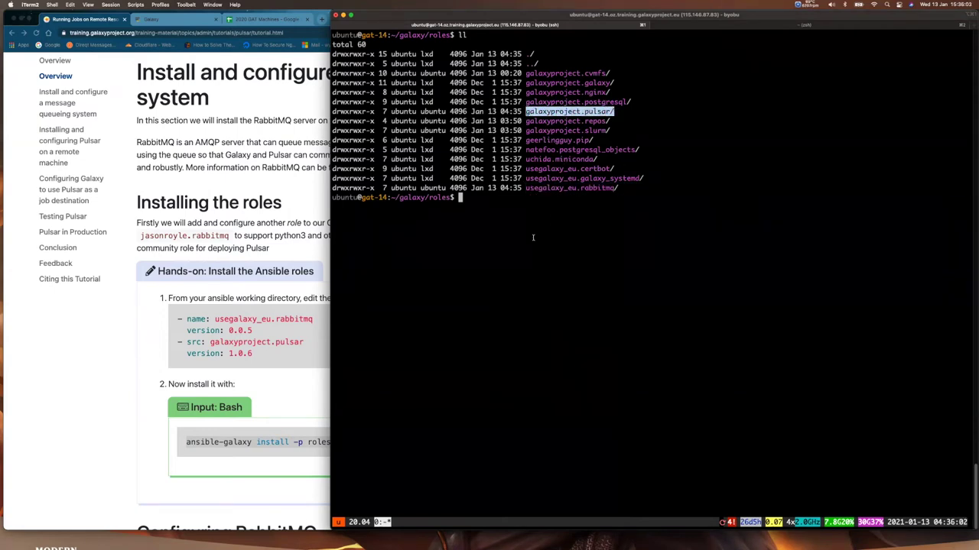
pyautogui.click(481, 200)
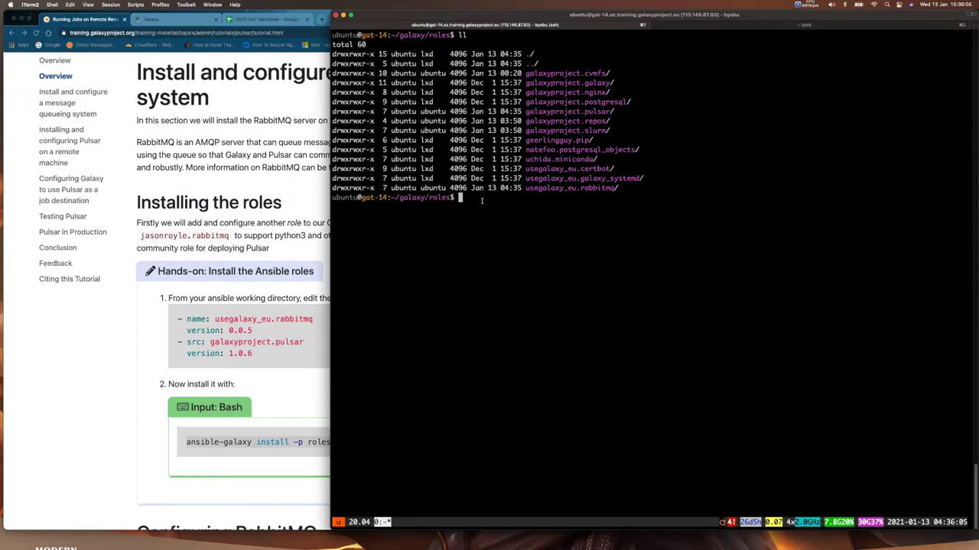
pyautogui.write('cd ..')
pyautogui.press('Return')
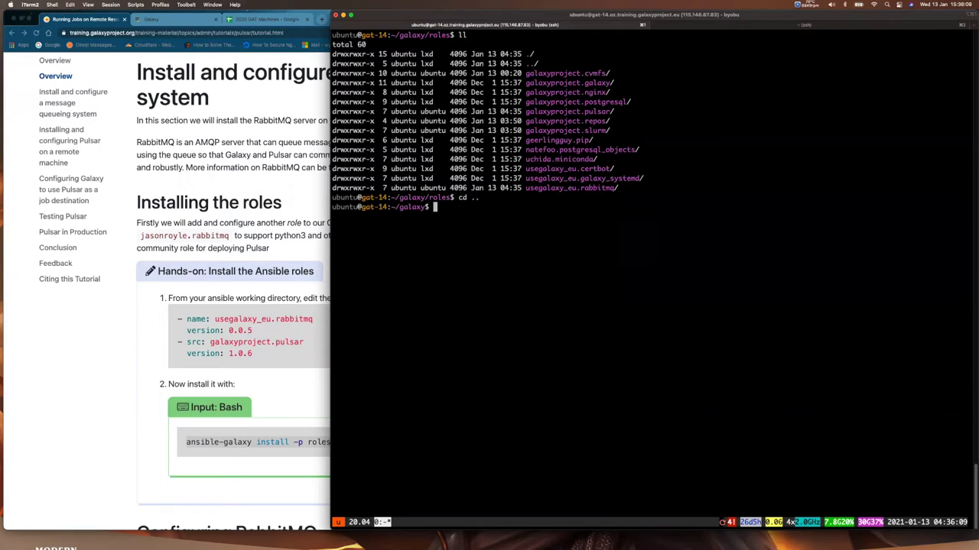
# Step: Scroll the tutorial down to the 'Configuring RabbitMQ' section
pyautogui.click(106, 329)
pyautogui.scroll(-5, 106, 329)
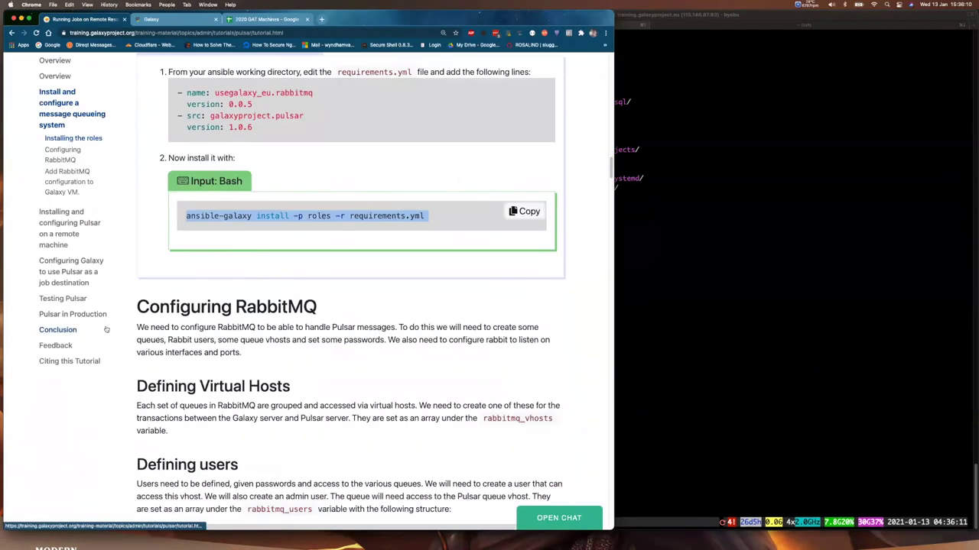
pyautogui.scroll(-3, 107, 330)
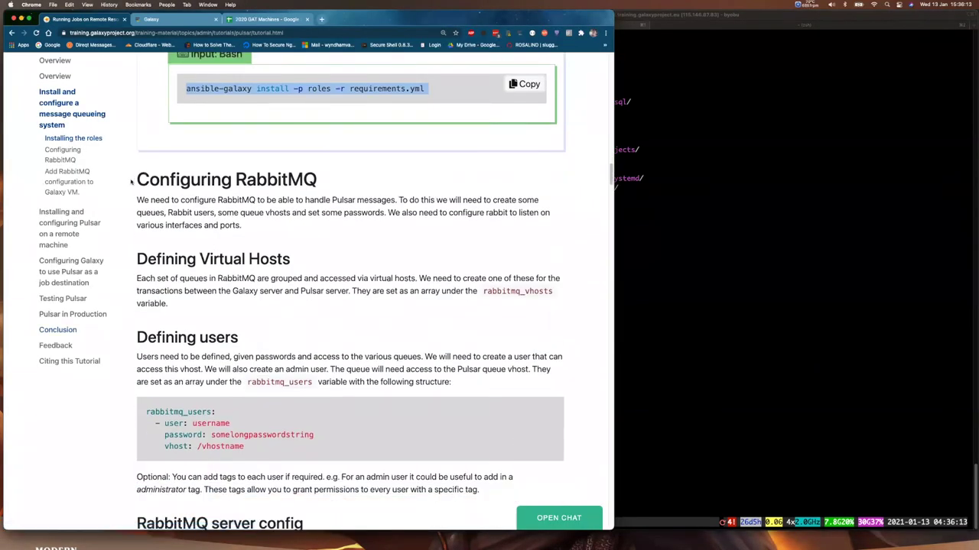
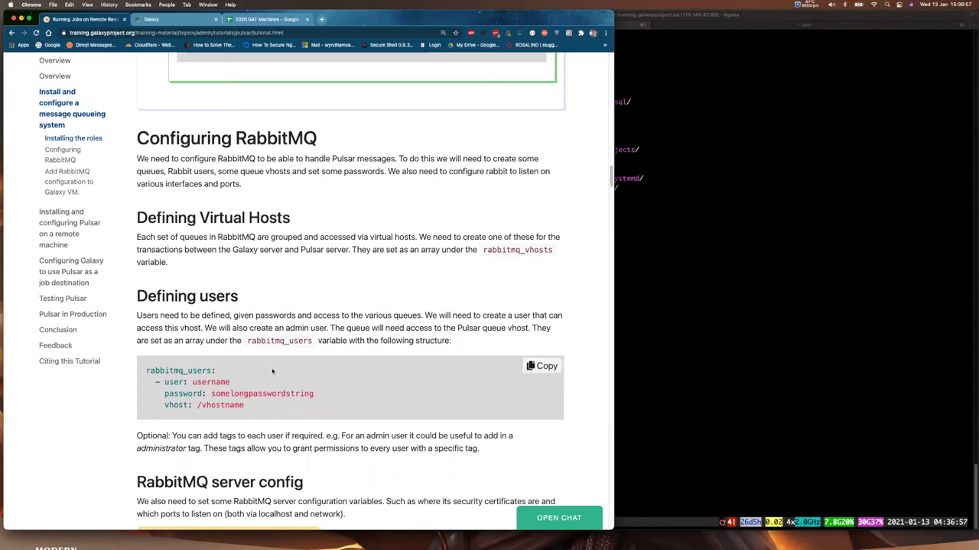
# Step: Expand the 'Port accessibility is important!' note and highlight RabbitMQ's default port 5671
pyautogui.scroll(-3, 270, 371)
pyautogui.scroll(-2, 344, 331)
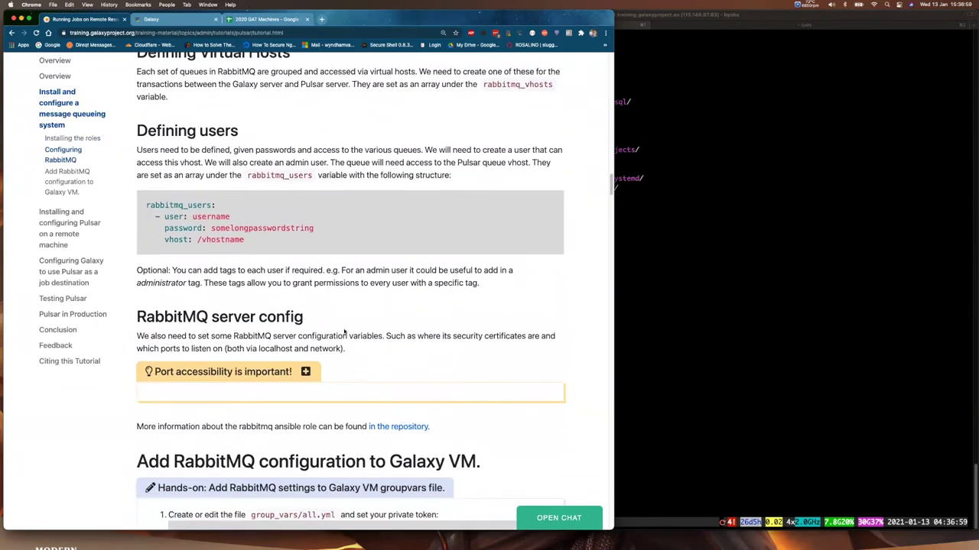
pyautogui.scroll(-1, 344, 331)
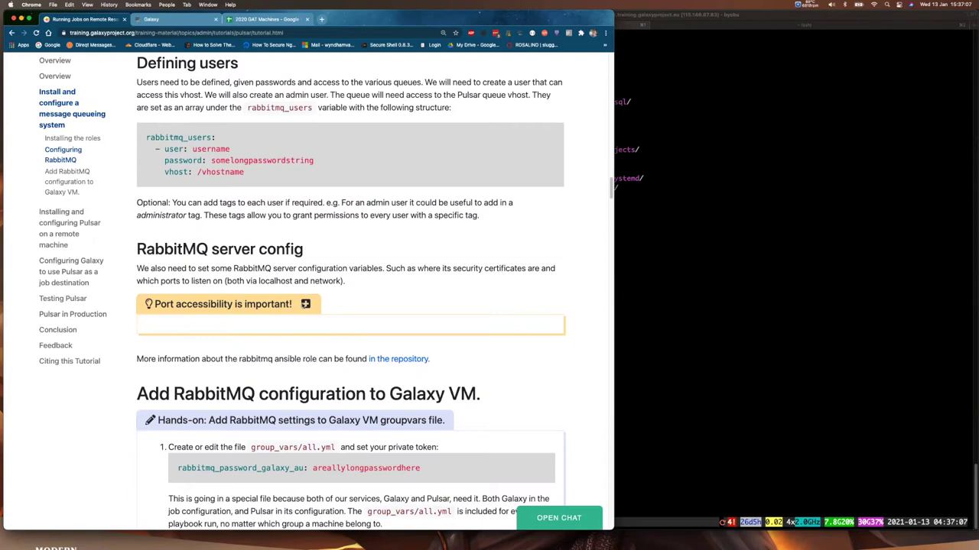
pyautogui.click(305, 303)
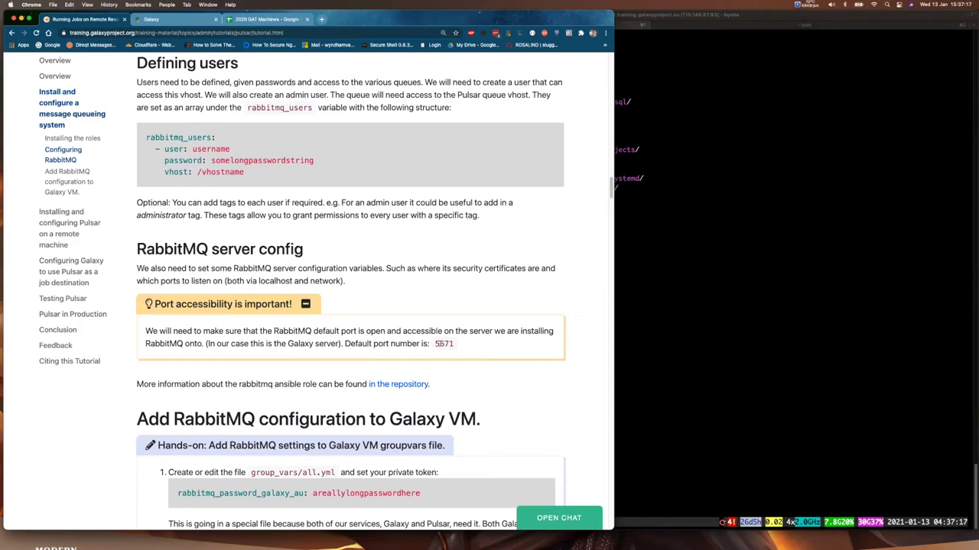
pyautogui.moveTo(434, 344); pyautogui.dragTo(455, 346)
pyautogui.scroll(-3, 459, 352)
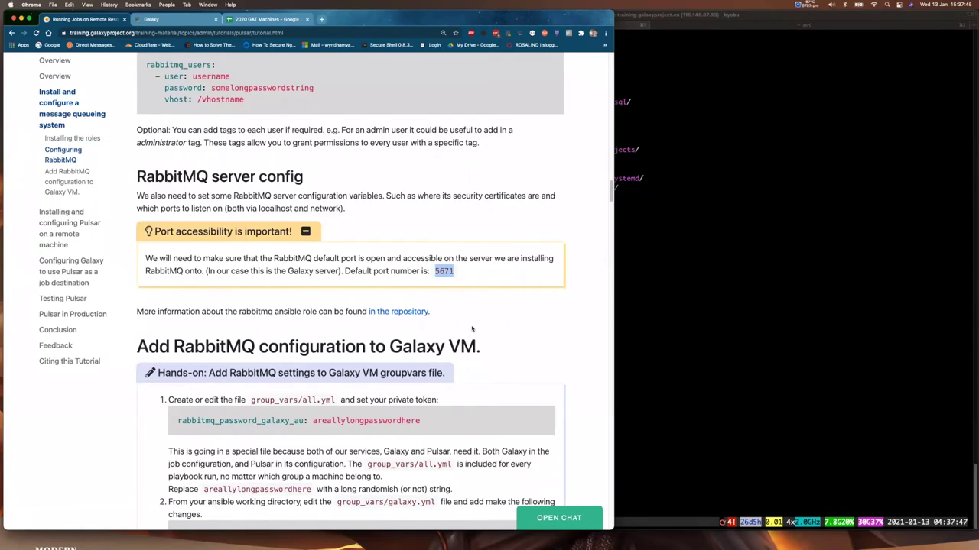
pyautogui.scroll(-1, 472, 329)
pyautogui.scroll(-1, 472, 325)
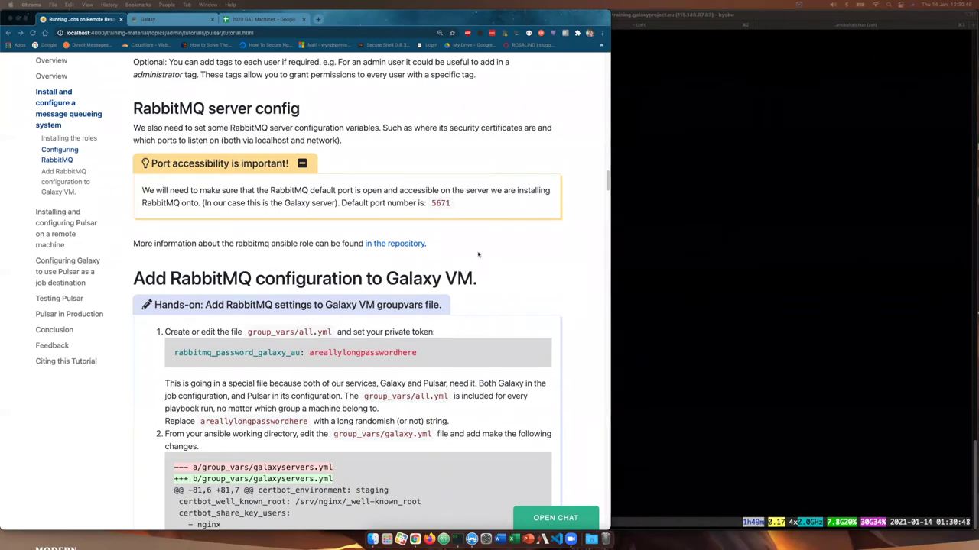
# Step: Scroll the tutorial to the galaxyservers.yml RabbitMQ diff below the all.yml password step
pyautogui.scroll(-5, 478, 254)
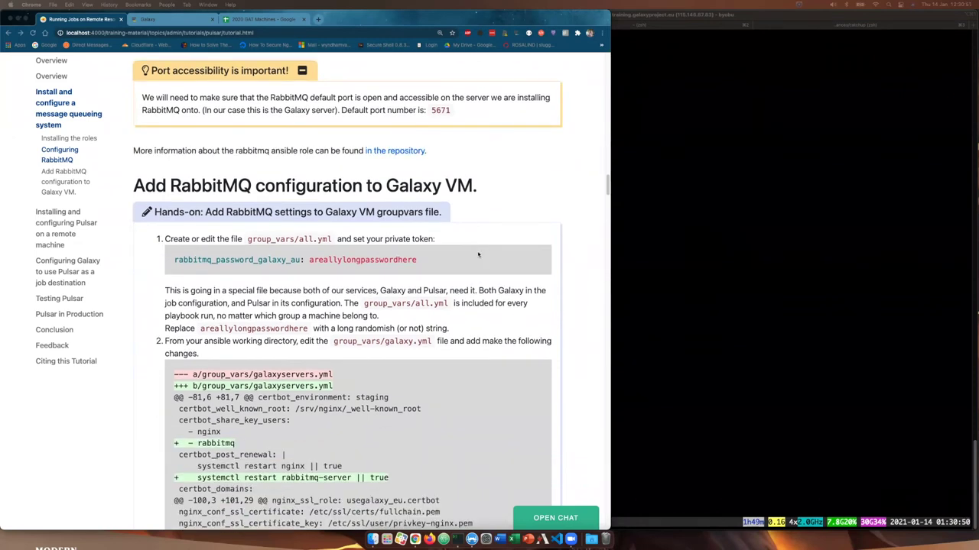
pyautogui.scroll(1, 479, 255)
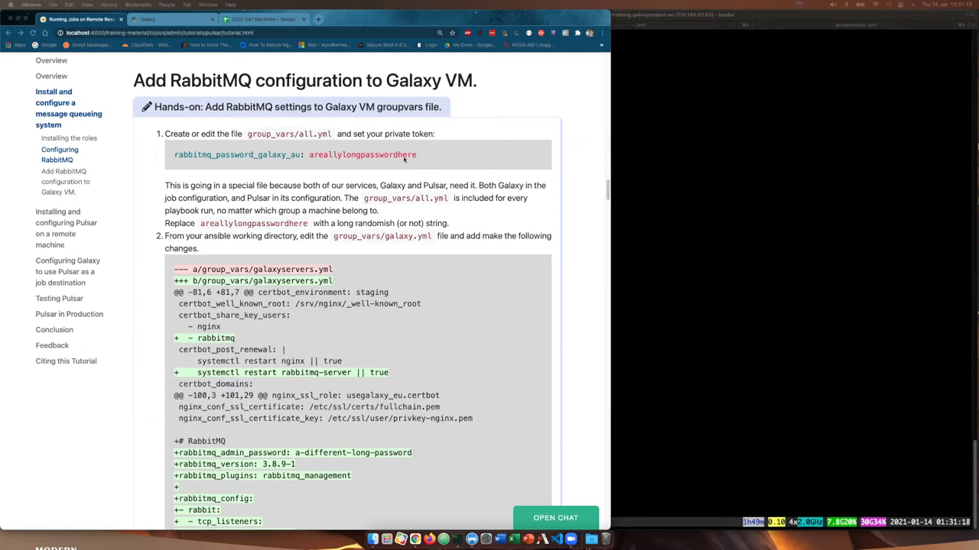
pyautogui.click(678, 169)
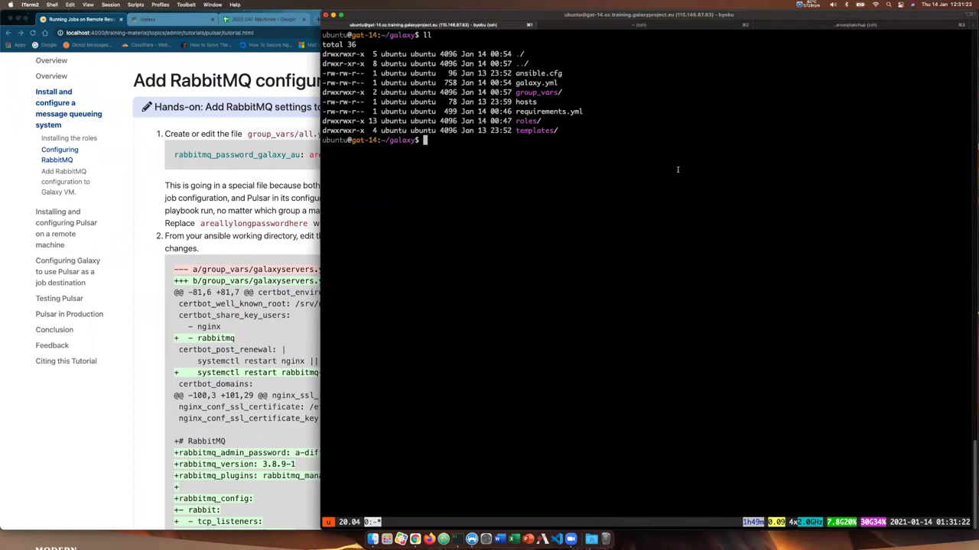
# Step: Open group_vars/all.yml in vim and paste the tutorial's rabbitmq_password_galaxy_au line
pyautogui.write('vim group_vars/all.yml')
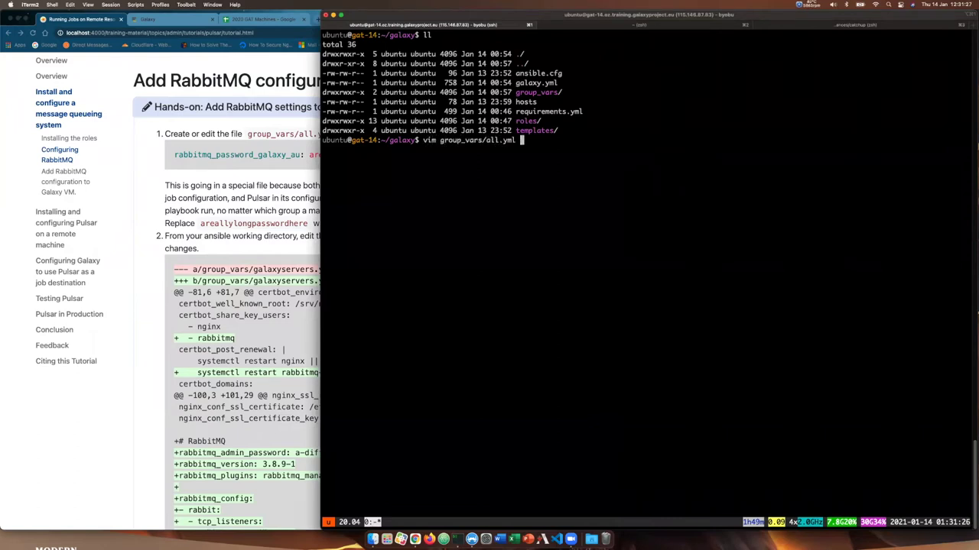
pyautogui.press('Return')
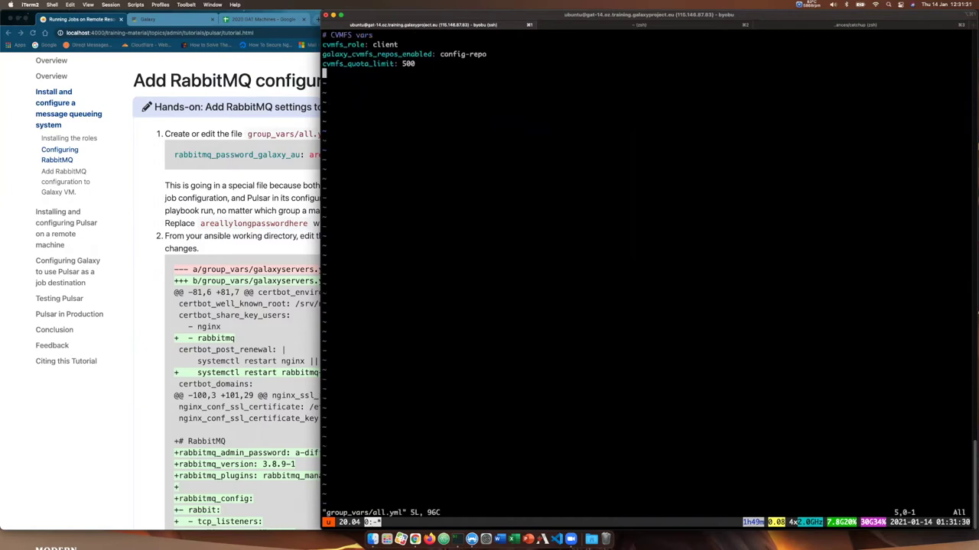
pyautogui.press('super+v')
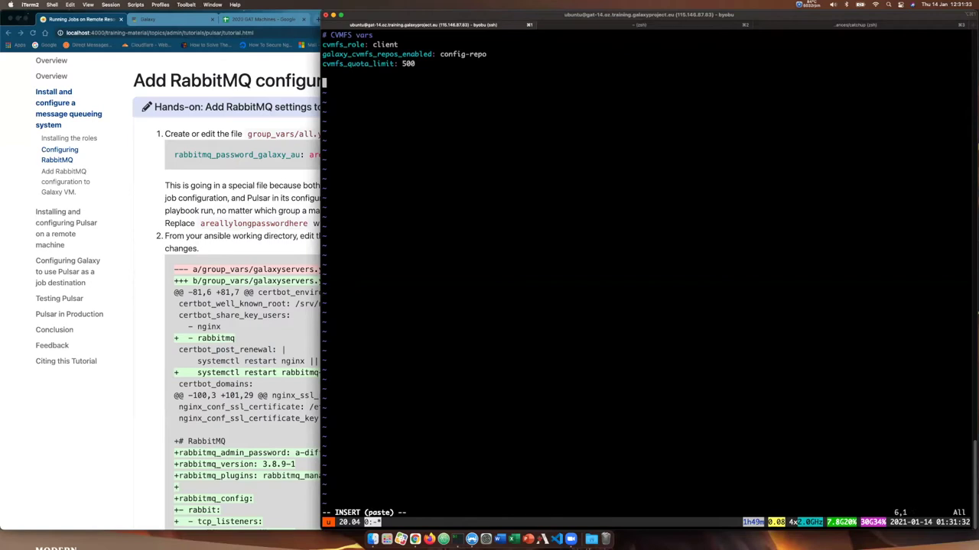
pyautogui.click(316, 170)
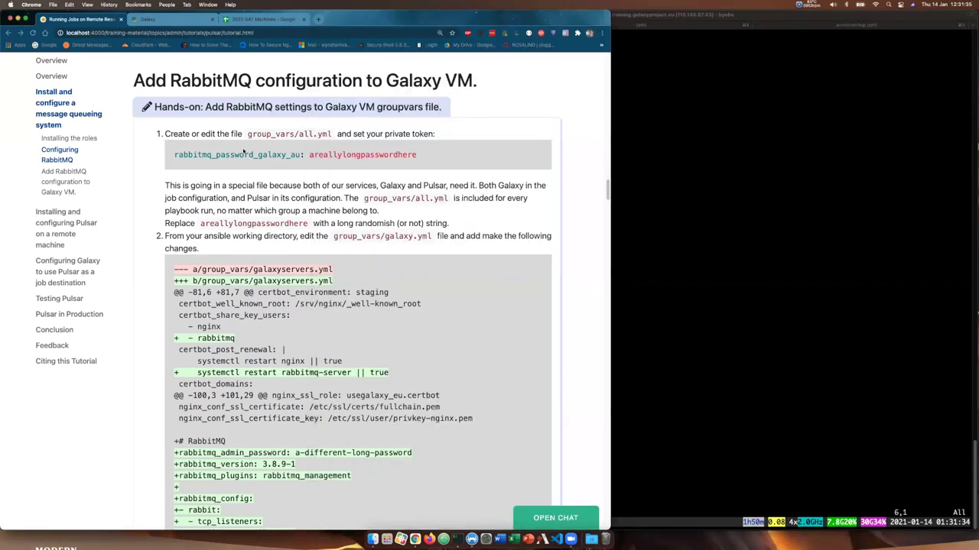
pyautogui.click(527, 151)
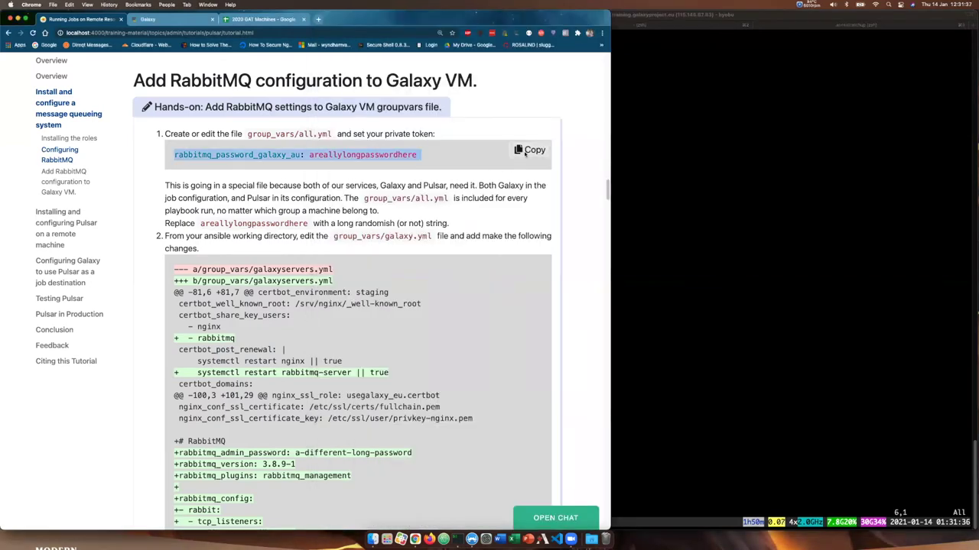
pyautogui.click(686, 168)
pyautogui.press('super+v')
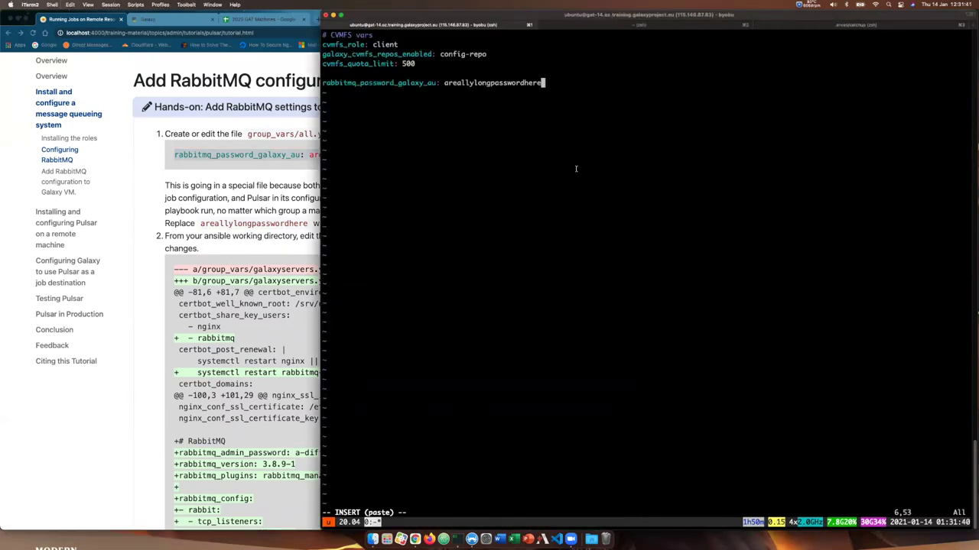
# Step: Replace the placeholder with a random password and save all.yml with :wq
pyautogui.press('BackSpace')
pyautogui.press('BackSpace')
pyautogui.press('BackSpace')
pyautogui.press('BackSpace')
pyautogui.press('BackSpace')
pyautogui.press('BackSpace')
pyautogui.press('BackSpace')
pyautogui.press('BackSpace')
pyautogui.press('BackSpace')
pyautogui.press('BackSpace')
pyautogui.press('BackSpace')
pyautogui.press('BackSpace')
pyautogui.press('BackSpace')
pyautogui.press('BackSpace')
pyautogui.press('BackSpace')
pyautogui.press('BackSpace')
pyautogui.press('BackSpace')
pyautogui.press('BackSpace')
pyautogui.press('BackSpace')
pyautogui.press('BackSpace')
pyautogui.press('BackSpace')
pyautogui.press('BackSpace')
pyautogui.press('BackSpace')
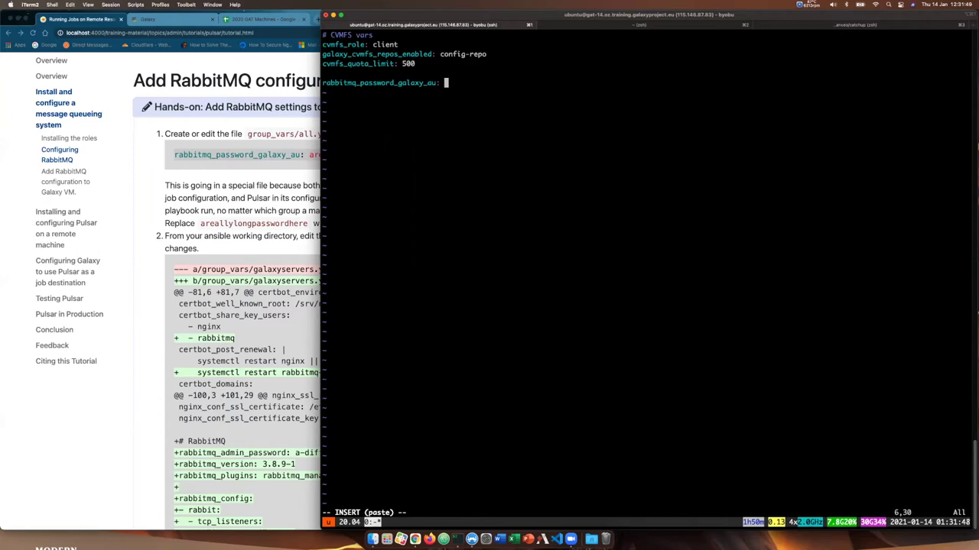
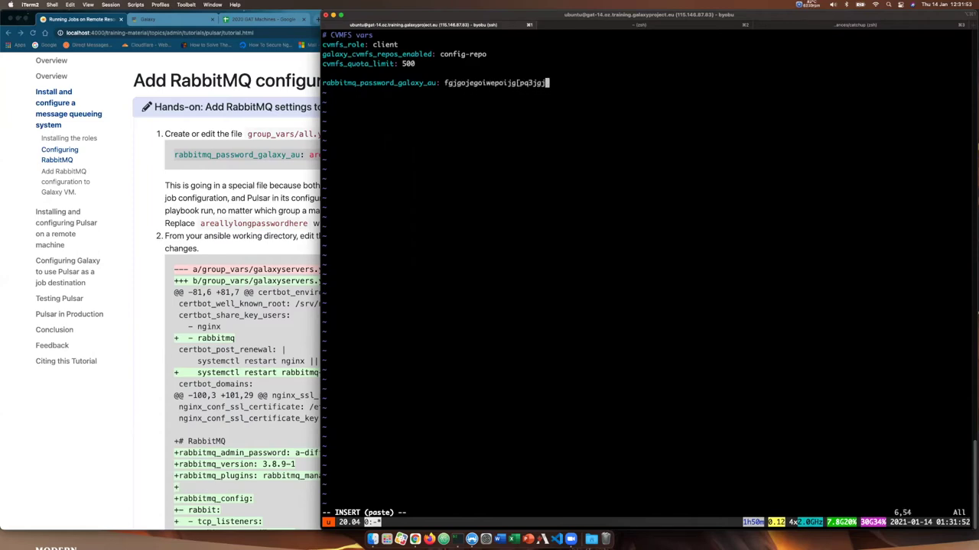
pyautogui.press('Left')
pyautogui.press('Left')
pyautogui.press('Left')
pyautogui.press('Left')
pyautogui.press('Left')
pyautogui.press('Left')
pyautogui.press('Left')
pyautogui.press('Left')
pyautogui.press('Left')
pyautogui.press('Left')
pyautogui.press('Left')
pyautogui.press('BackSpace')
pyautogui.press('BackSpace')
pyautogui.press('Escape')
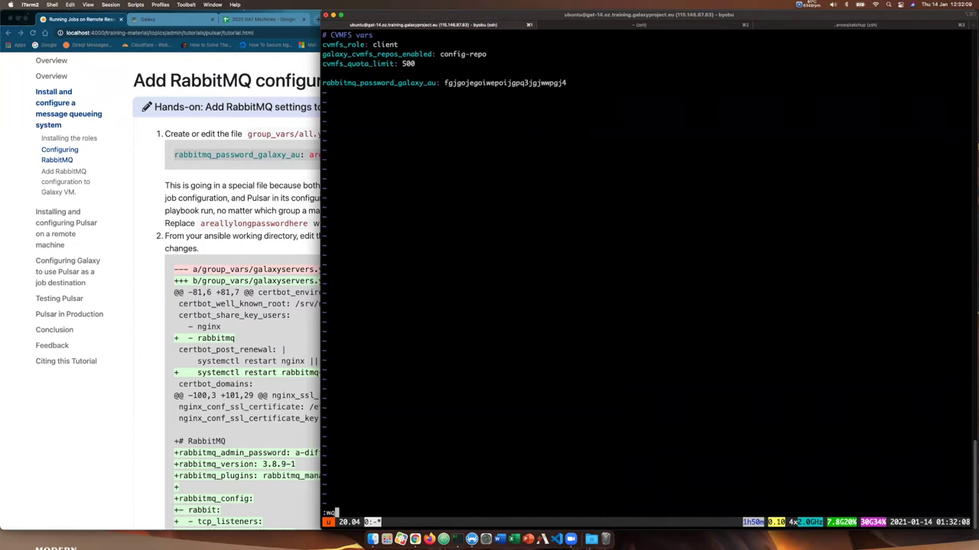
pyautogui.press('Return')
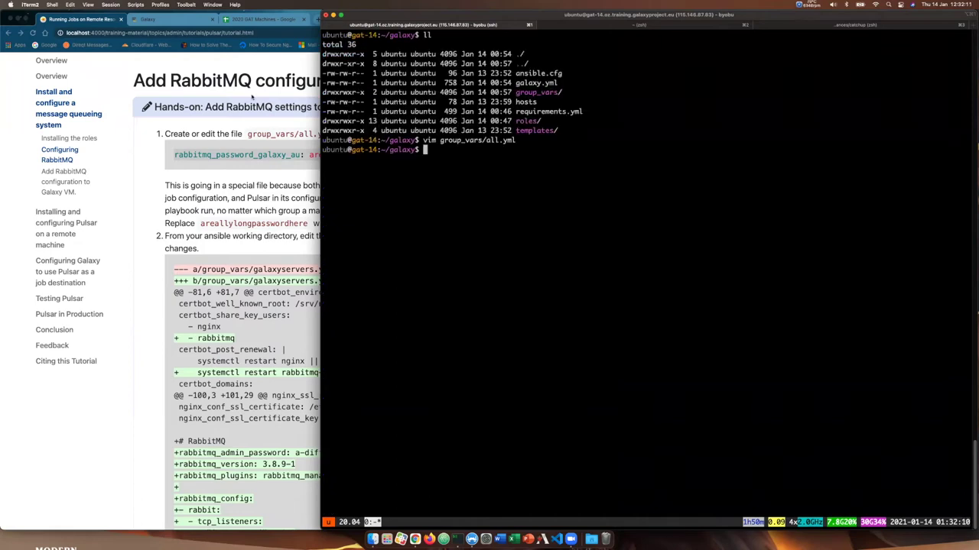
# Step: Scroll through the tutorial's galaxyservers.yml diff to review the RabbitMQ vhosts and users settings
pyautogui.click(251, 201)
pyautogui.scroll(-3, 290, 195)
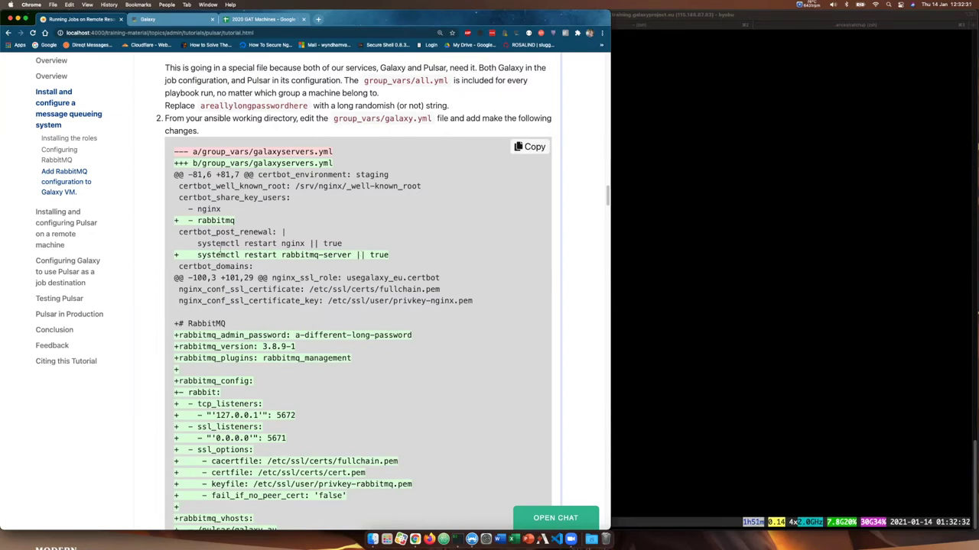
pyautogui.scroll(-2, 264, 255)
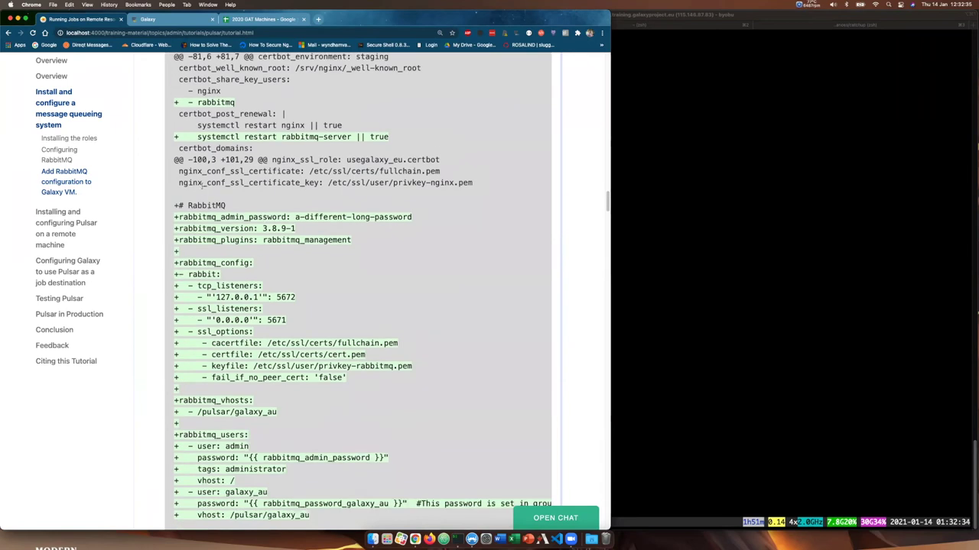
pyautogui.scroll(-3, 243, 329)
pyautogui.scroll(3, 243, 327)
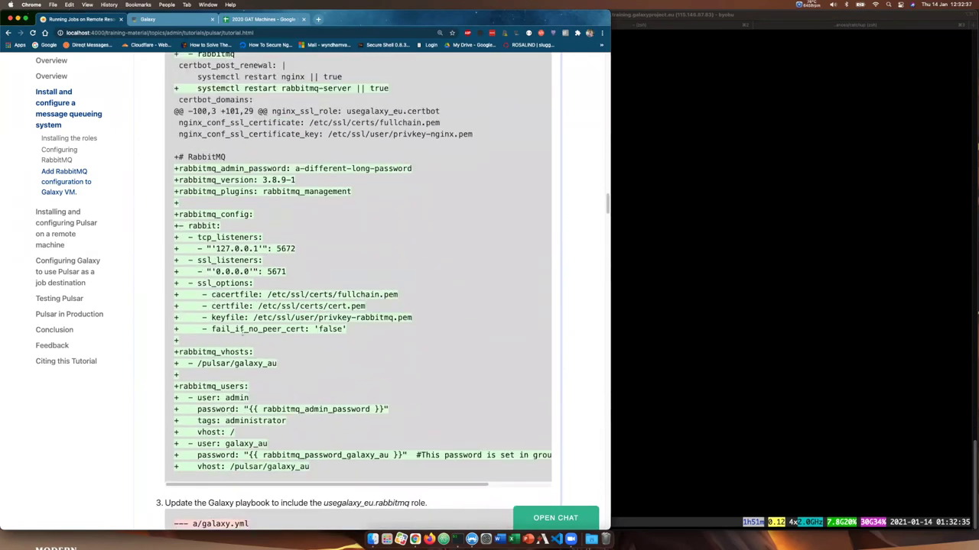
pyautogui.scroll(3, 242, 329)
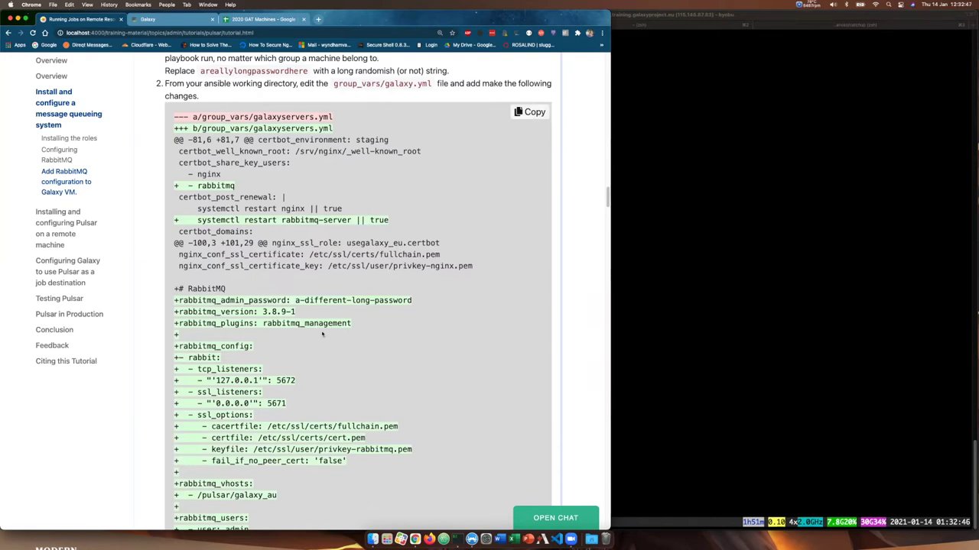
pyautogui.scroll(1, 322, 334)
pyautogui.scroll(-3, 322, 334)
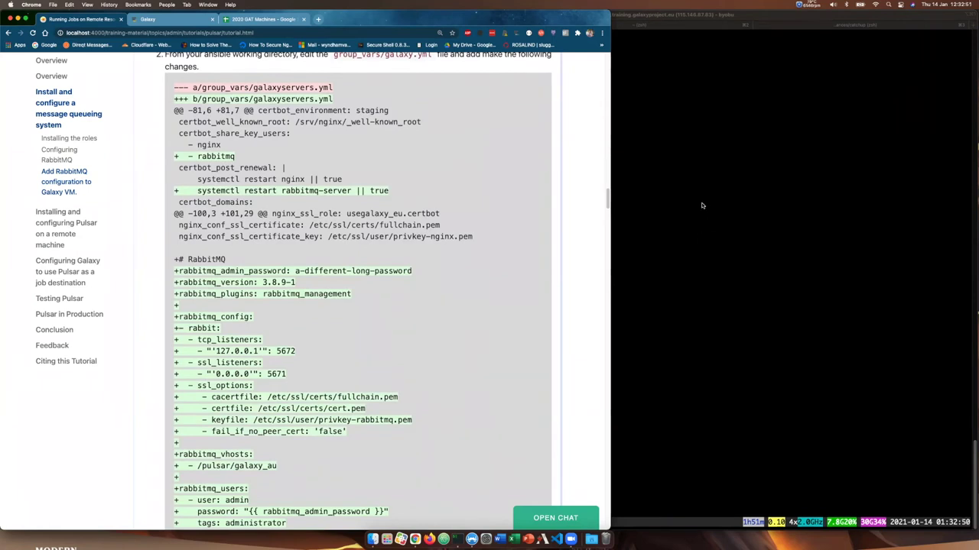
# Step: Open group_vars/galaxyservers.yml in vim using tab completion
pyautogui.click(653, 198)
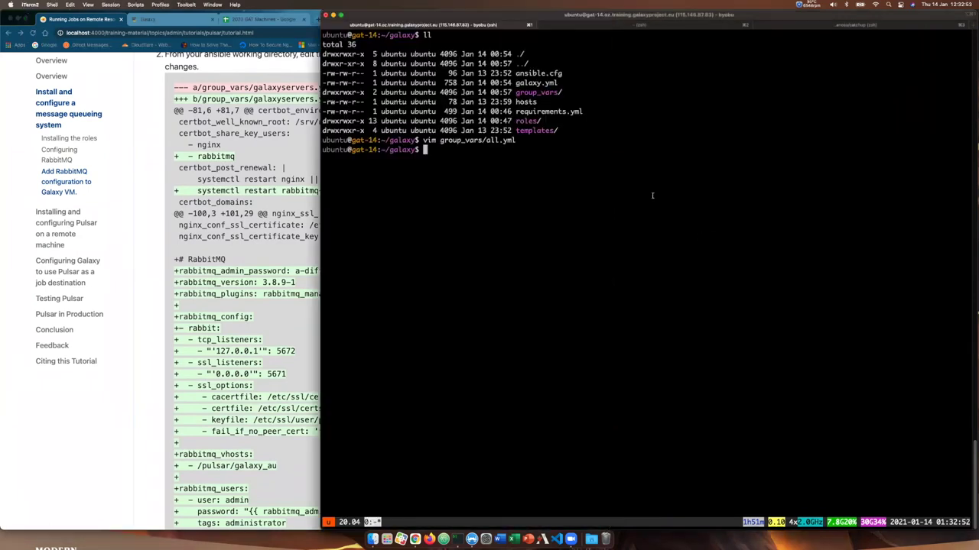
pyautogui.write('vim gr')
pyautogui.press('Tab')
pyautogui.write('g')
pyautogui.press('Tab')
pyautogui.press('Return')
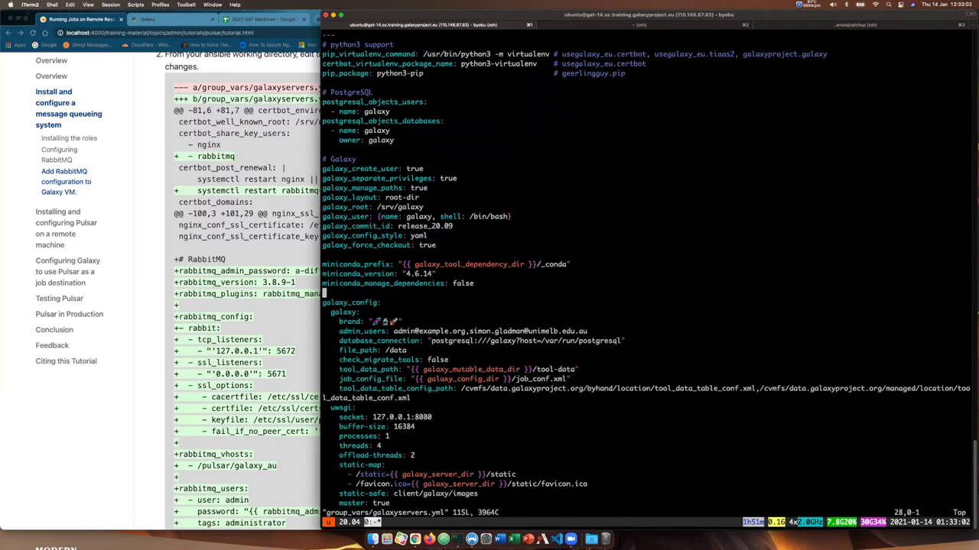
# Step: Add '- rabbitmq' to the certbot_share_key_users list
pyautogui.press('Down')
pyautogui.press('Down')
pyautogui.press('Down')
pyautogui.press('Down')
pyautogui.press('Down')
pyautogui.press('Down')
pyautogui.press('Down')
pyautogui.press('Down')
pyautogui.press('Down')
pyautogui.press('Down')
pyautogui.press('Down')
pyautogui.press('Down')
pyautogui.press('Down')
pyautogui.press('Down')
pyautogui.press('Down')
pyautogui.press('Down')
pyautogui.press('Down')
pyautogui.press('Down')
pyautogui.press('Down')
pyautogui.press('Down')
pyautogui.press('Down')
pyautogui.press('Down')
pyautogui.press('Down')
pyautogui.press('Down')
pyautogui.press('Down')
pyautogui.press('Down')
pyautogui.press('Down')
pyautogui.press('Down')
pyautogui.press('Down')
pyautogui.press('Down')
pyautogui.press('Down')
pyautogui.press('Down')
pyautogui.press('Down')
pyautogui.press('Down')
pyautogui.press('Down')
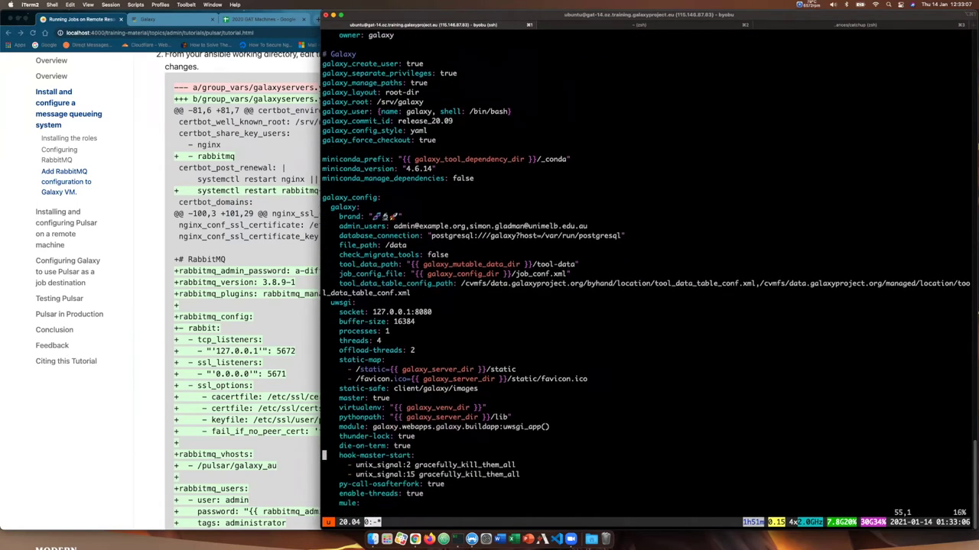
pyautogui.press('Down')
pyautogui.press('Down')
pyautogui.press('Down')
pyautogui.press('Down')
pyautogui.press('Down')
pyautogui.press('Down')
pyautogui.press('Down')
pyautogui.press('Down')
pyautogui.press('Down')
pyautogui.press('Down')
pyautogui.press('Down')
pyautogui.press('Down')
pyautogui.press('Down')
pyautogui.press('Down')
pyautogui.press('Down')
pyautogui.press('Down')
pyautogui.press('Down')
pyautogui.press('Down')
pyautogui.press('Down')
pyautogui.press('Down')
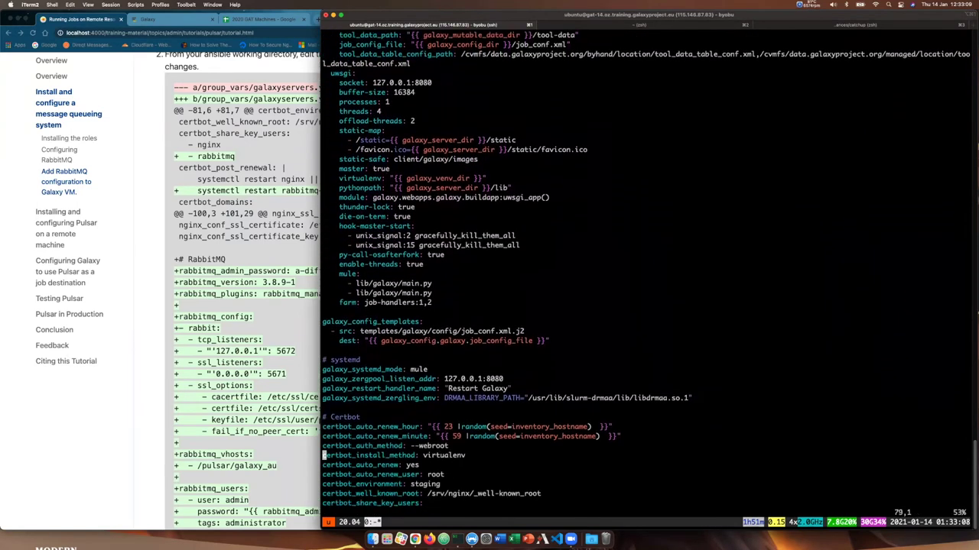
pyautogui.press('Down')
pyautogui.press('Down')
pyautogui.press('Down')
pyautogui.press('Down')
pyautogui.press('Down')
pyautogui.press('Up')
pyautogui.press('Up')
pyautogui.press('Up')
pyautogui.press('Up')
pyautogui.press('Up')
pyautogui.press('Up')
pyautogui.press('Up')
pyautogui.press('Up')
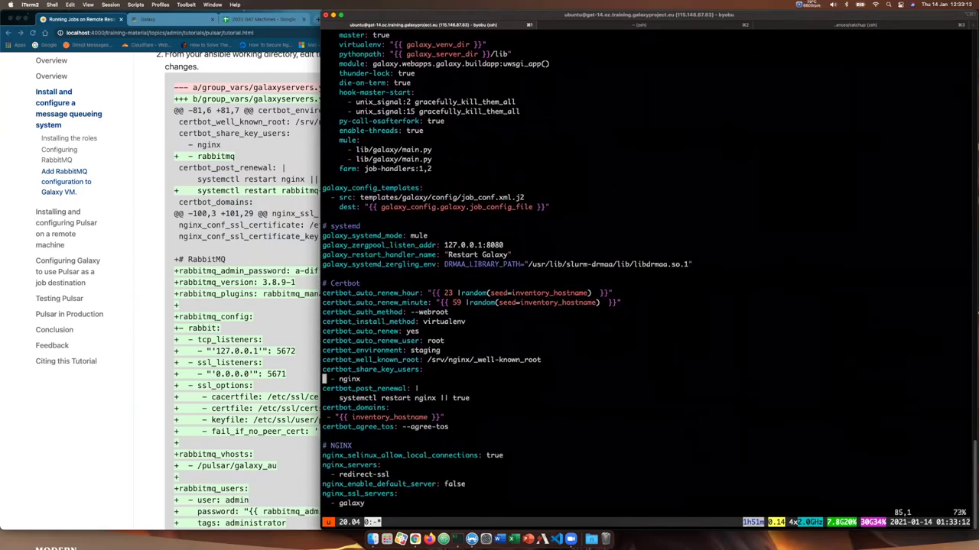
pyautogui.press('$')
pyautogui.write('o')
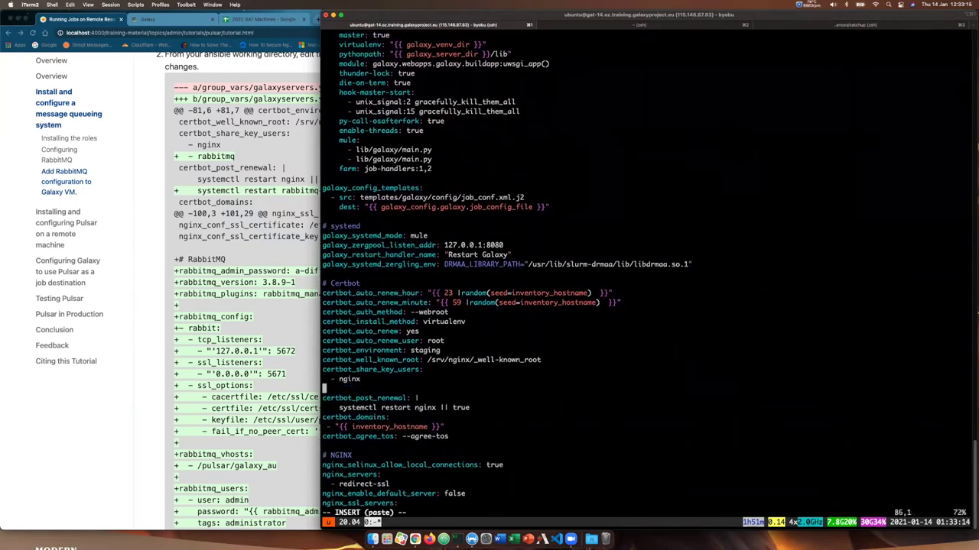
pyautogui.write('  - rabbitmq')
# Step: Add 'systemctl restart rabbitmq-server || true' below the nginx restart in certbot_post_renewal
pyautogui.press('Down')
pyautogui.press('Down')
pyautogui.press('End')
pyautogui.press('Return')
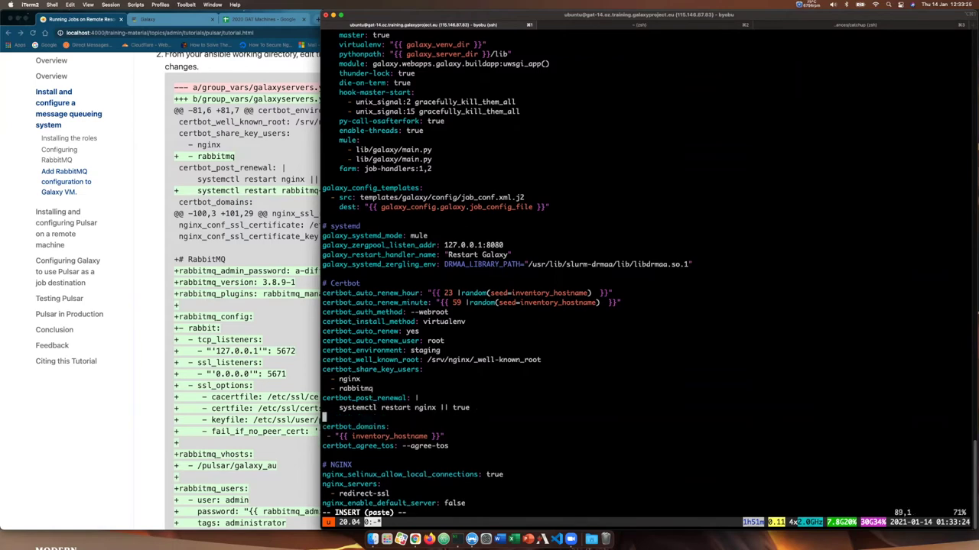
pyautogui.click(200, 192)
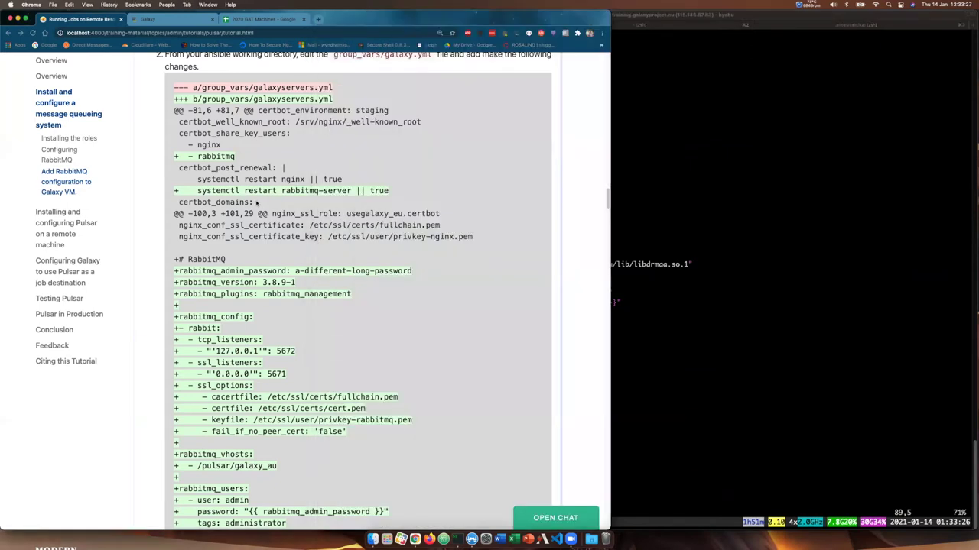
pyautogui.moveTo(197, 191); pyautogui.dragTo(389, 194)
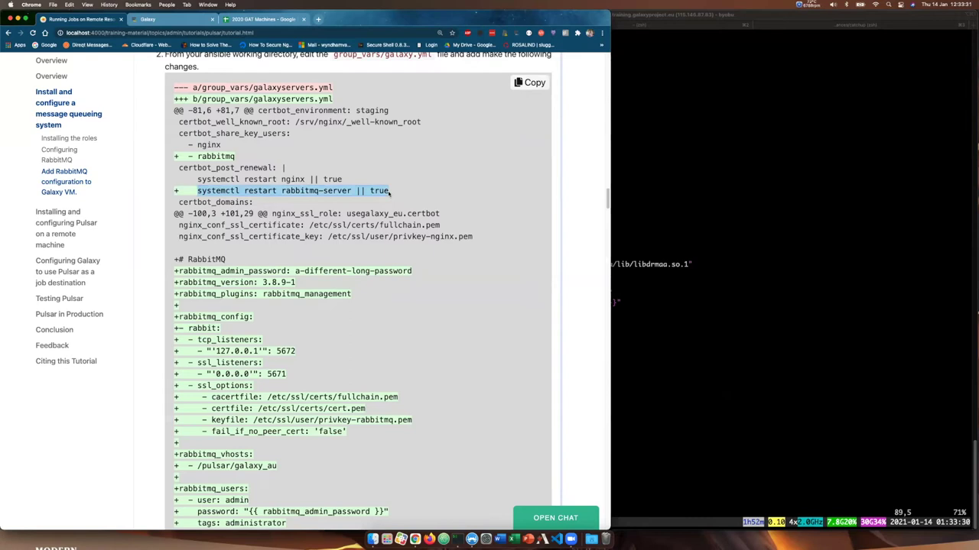
pyautogui.press('super+c')
pyautogui.press('super+Tab')
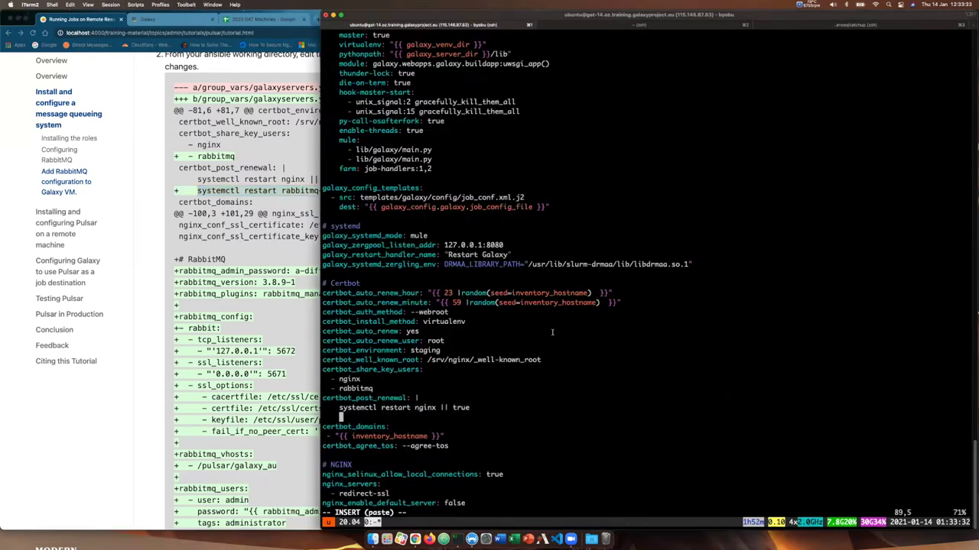
pyautogui.press('super+v')
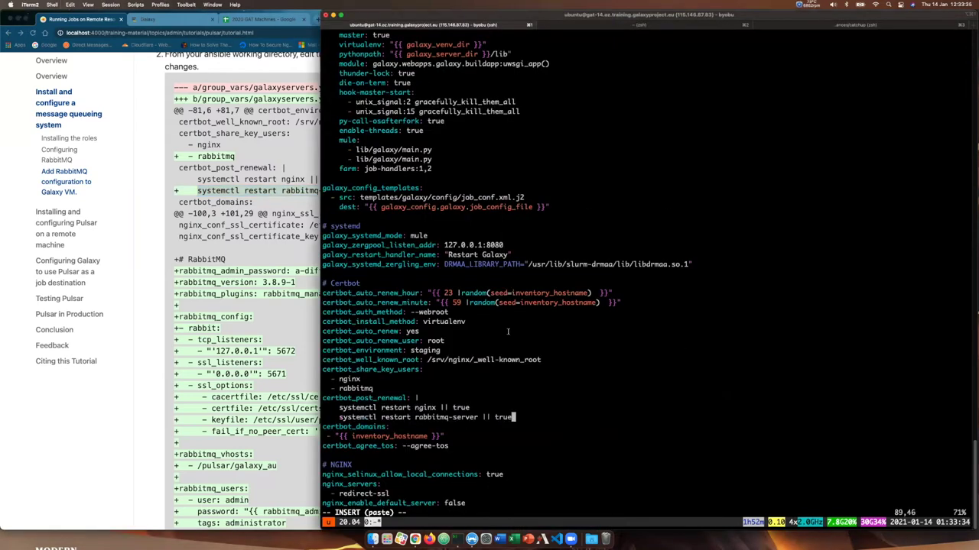
# Step: Add blank lines after the SlurmdPidFile setting at the end of the file
pyautogui.scroll(-3, 252, 310)
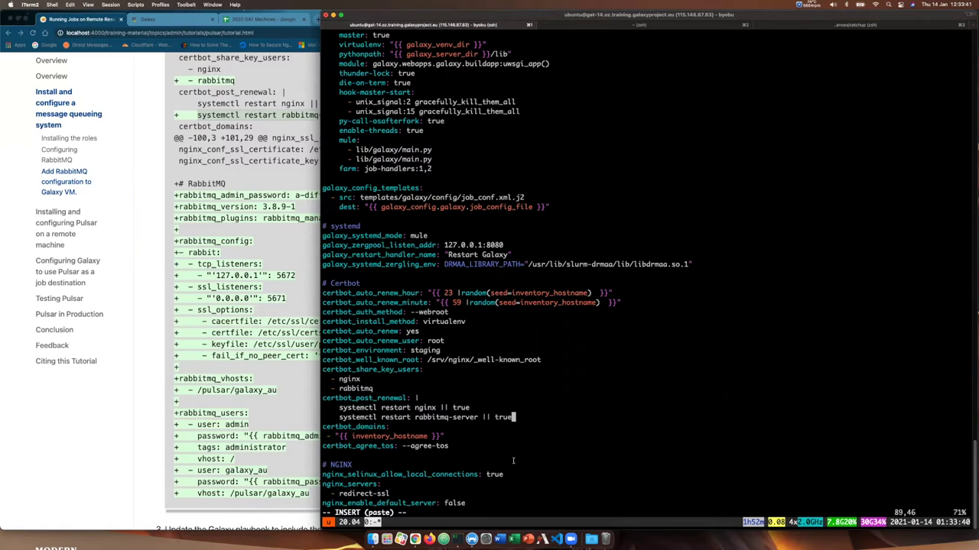
pyautogui.press('Down')
pyautogui.press('Down')
pyautogui.press('Down')
pyautogui.press('Down')
pyautogui.press('Down')
pyautogui.press('Down')
pyautogui.press('Down')
pyautogui.press('Down')
pyautogui.press('Down')
pyautogui.press('Down')
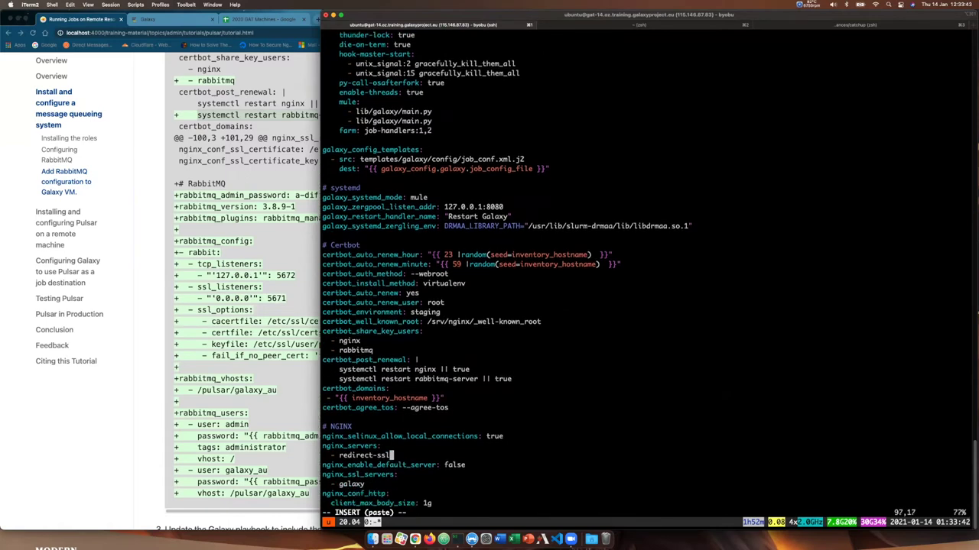
pyautogui.scroll(-15, 642, 275)
pyautogui.press('Down')
pyautogui.press('Down')
pyautogui.press('Down')
pyautogui.press('Down')
pyautogui.press('Down')
pyautogui.press('End')
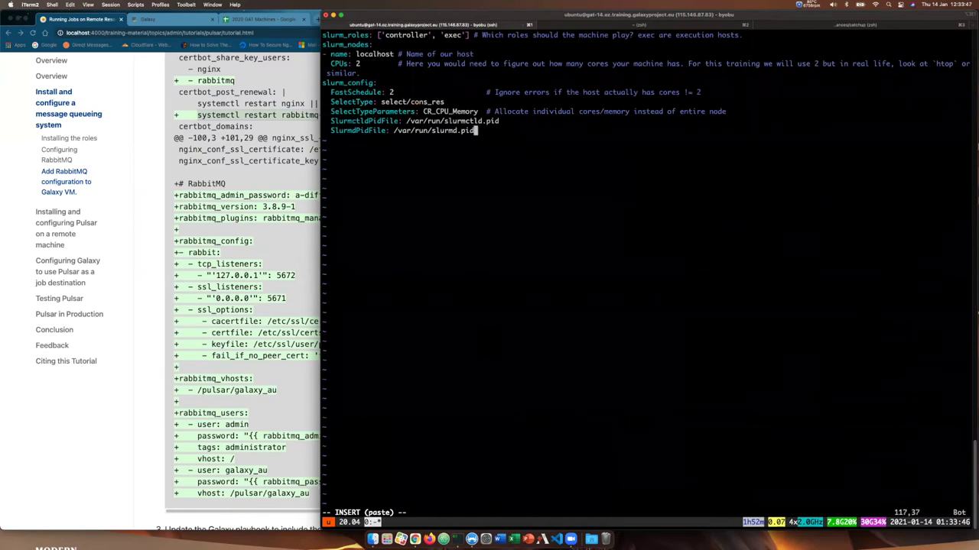
pyautogui.press('Return')
pyautogui.press('Return')
# Step: Highlight rabbitmq_version 3.8.9-1, TCP listener port 5672, SSL listener 0.0.0.0:5671 and ssl_options
pyautogui.click(256, 181)
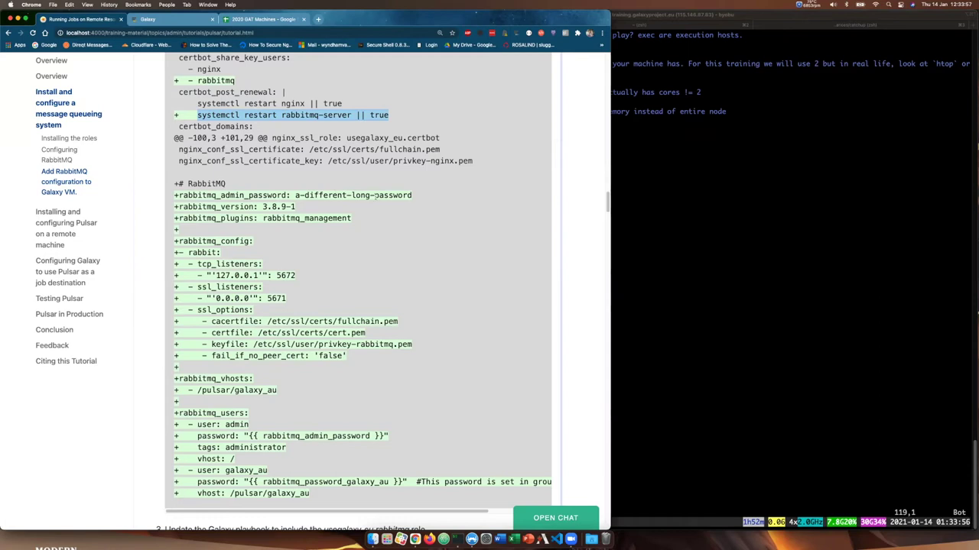
pyautogui.moveTo(262, 206); pyautogui.dragTo(296, 207)
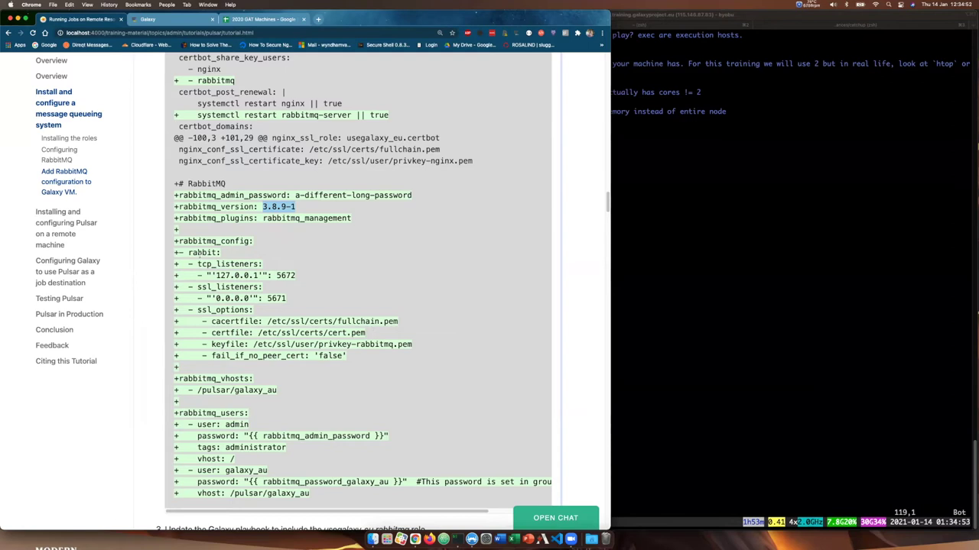
pyautogui.moveTo(197, 264); pyautogui.dragTo(293, 275)
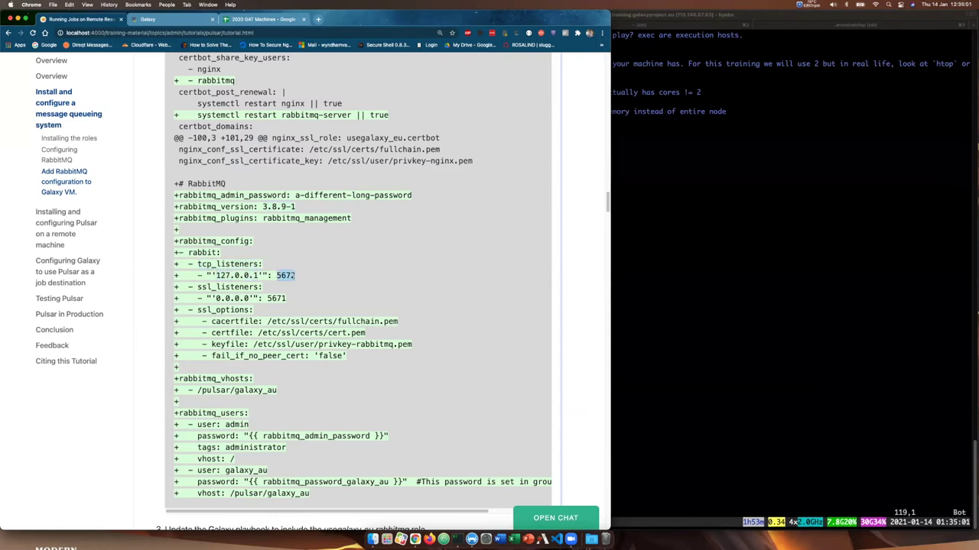
pyautogui.moveTo(197, 286); pyautogui.dragTo(261, 286)
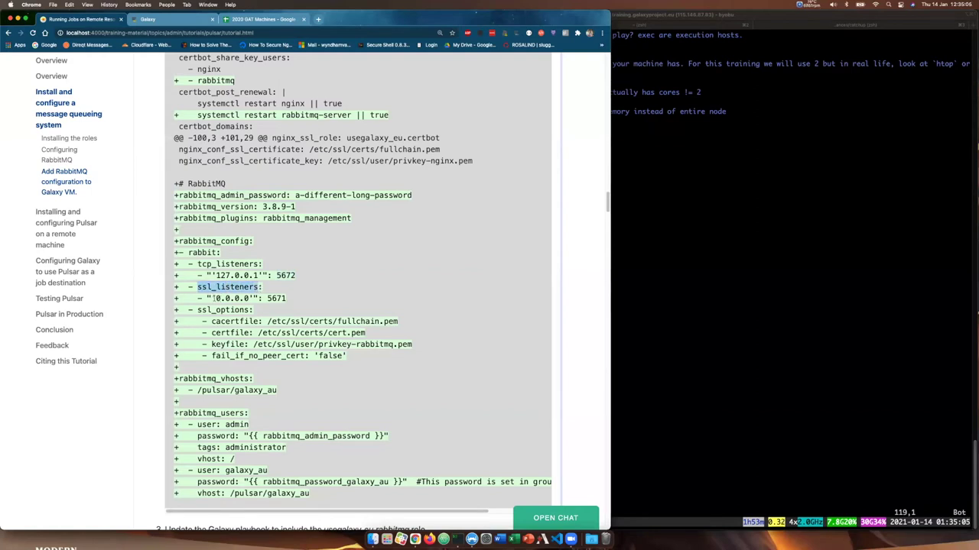
pyautogui.moveTo(209, 298); pyautogui.dragTo(291, 301)
pyautogui.moveTo(197, 309); pyautogui.dragTo(357, 363)
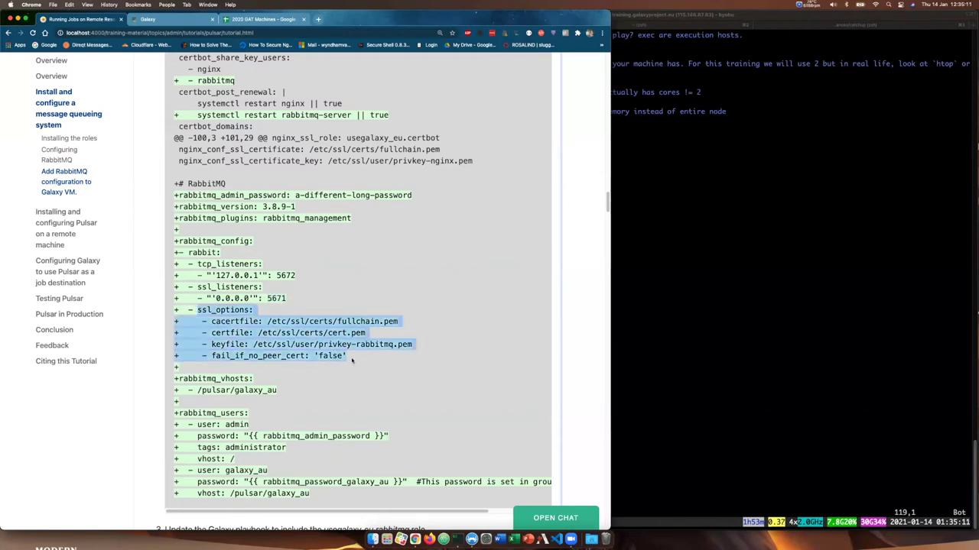
# Step: Highlight the rabbitmq_vhosts entry, the admin user and the /pulsar/galaxy_au vhost
pyautogui.scroll(-3, 260, 345)
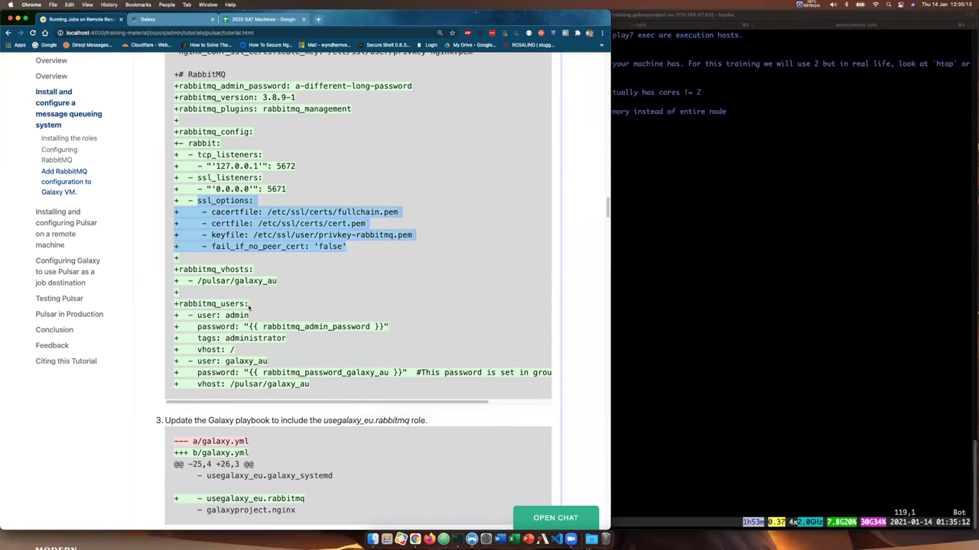
pyautogui.moveTo(181, 269); pyautogui.dragTo(176, 260)
pyautogui.moveTo(240, 272); pyautogui.dragTo(269, 283)
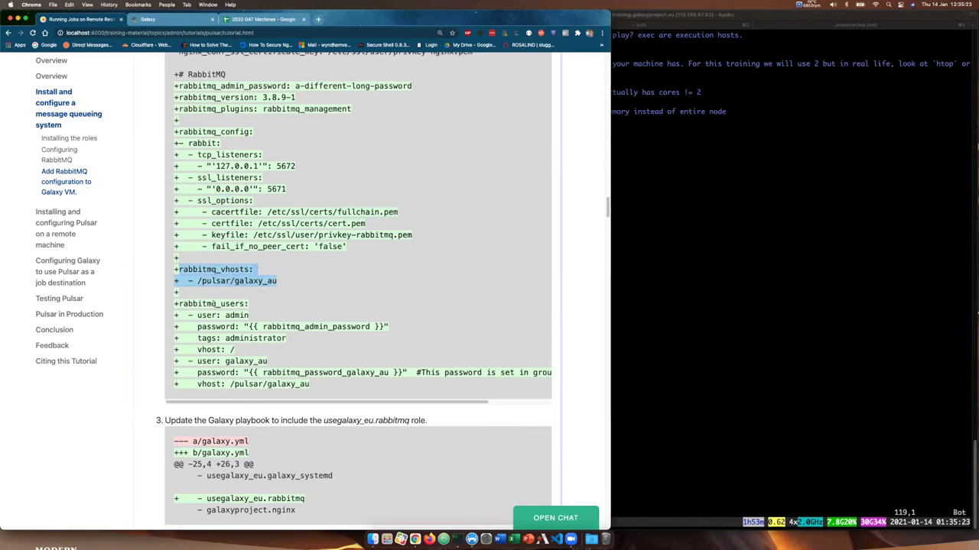
pyautogui.scroll(-1, 202, 303)
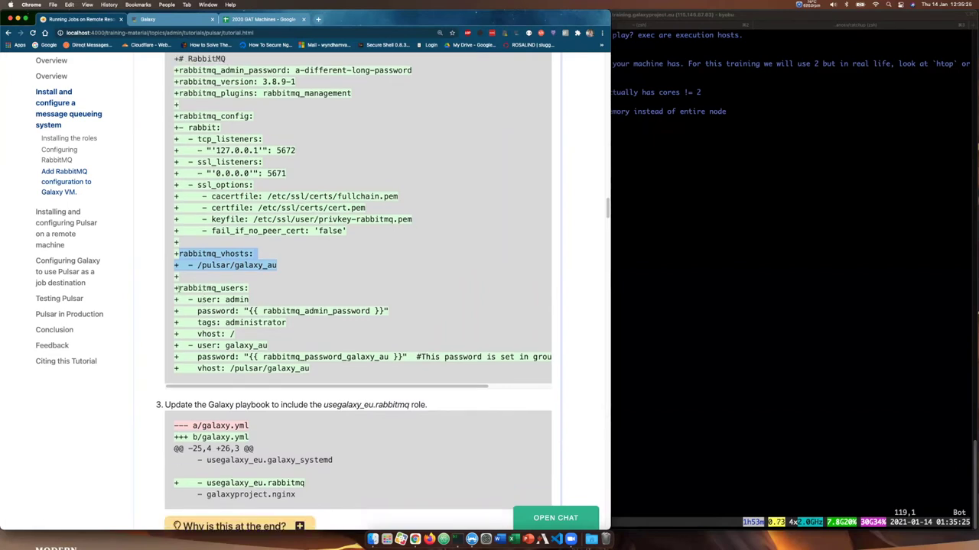
pyautogui.click(179, 288)
pyautogui.moveTo(179, 289); pyautogui.dragTo(235, 300)
pyautogui.click(234, 300)
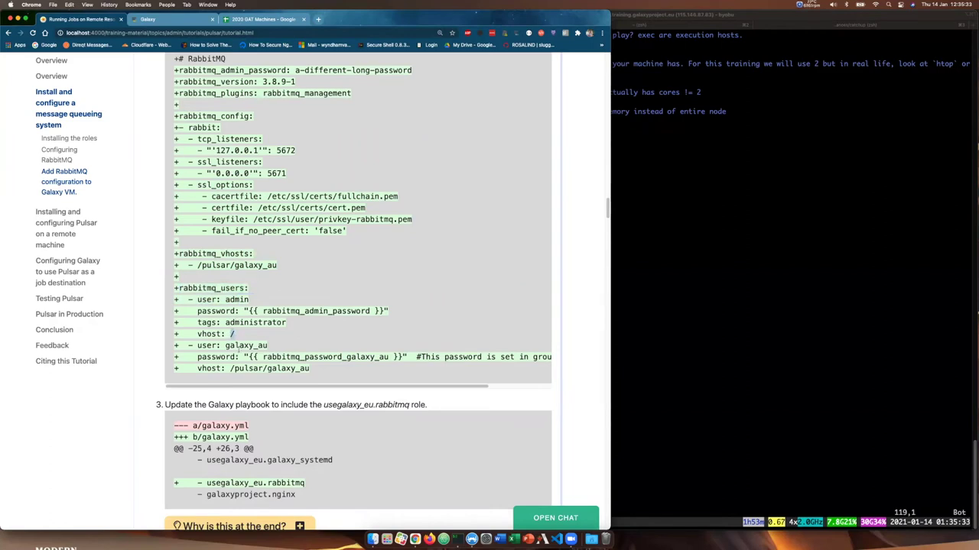
pyautogui.moveTo(230, 370); pyautogui.dragTo(308, 370)
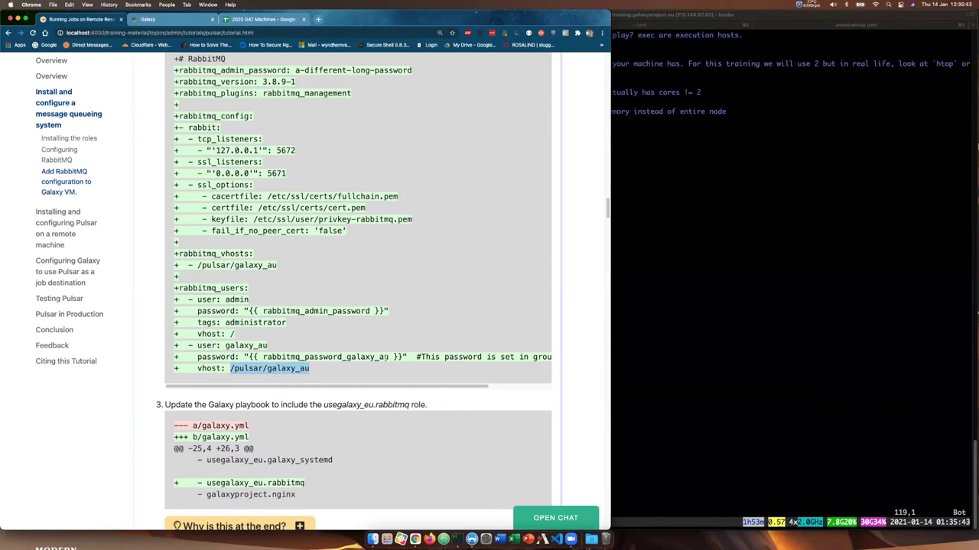
# Step: Select the whole RabbitMQ block from '+# RabbitMQ' to the last vhost line
pyautogui.scroll(1, 384, 356)
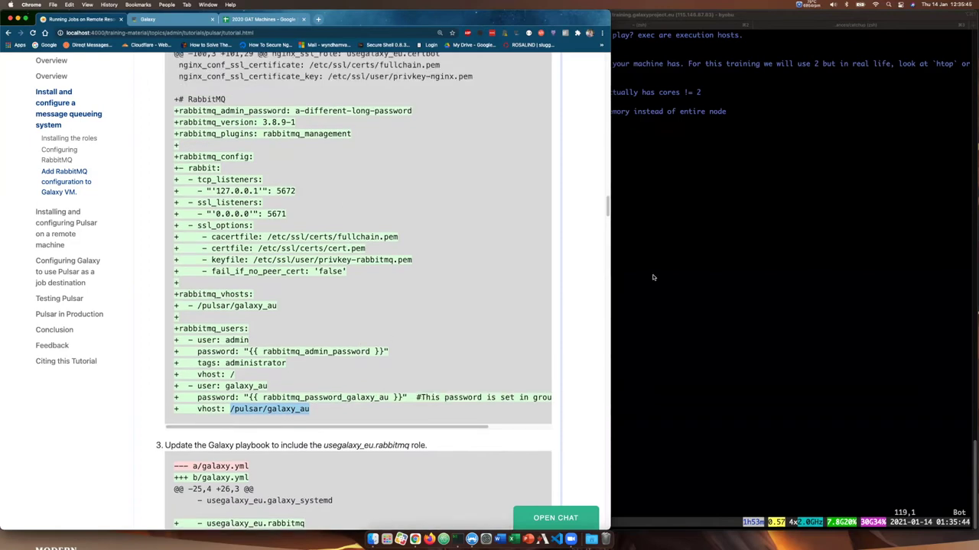
pyautogui.click(654, 275)
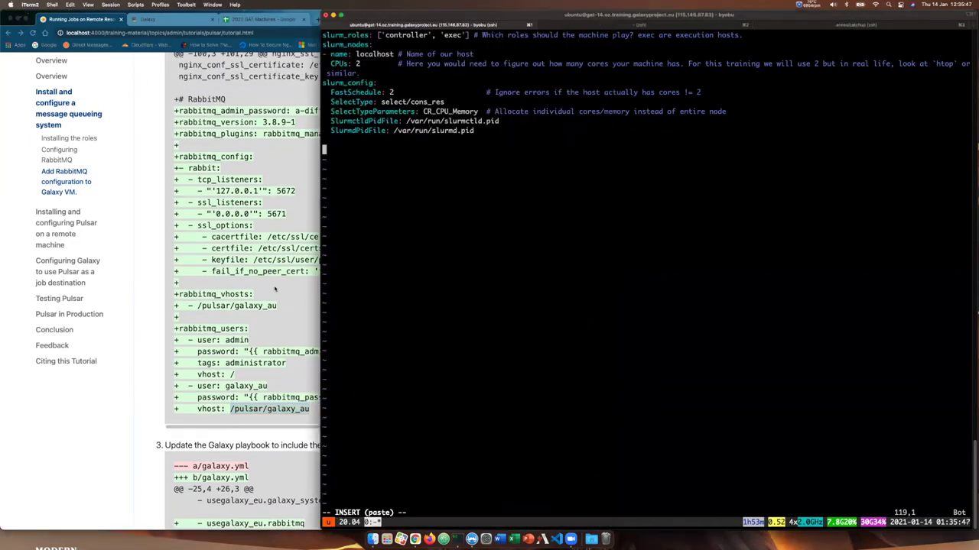
pyautogui.click(218, 167)
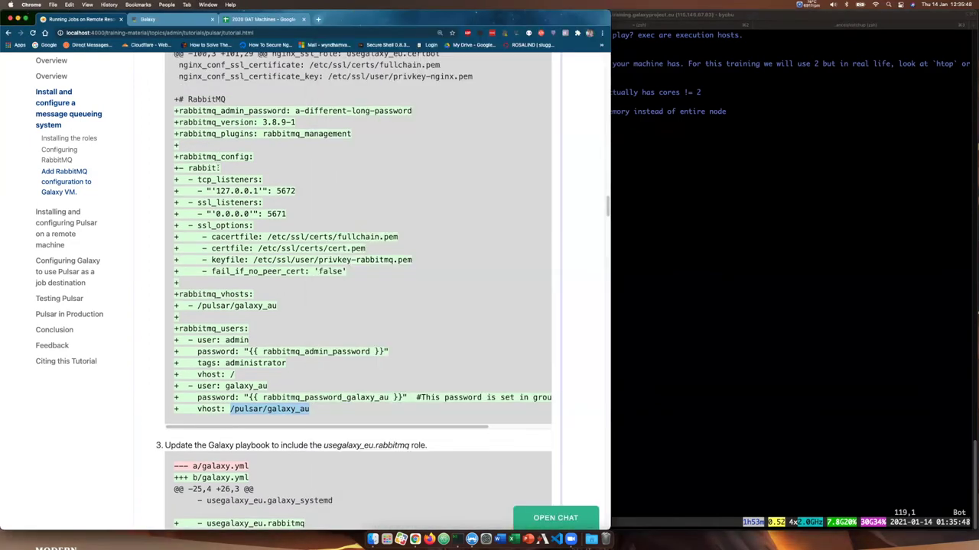
pyautogui.click(174, 98)
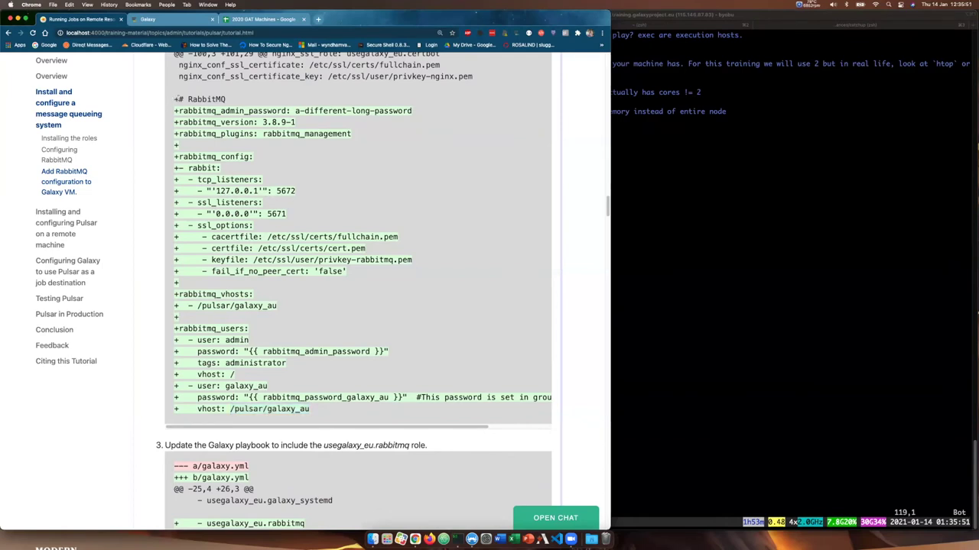
pyautogui.moveTo(175, 98); pyautogui.dragTo(373, 413)
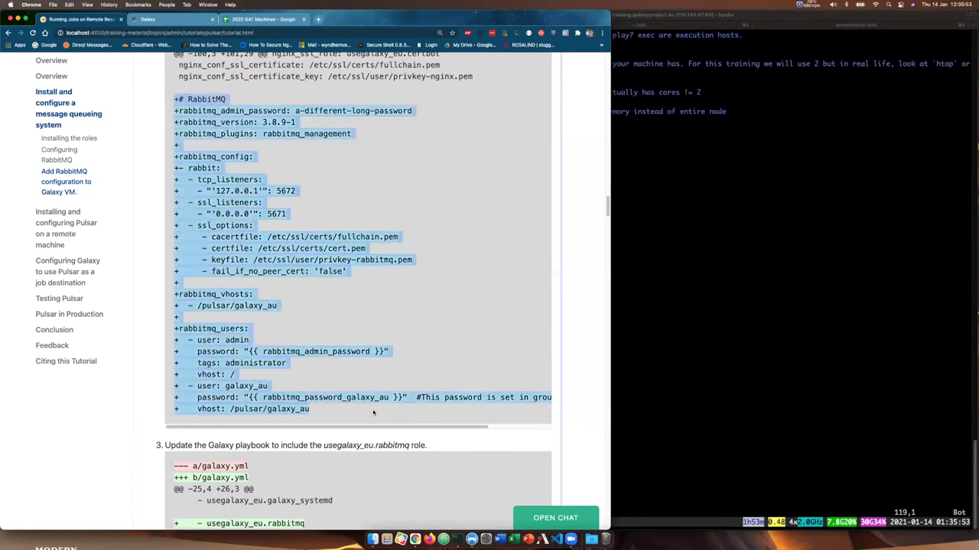
# Step: Paste the RabbitMQ block into galaxyservers.yml, delete leading '#' and '+' markers, and save
pyautogui.click(679, 277)
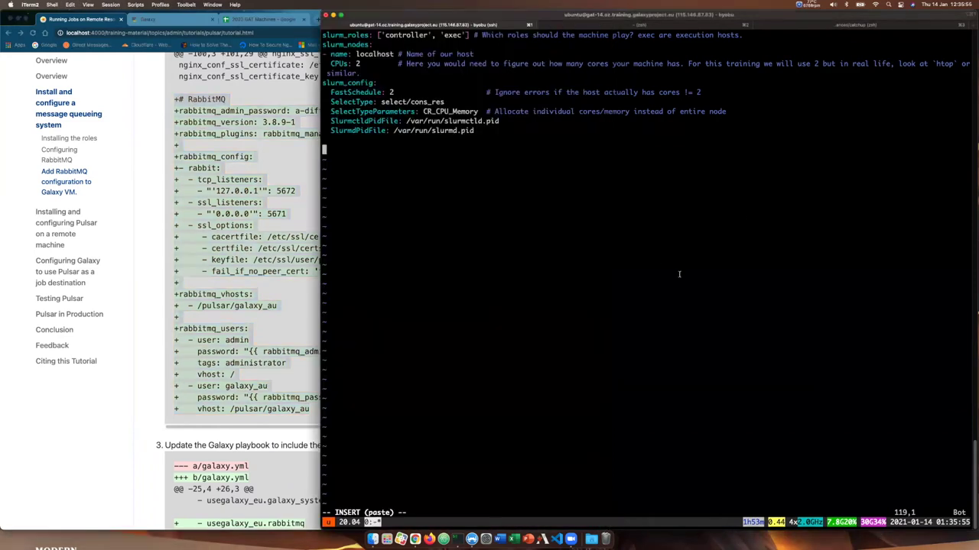
pyautogui.press('super+v')
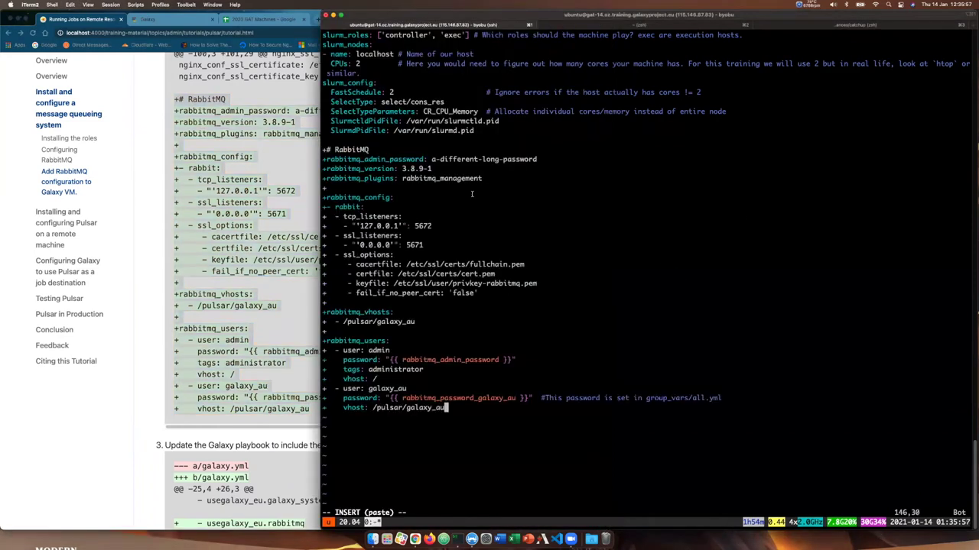
pyautogui.press('Home')
pyautogui.press('Up')
pyautogui.press('Up')
pyautogui.press('Up')
pyautogui.press('Up')
pyautogui.press('Up')
pyautogui.press('Up')
pyautogui.press('Up')
pyautogui.press('Up')
pyautogui.press('Up')
pyautogui.press('Up')
pyautogui.press('Up')
pyautogui.press('Up')
pyautogui.press('Up')
pyautogui.press('Up')
pyautogui.press('Up')
pyautogui.press('Up')
pyautogui.press('Up')
pyautogui.press('Up')
pyautogui.press('Up')
pyautogui.press('Up')
pyautogui.press('Up')
pyautogui.press('Up')
pyautogui.press('Up')
pyautogui.press('Up')
pyautogui.press('Up')
pyautogui.press('Up')
pyautogui.press('Up')
pyautogui.press('Delete')
pyautogui.press('Down')
pyautogui.press('Delete')
pyautogui.press('Down')
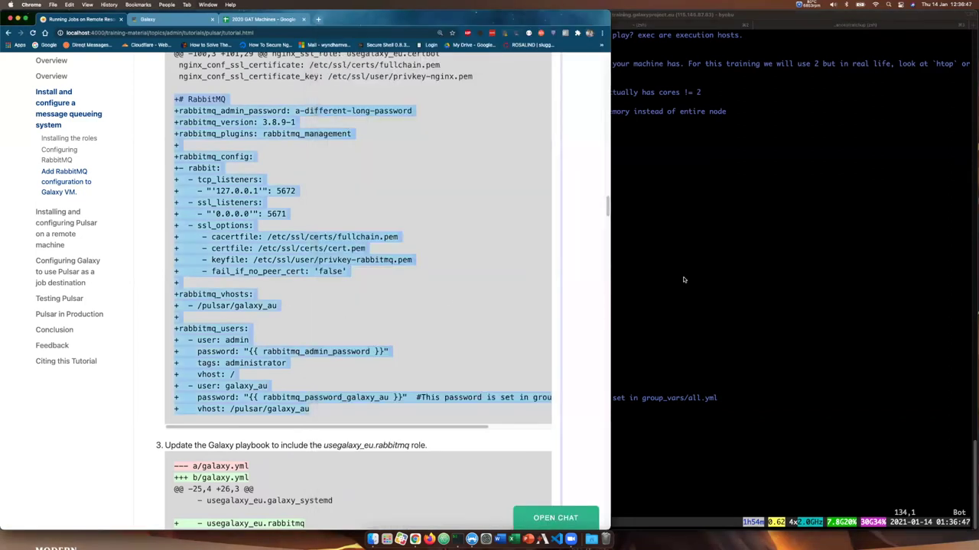
pyautogui.press('Escape')
pyautogui.write(':wq')
pyautogui.press('Return')
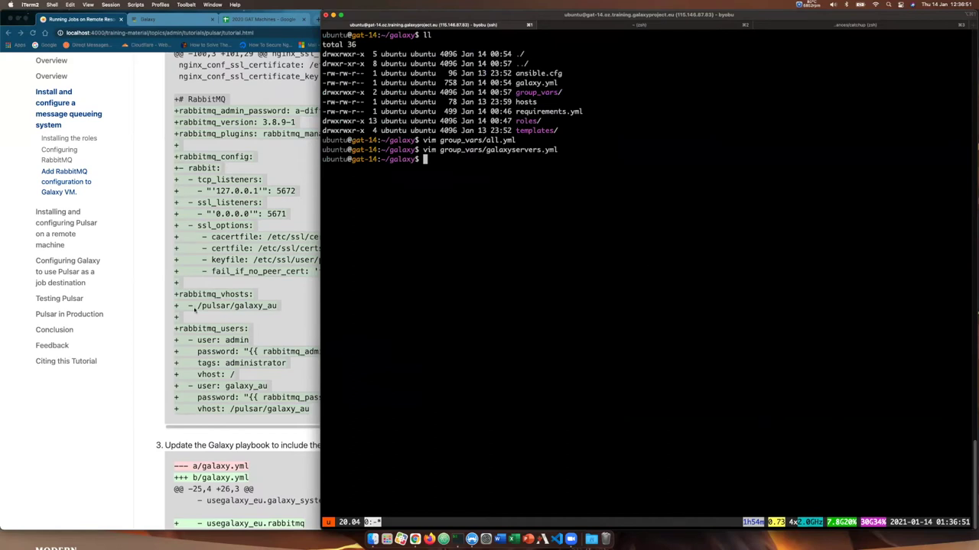
pyautogui.scroll(-4, 195, 310)
# Step: Read the tutorial's expanded note on why the new role comes last, then collapse it
pyautogui.click(217, 319)
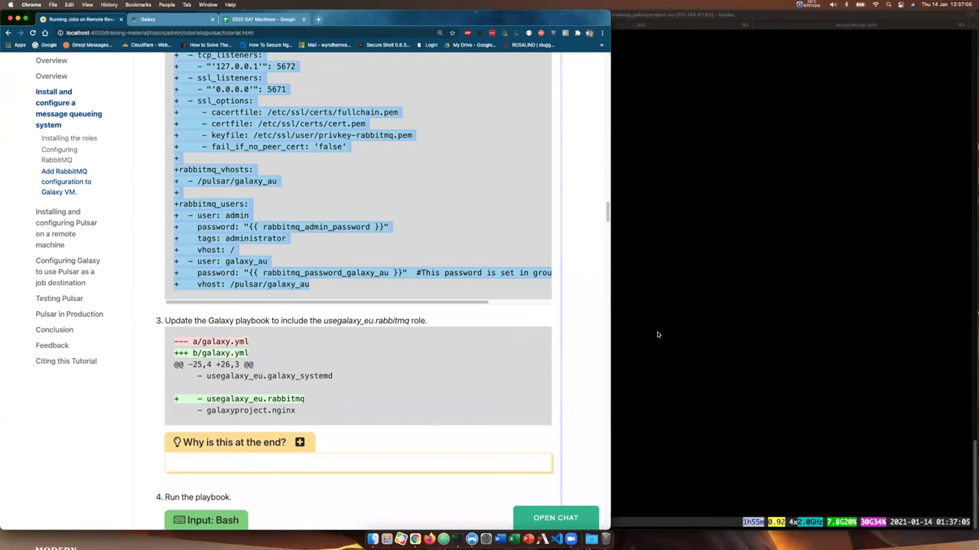
pyautogui.click(300, 443)
pyautogui.scroll(-6, 382, 430)
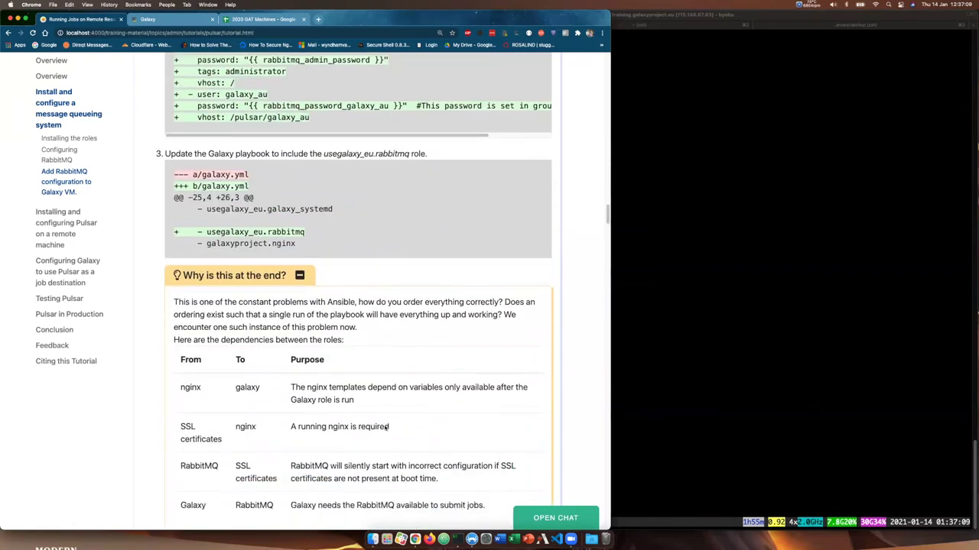
pyautogui.scroll(-3, 383, 432)
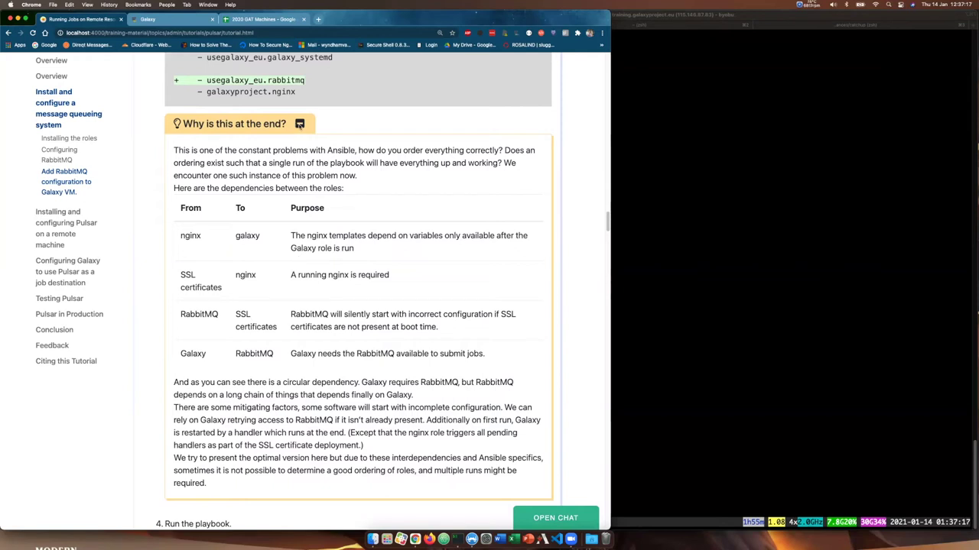
pyautogui.click(300, 124)
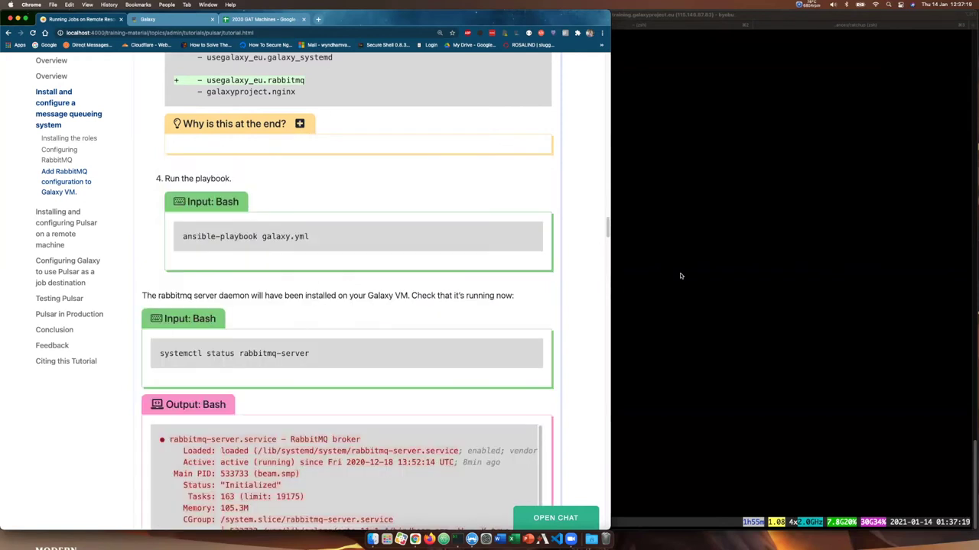
pyautogui.click(680, 274)
# Step: Insert '- ussegalaxy_eu.rabbitmq' after the galaxy_systemd role in galaxy.yml and save with :wq
pyautogui.write('vim galaxy.yml')
pyautogui.press('Return')
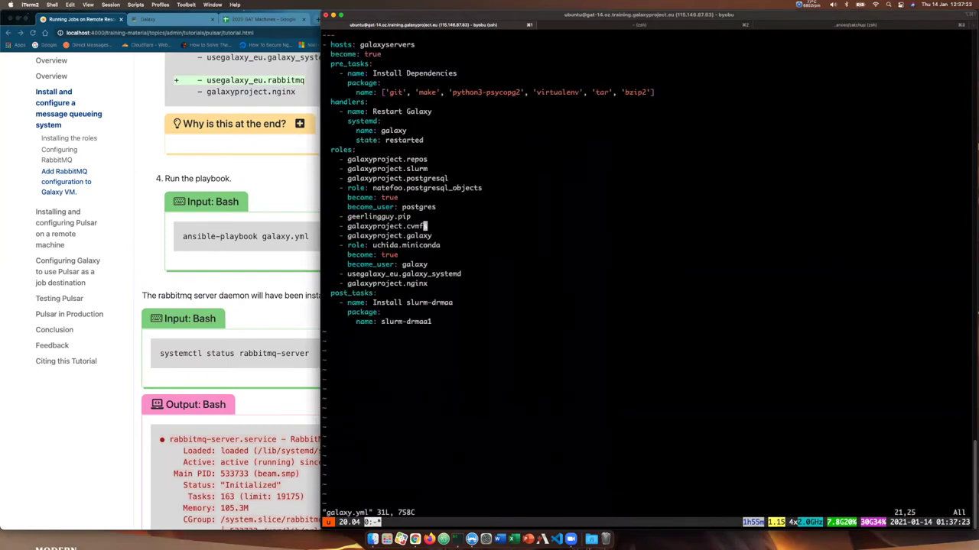
pyautogui.press('Down')
pyautogui.press('Down')
pyautogui.press('Down')
pyautogui.press('Down')
pyautogui.press('Down')
pyautogui.press('$')
pyautogui.press('i')
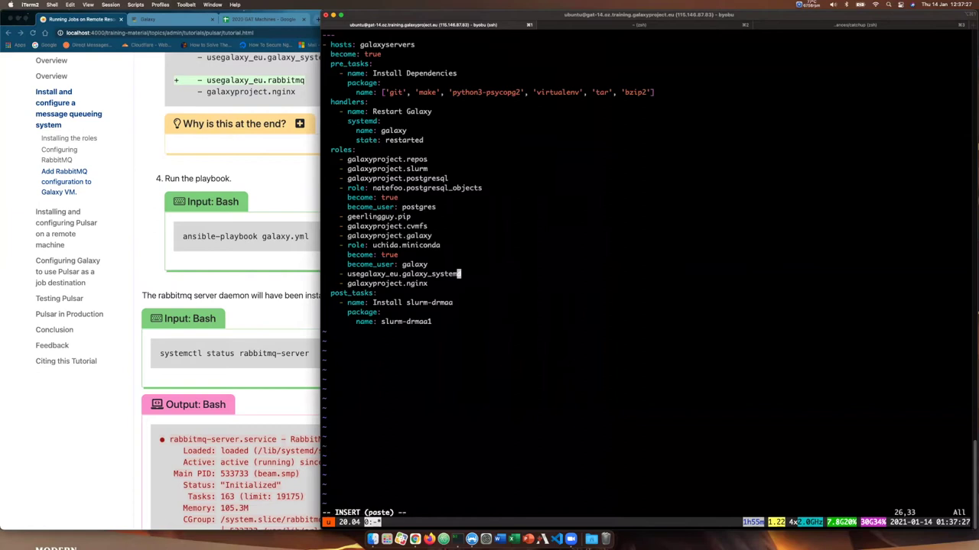
pyautogui.press('Return')
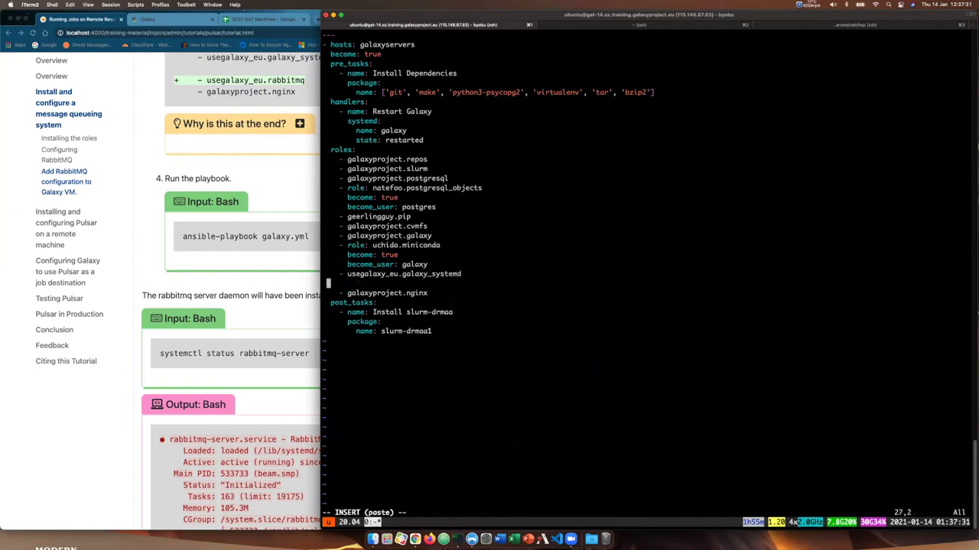
pyautogui.write('- ussegalaxy_eu.rabbitmq')
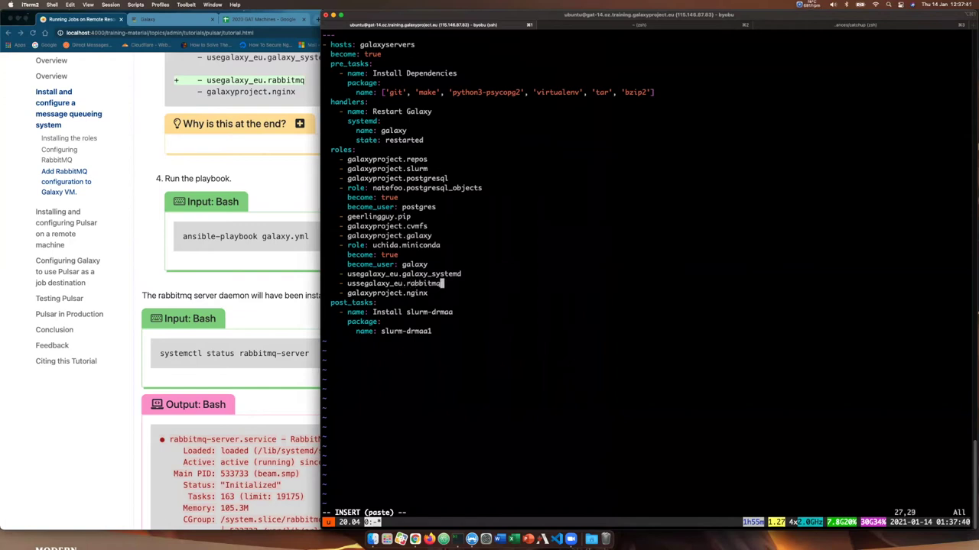
pyautogui.press('Escape')
pyautogui.write(':wq')
pyautogui.press('Return')
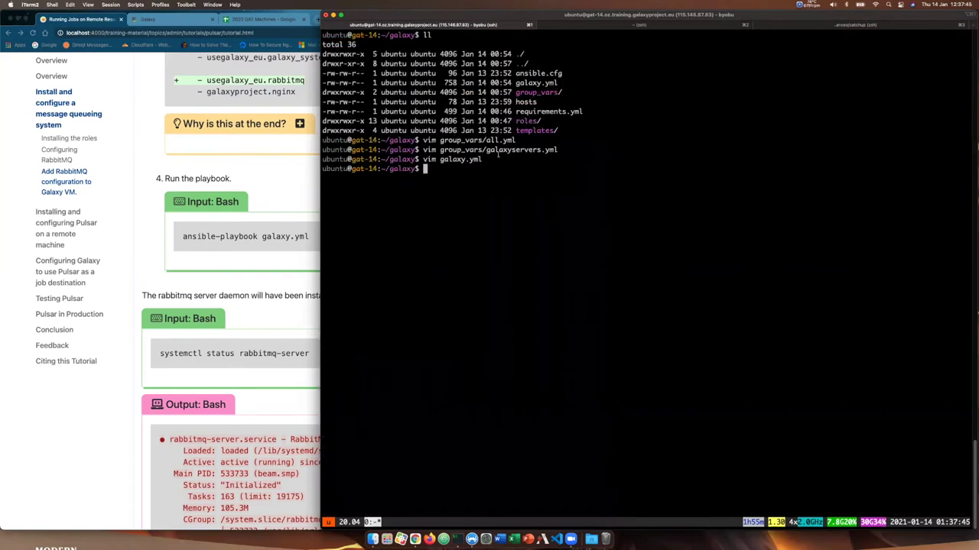
# Step: Run 'ansible-playbook galaxy.yml -u ubuntu' and highlight the missing 'ussegalaxy_eu.rabbitmq' role in the error
pyautogui.click(268, 200)
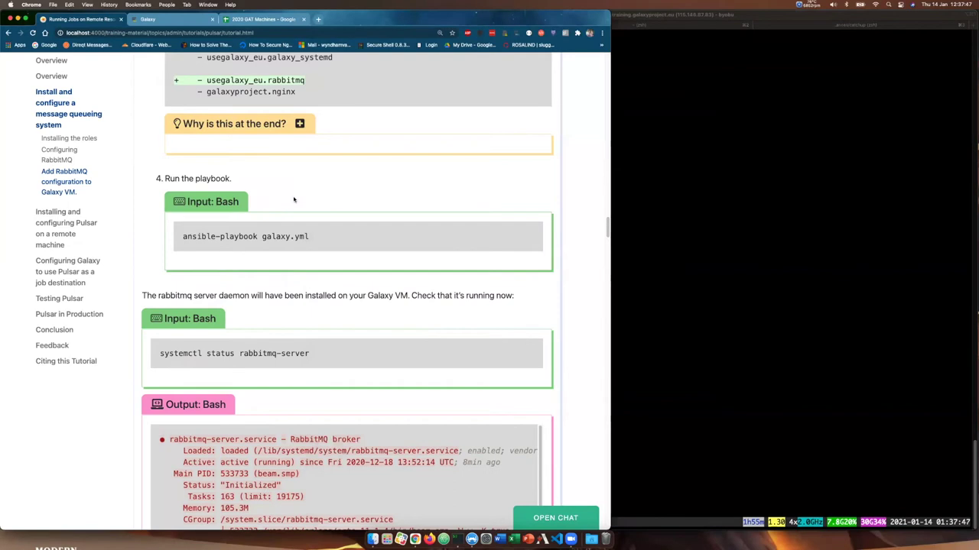
pyautogui.click(736, 238)
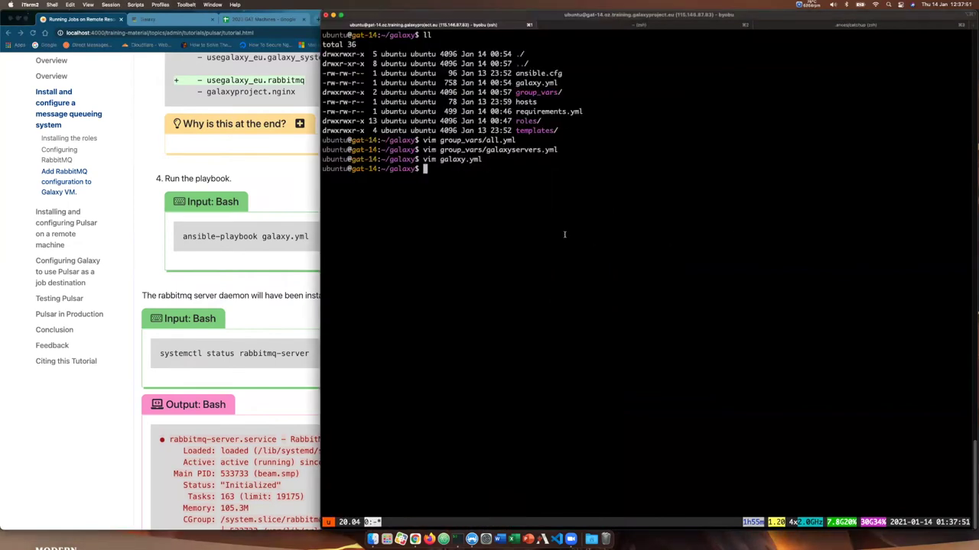
pyautogui.write('ansible-playbook galaxy.yml ')
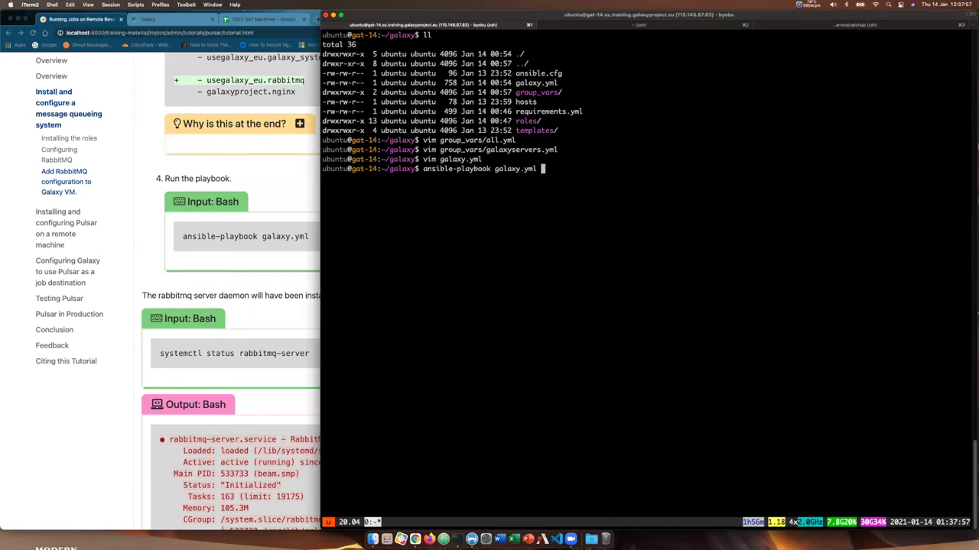
pyautogui.write('-u ubuntu')
pyautogui.click(269, 188)
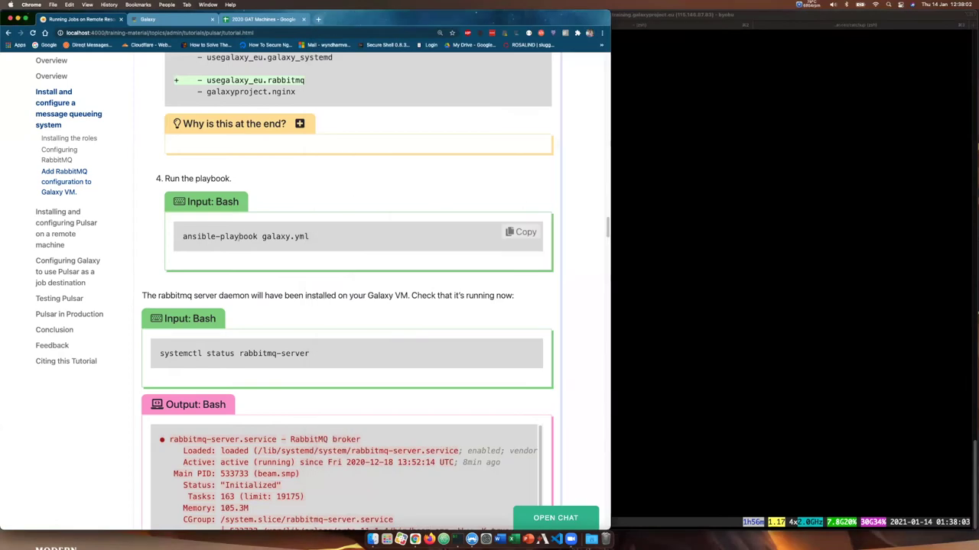
pyautogui.click(686, 223)
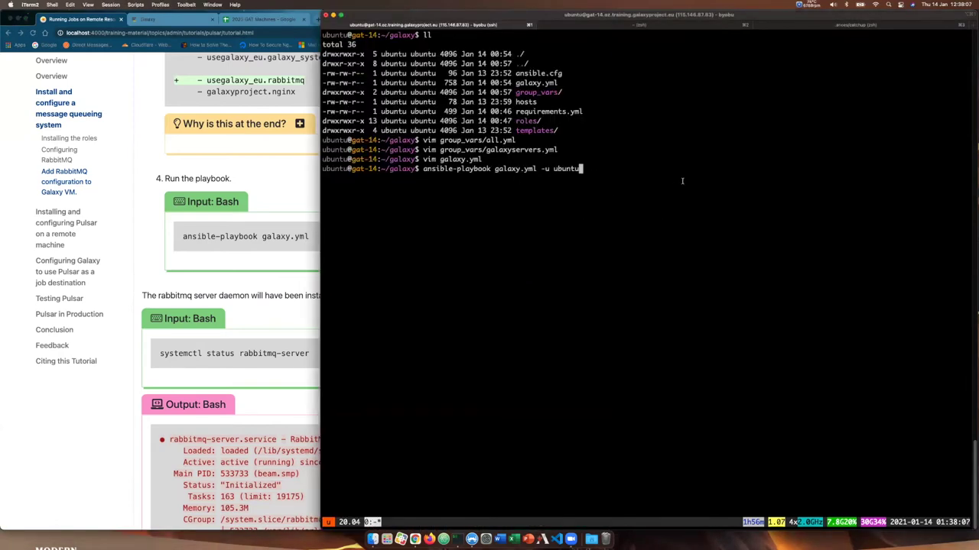
pyautogui.press('Return')
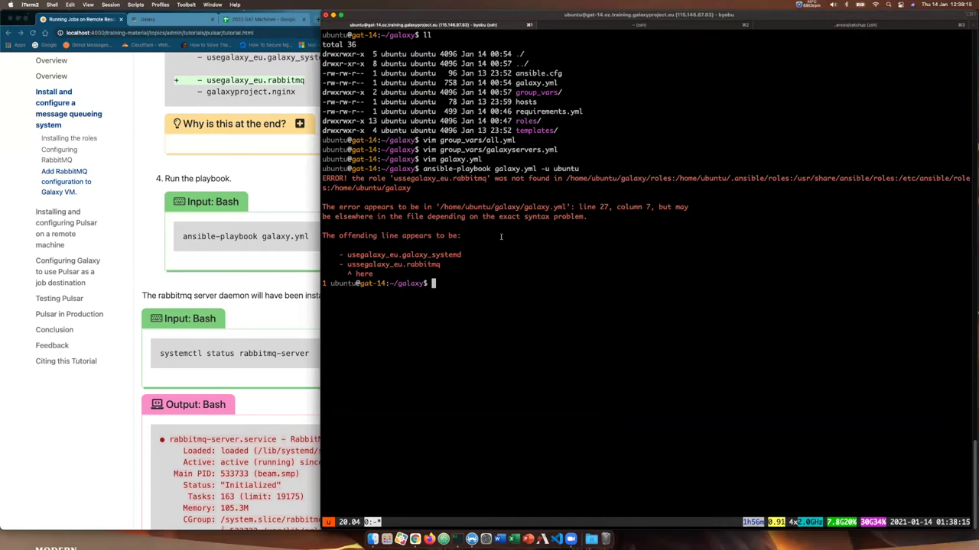
pyautogui.moveTo(392, 178); pyautogui.dragTo(423, 178)
# Step: Reopen galaxy.yml in vim, remove the extra 's' from 'ussegalaxy_eu.rabbitmq', and save with :wq
pyautogui.press('Up')
pyautogui.press('Up')
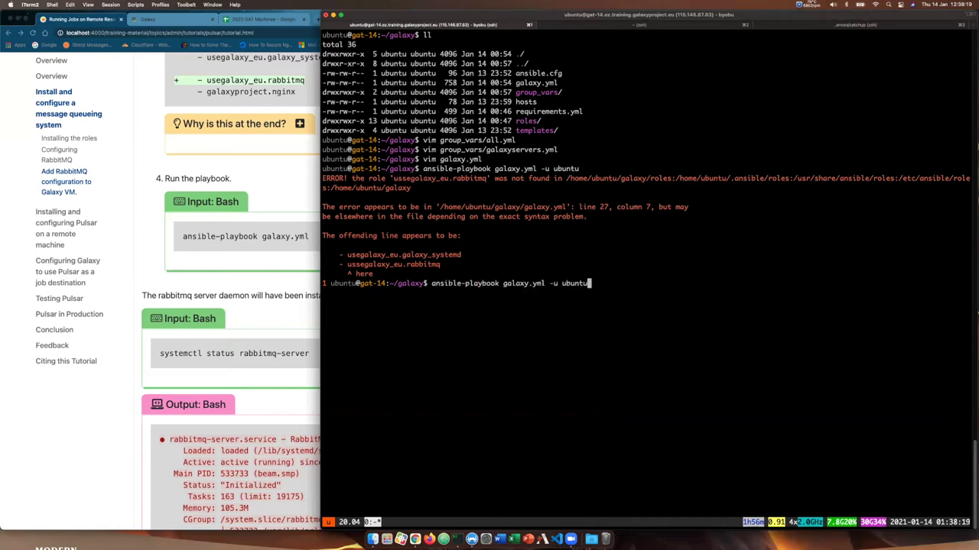
pyautogui.press('Return')
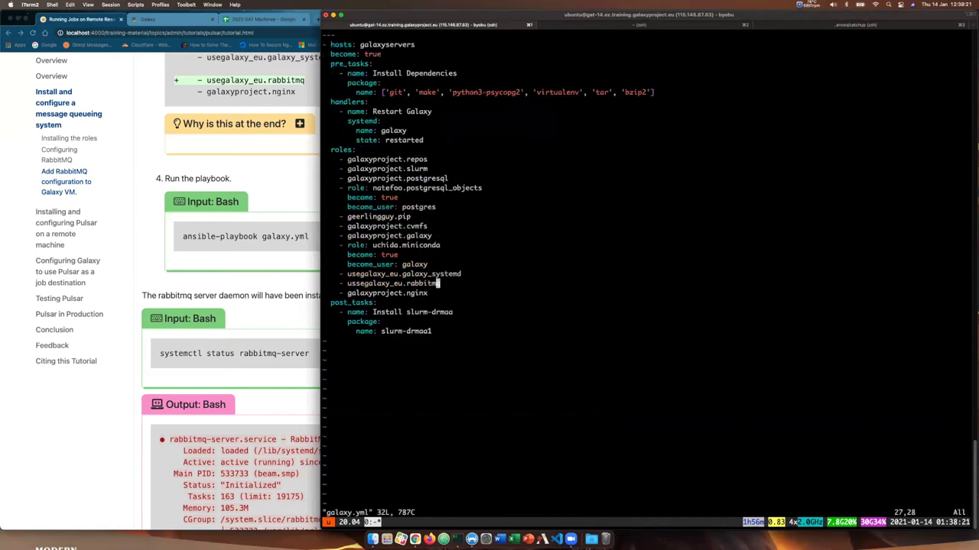
pyautogui.press('Left')
pyautogui.press('Left')
pyautogui.press('Left')
pyautogui.press('Left')
pyautogui.press('Left')
pyautogui.press('Left')
pyautogui.press('Left')
pyautogui.press('Left')
pyautogui.press('Left')
pyautogui.press('Left')
pyautogui.press('Left')
pyautogui.press('Left')
pyautogui.press('Left')
pyautogui.press('Left')
pyautogui.press('Left')
pyautogui.press('Left')
pyautogui.press('Left')
pyautogui.press('Left')
pyautogui.press('Left')
pyautogui.press('i')
pyautogui.press('BackSpace')
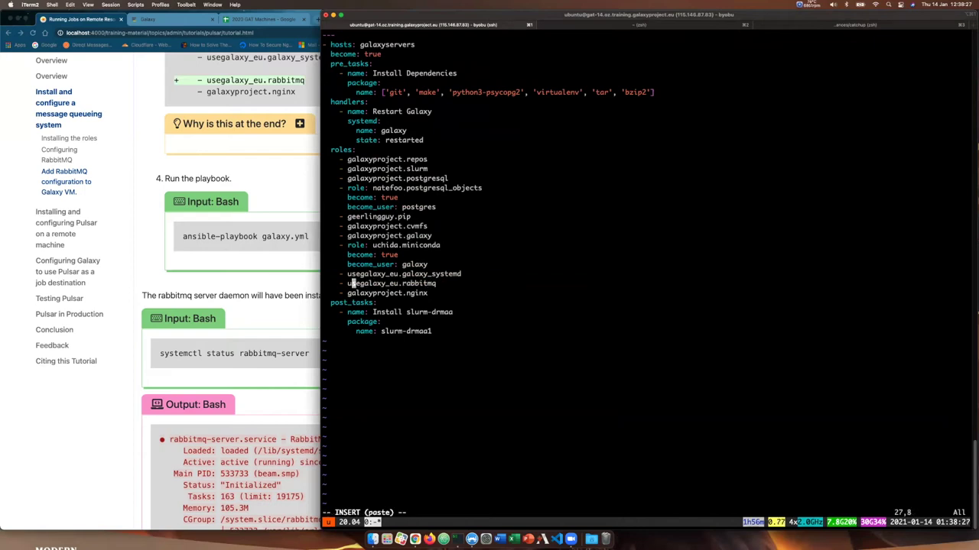
pyautogui.press('Escape')
pyautogui.write(':wq')
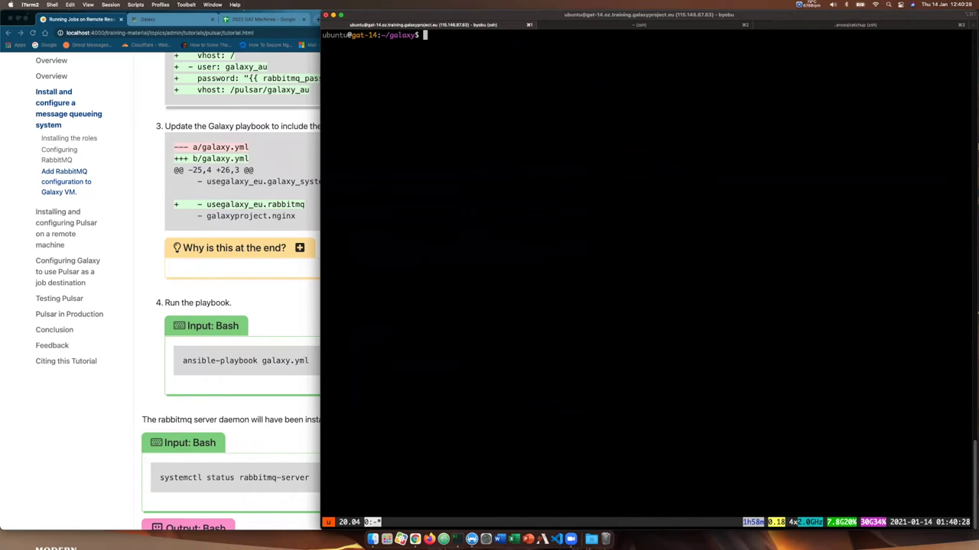
# Step: Rerun 'ansible-playbook galaxy.yml -u ubuntu' until the recap shows ok=149, changed=13, failed=0
pyautogui.write('ansible-playbook gal')
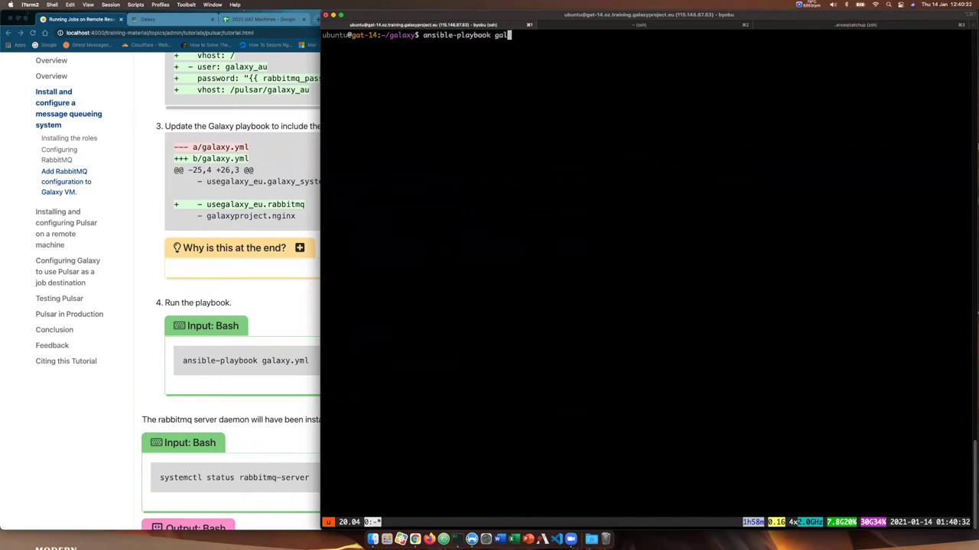
pyautogui.write('axy.yml -u ubuntu')
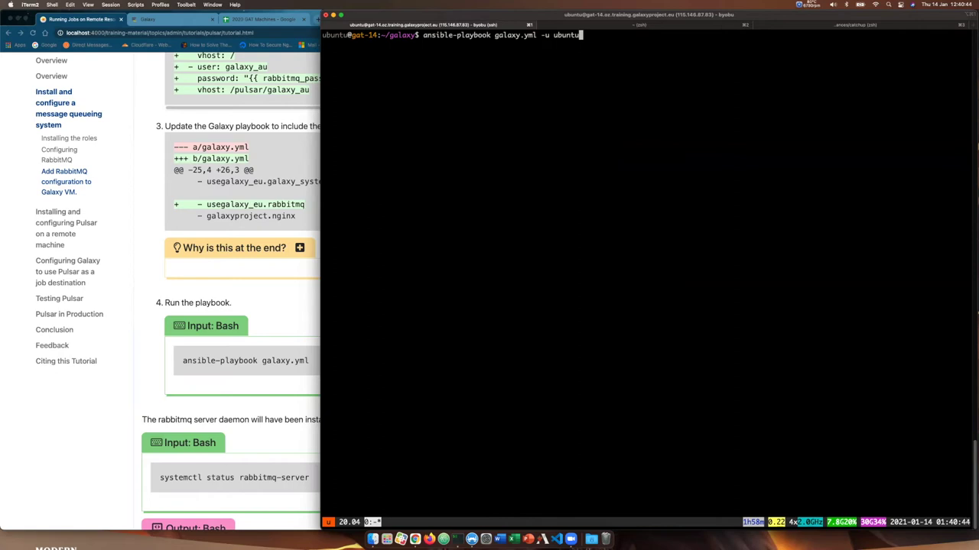
pyautogui.press('Return')
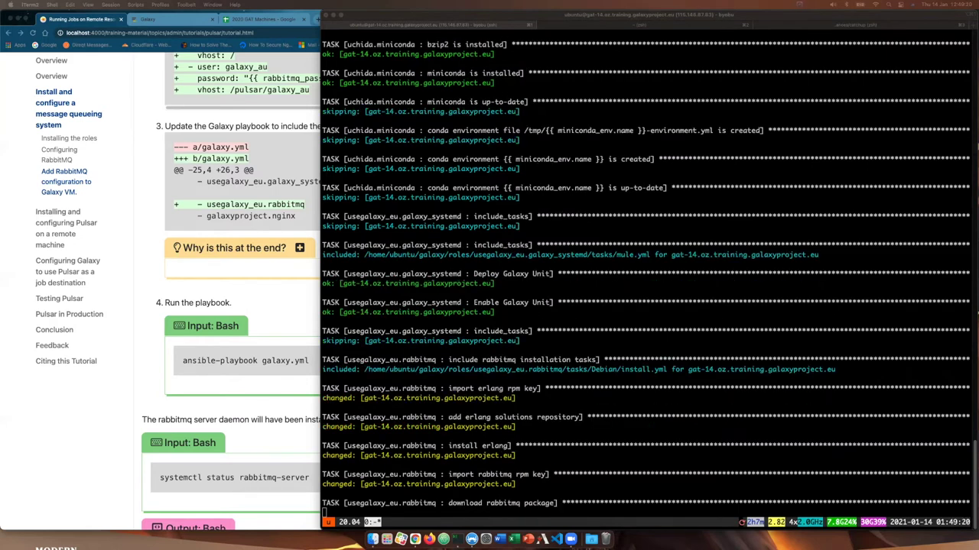
pyautogui.click(676, 274)
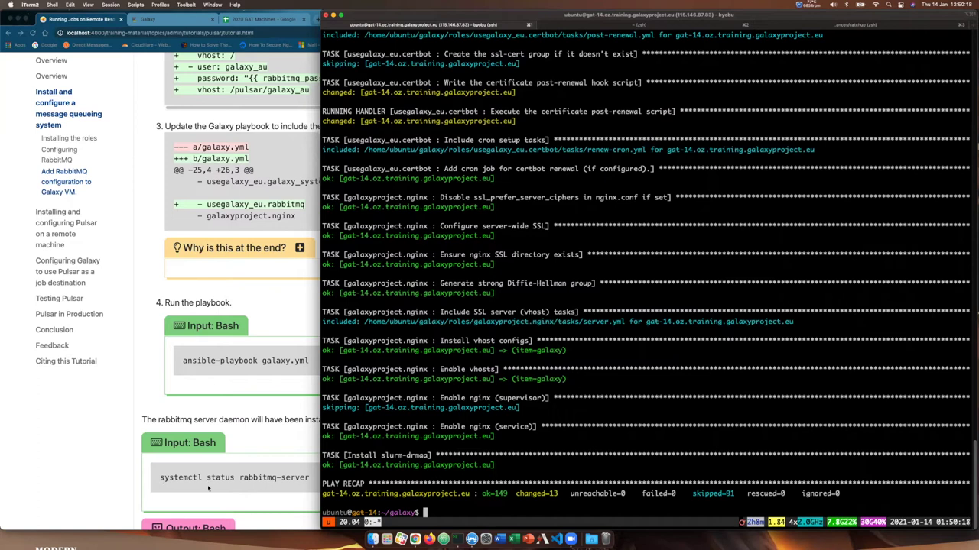
# Step: Check 'sudo systemctl status rabbitmq-server' is active, then copy the tutorial's 'sudo rabbitmq-diagnostics status' command
pyautogui.write('sudo systemctl sta')
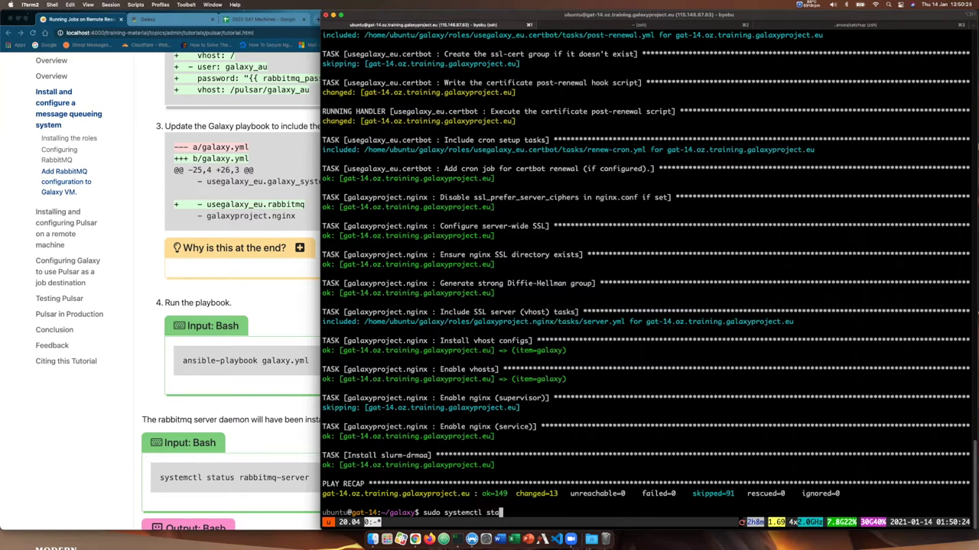
pyautogui.write('tus rabbitmq-server')
pyautogui.press('Return')
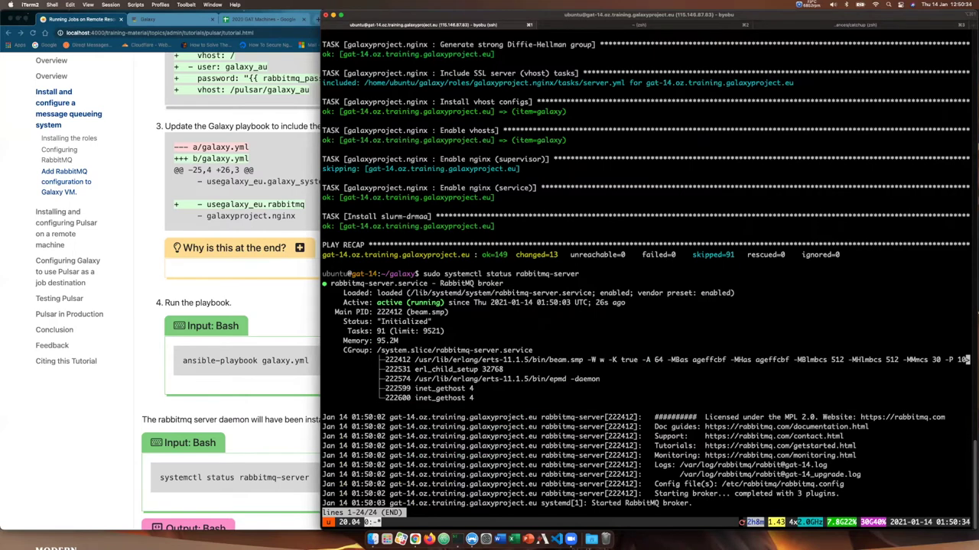
pyautogui.click(226, 483)
pyautogui.scroll(-5, 275, 442)
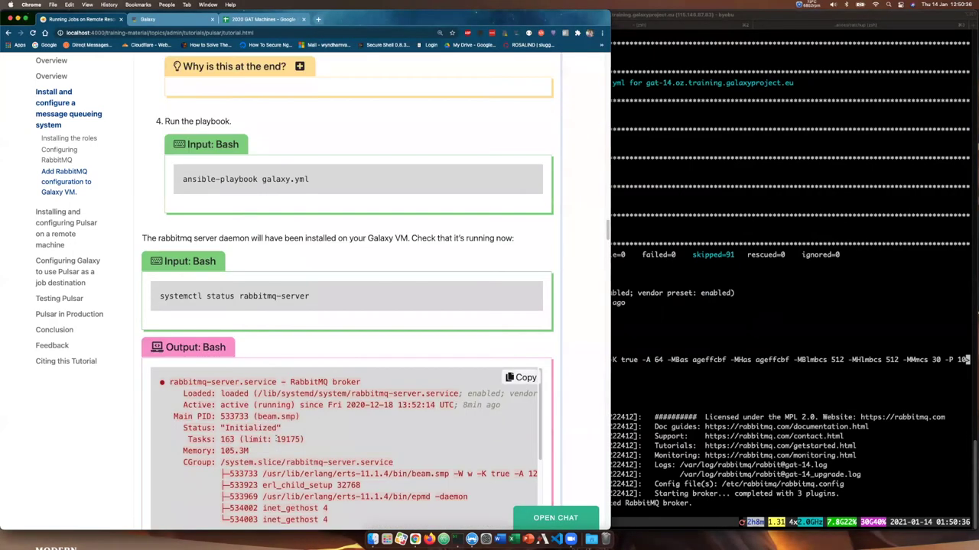
pyautogui.scroll(-4, 306, 407)
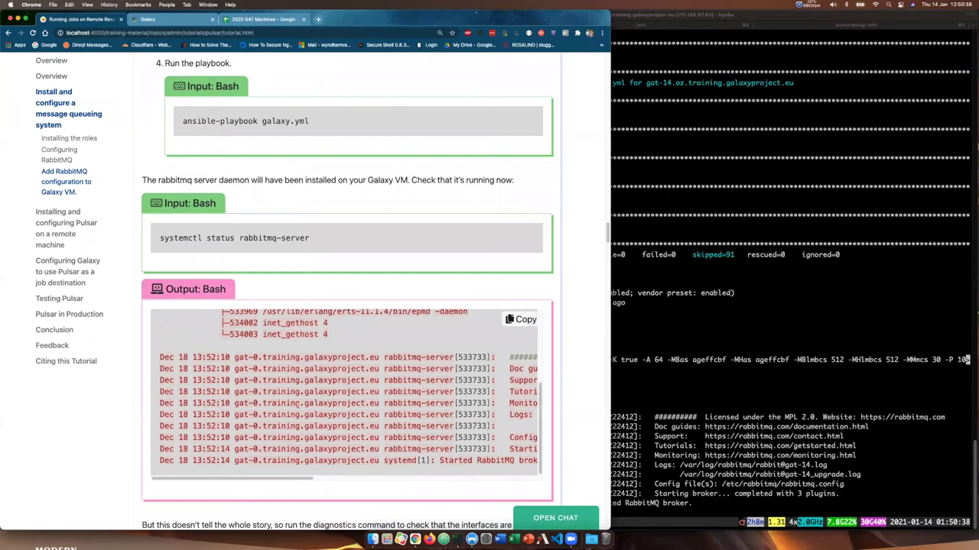
pyautogui.scroll(-1, 398, 451)
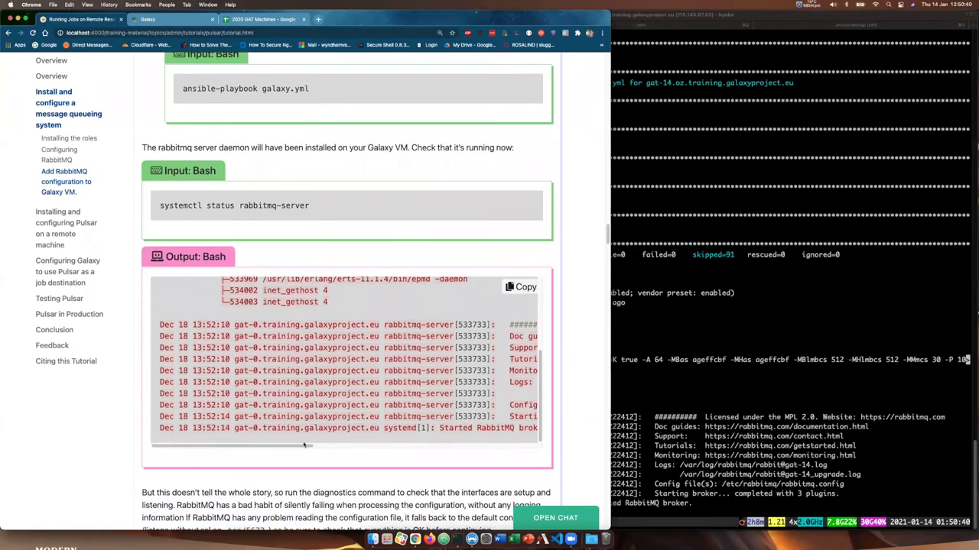
pyautogui.scroll(-7, 406, 472)
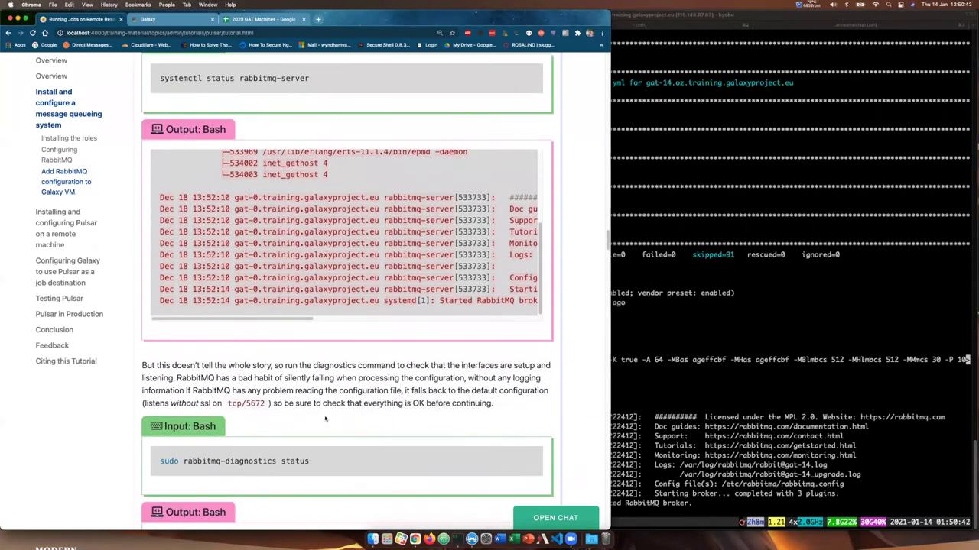
pyautogui.scroll(-2, 345, 392)
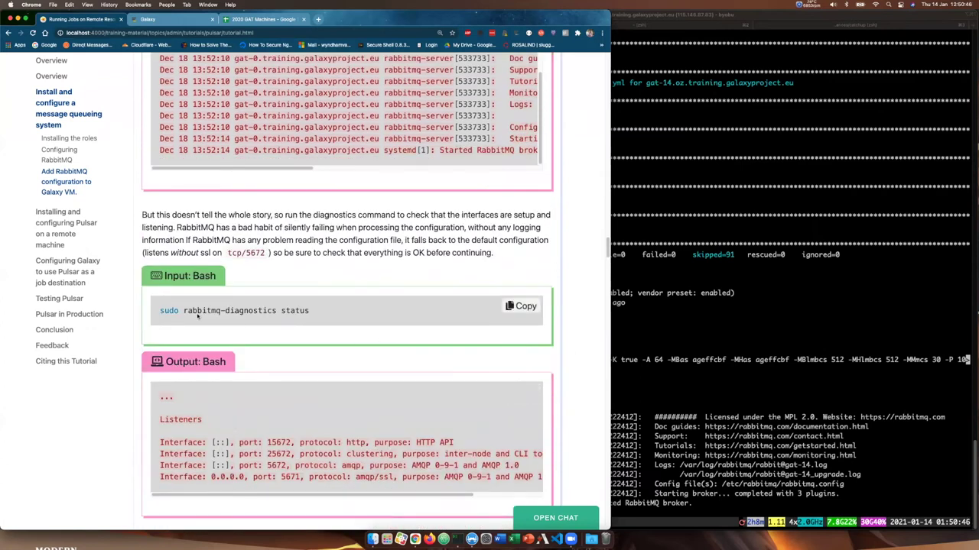
pyautogui.moveTo(161, 309); pyautogui.dragTo(328, 316)
pyautogui.press('super+c')
# Step: Leave the status view and run the pasted 'sudo rabbitmq-diagnostics status' command
pyautogui.click(687, 325)
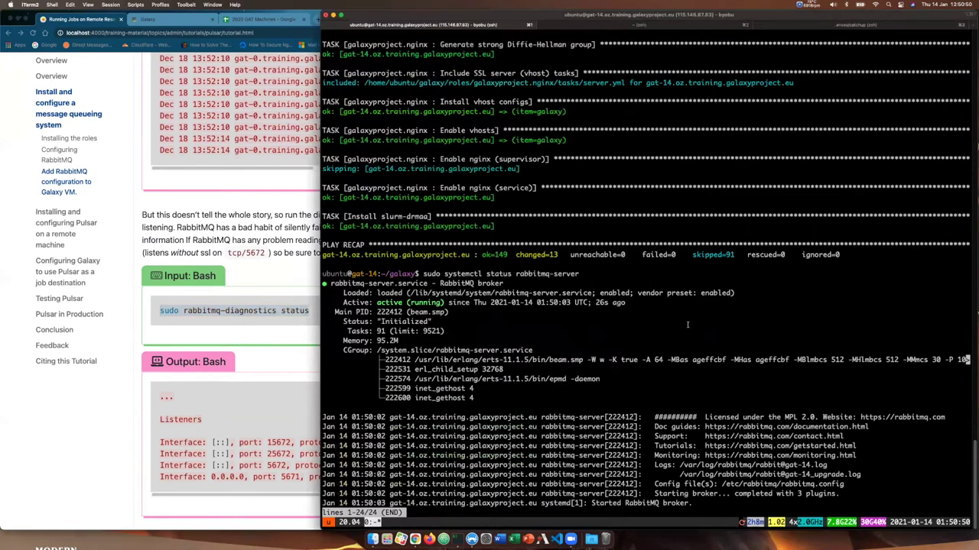
pyautogui.press('q')
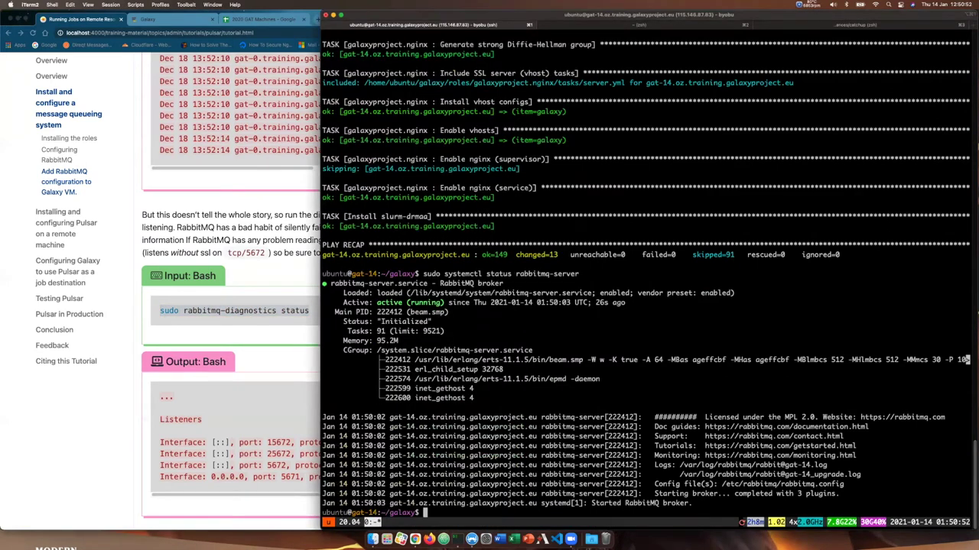
pyautogui.press('super+v')
pyautogui.press('Return')
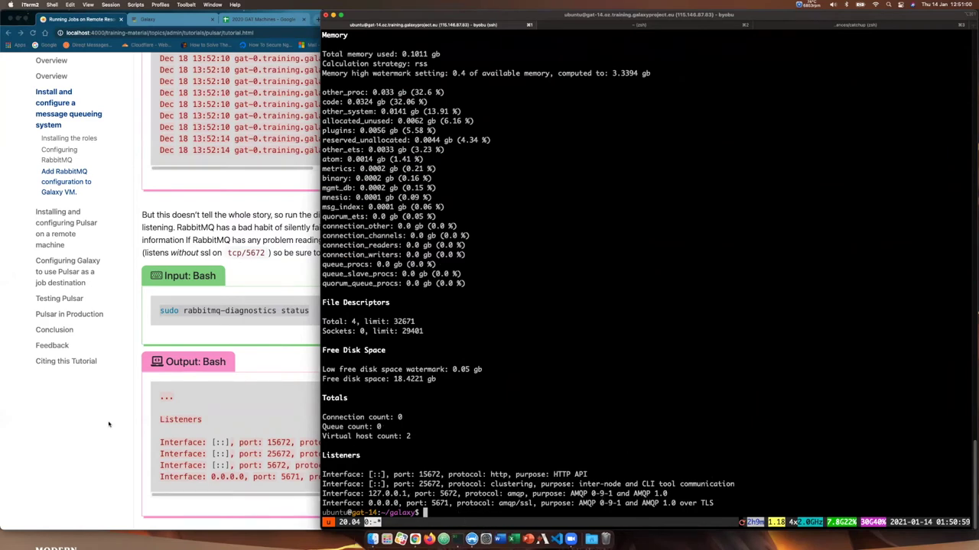
# Step: Scroll the tutorial to its curl check, comparing against the listeners on ports 5672 and 5671
pyautogui.click(287, 423)
pyautogui.scroll(-5, 287, 423)
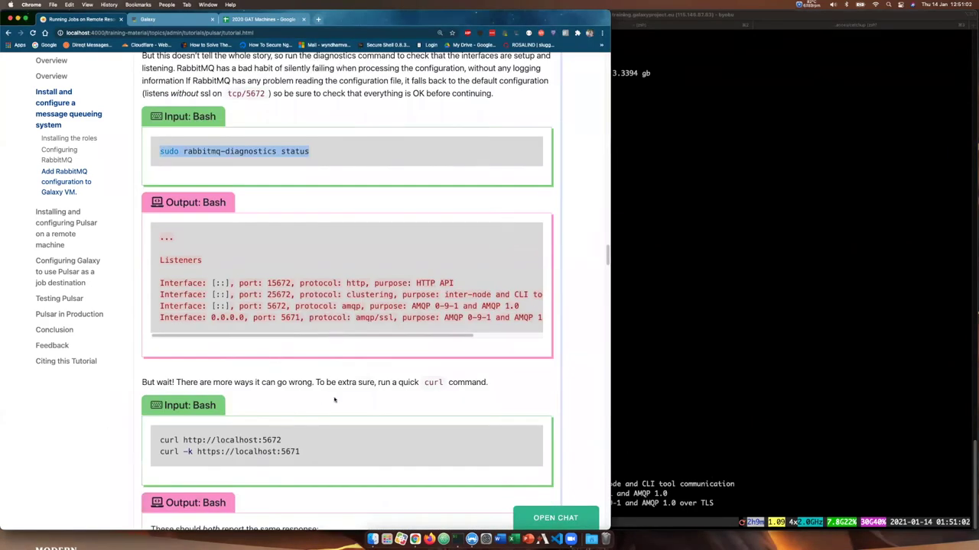
pyautogui.click(656, 373)
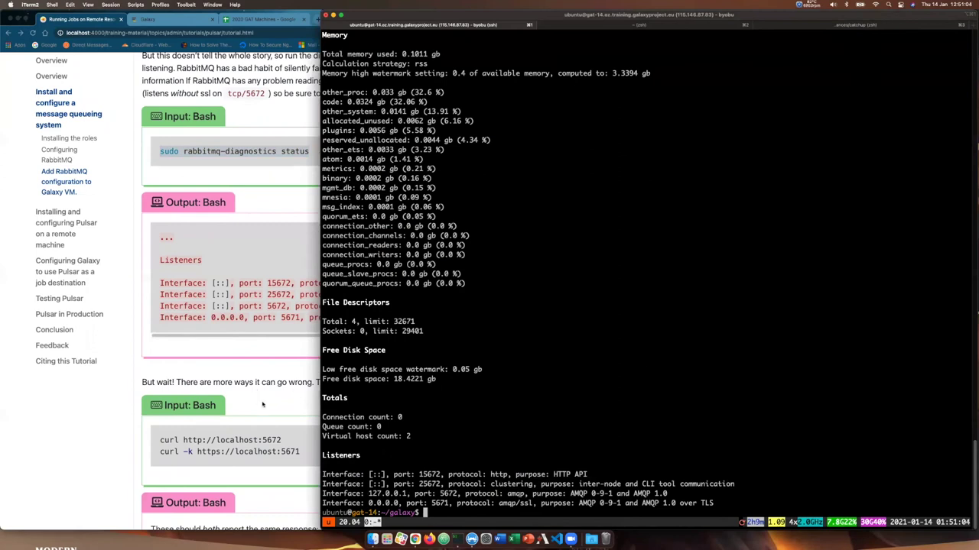
pyautogui.scroll(-3, 263, 404)
pyautogui.click(280, 295)
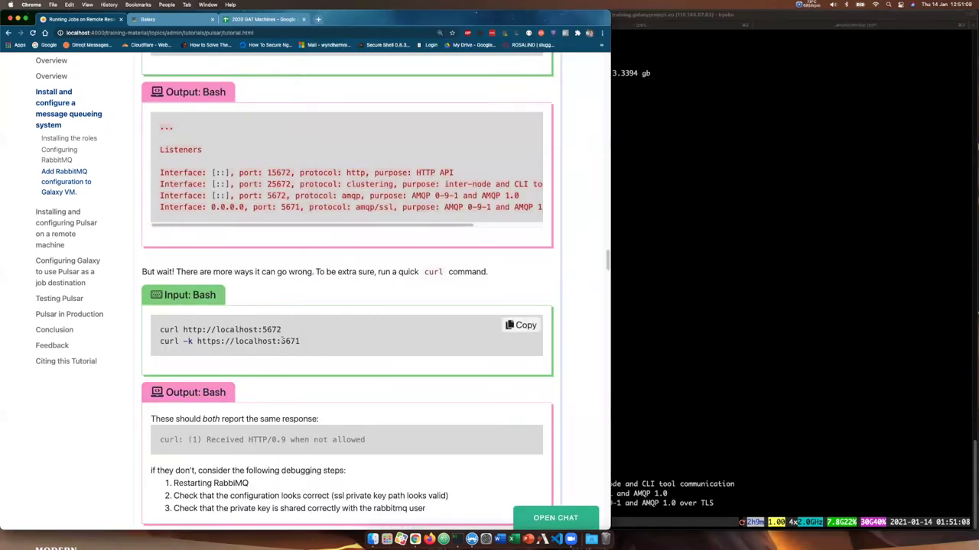
pyautogui.click(724, 329)
pyautogui.write('curl ')
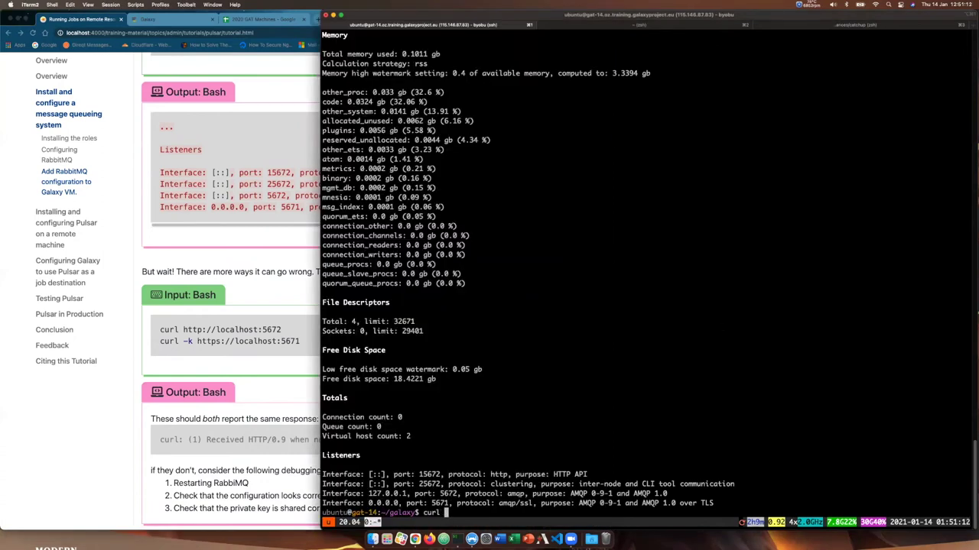
pyautogui.write('localho')
pyautogui.press('BackSpace')
pyautogui.press('BackSpace')
pyautogui.press('BackSpace')
pyautogui.press('BackSpace')
pyautogui.press('BackSpace')
pyautogui.press('BackSpace')
pyautogui.write('http://localhost:')
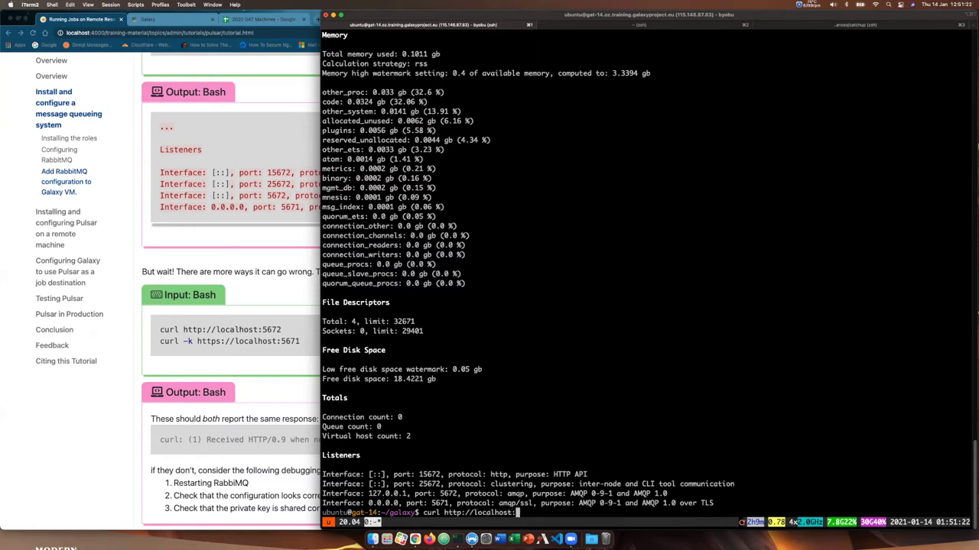
pyautogui.write('5672')
pyautogui.press('Return')
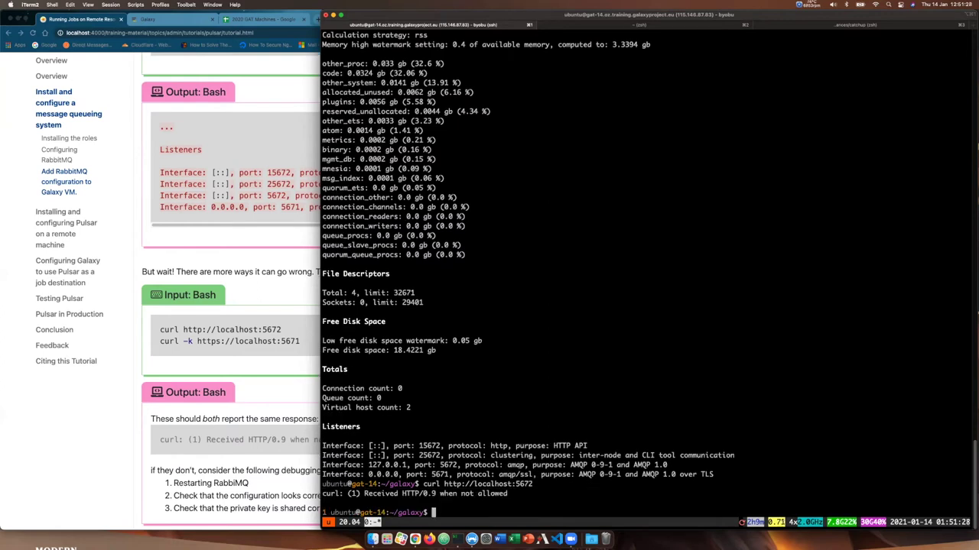
pyautogui.press('Up')
pyautogui.press('BackSpace')
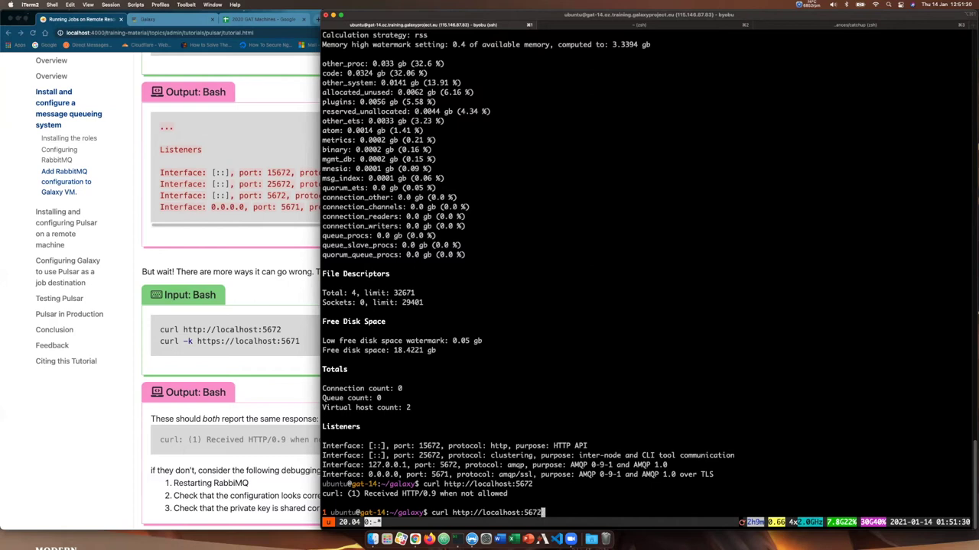
pyautogui.write('1')
pyautogui.press('Left')
pyautogui.press('Left')
pyautogui.press('Left')
pyautogui.press('Left')
pyautogui.press('Left')
pyautogui.press('Left')
pyautogui.press('Left')
pyautogui.press('Left')
pyautogui.press('Left')
pyautogui.press('Left')
pyautogui.press('Left')
pyautogui.press('Left')
pyautogui.press('Left')
pyautogui.press('Left')
pyautogui.press('Left')
pyautogui.press('Left')
pyautogui.press('Left')
pyautogui.press('Left')
pyautogui.press('Left')
pyautogui.press('Left')
pyautogui.write('-k')
pyautogui.press('Return')
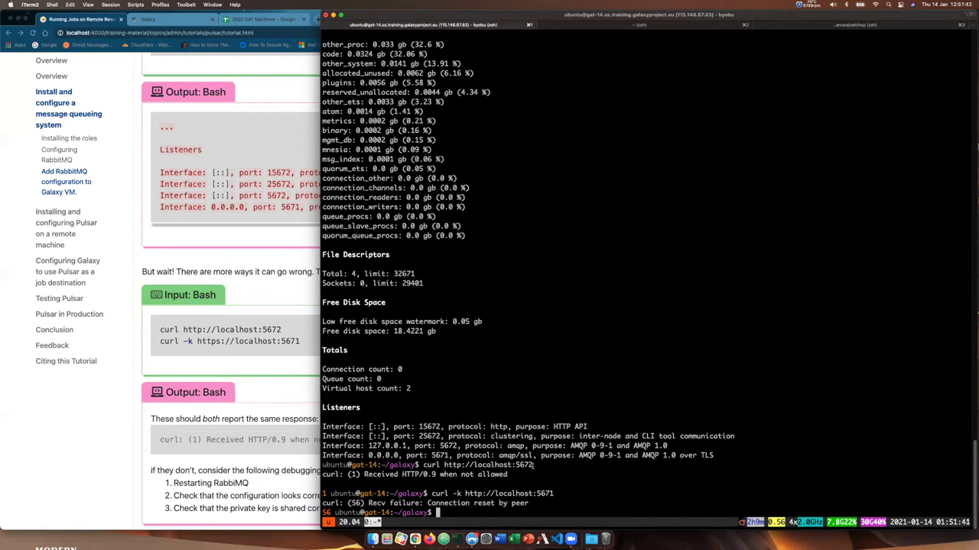
pyautogui.press('Up')
pyautogui.press('Left')
pyautogui.press('Left')
pyautogui.press('Left')
pyautogui.press('Left')
pyautogui.press('Left')
pyautogui.press('Left')
pyautogui.press('Left')
pyautogui.press('Left')
pyautogui.press('Left')
pyautogui.press('Left')
pyautogui.press('Left')
pyautogui.press('Left')
pyautogui.press('Left')
pyautogui.press('Left')
pyautogui.press('Left')
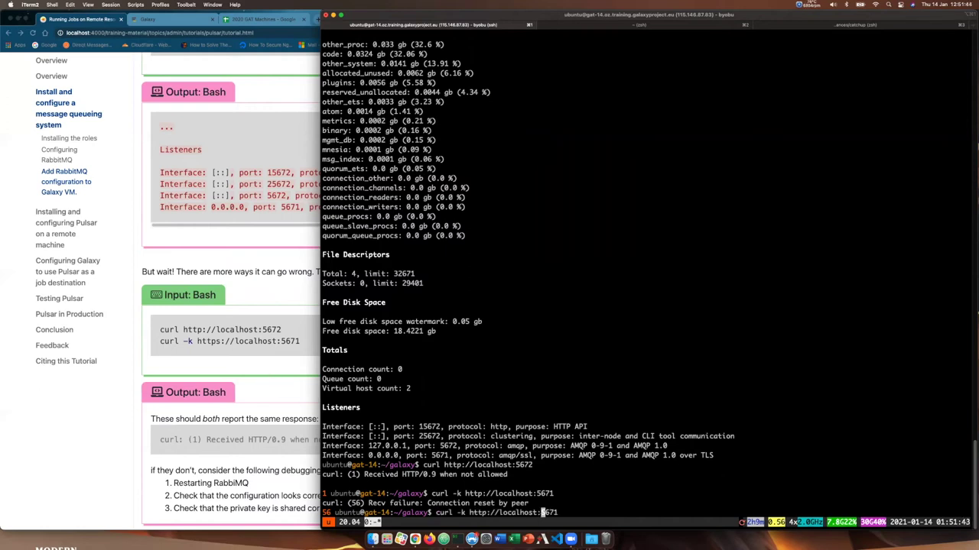
pyautogui.press('Left')
pyautogui.write('s')
pyautogui.press('Return')
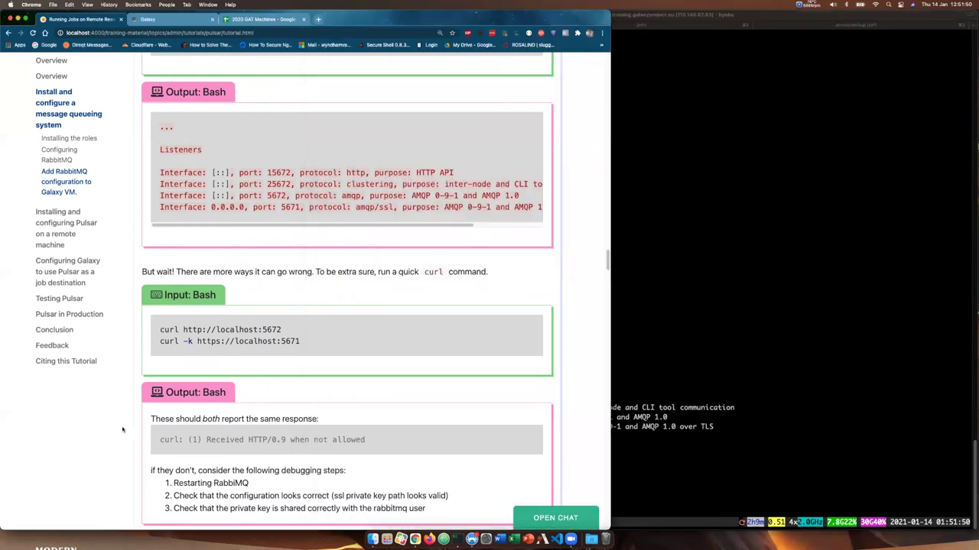
# Step: Scroll the tutorial to 'Installing and configuring Pulsar on a remote machine' and its variables table
pyautogui.click(124, 430)
pyautogui.scroll(-5, 320, 411)
pyautogui.scroll(-10, 320, 408)
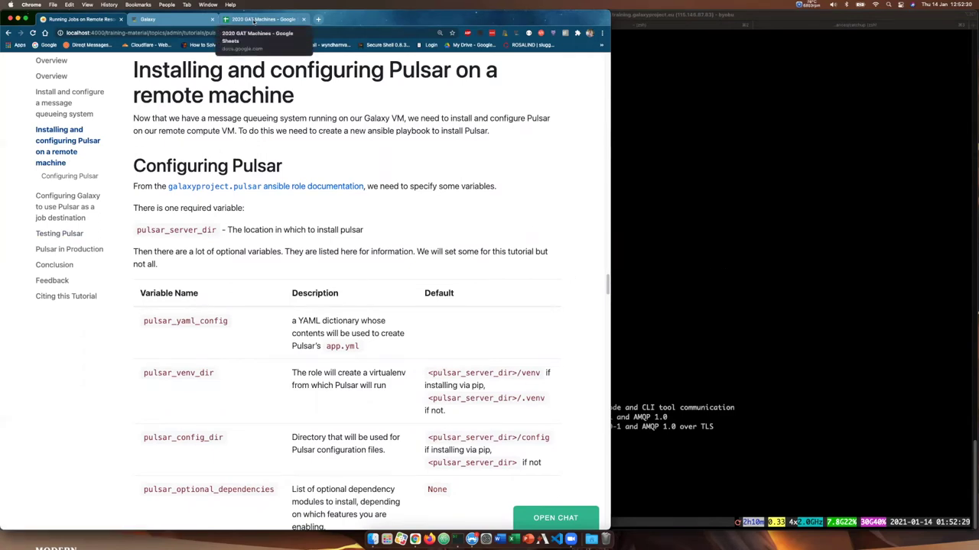
pyautogui.click(253, 20)
# Step: Look up the remote Pulsar machine's host details on the Pulsar sheet, then return to the tutorial
pyautogui.click(130, 518)
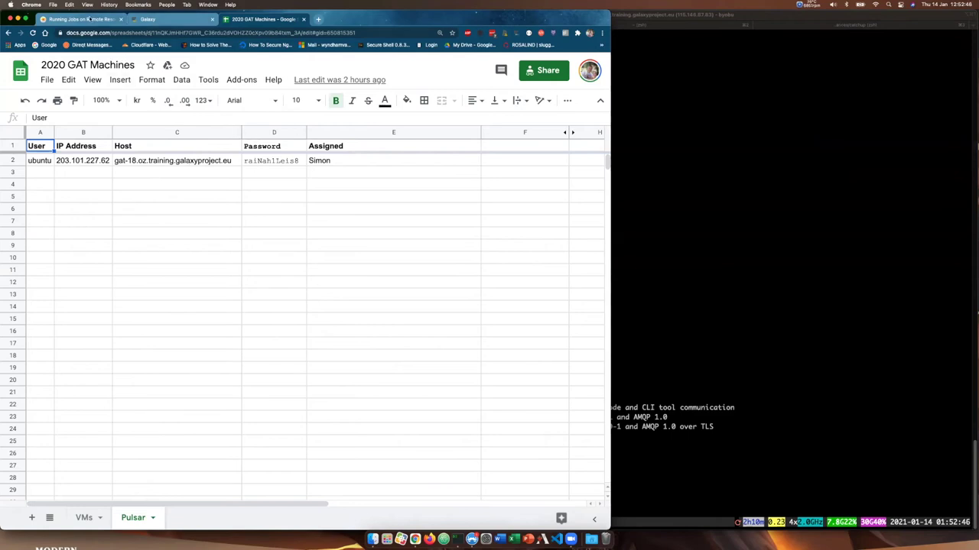
pyautogui.click(91, 19)
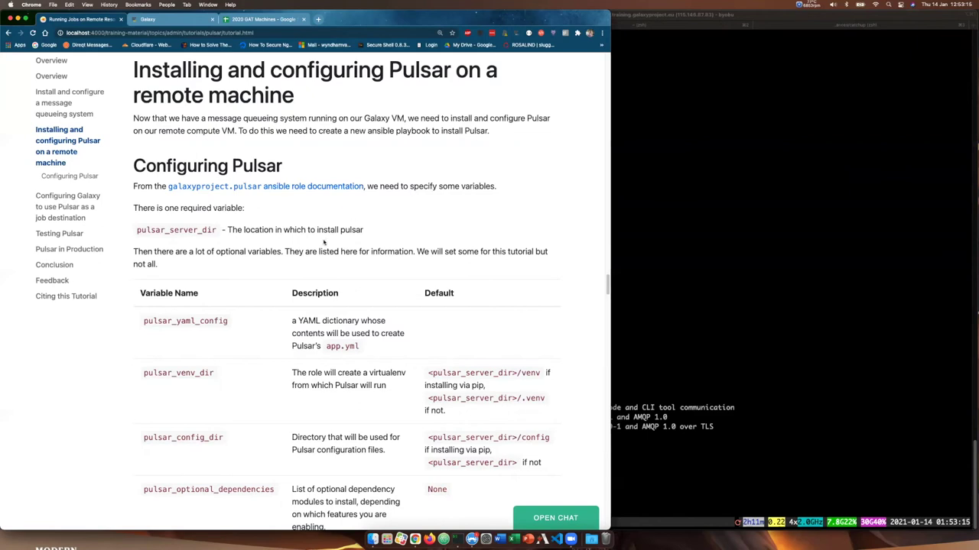
# Step: Read through the Pulsar variables table, highlighting 'rely on conda' and 'FQDN', down to the pulsarservers.yml hands-on
pyautogui.scroll(-2, 329, 230)
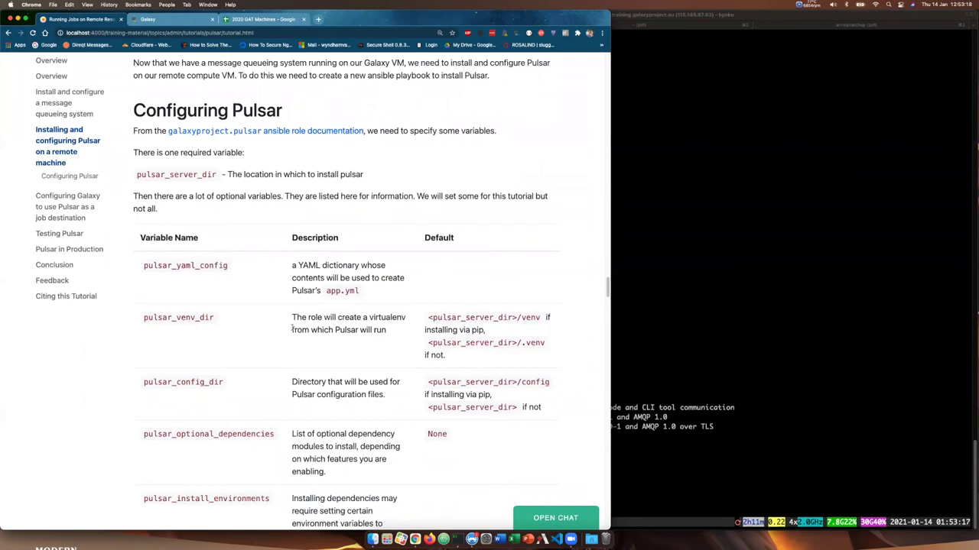
pyautogui.scroll(-3, 207, 336)
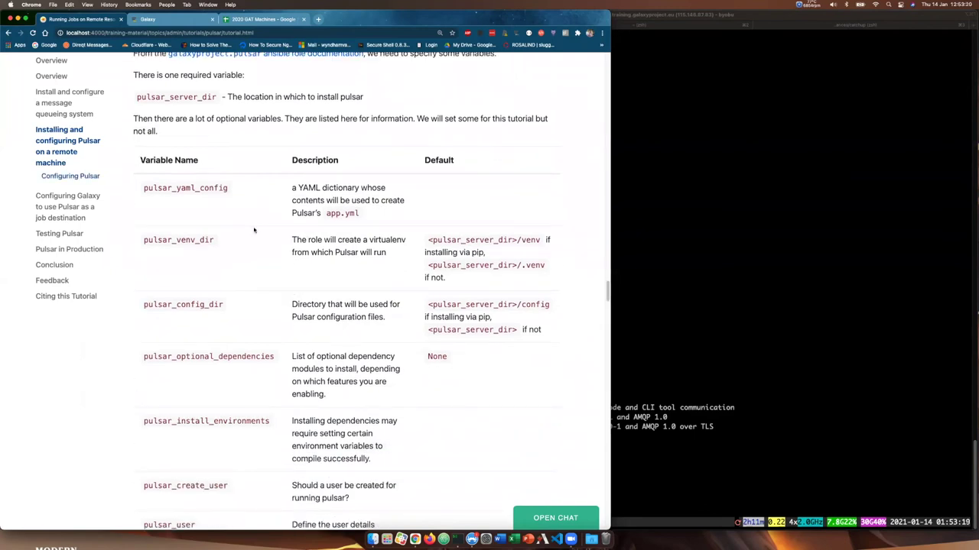
pyautogui.scroll(-4, 235, 237)
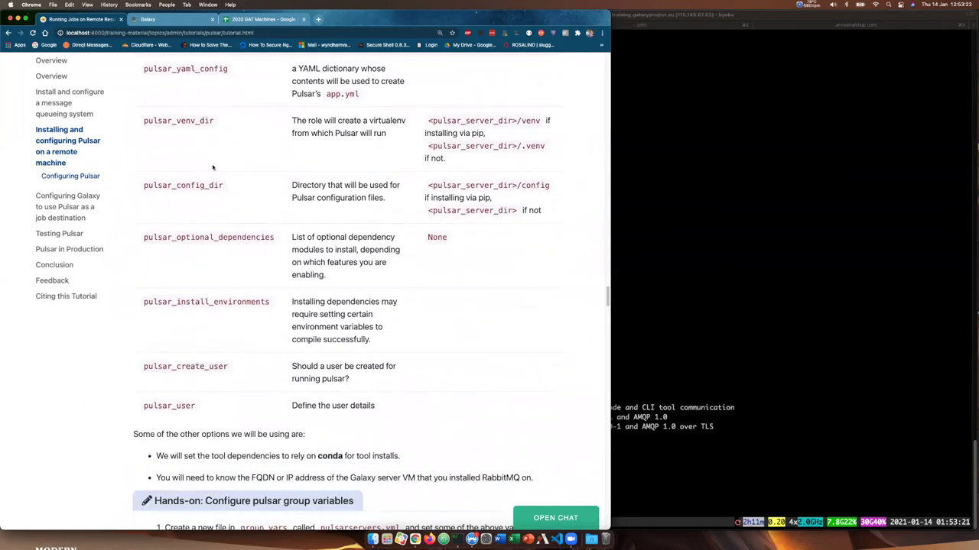
pyautogui.scroll(1, 213, 166)
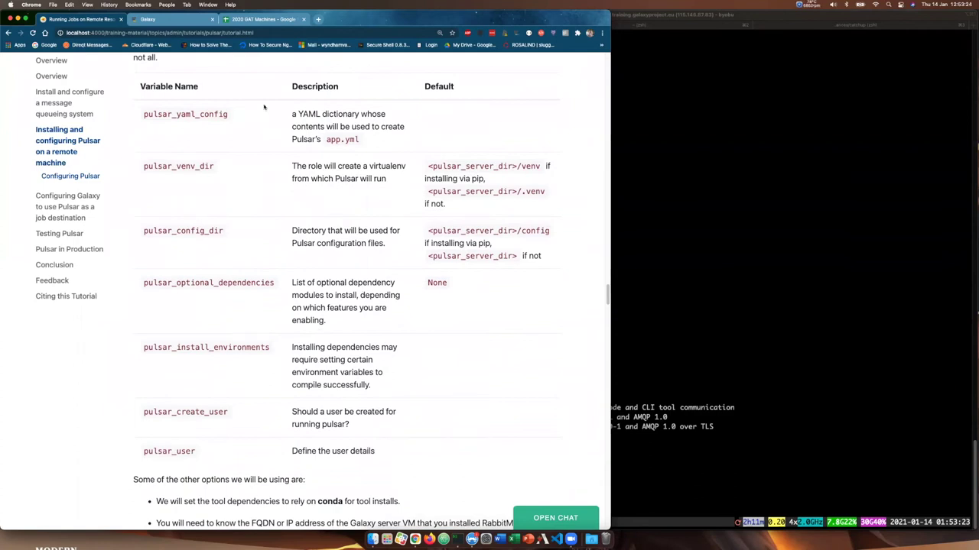
pyautogui.scroll(-1, 329, 245)
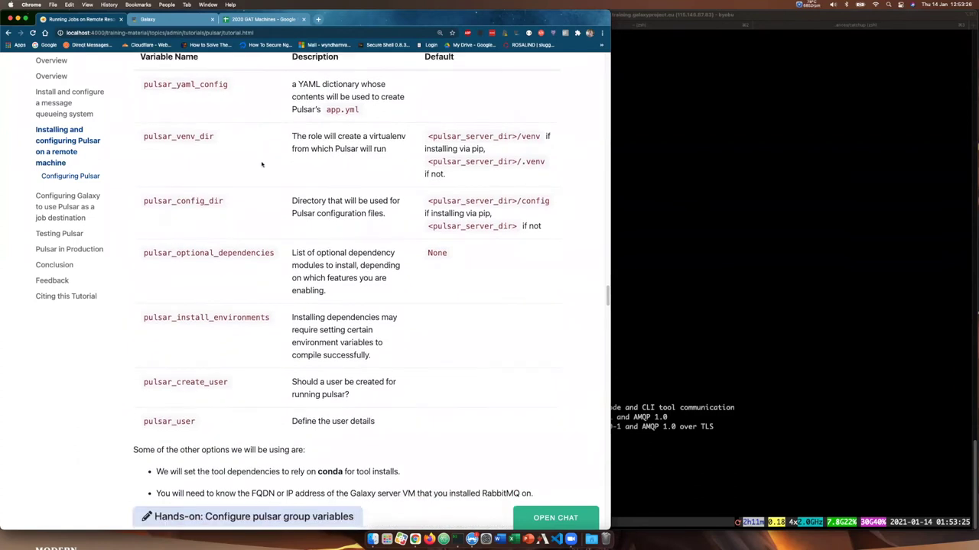
pyautogui.scroll(-5, 370, 266)
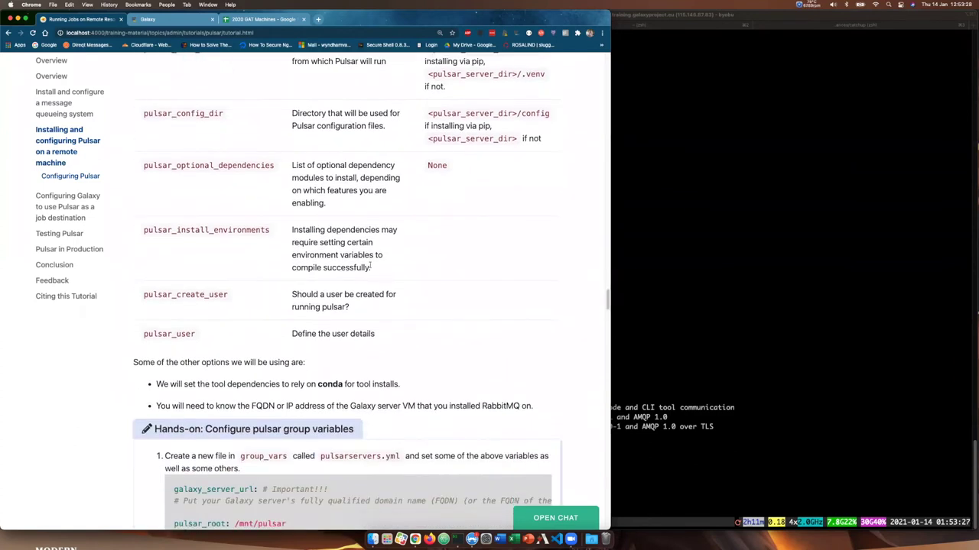
pyautogui.scroll(-2, 363, 266)
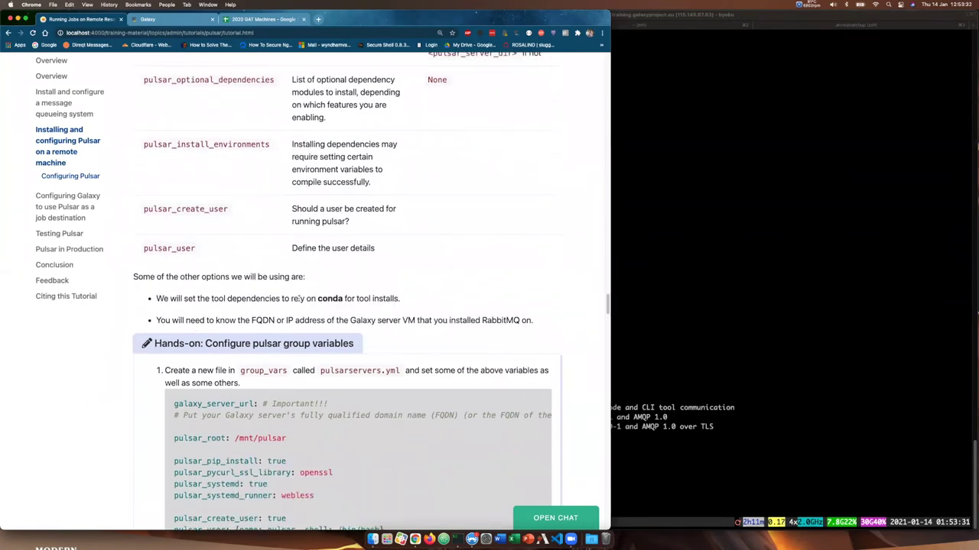
pyautogui.moveTo(291, 299); pyautogui.dragTo(344, 299)
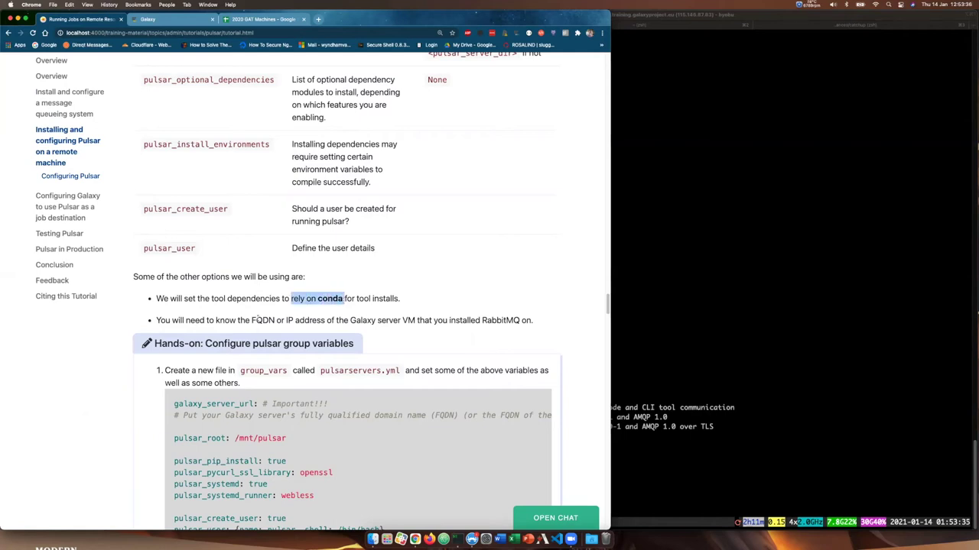
pyautogui.moveTo(252, 321); pyautogui.dragTo(275, 321)
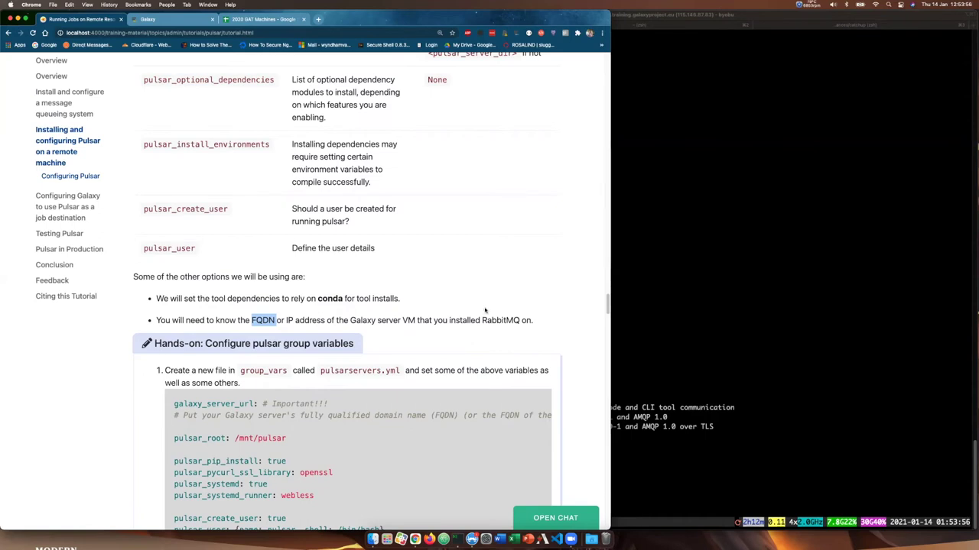
pyautogui.scroll(-5, 549, 317)
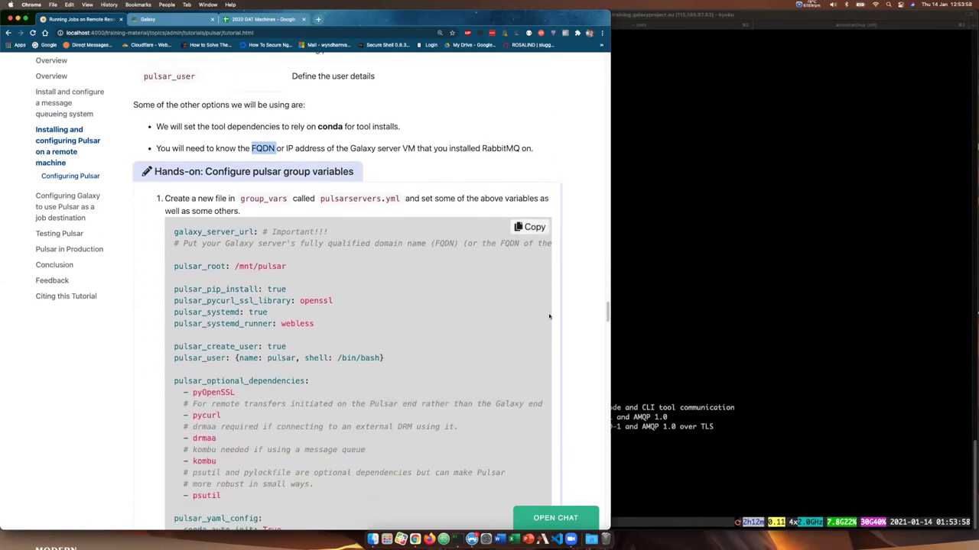
pyautogui.scroll(-2, 549, 316)
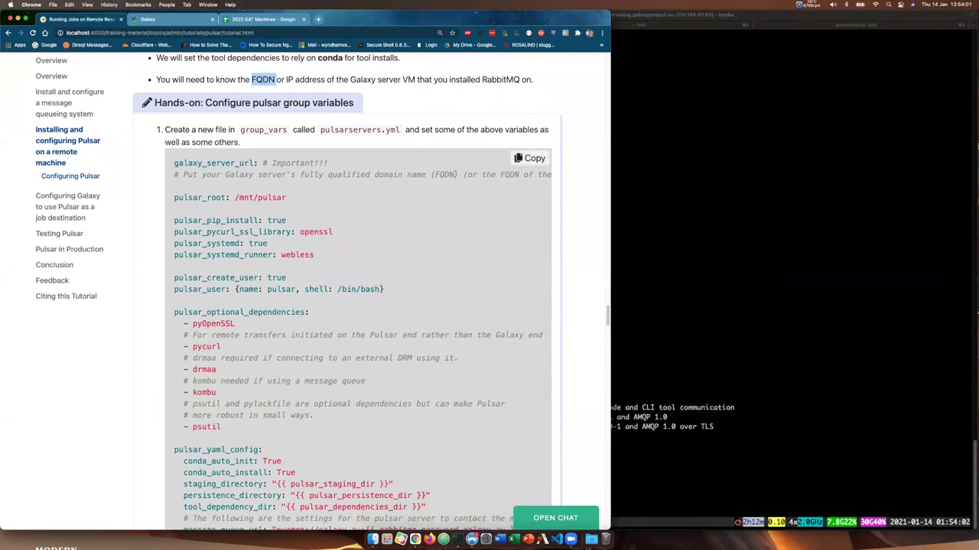
# Step: Create a new file with 'vim group_vars/pulsarservers.yml'
pyautogui.click(656, 243)
pyautogui.write('vim ')
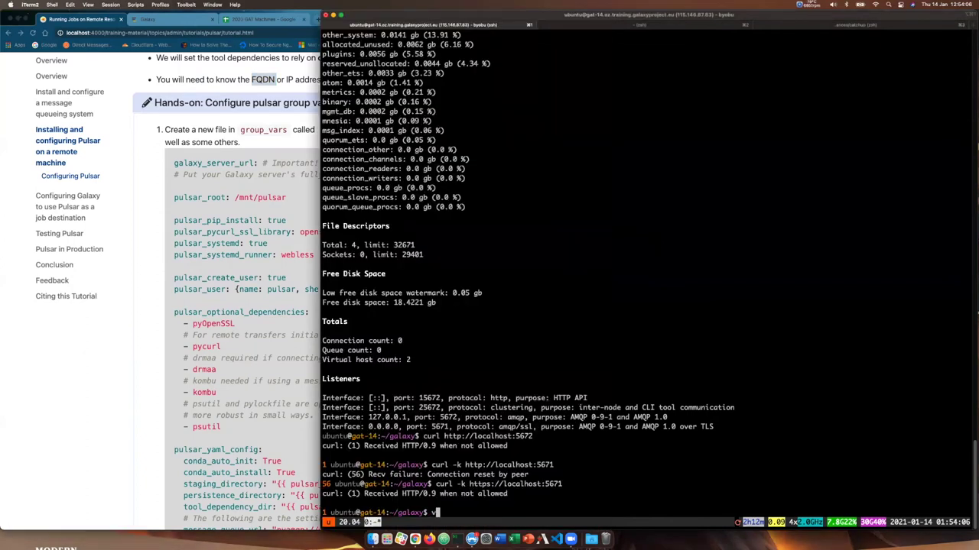
pyautogui.write('gr')
pyautogui.press('BackSpace')
pyautogui.press('BackSpace')
pyautogui.press('BackSpace')
pyautogui.press('BackSpace')
pyautogui.press('BackSpace')
pyautogui.press('BackSpace')
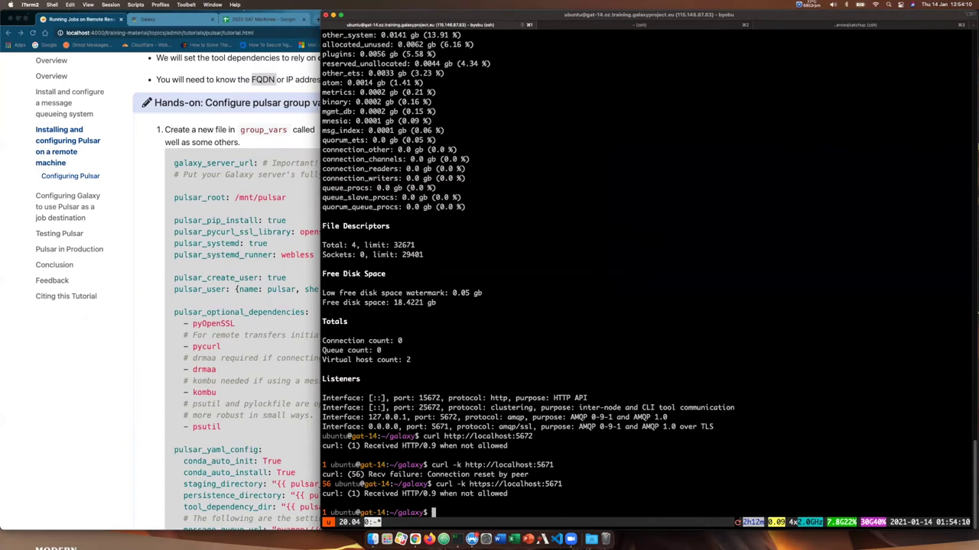
pyautogui.hotkey('ctrl', 'l')
pyautogui.write('vim group_vars/')
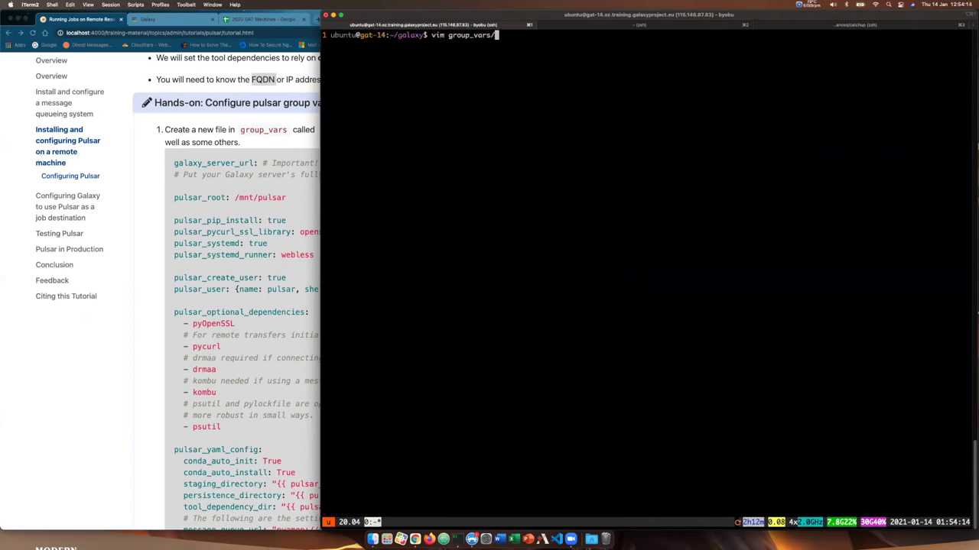
pyautogui.write('pulsarserver.yml')
pyautogui.press('Left')
pyautogui.press('Left')
pyautogui.press('Left')
pyautogui.press('Left')
pyautogui.write('s')
pyautogui.press('Return')
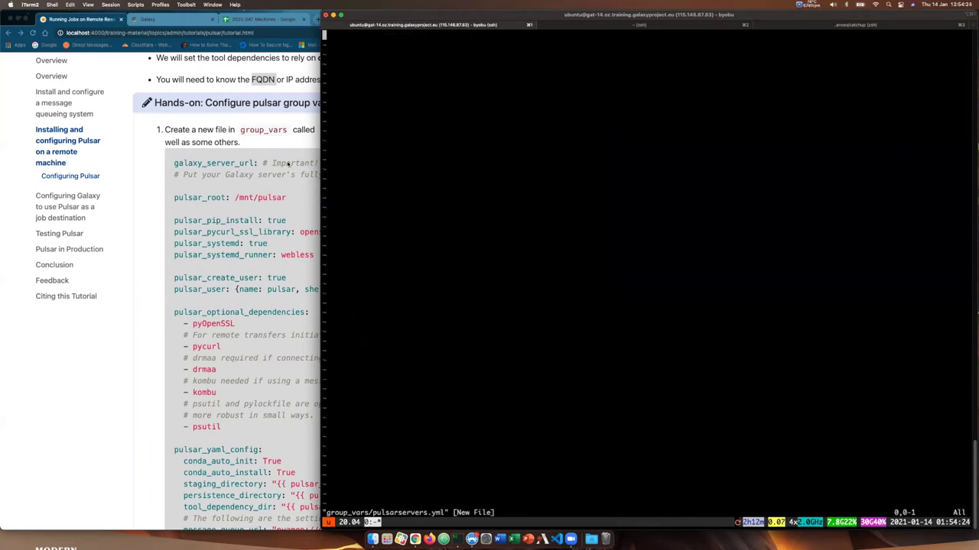
# Step: Paste the tutorial's group variables block into the file and move to the galaxy_server_url value
pyautogui.click(294, 144)
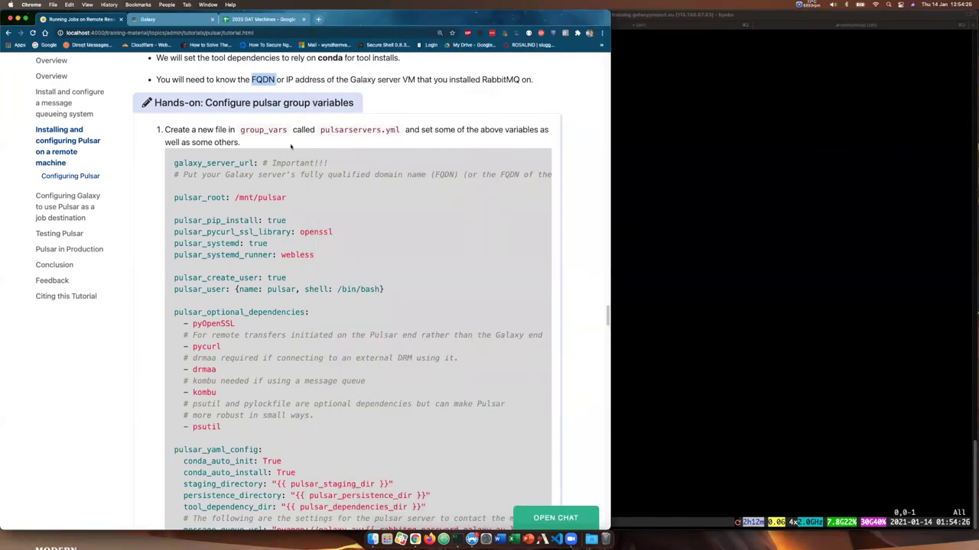
pyautogui.scroll(-1, 351, 203)
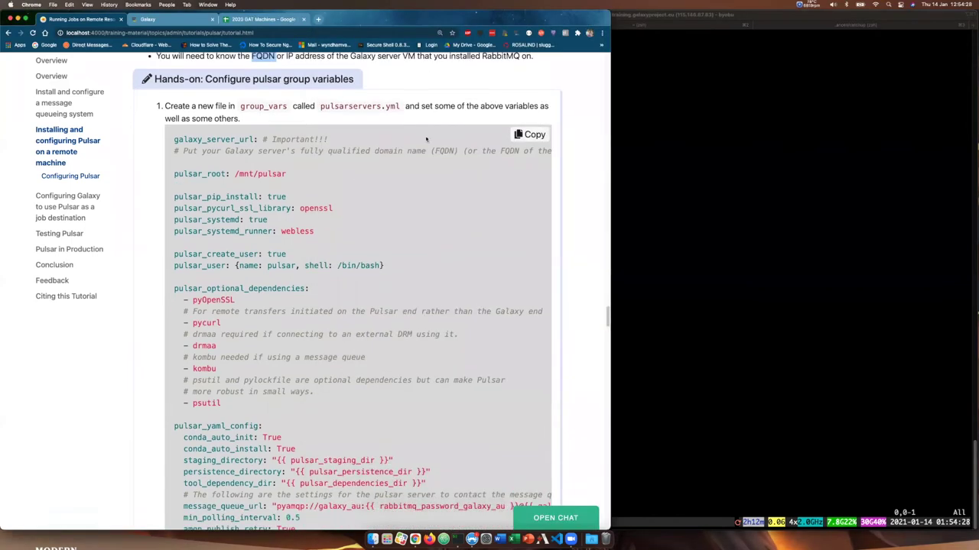
pyautogui.scroll(2, 363, 195)
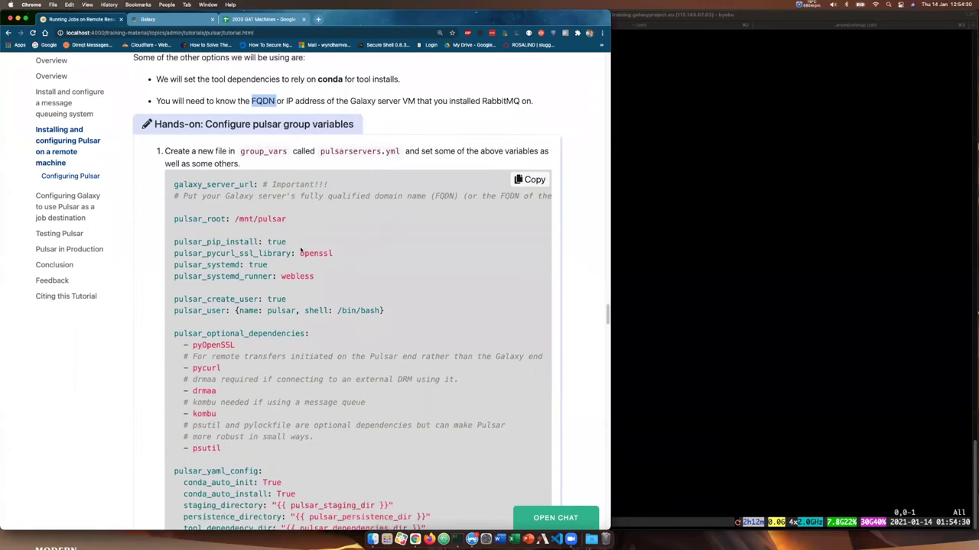
pyautogui.click(532, 180)
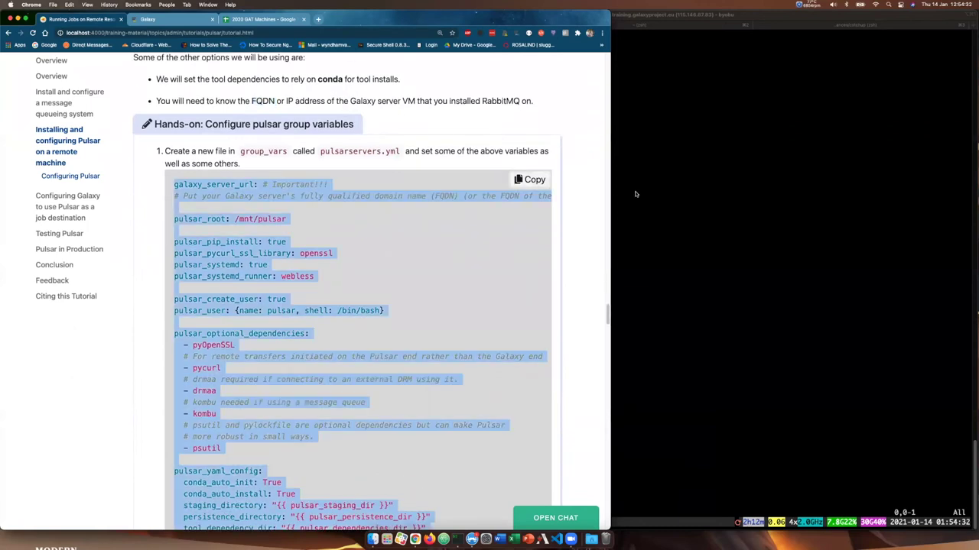
pyautogui.click(589, 179)
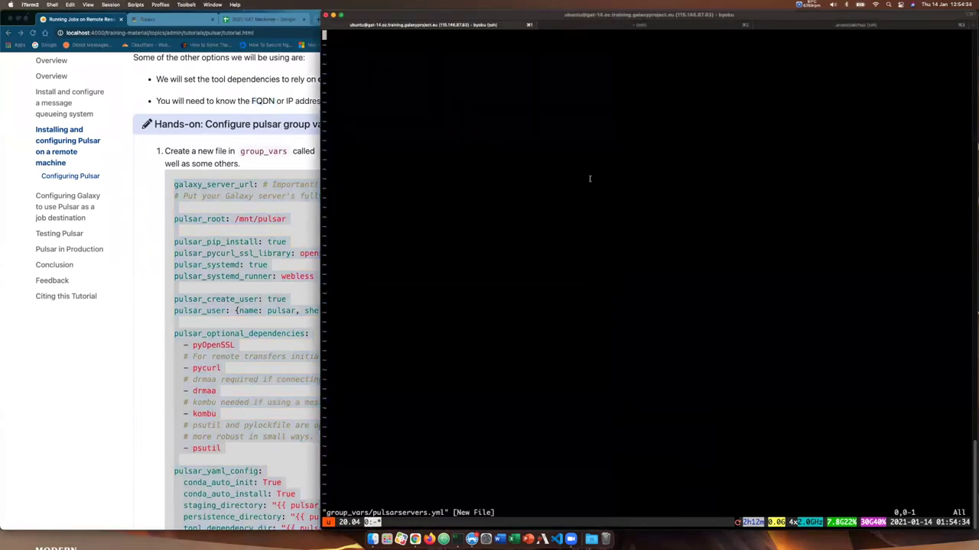
pyautogui.press('i')
pyautogui.press('super+v')
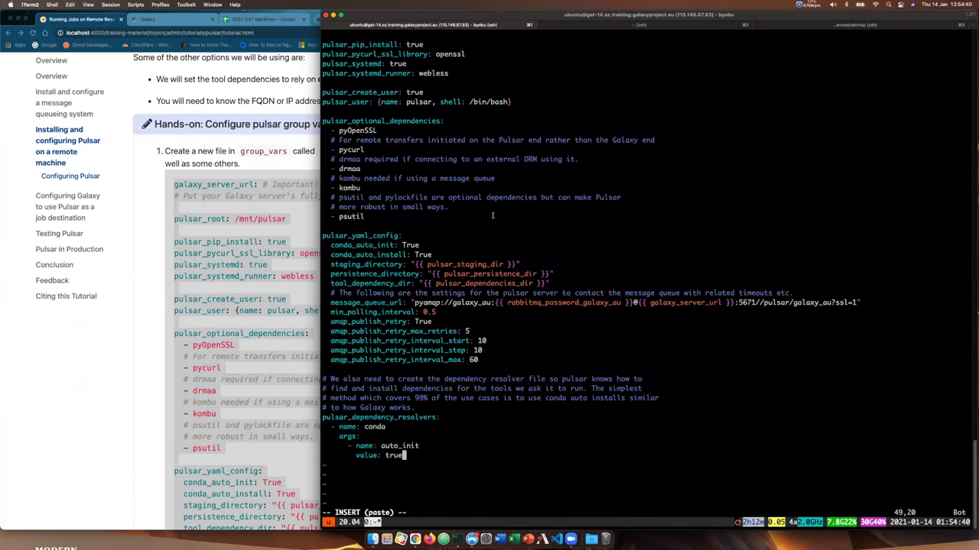
pyautogui.press('Up')
pyautogui.press('Up')
pyautogui.click(323, 44)
pyautogui.press('Up')
pyautogui.press('Up')
pyautogui.press('Up')
pyautogui.press('Up')
pyautogui.press('Up')
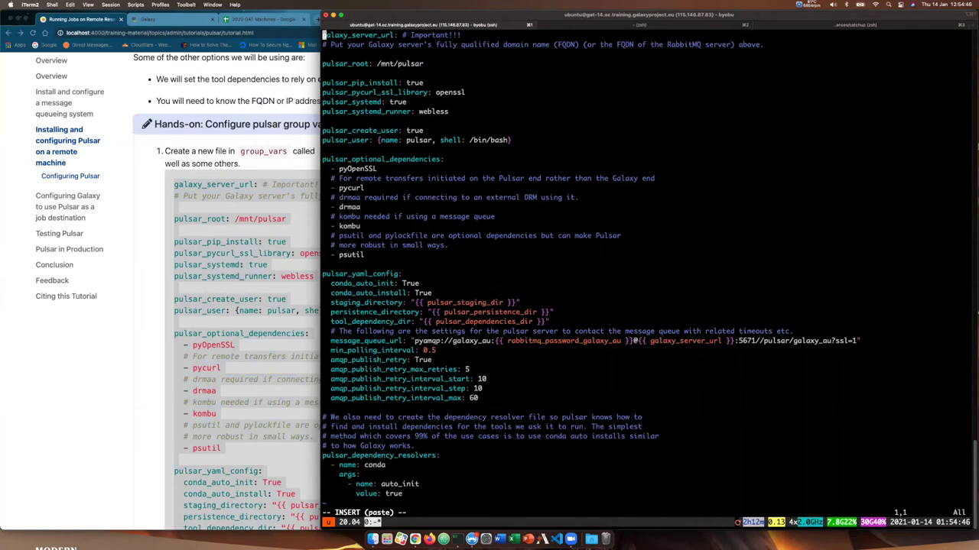
pyautogui.press('Right')
pyautogui.press('Right')
pyautogui.press('Right')
pyautogui.press('Right')
pyautogui.press('Right')
pyautogui.press('Right')
pyautogui.press('Right')
pyautogui.press('Right')
pyautogui.press('Right')
pyautogui.press('Right')
pyautogui.press('Right')
pyautogui.press('Right')
pyautogui.press('Right')
pyautogui.press('Right')
pyautogui.press('Right')
pyautogui.press('Right')
pyautogui.press('Right')
pyautogui.press('Right')
pyautogui.press('Right')
# Step: Paste the Galaxy host gat-14.oz.training.galaxyproject.eu from the VMs sheet as galaxy_server_url
pyautogui.click(251, 19)
pyautogui.click(84, 517)
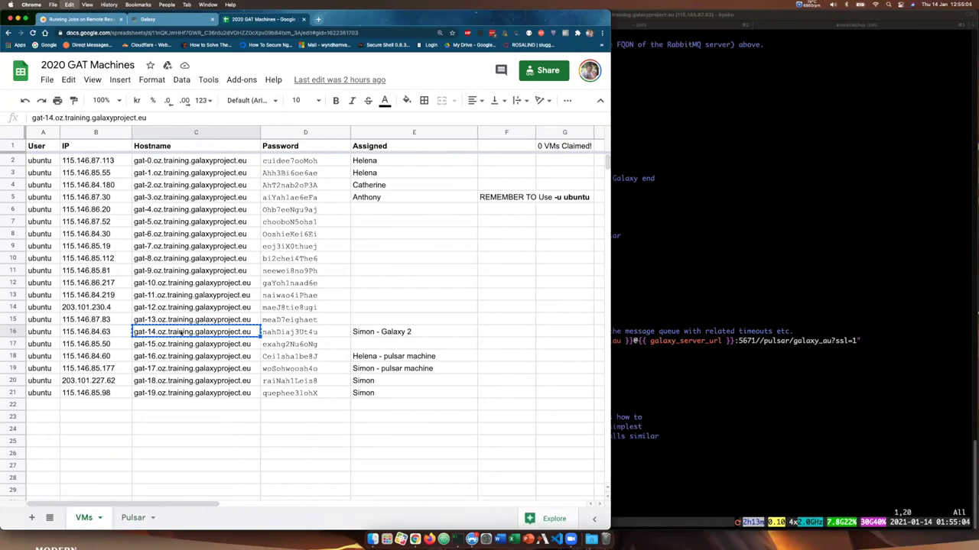
pyautogui.click(703, 227)
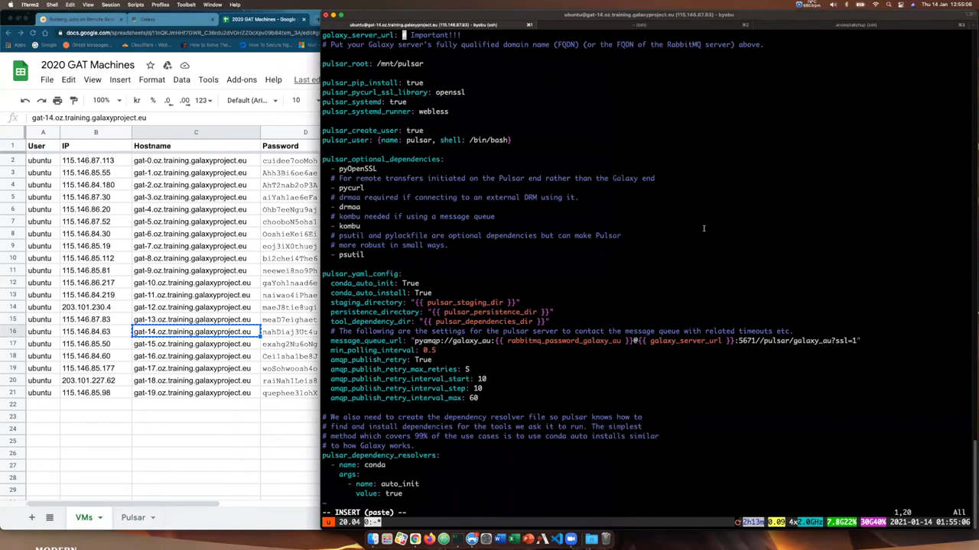
pyautogui.press('super+v')
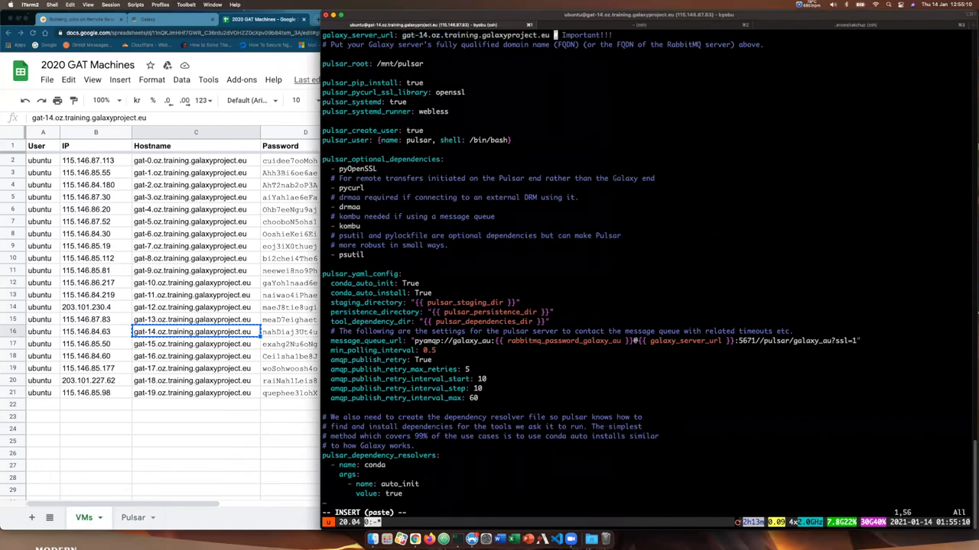
# Step: Step down through the remaining Pulsar settings to the pulsar_systemd_runner line
pyautogui.press('Down')
pyautogui.press('Down')
pyautogui.press('Down')
pyautogui.press('Left')
pyautogui.press('Left')
pyautogui.press('Left')
pyautogui.press('Down')
pyautogui.press('Down')
pyautogui.press('Down')
pyautogui.press('Down')
pyautogui.press('Down')
pyautogui.press('Down')
pyautogui.press('Down')
pyautogui.press('Down')
pyautogui.press('Down')
pyautogui.press('Down')
pyautogui.press('Down')
pyautogui.press('Down')
pyautogui.press('Down')
pyautogui.press('Down')
pyautogui.press('Down')
pyautogui.press('Down')
pyautogui.press('Down')
pyautogui.press('Down')
pyautogui.press('Down')
pyautogui.press('Down')
pyautogui.press('Down')
pyautogui.press('Down')
pyautogui.press('Down')
pyautogui.press('Down')
pyautogui.press('Down')
pyautogui.press('Up')
pyautogui.press('Right')
pyautogui.press('Down')
pyautogui.press('Down')
pyautogui.press('Down')
pyautogui.press('Down')
pyautogui.press('Down')
pyautogui.press('Right')
pyautogui.press('Right')
pyautogui.press('Right')
pyautogui.press('Right')
pyautogui.press('Right')
pyautogui.press('Right')
pyautogui.press('Right')
pyautogui.press('Right')
pyautogui.press('Right')
pyautogui.press('Right')
pyautogui.press('Right')
pyautogui.press('Right')
pyautogui.press('Right')
pyautogui.press('Right')
pyautogui.press('Left')
pyautogui.press('Left')
pyautogui.press('Left')
pyautogui.press('Left')
pyautogui.press('Left')
pyautogui.press('Left')
pyautogui.press('Left')
pyautogui.press('Left')
pyautogui.press('Left')
pyautogui.press('Left')
pyautogui.press('Left')
pyautogui.press('Left')
pyautogui.press('Right')
pyautogui.press('Right')
pyautogui.press('Right')
pyautogui.press('Right')
pyautogui.press('Right')
pyautogui.press('Right')
pyautogui.press('Right')
pyautogui.press('Right')
pyautogui.press('Right')
pyautogui.press('Right')
pyautogui.press('Right')
pyautogui.press('Right')
pyautogui.press('Right')
pyautogui.press('Right')
pyautogui.press('Right')
pyautogui.press('Right')
pyautogui.press('Right')
pyautogui.press('Right')
pyautogui.press('Right')
pyautogui.press('Right')
pyautogui.press('Right')
pyautogui.press('Right')
pyautogui.press('Right')
pyautogui.press('Right')
pyautogui.press('Right')
pyautogui.press('Right')
pyautogui.press('Right')
pyautogui.press('Right')
pyautogui.press('Right')
pyautogui.press('Right')
pyautogui.press('Right')
pyautogui.press('Right')
pyautogui.press('Right')
pyautogui.press('Right')
pyautogui.press('Right')
pyautogui.press('Right')
pyautogui.press('Right')
pyautogui.press('Right')
pyautogui.press('Right')
pyautogui.press('Right')
pyautogui.press('Right')
pyautogui.press('Right')
pyautogui.press('Right')
pyautogui.press('Right')
pyautogui.press('Right')
pyautogui.press('Right')
pyautogui.press('Right')
pyautogui.press('Right')
pyautogui.press('Right')
pyautogui.press('Right')
pyautogui.press('Right')
pyautogui.press('Right')
pyautogui.press('Right')
pyautogui.press('Right')
pyautogui.press('Right')
pyautogui.press('Right')
pyautogui.press('Right')
pyautogui.press('Right')
pyautogui.press('Right')
pyautogui.press('Right')
pyautogui.press('Right')
pyautogui.press('Right')
pyautogui.press('Right')
pyautogui.press('Right')
pyautogui.press('Right')
pyautogui.press('Right')
pyautogui.press('Right')
pyautogui.press('Right')
pyautogui.press('Right')
pyautogui.press('Right')
pyautogui.press('Right')
pyautogui.press('Right')
pyautogui.press('Right')
pyautogui.press('Right')
pyautogui.press('Right')
pyautogui.press('Right')
pyautogui.press('Right')
pyautogui.press('Right')
pyautogui.press('Right')
pyautogui.press('Right')
pyautogui.press('Right')
pyautogui.press('Right')
pyautogui.press('Right')
pyautogui.press('Right')
pyautogui.press('Right')
pyautogui.press('Right')
pyautogui.press('Right')
pyautogui.press('Right')
pyautogui.press('Right')
pyautogui.press('Right')
pyautogui.press('Right')
pyautogui.press('Right')
pyautogui.press('Left')
pyautogui.press('Left')
pyautogui.press('Left')
pyautogui.press('Right')
pyautogui.press('Right')
pyautogui.press('Right')
pyautogui.press('Right')
pyautogui.press('Right')
pyautogui.press('Right')
pyautogui.press('Right')
pyautogui.press('Right')
pyautogui.press('Right')
pyautogui.press('Right')
pyautogui.press('Right')
pyautogui.press('Right')
pyautogui.press('Right')
pyautogui.press('Right')
pyautogui.press('Left')
pyautogui.press('Left')
pyautogui.press('Left')
pyautogui.press('Left')
pyautogui.press('Left')
pyautogui.press('Left')
pyautogui.press('Left')
pyautogui.press('Left')
pyautogui.press('Left')
pyautogui.press('Left')
pyautogui.press('Left')
pyautogui.press('Left')
pyautogui.press('Left')
pyautogui.press('Left')
pyautogui.press('Left')
pyautogui.press('Left')
pyautogui.press('Left')
pyautogui.press('Left')
pyautogui.press('Left')
pyautogui.press('Left')
pyautogui.press('Left')
pyautogui.press('Left')
pyautogui.press('Left')
pyautogui.press('Left')
pyautogui.press('Right')
pyautogui.press('Right')
pyautogui.press('Down')
pyautogui.click(433, 359)
pyautogui.press('Down')
pyautogui.press('Down')
pyautogui.press('Down')
pyautogui.press('Down')
pyautogui.press('Down')
pyautogui.press('Down')
pyautogui.press('Down')
pyautogui.press('Down')
pyautogui.press('Down')
pyautogui.press('Down')
pyautogui.press('Down')
pyautogui.press('Down')
pyautogui.press('Down')
pyautogui.press('Down')
pyautogui.press('Escape')
pyautogui.write(':')
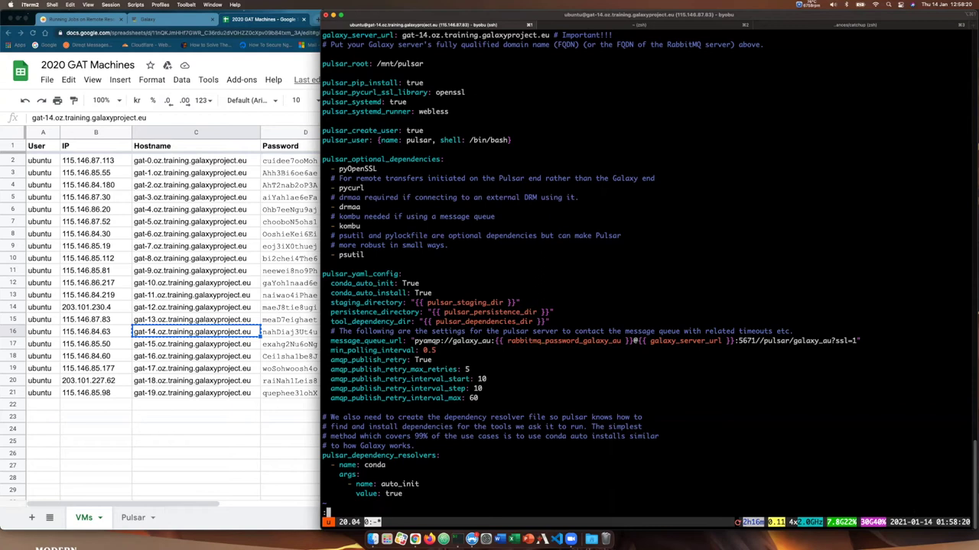
pyautogui.write('wq')
# Step: Save and close pulsarservers.yml, then return to the Pulsar tutorial
pyautogui.press('Return')
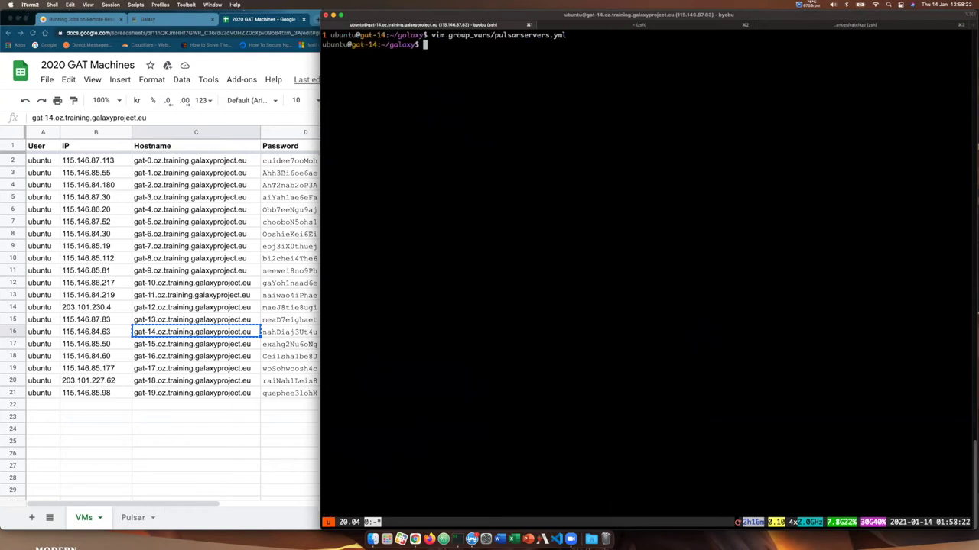
pyautogui.click(60, 21)
pyautogui.click(307, 241)
# Step: Expand the 'Running non-conda tools' note and copy the pulsarservers hosts lines
pyautogui.scroll(-8, 306, 243)
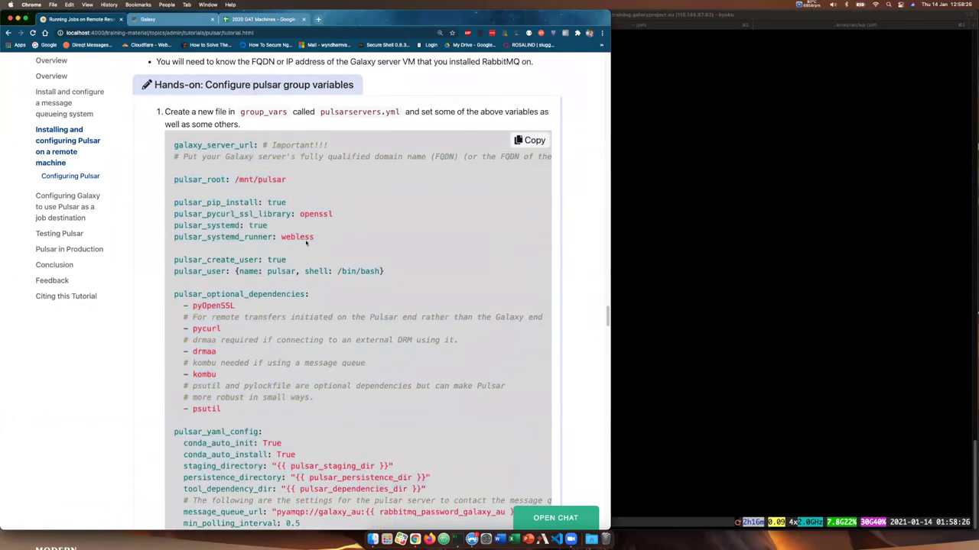
pyautogui.scroll(-5, 305, 243)
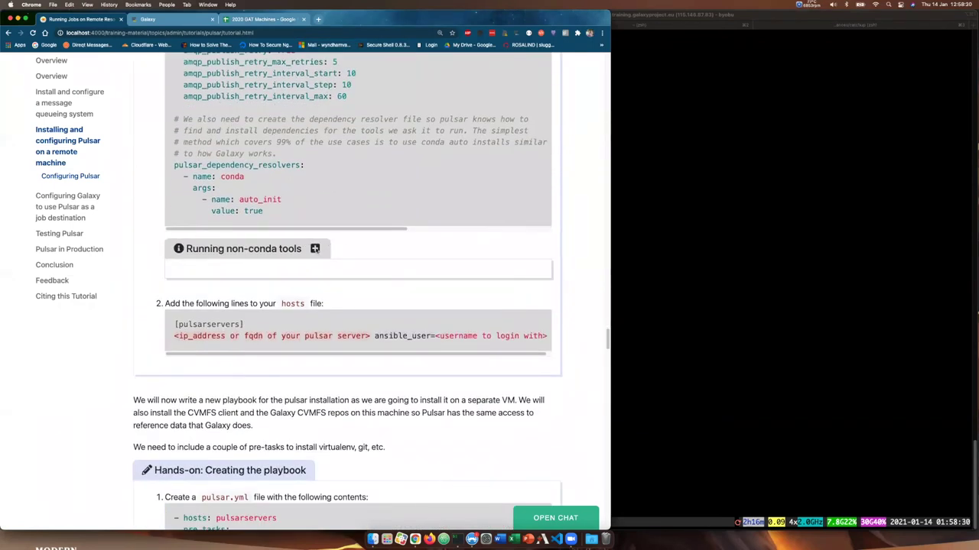
pyautogui.click(315, 249)
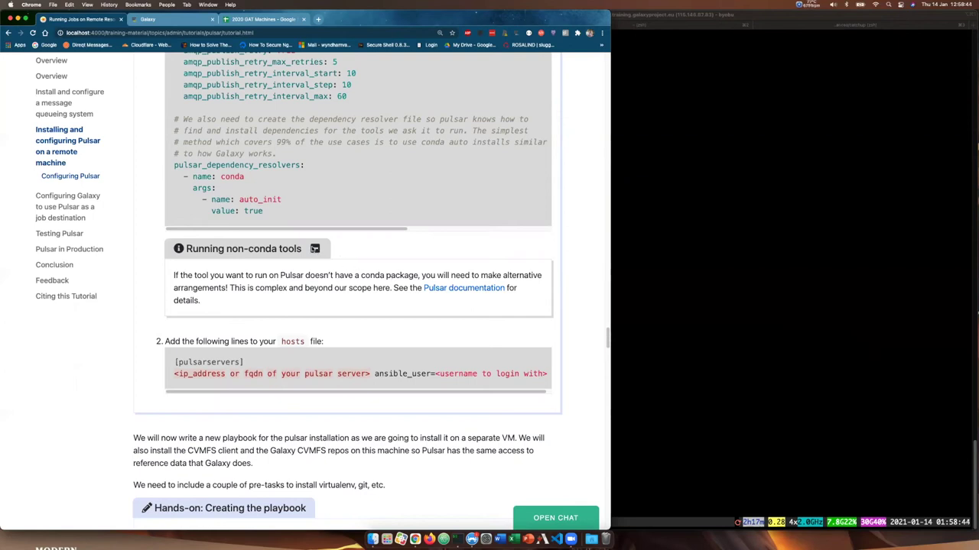
pyautogui.scroll(-1, 327, 278)
pyautogui.scroll(-3, 327, 277)
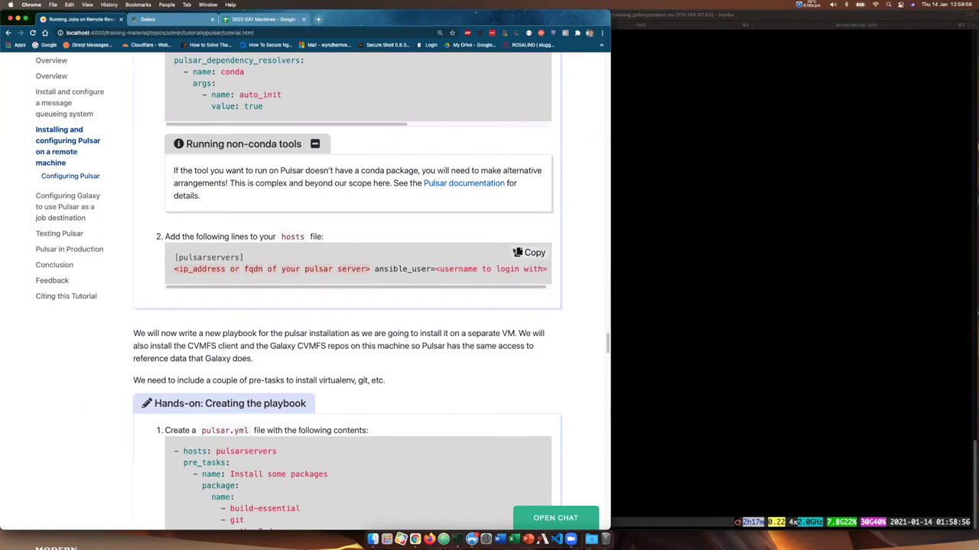
pyautogui.click(518, 252)
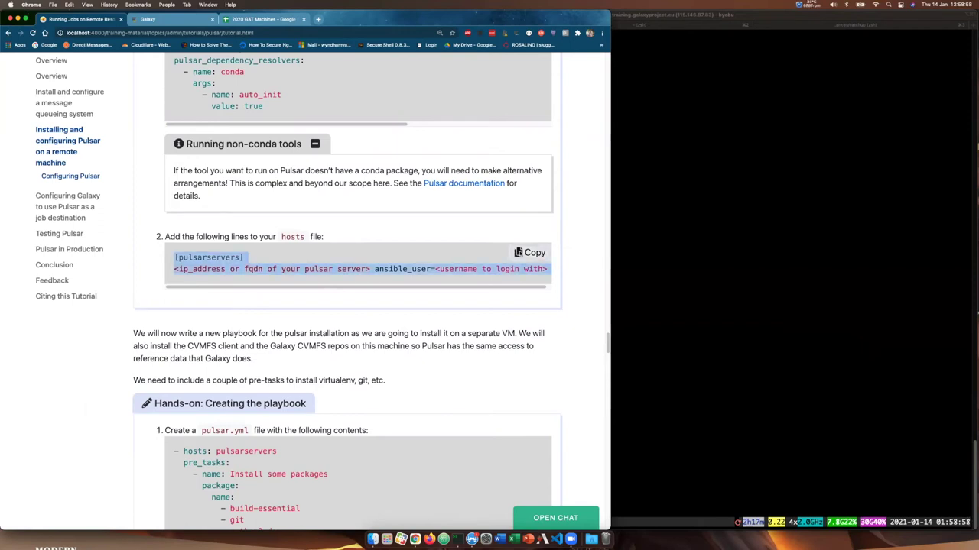
pyautogui.click(650, 235)
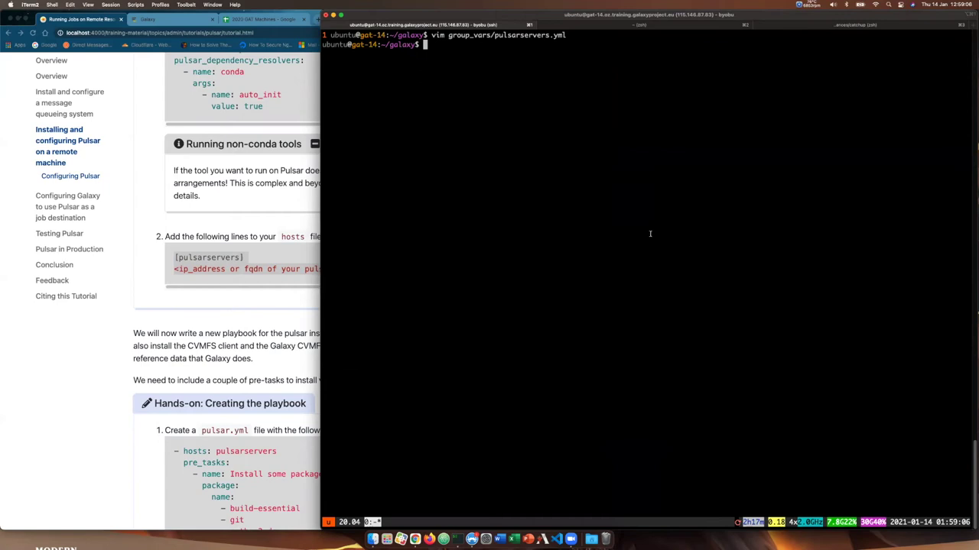
# Step: Open hosts in vim and add a [pulsarservers] group header after a blank line
pyautogui.write('vim hosts')
pyautogui.press('Return')
pyautogui.press('$')
pyautogui.press('o')
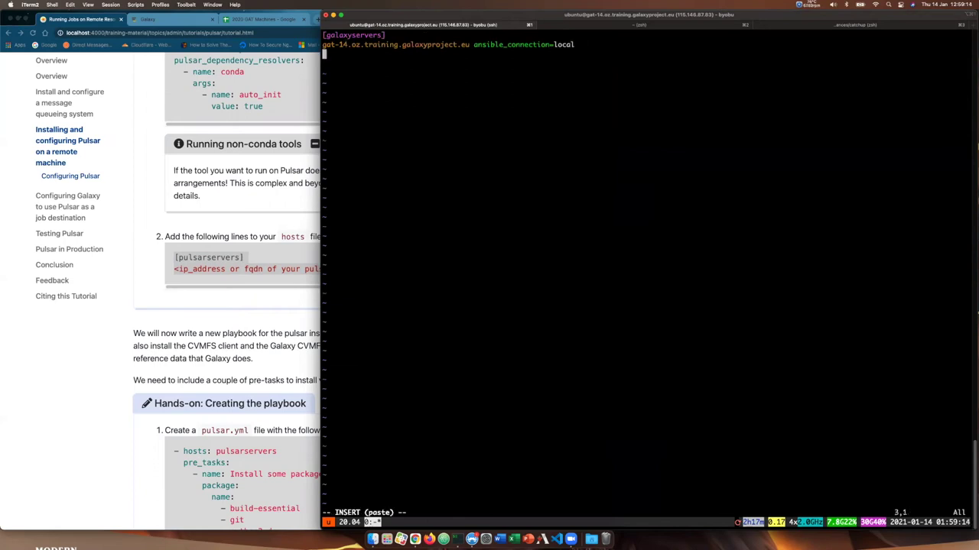
pyautogui.press('Return')
pyautogui.write('[pulsarservers]')
pyautogui.press('Return')
# Step: Copy gat-18.oz.training.galaxyproject.eu from the Pulsar sheet and paste it under [pulsarservers]
pyautogui.click(238, 21)
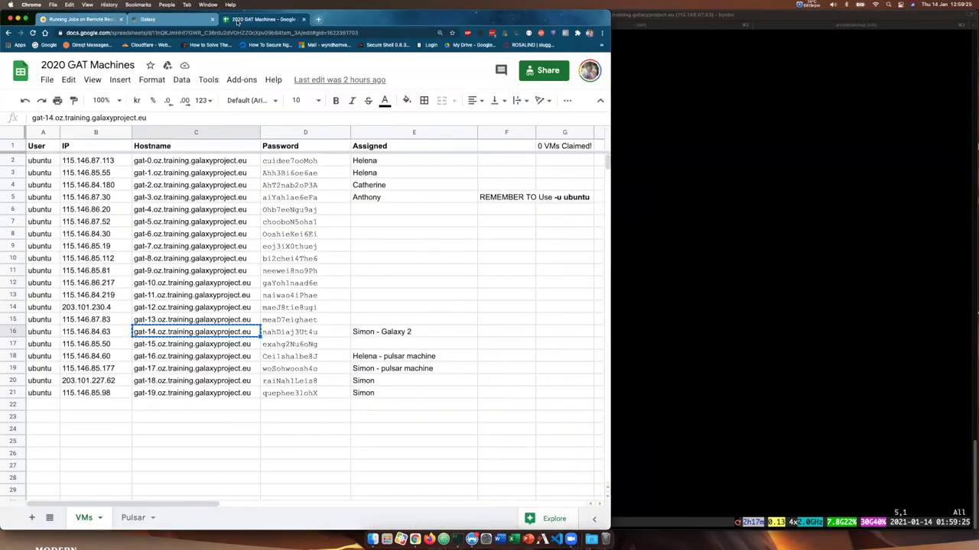
pyautogui.click(132, 517)
pyautogui.click(145, 162)
pyautogui.press('super+c')
pyautogui.click(688, 173)
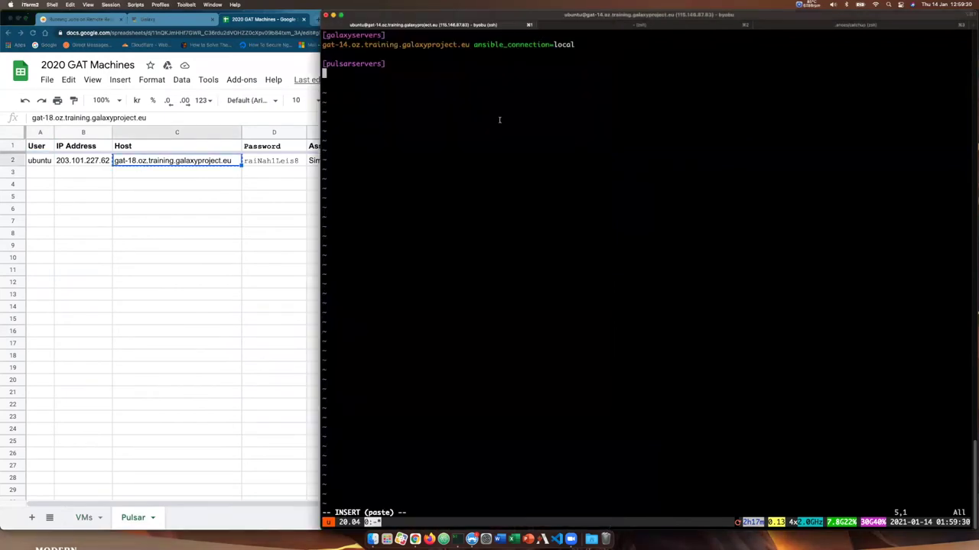
pyautogui.press('super+v')
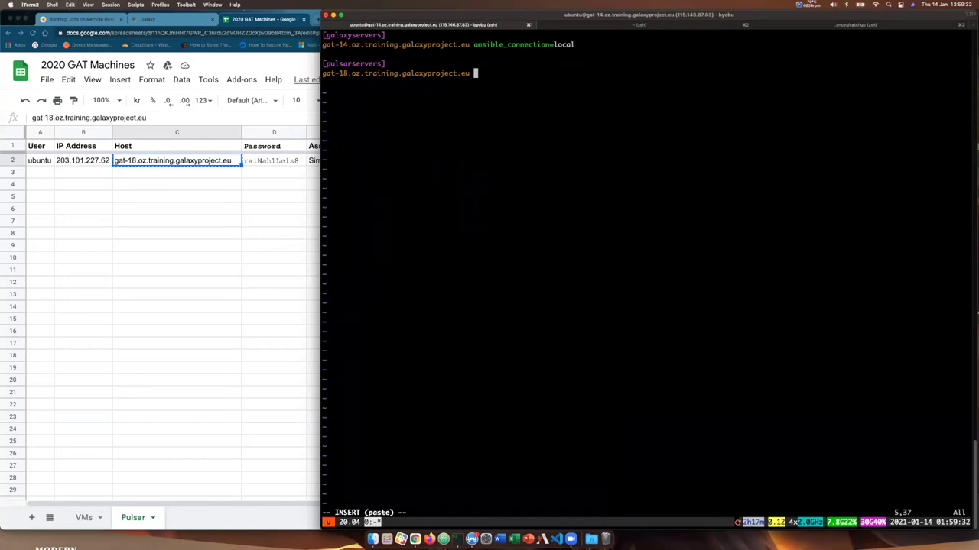
# Step: Add ansible_user=ubuntu to the gat-18 host line and save the hosts file with :wq
pyautogui.click(159, 21)
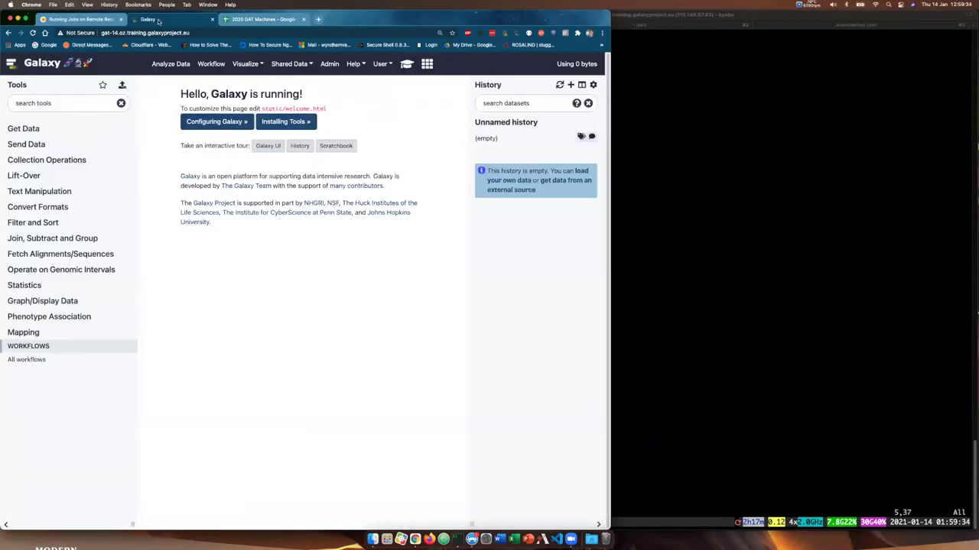
pyautogui.click(111, 19)
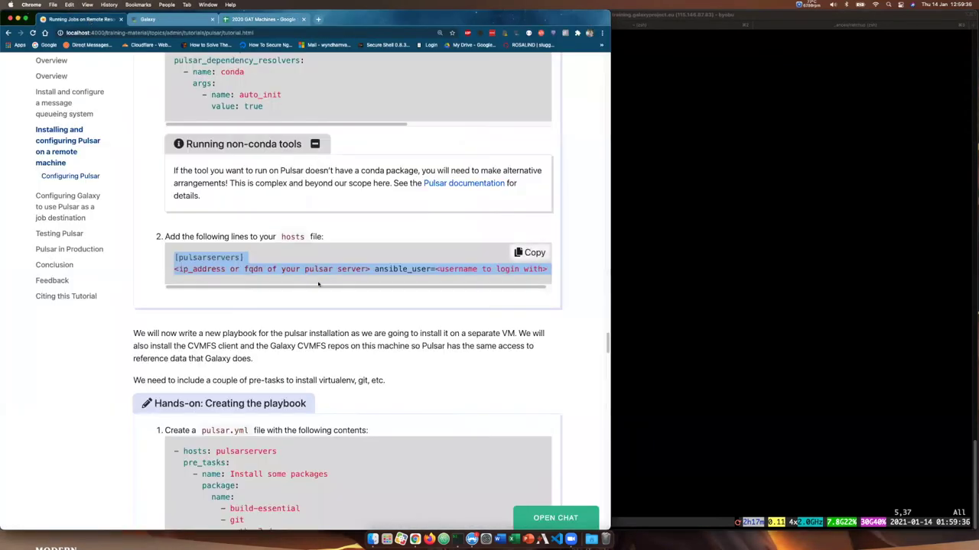
pyautogui.click(376, 269)
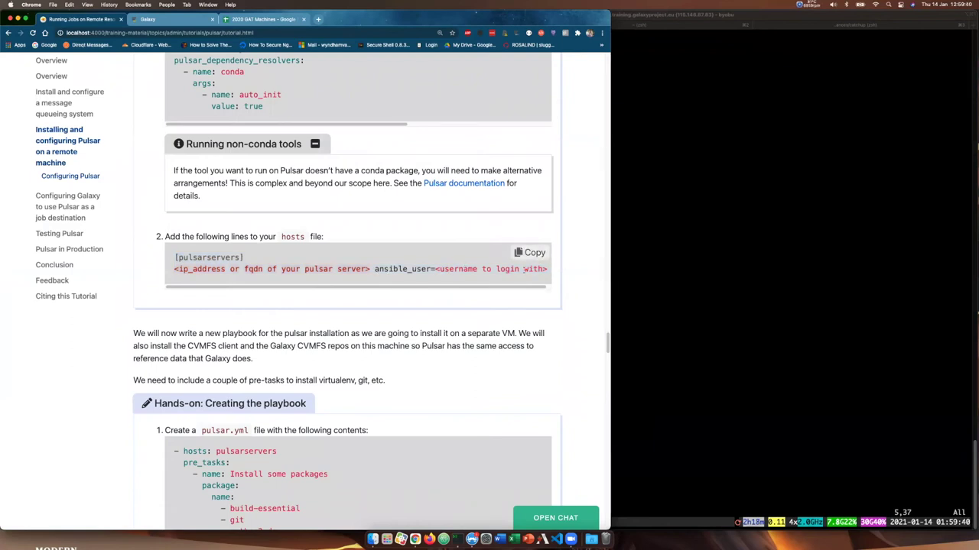
pyautogui.click(651, 214)
pyautogui.write('an')
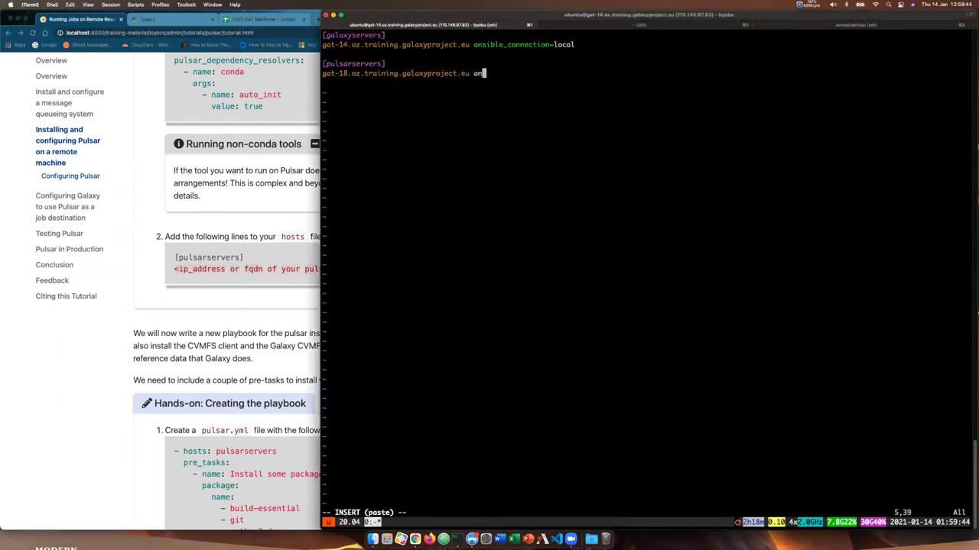
pyautogui.write('sible_user=ubuntu')
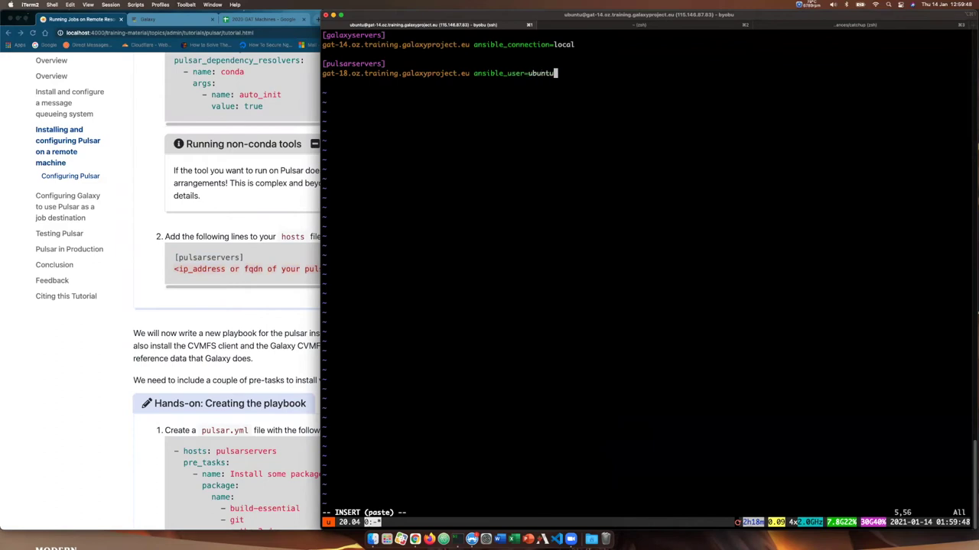
pyautogui.click(237, 220)
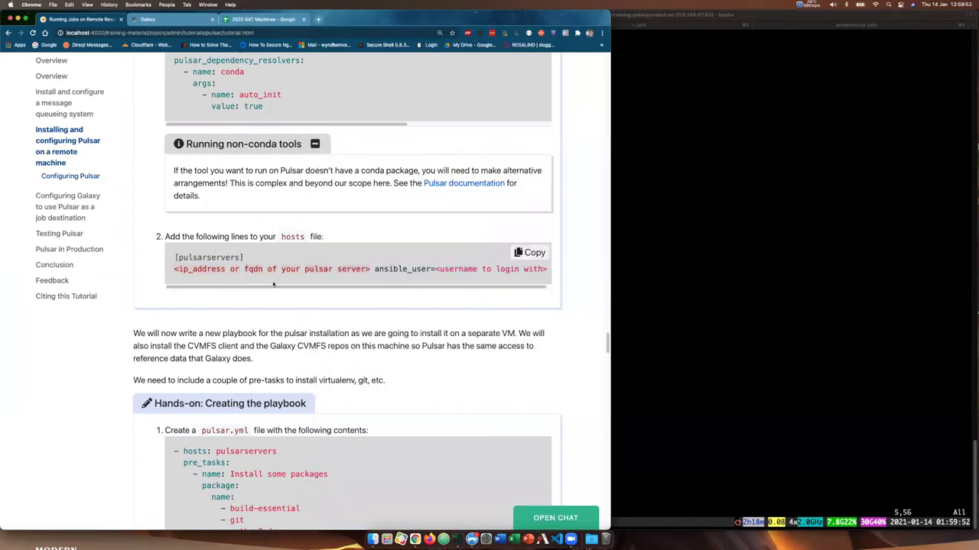
pyautogui.click(770, 248)
pyautogui.press('Escape')
pyautogui.write(':wq')
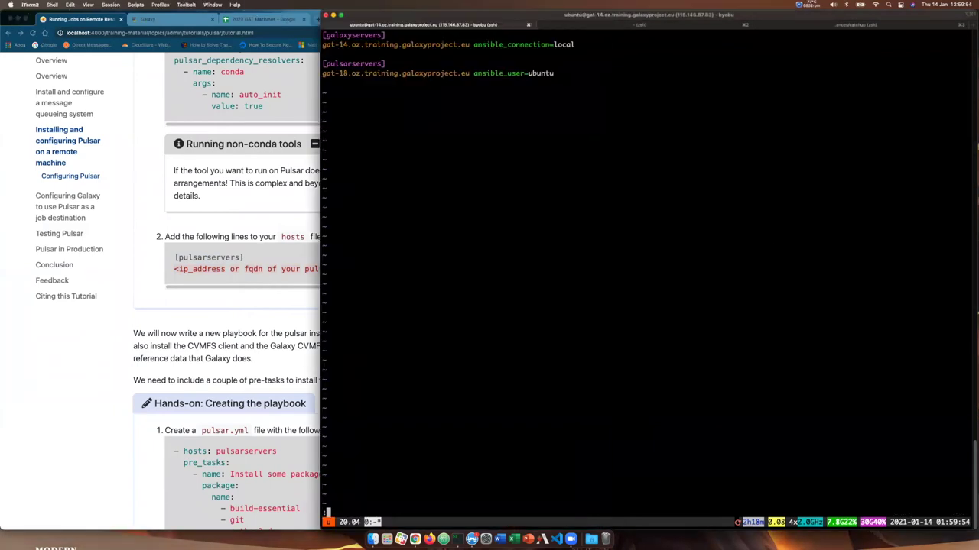
pyautogui.press('Return')
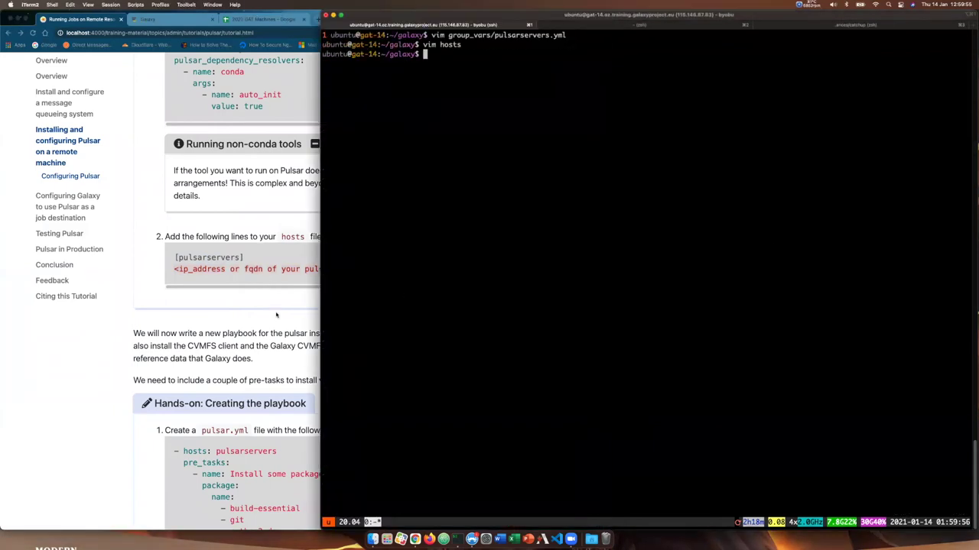
pyautogui.click(276, 314)
# Step: Scroll the tutorial to 'Creating the playbook' and copy the pulsar.yml playbook code
pyautogui.scroll(-5, 343, 314)
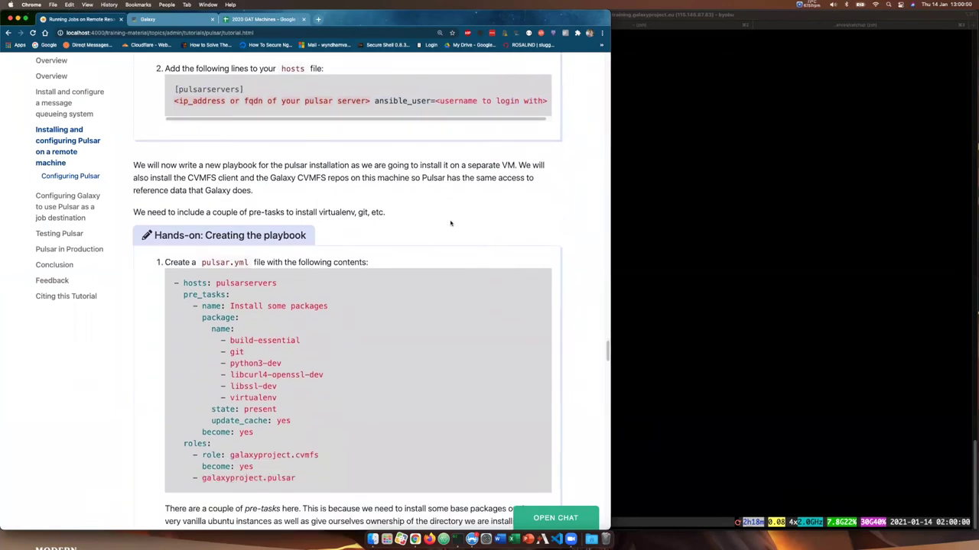
pyautogui.scroll(-3, 319, 290)
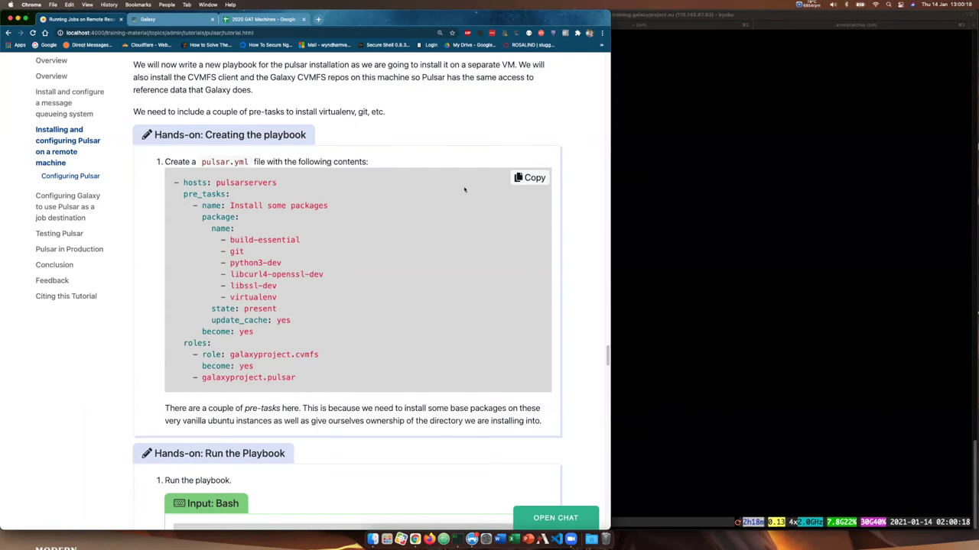
pyautogui.click(529, 178)
pyautogui.click(661, 176)
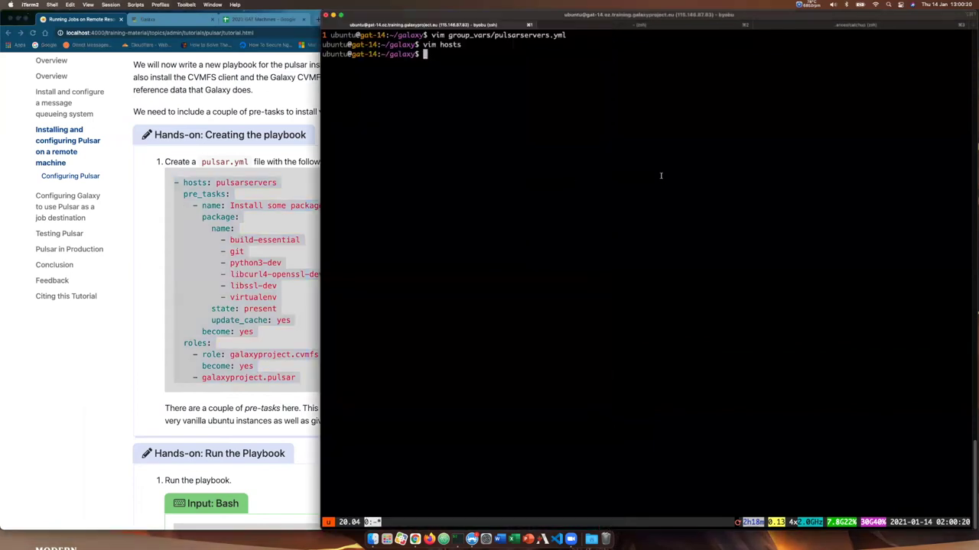
# Step: Create pulsar.yml in vim with the pasted pulsarservers playbook (cvmfs and pulsar roles) and save it
pyautogui.write('vim pulsar.yml')
pyautogui.press('Return')
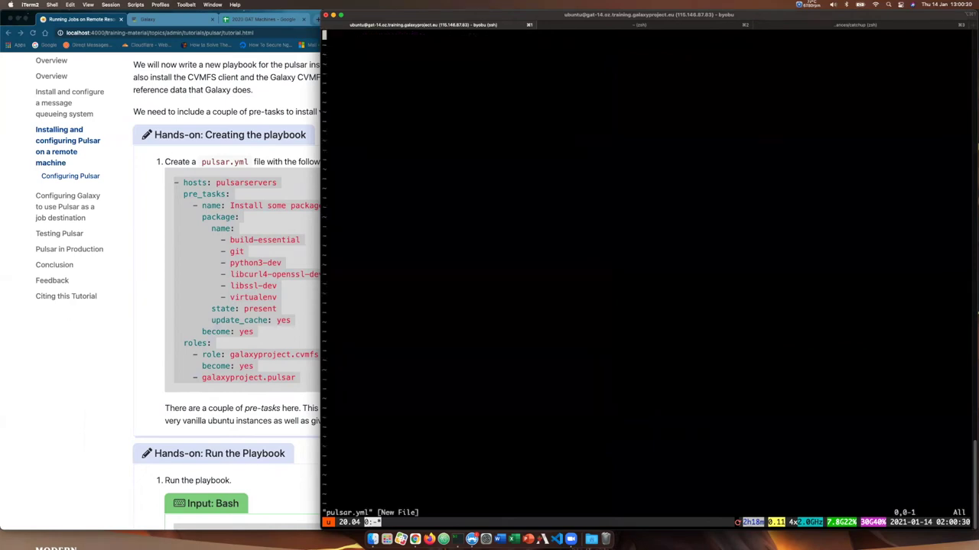
pyautogui.press('super+v')
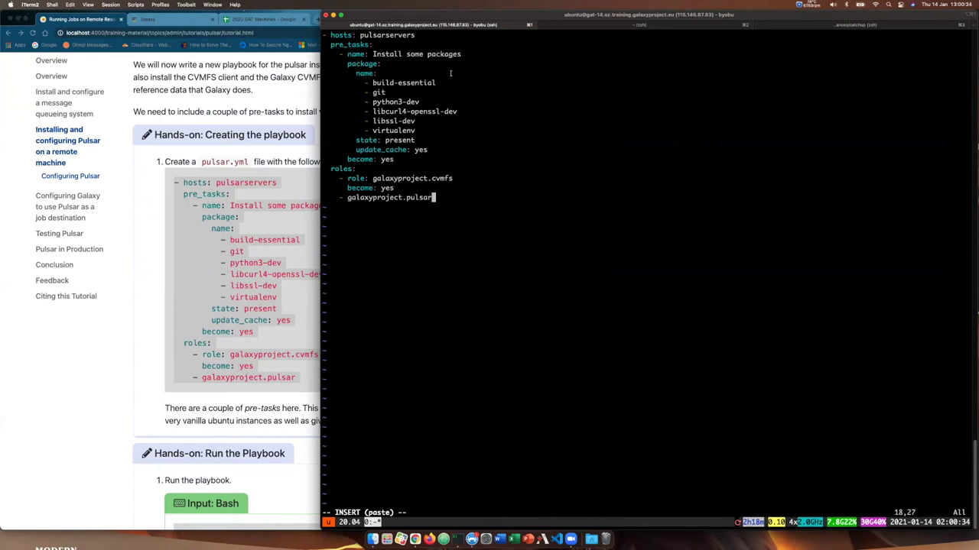
pyautogui.moveTo(359, 35); pyautogui.dragTo(414, 36)
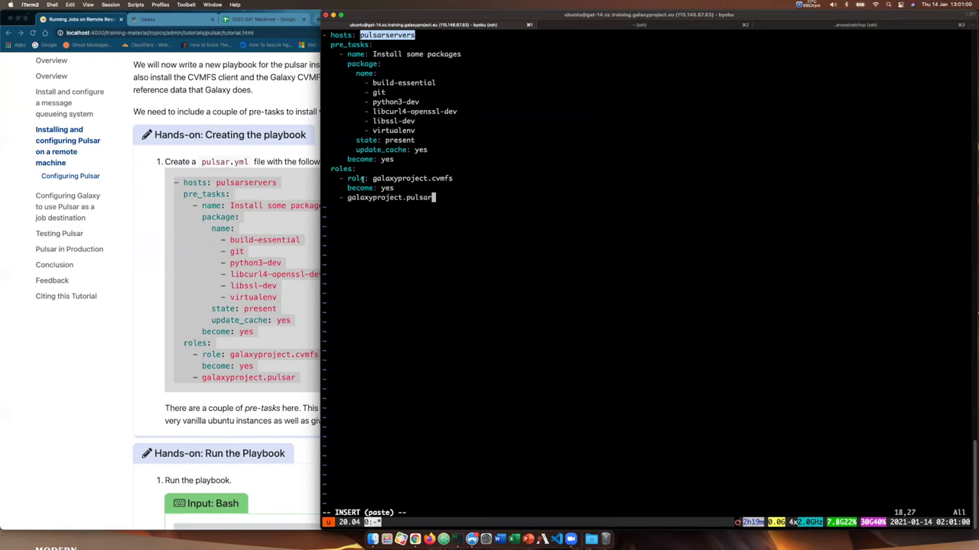
pyautogui.moveTo(373, 178); pyautogui.dragTo(453, 178)
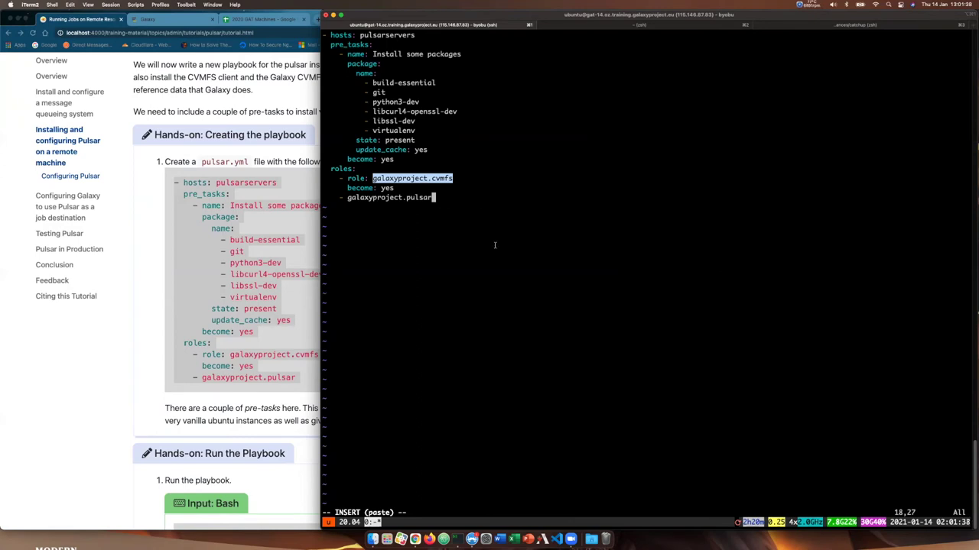
pyautogui.press('Escape')
pyautogui.write(':wq')
pyautogui.press('Return')
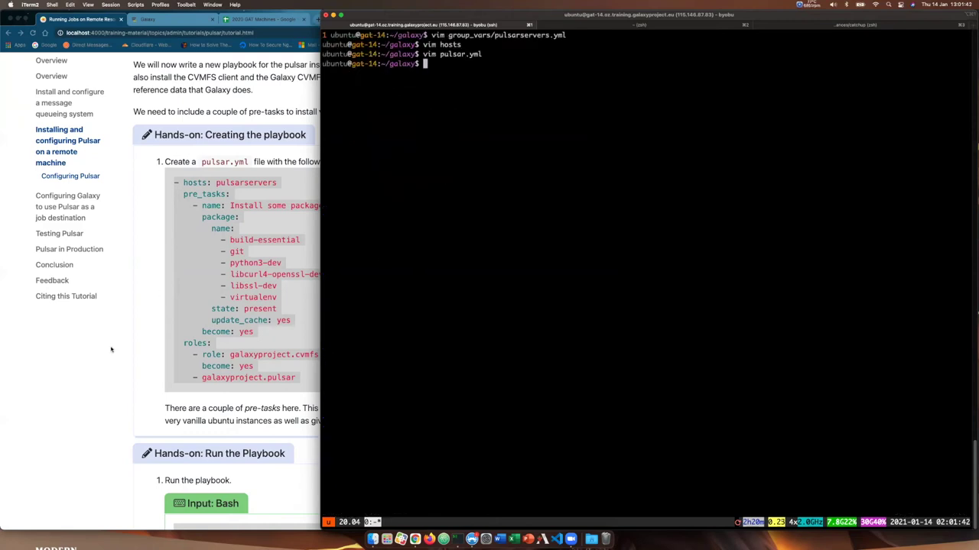
# Step: Scroll the tutorial to 'Run the Playbook' and copy the ansible-playbook pulsar.yml command
pyautogui.press('super+Tab')
pyautogui.scroll(-4, 316, 372)
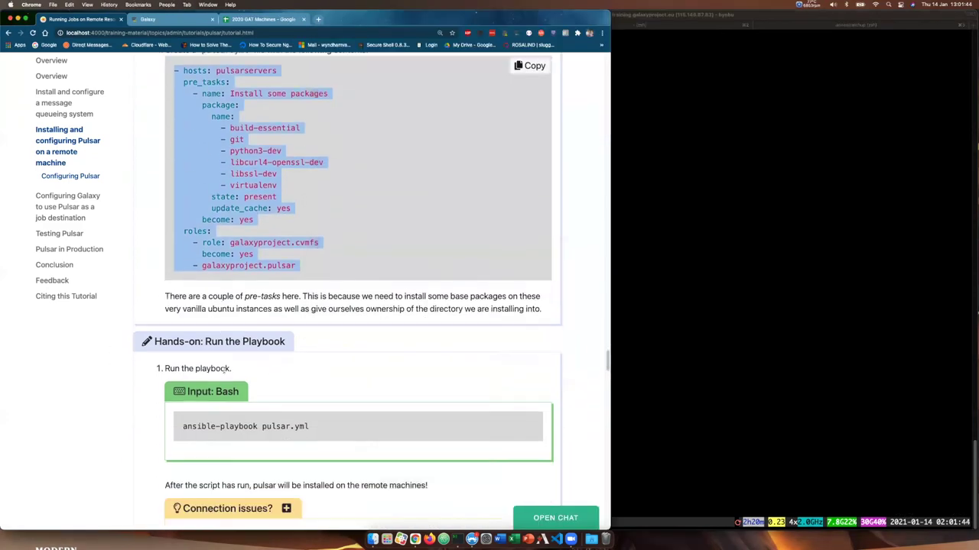
pyautogui.scroll(-3, 316, 372)
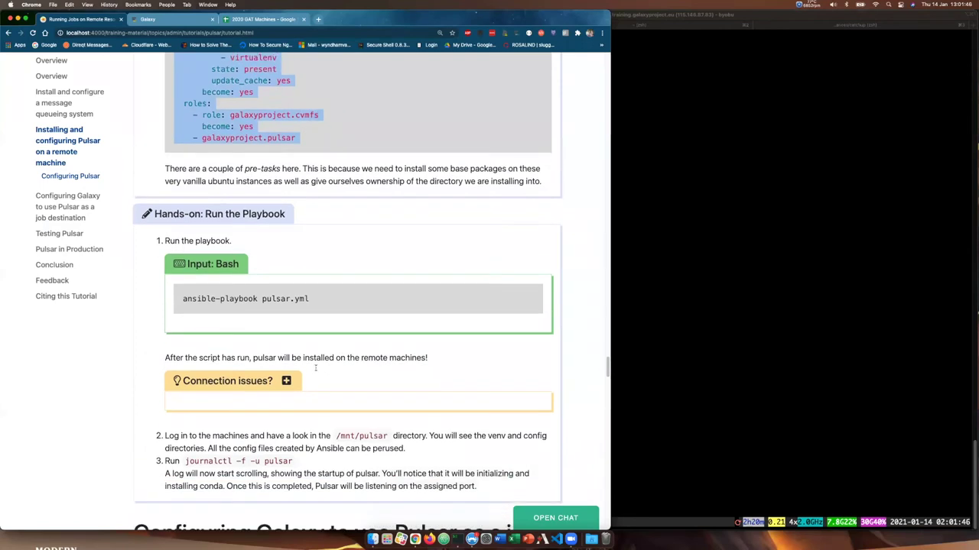
pyautogui.click(318, 254)
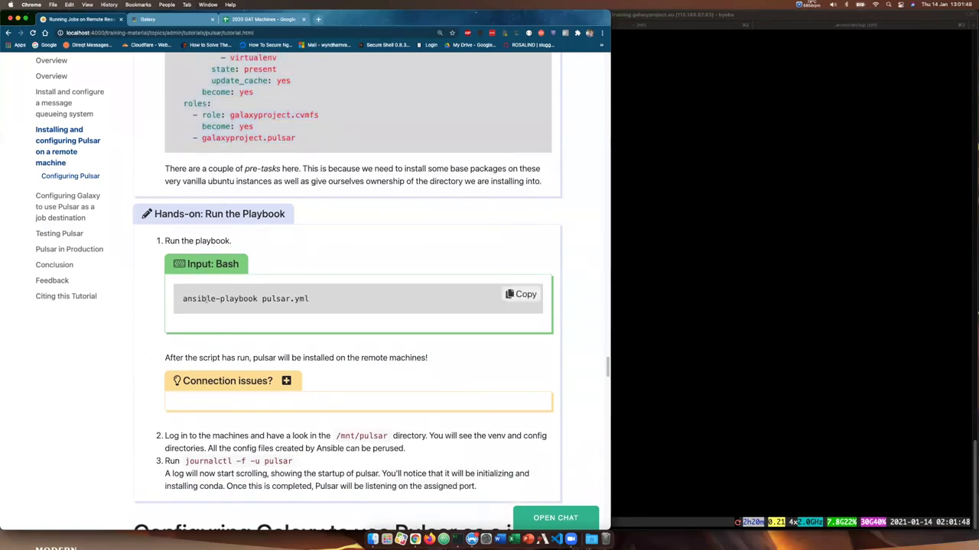
pyautogui.moveTo(183, 299); pyautogui.dragTo(315, 299)
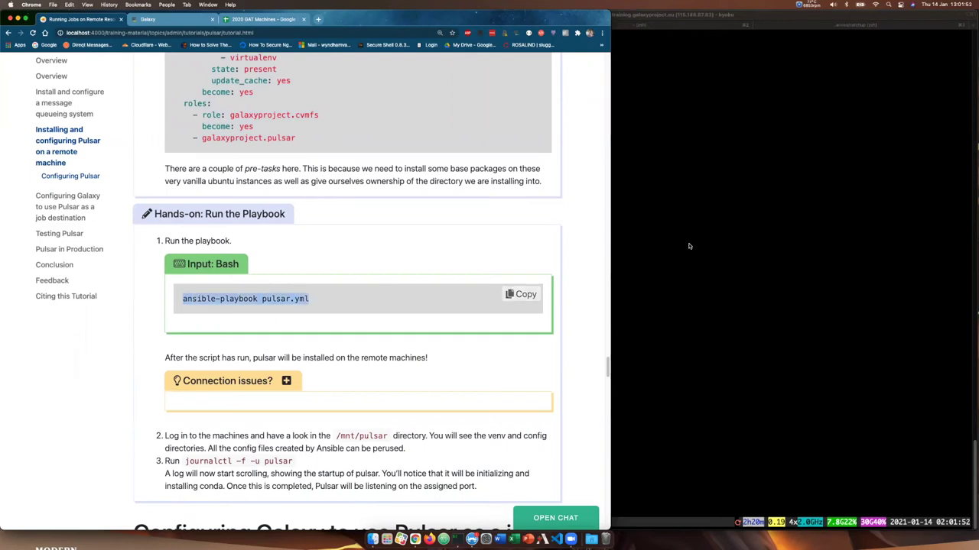
pyautogui.click(691, 246)
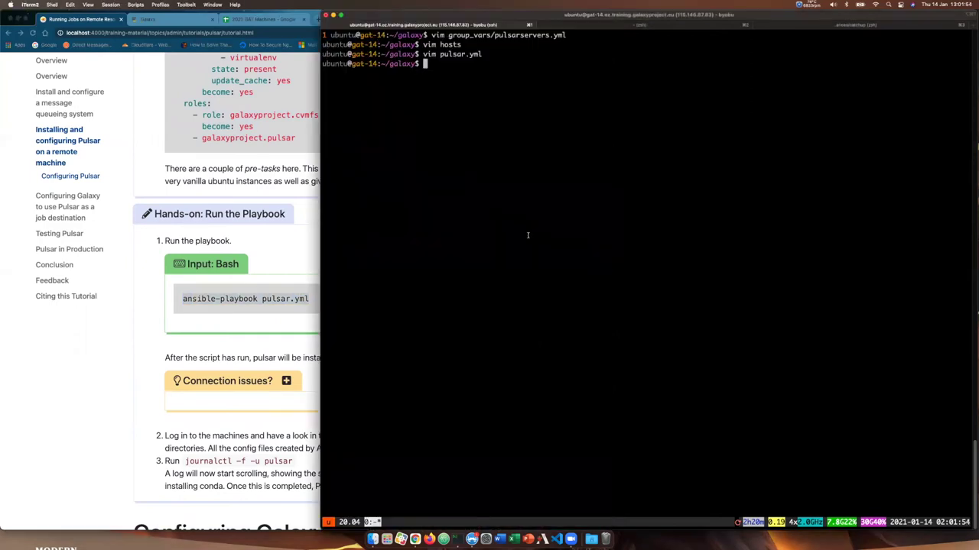
# Step: Run ansible-playbook pulsar.yml at the prompt, then show the 2020 GAT Machines sheet
pyautogui.press('super+v')
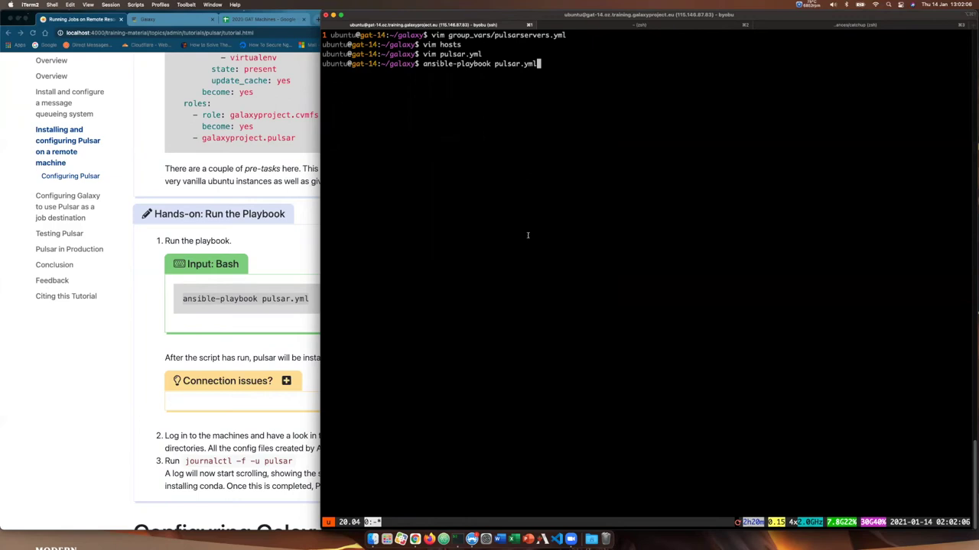
pyautogui.press('Return')
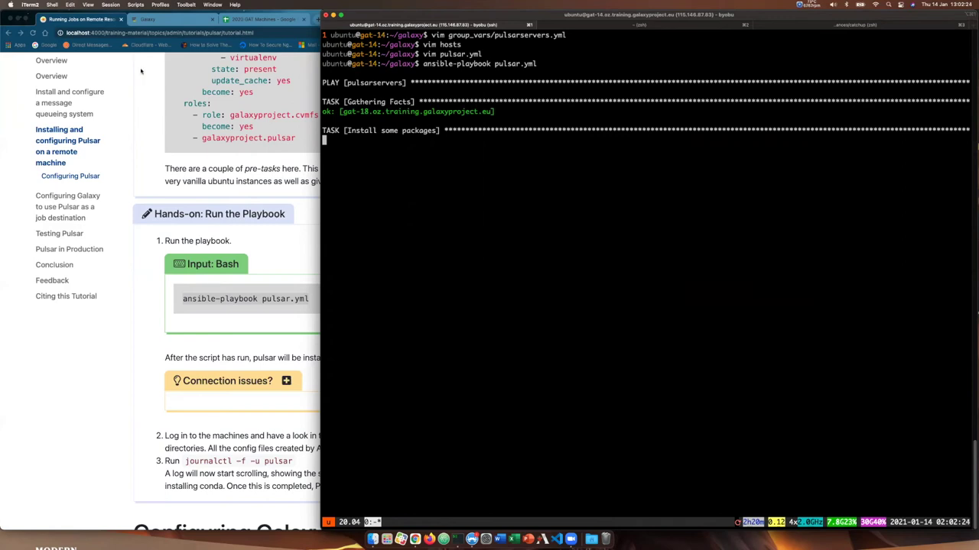
pyautogui.click(229, 19)
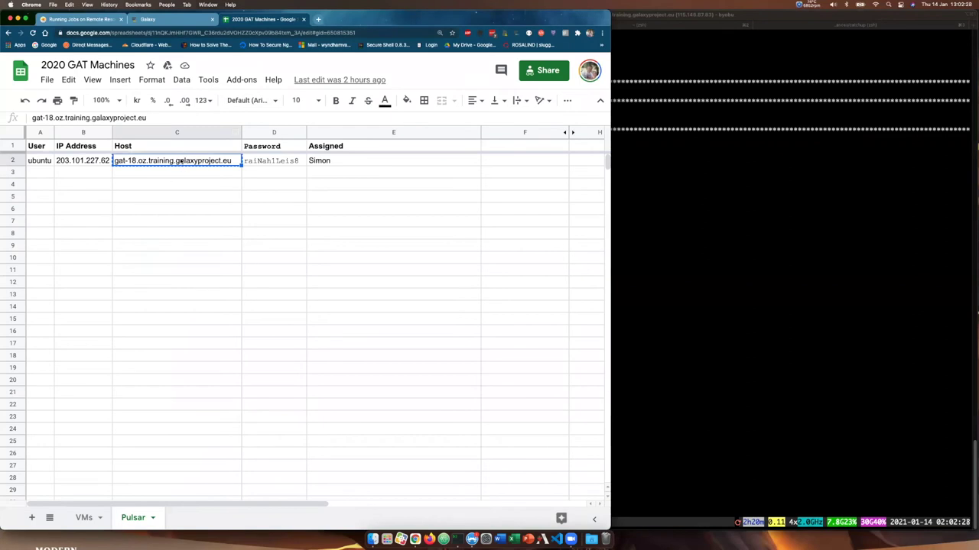
pyautogui.click(769, 208)
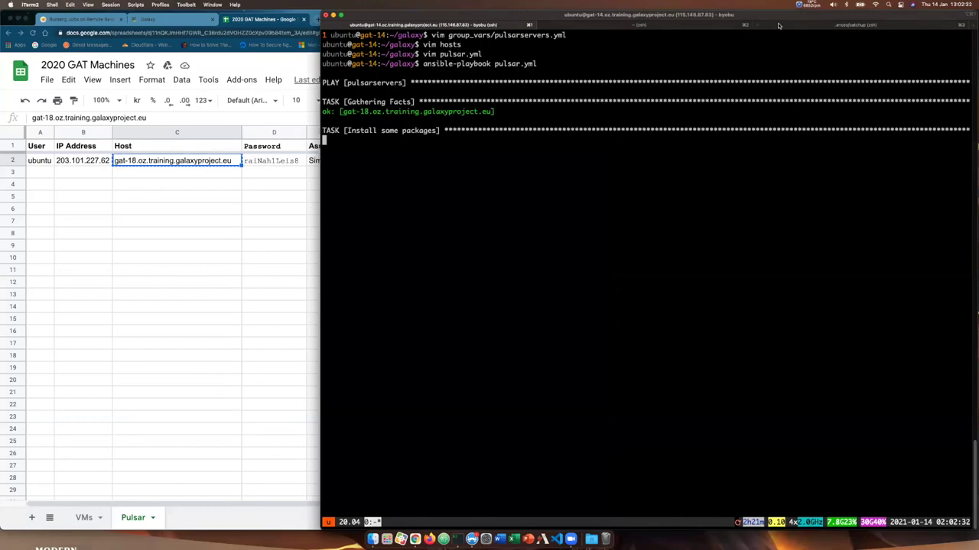
pyautogui.click(678, 26)
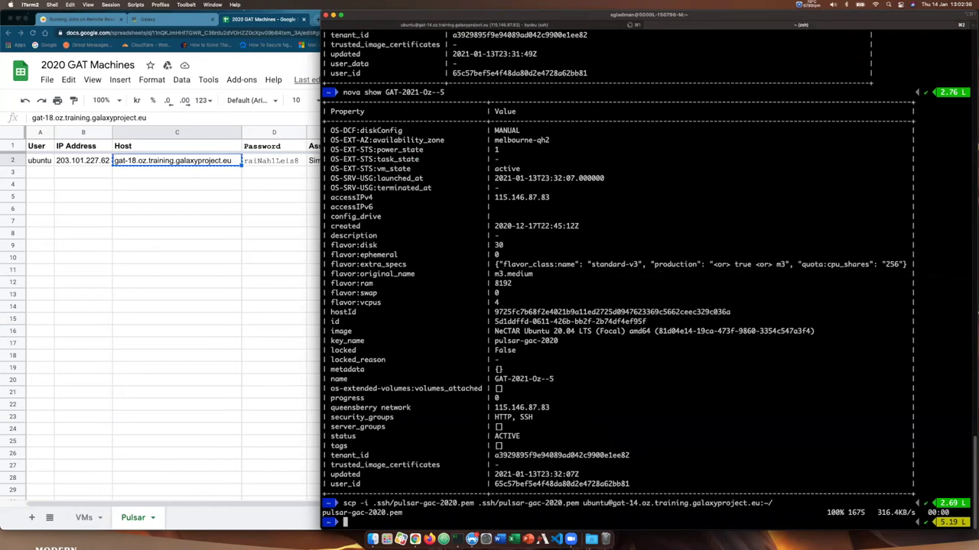
pyautogui.hotkey('ctrl', 'l')
pyautogui.write('ssh ')
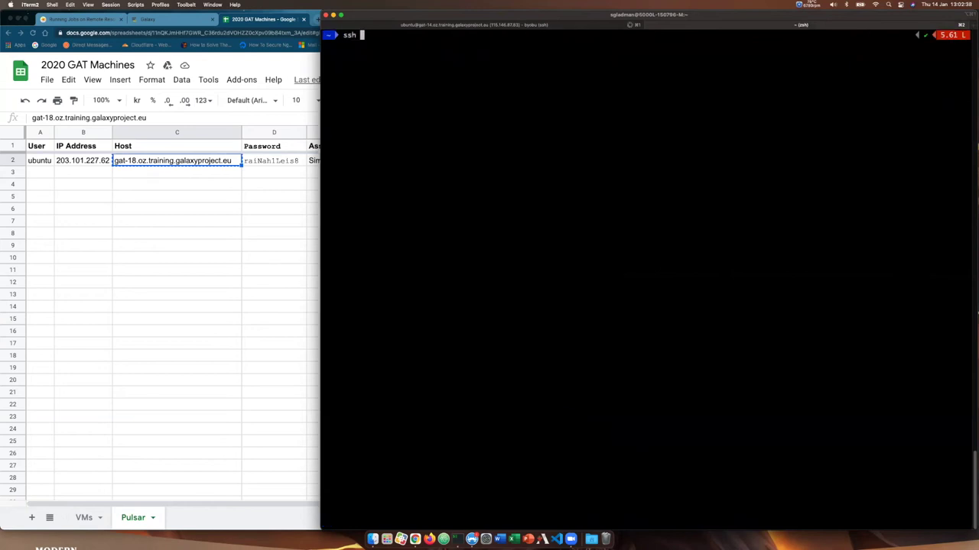
pyautogui.write('ubuntu')
pyautogui.press('super+v')
pyautogui.press('Return')
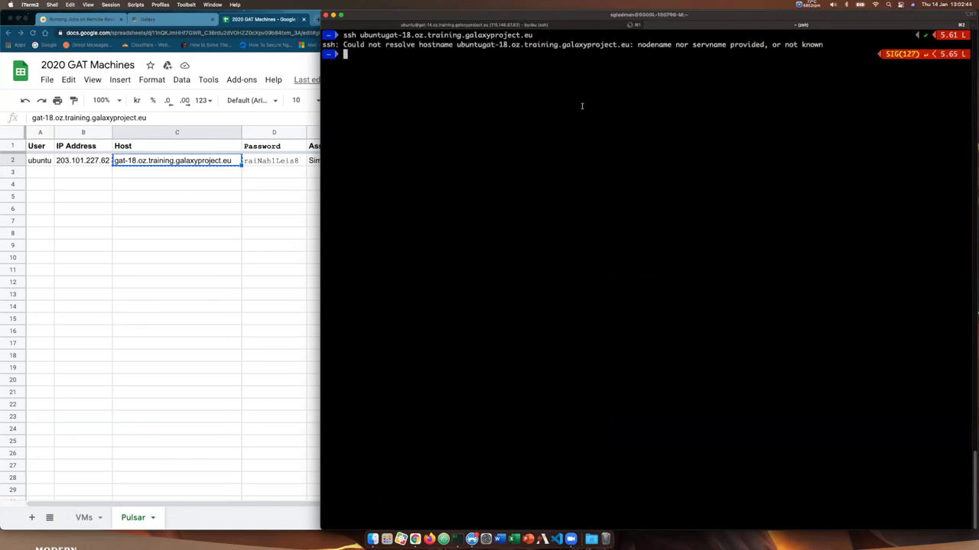
pyautogui.press('Up')
pyautogui.press('Left')
pyautogui.press('Left')
pyautogui.press('Left')
pyautogui.press('Left')
pyautogui.press('Left')
pyautogui.press('Left')
pyautogui.press('Left')
pyautogui.press('Left')
pyautogui.press('Left')
pyautogui.press('Left')
pyautogui.press('Left')
pyautogui.press('Left')
pyautogui.press('Left')
pyautogui.press('Left')
pyautogui.press('Left')
pyautogui.press('Left')
pyautogui.press('Left')
pyautogui.press('Left')
pyautogui.press('Left')
pyautogui.press('Left')
pyautogui.press('Left')
pyautogui.press('Left')
pyautogui.press('Left')
pyautogui.press('Left')
pyautogui.press('Left')
pyautogui.press('Left')
pyautogui.press('Left')
pyautogui.press('Left')
pyautogui.press('Left')
pyautogui.press('Left')
pyautogui.press('Left')
pyautogui.press('Left')
pyautogui.press('Left')
pyautogui.press('Left')
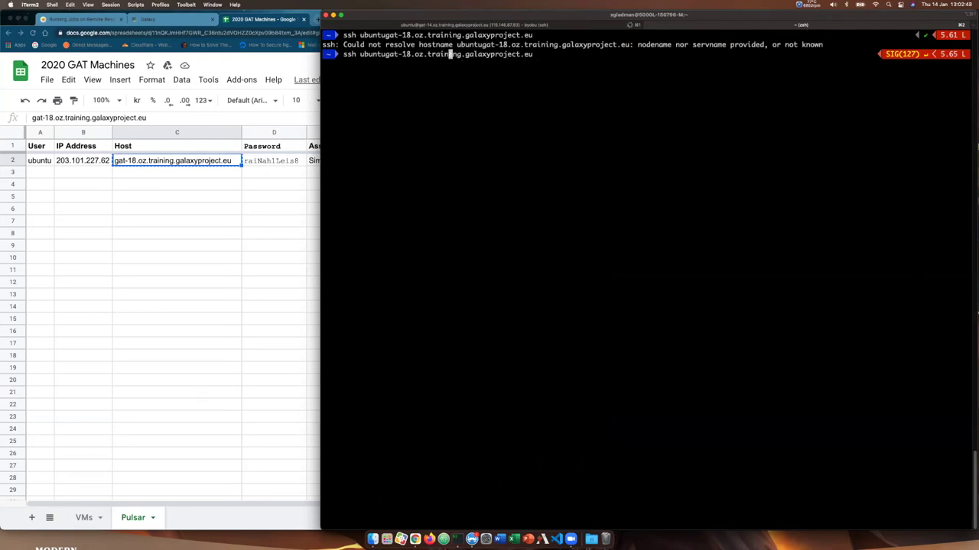
pyautogui.write('@')
pyautogui.press('Return')
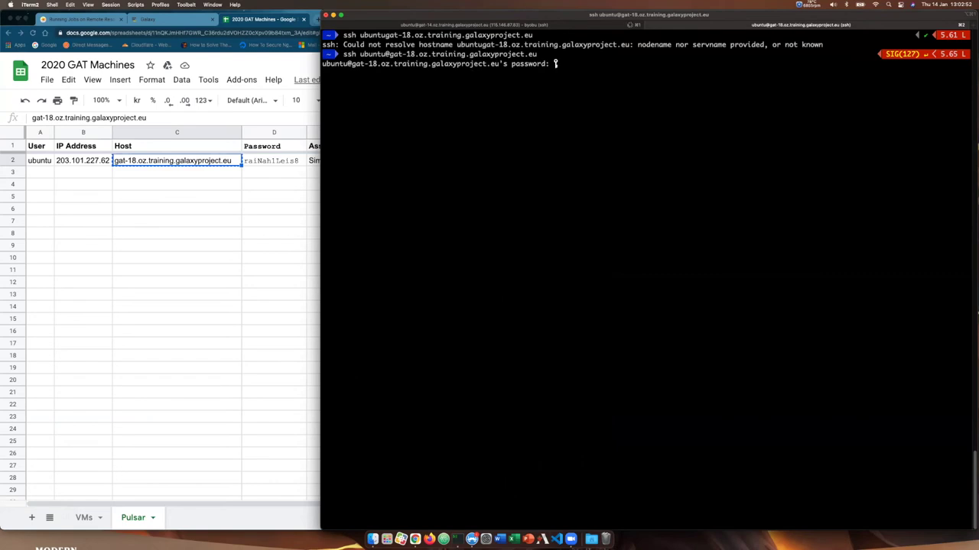
# Step: Log in by pasting the machine's password copied from the sheet
pyautogui.click(274, 160)
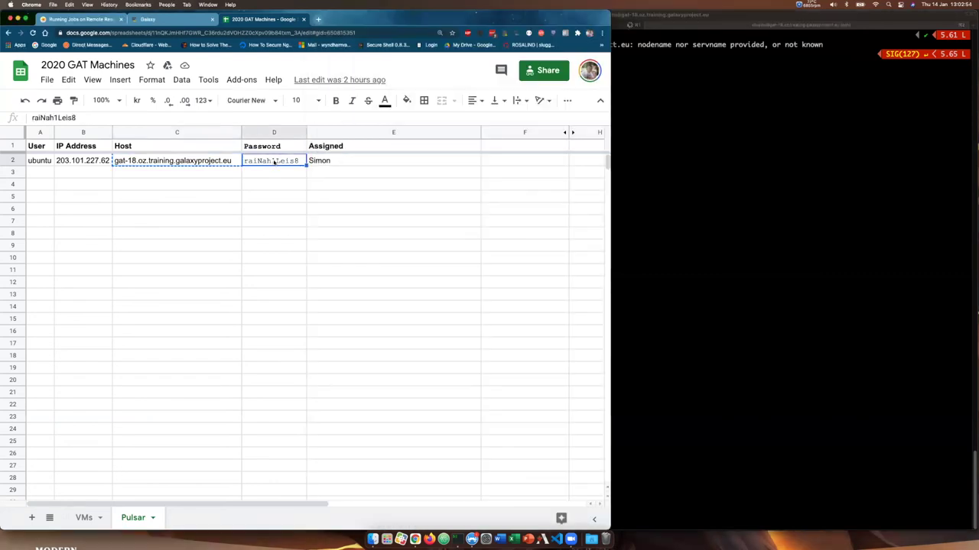
pyautogui.press('super+c')
pyautogui.click(758, 215)
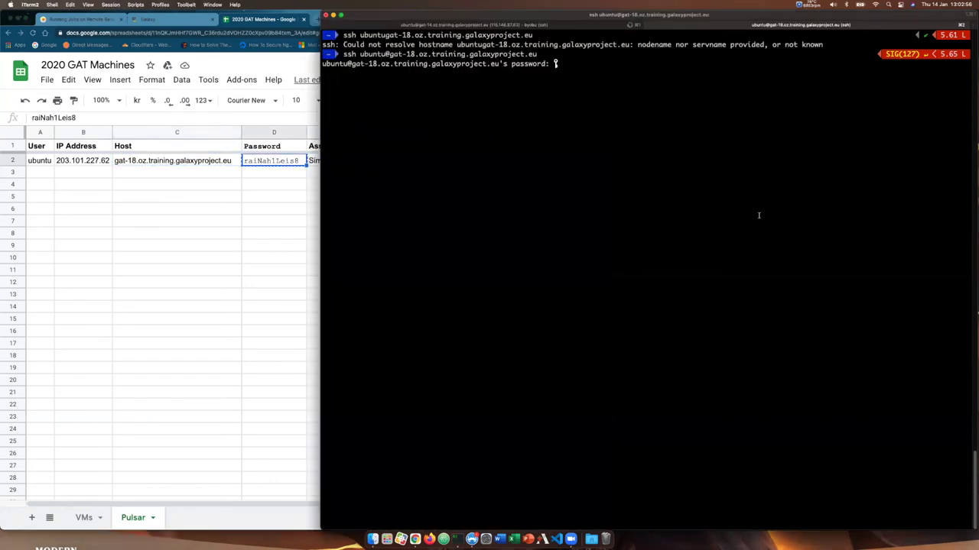
pyautogui.press('super+v')
pyautogui.press('Return')
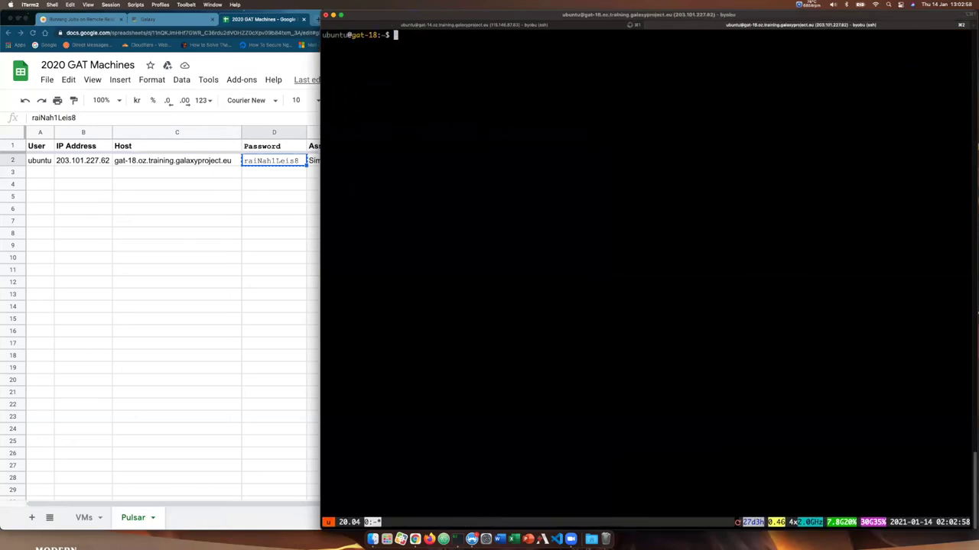
# Step: List the home directory with ll and watch running processes with top
pyautogui.write('ll')
pyautogui.press('Return')
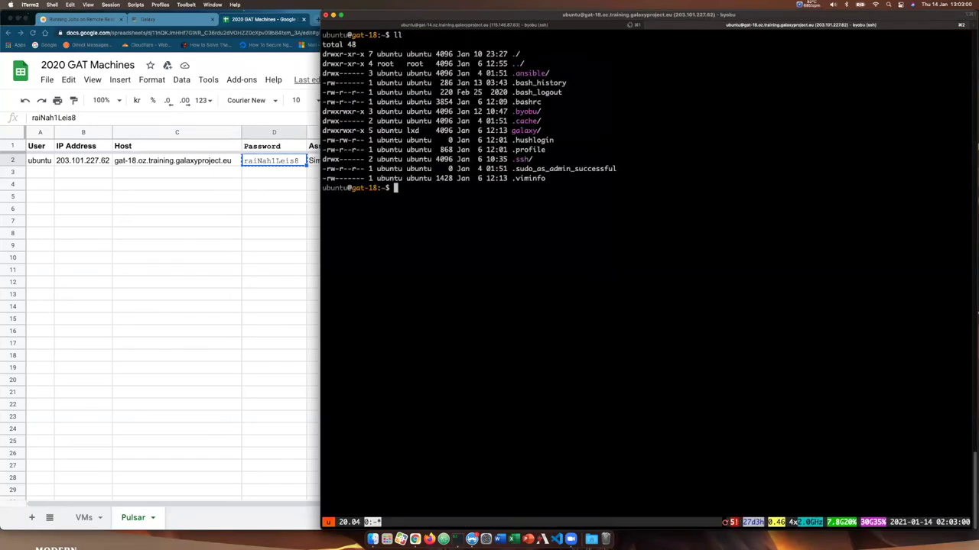
pyautogui.write('top -c')
pyautogui.press('Return')
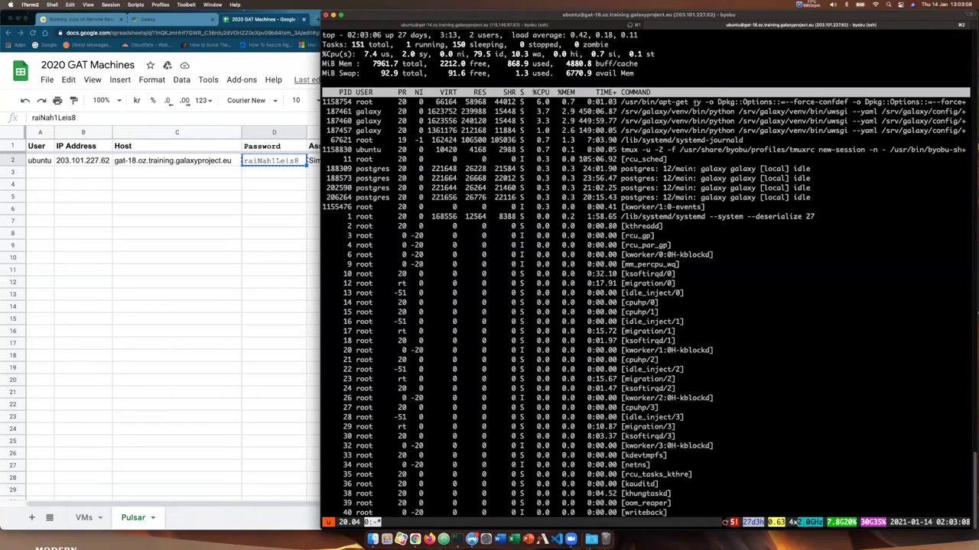
# Step: Follow the playbook run in the gat-14 session and glance at the tutorial's Connection issues tip
pyautogui.click(530, 25)
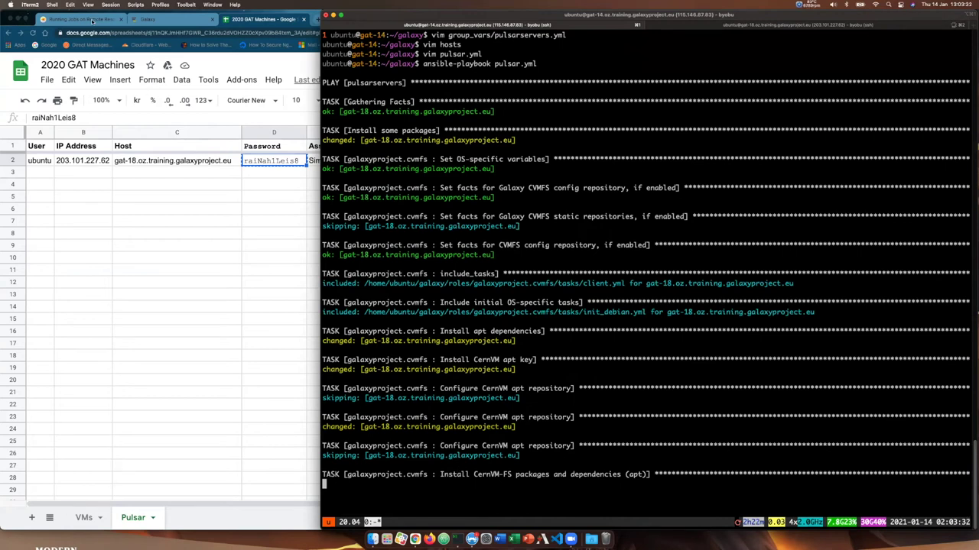
pyautogui.click(93, 21)
pyautogui.scroll(-2, 263, 326)
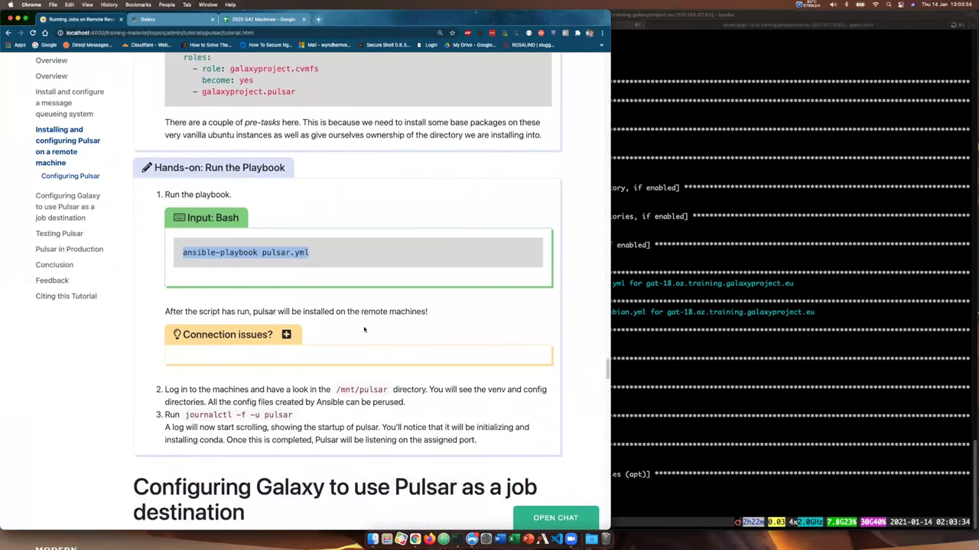
pyautogui.click(285, 334)
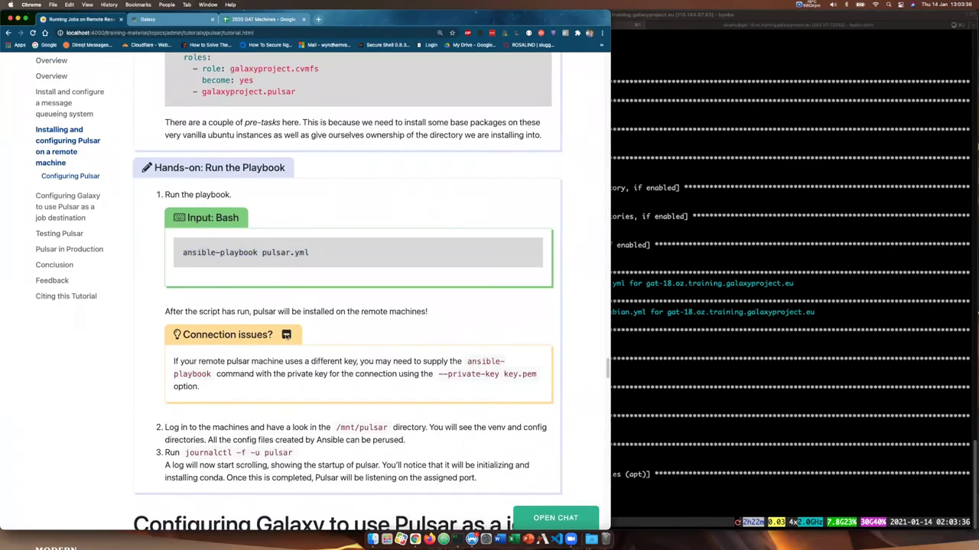
pyautogui.click(286, 335)
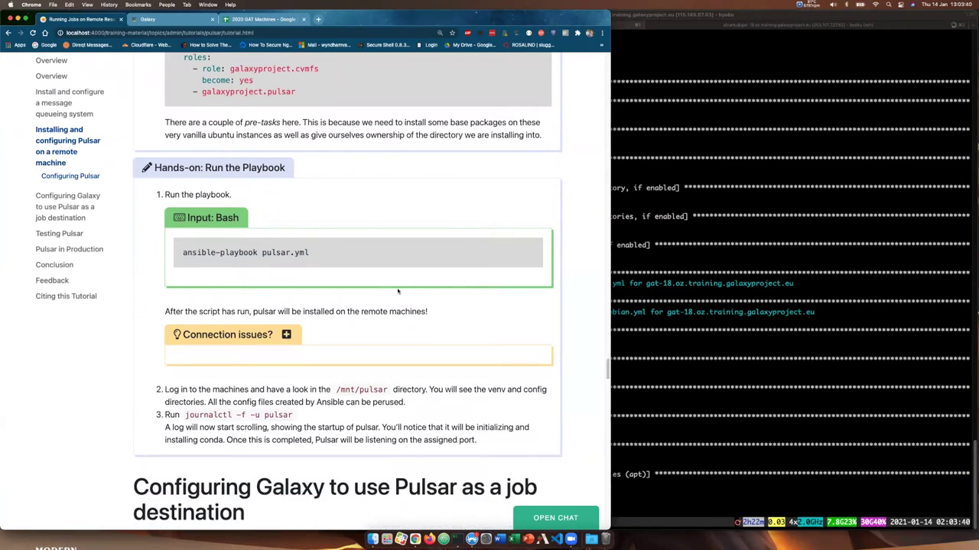
pyautogui.click(693, 304)
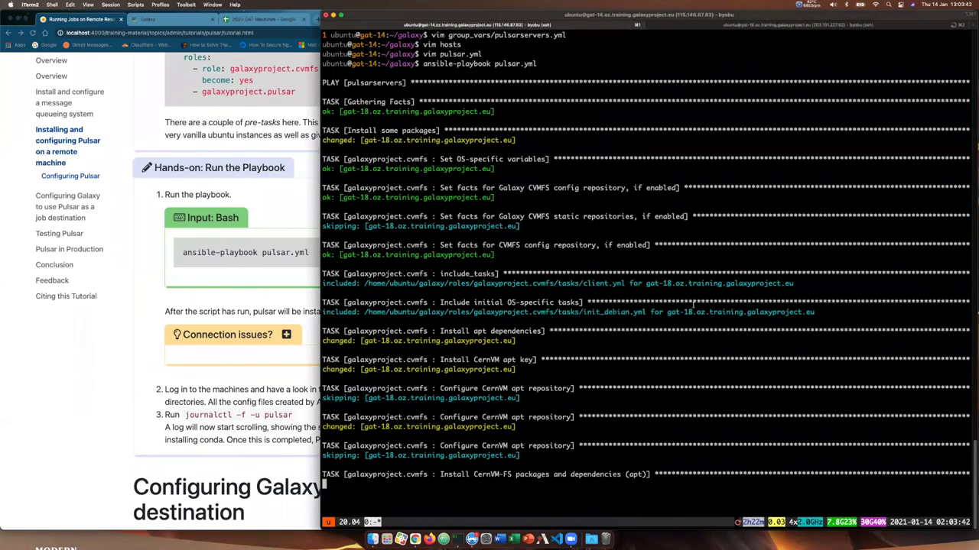
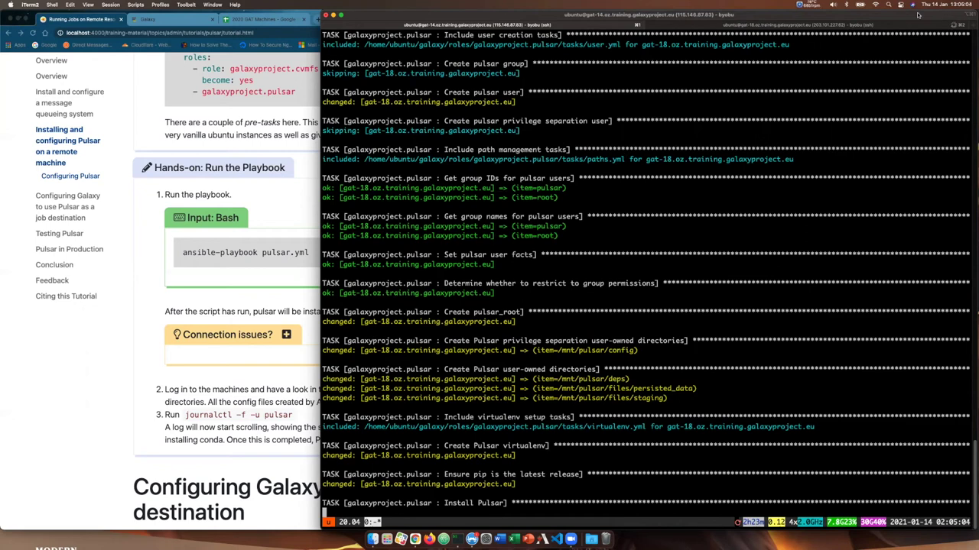
# Step: Wait for the Pulsar playbook on gat-14 to finish with failed=0, then go to gat-18's top view
pyautogui.click(841, 27)
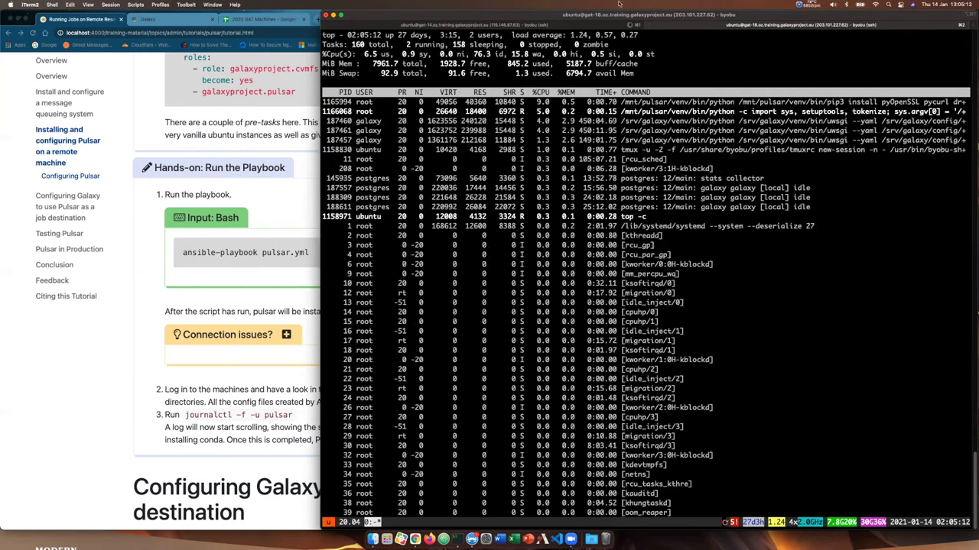
pyautogui.click(575, 26)
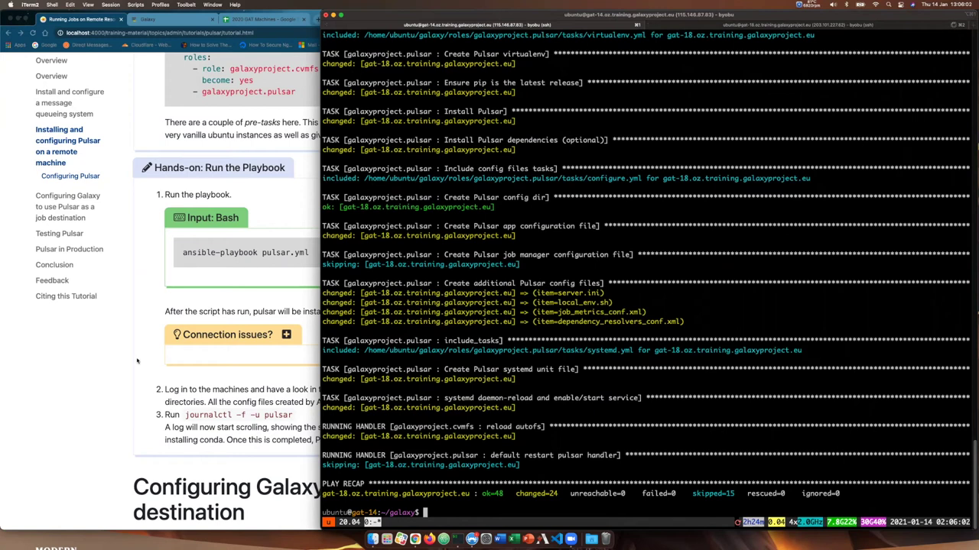
pyautogui.click(155, 373)
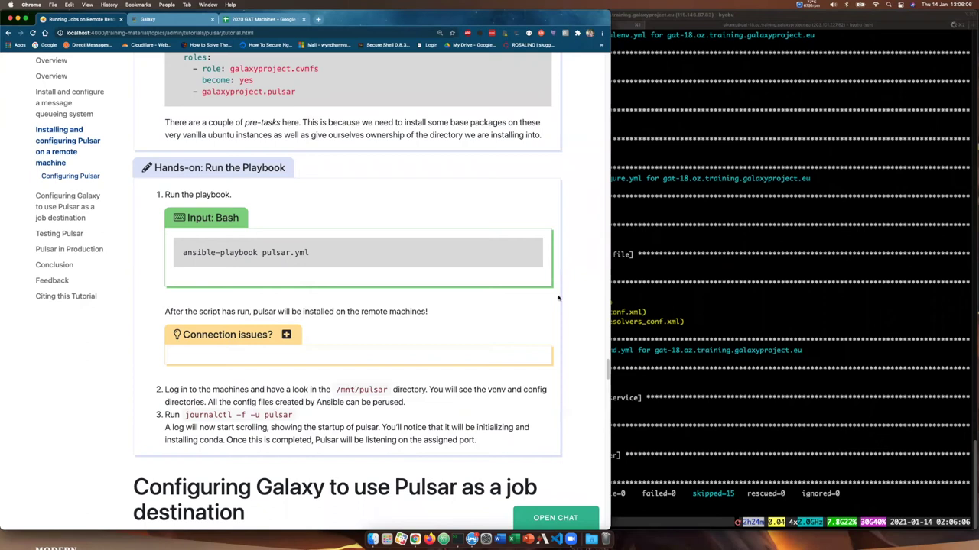
pyautogui.click(752, 164)
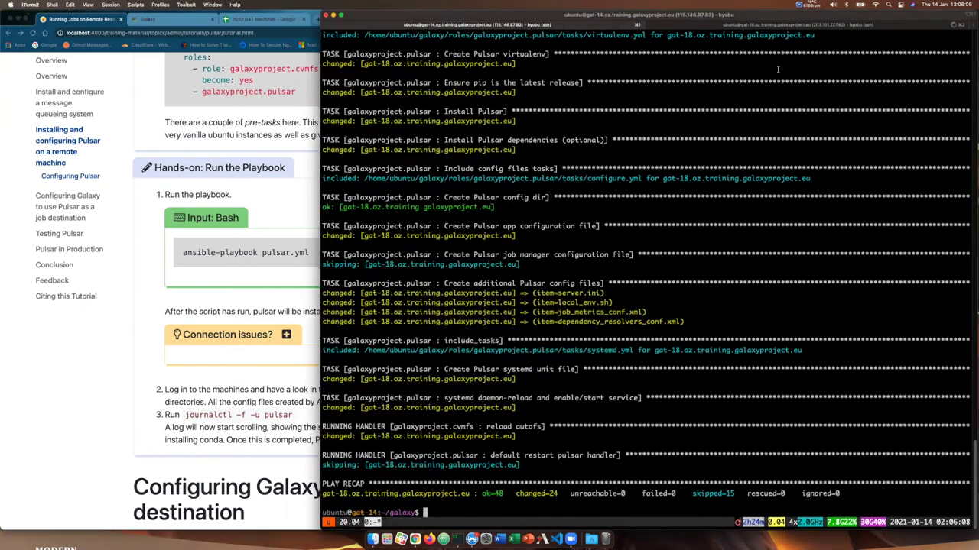
pyautogui.click(752, 28)
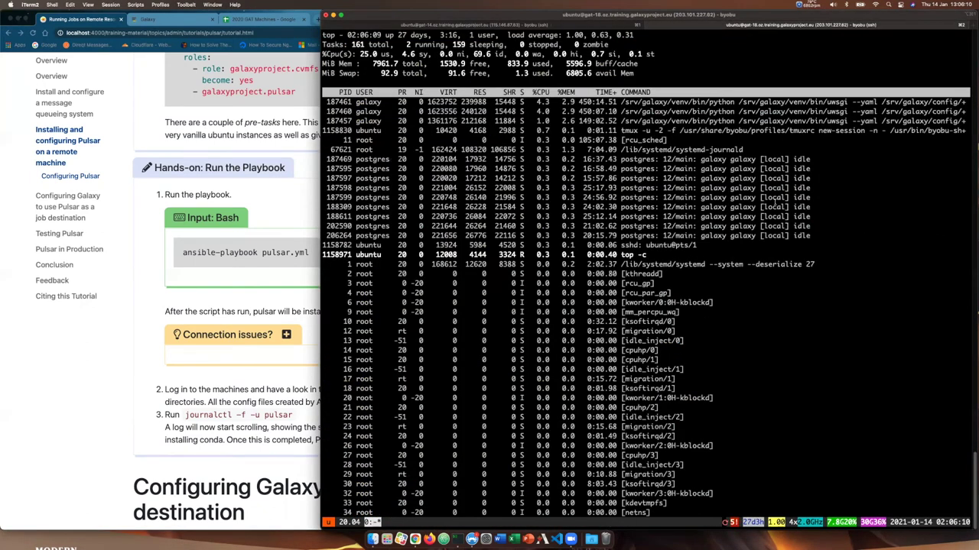
# Step: Quit top, clear the screen and list the contents of /mnt/pulsar
pyautogui.press('q')
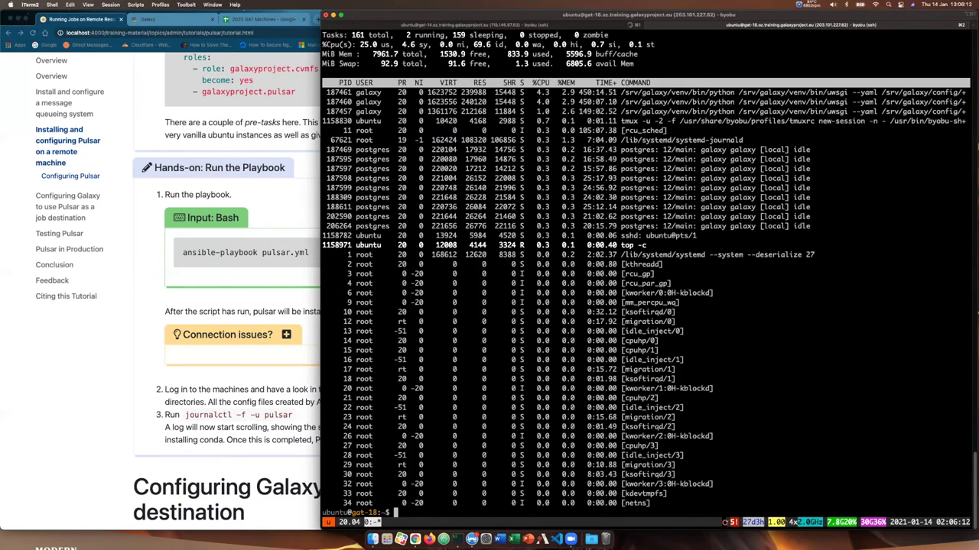
pyautogui.hotkey('ctrl', 'l')
pyautogui.write('c')
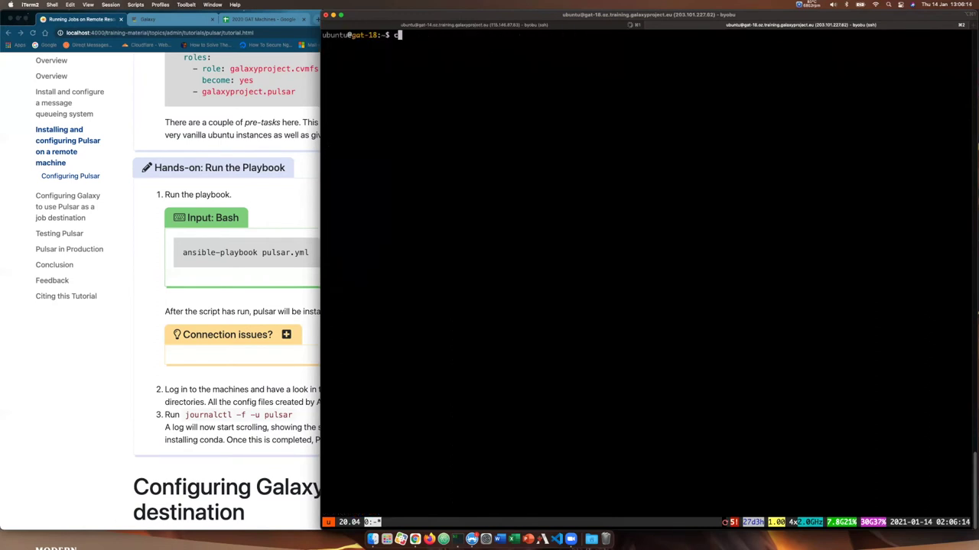
pyautogui.write('d /mnt/pulsar')
pyautogui.press('Return')
pyautogui.write('ll')
pyautogui.press('Return')
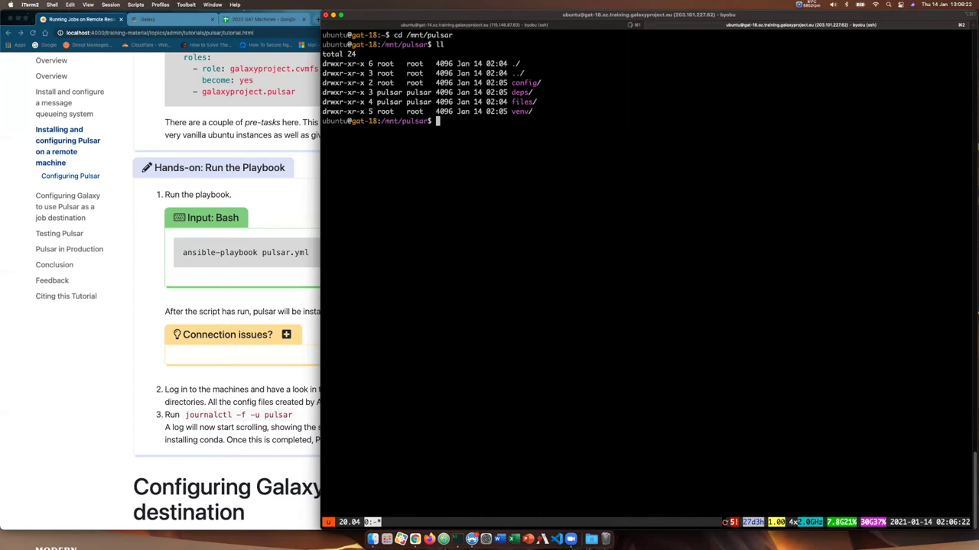
# Step: List the Pulsar config files in /mnt/pulsar/config, then return to /mnt/pulsar
pyautogui.write('cd config')
pyautogui.press('Return')
pyautogui.write('ll')
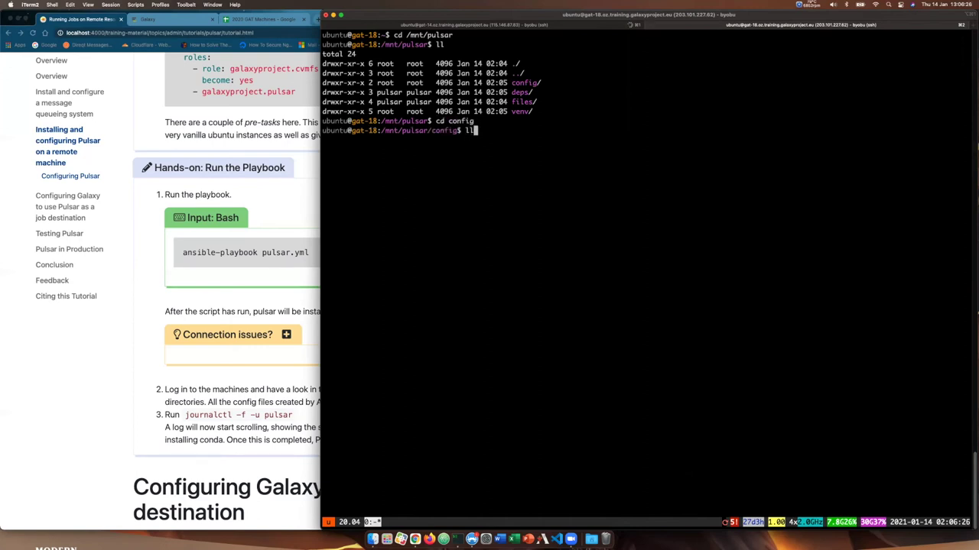
pyautogui.press('Return')
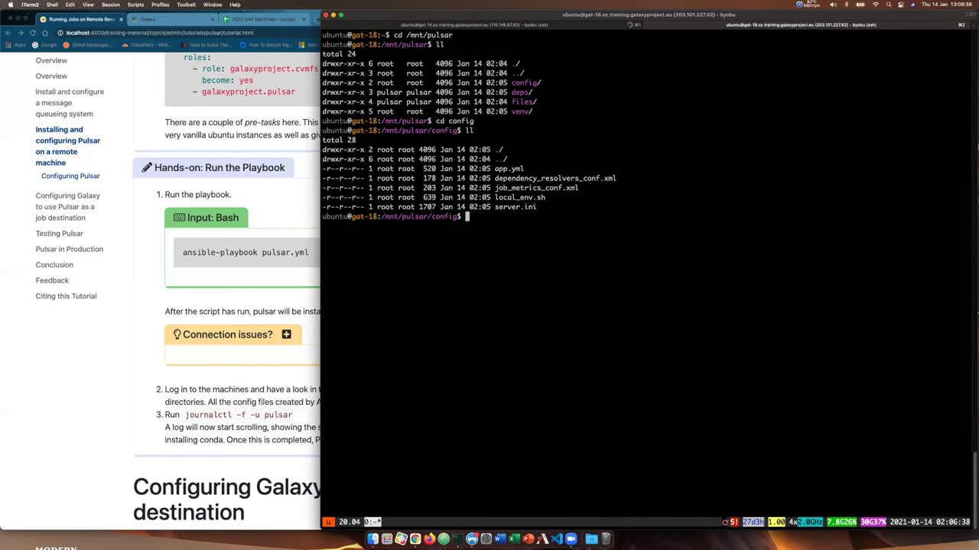
pyautogui.write('cd ..')
pyautogui.press('Return')
pyautogui.write('ll')
pyautogui.press('Return')
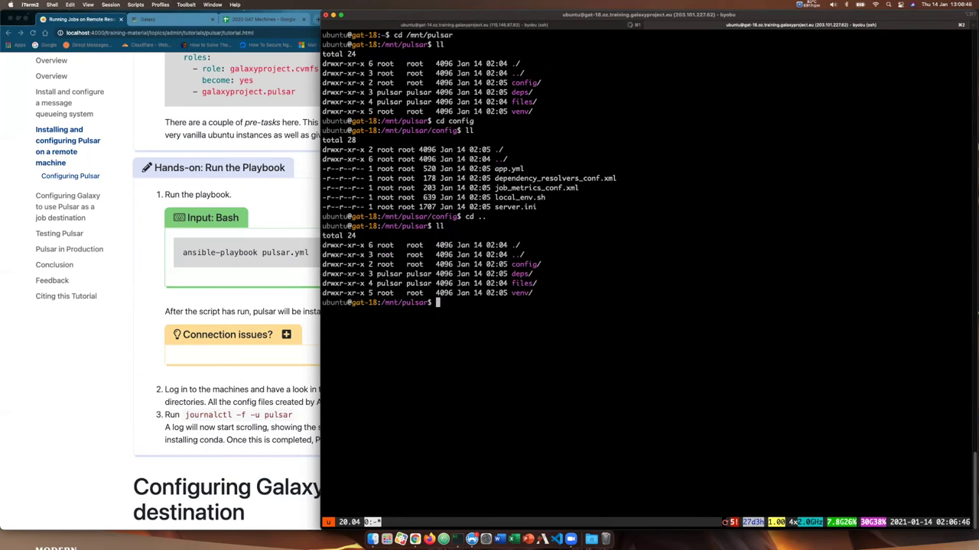
# Step: List the persisted_data and staging folders in /mnt/pulsar/files, then return to /mnt/pulsar
pyautogui.write('cd files')
pyautogui.press('Return')
pyautogui.write('ll')
pyautogui.press('Return')
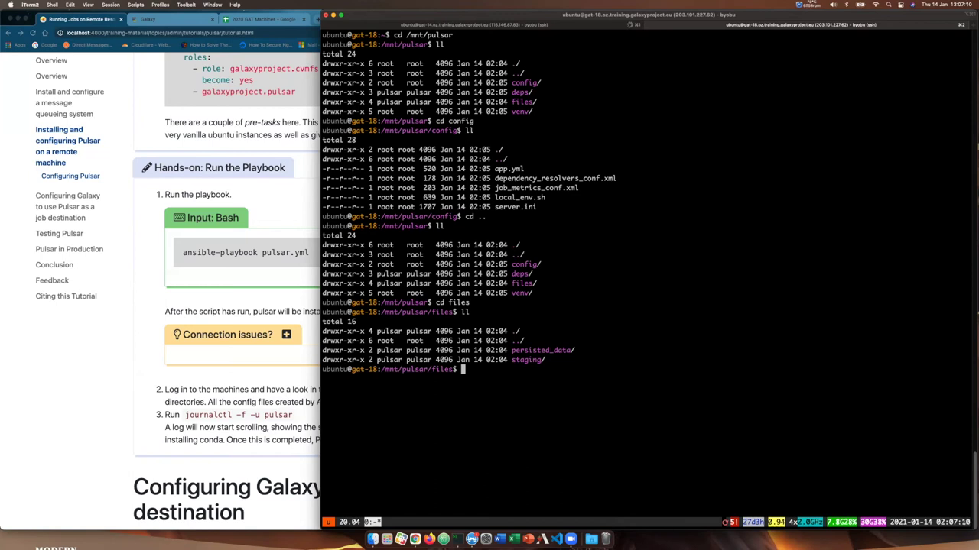
pyautogui.write('cd ../')
pyautogui.press('Return')
pyautogui.write('ll')
pyautogui.press('Return')
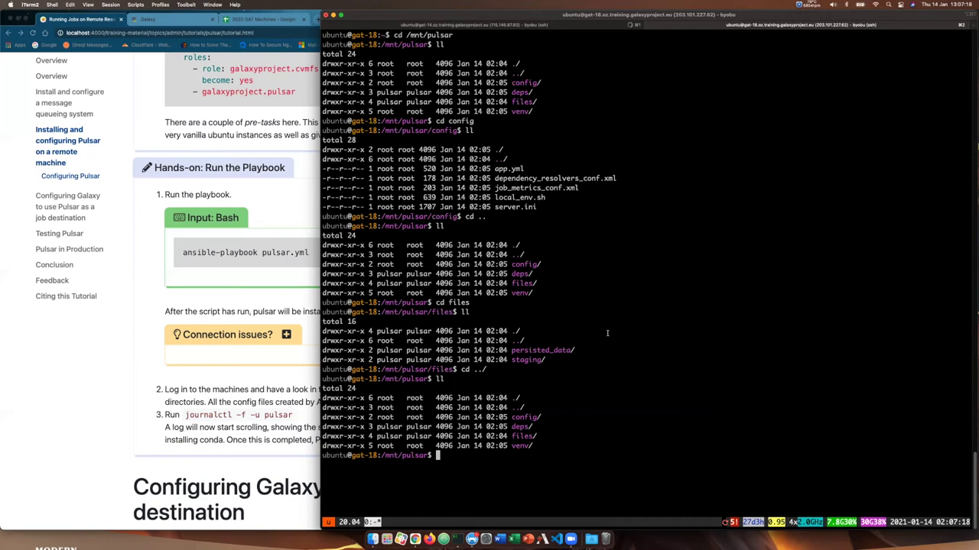
pyautogui.write('journalctl -fu pulsar')
# Step: Follow the log with journalctl -fu pulsar and confirm startup and AMQP queue consumers
pyautogui.press('Return')
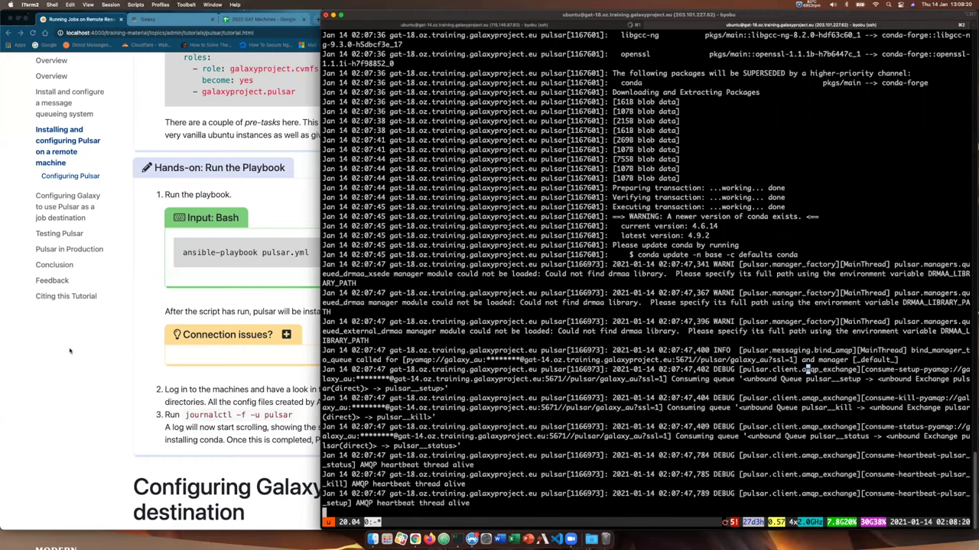
pyautogui.click(170, 344)
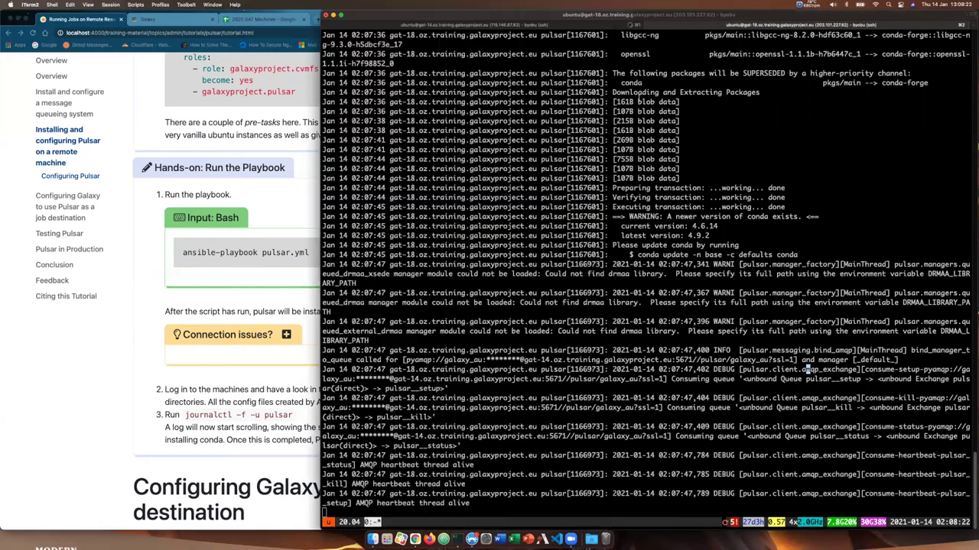
pyautogui.click(616, 98)
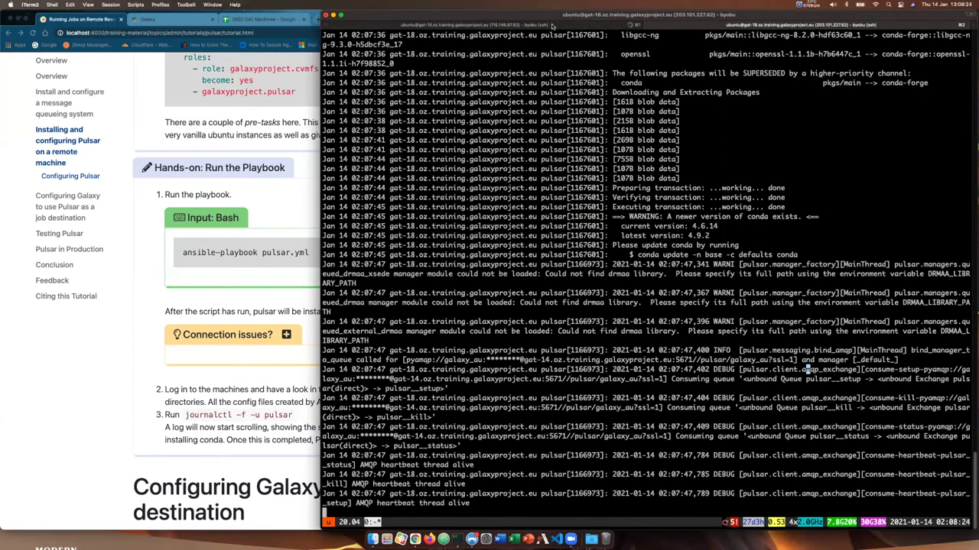
# Step: Scroll the tutorial to 'Configuring Galaxy to use Pulsar as a job destination' and its job_conf.xml snippets
pyautogui.click(552, 25)
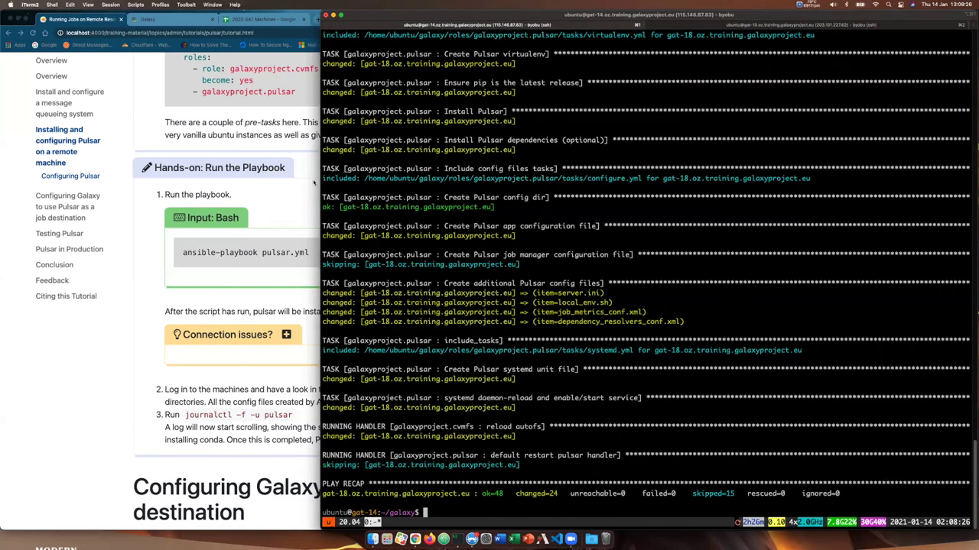
pyautogui.scroll(-1, 100, 313)
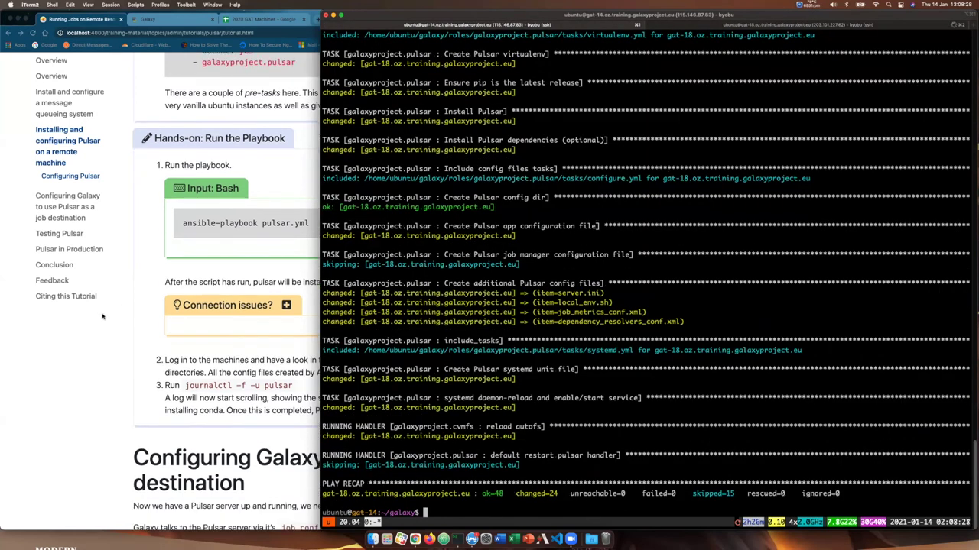
pyautogui.click(104, 317)
pyautogui.scroll(-6, 152, 337)
pyautogui.scroll(-4, 216, 323)
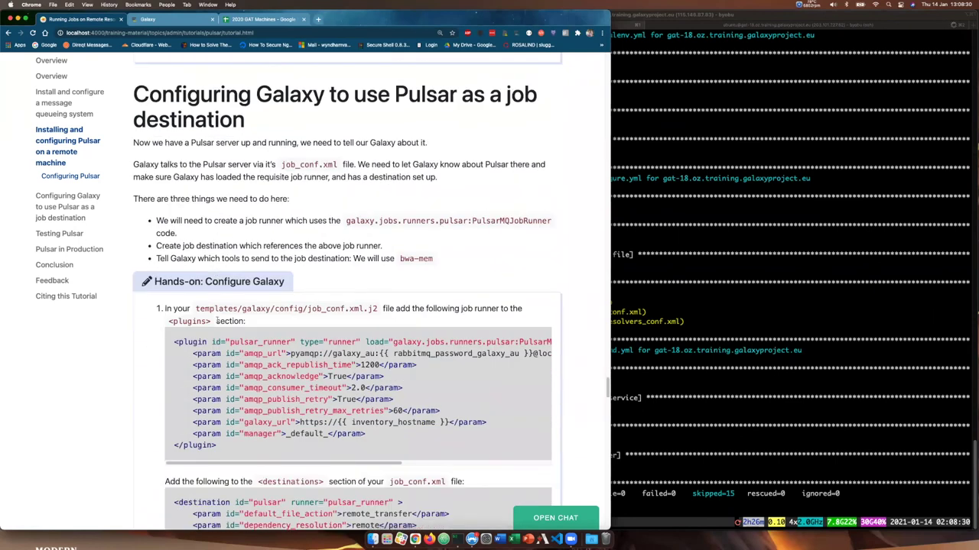
pyautogui.moveTo(216, 320)
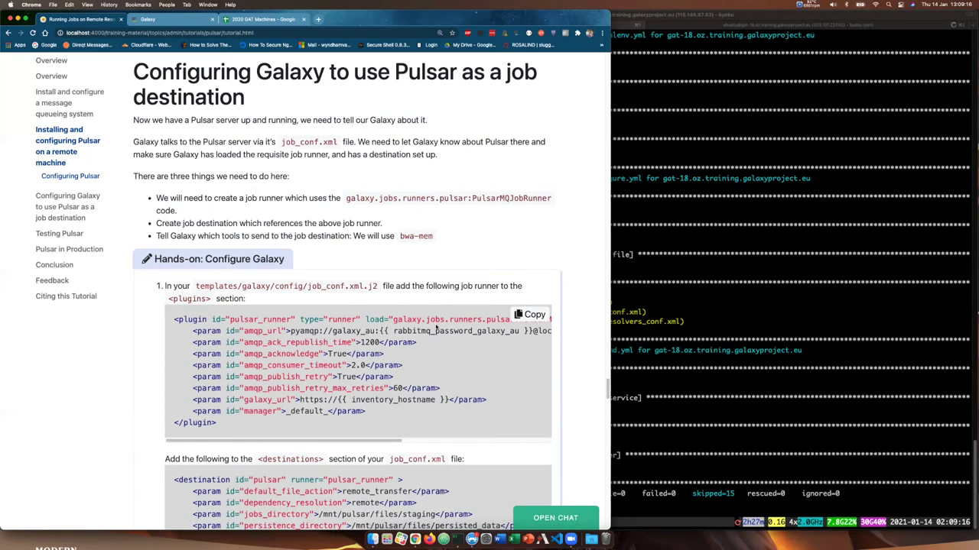
pyautogui.scroll(-4, 436, 330)
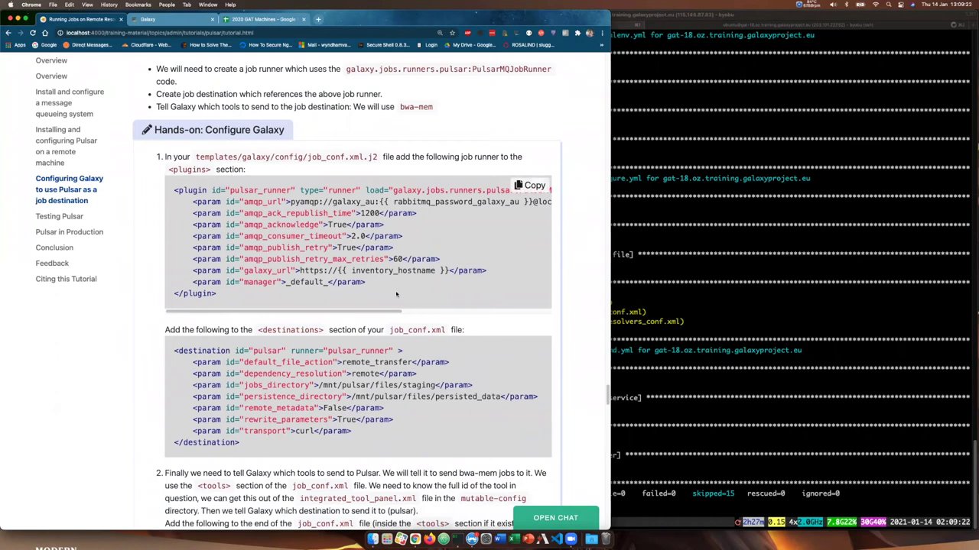
pyautogui.click(673, 263)
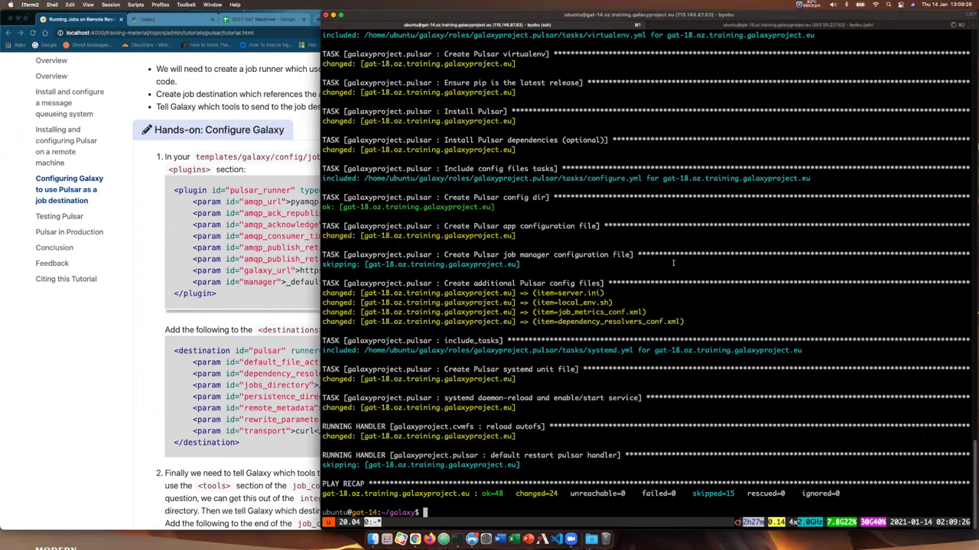
# Step: Clear the screen and open templates/galaxy/config/job_conf.xml.j2 in vim
pyautogui.hotkey('ctrl', 'l')
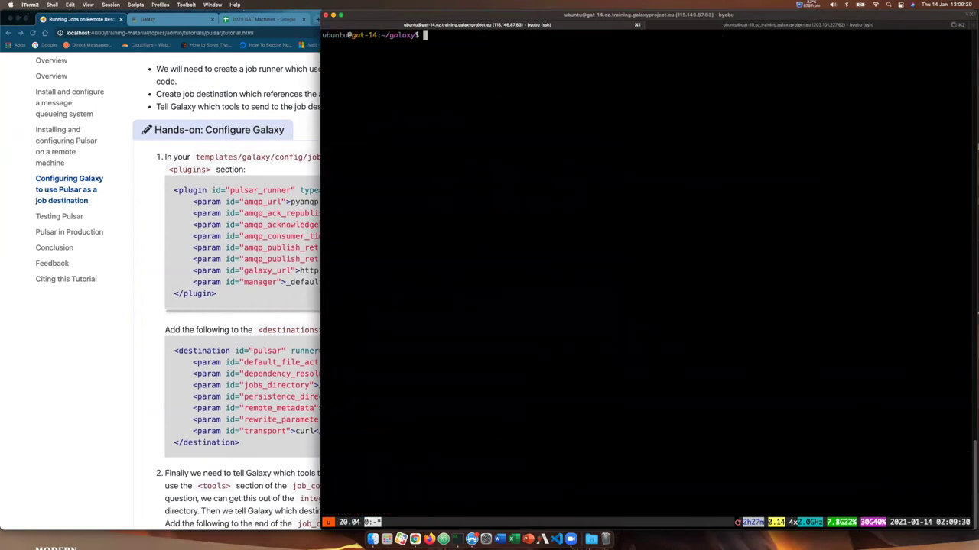
pyautogui.write('vim')
pyautogui.write('mplates/galaxy/')
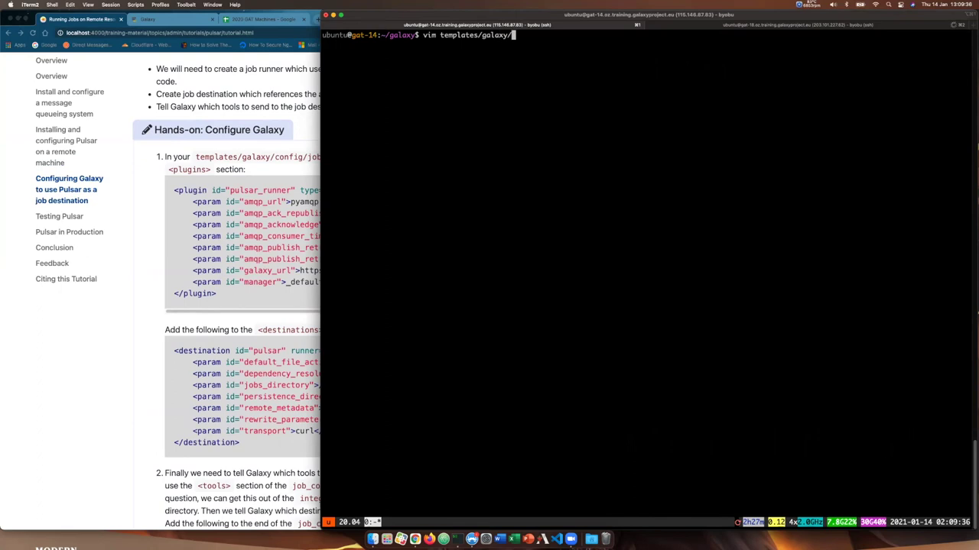
pyautogui.write('config/jo')
pyautogui.press('Tab')
pyautogui.press('Return')
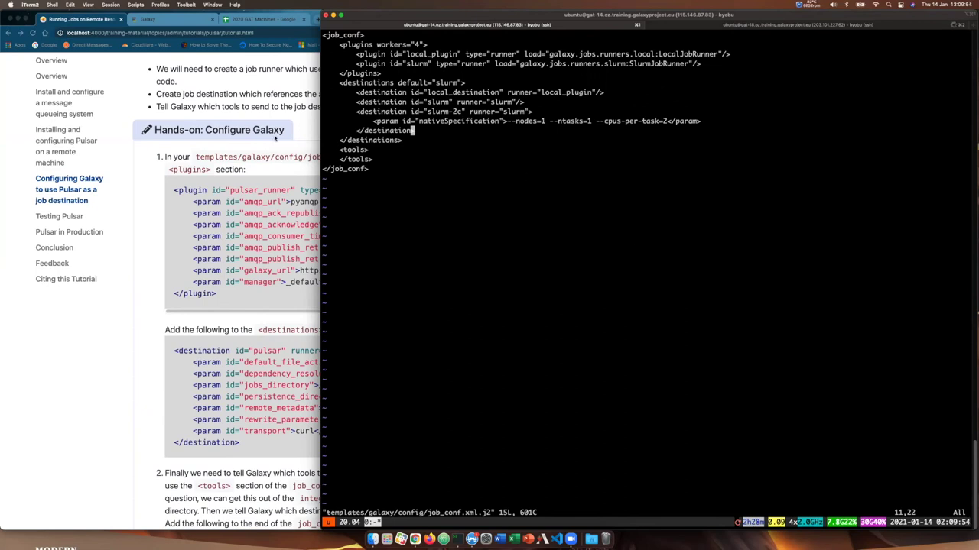
pyautogui.click(305, 148)
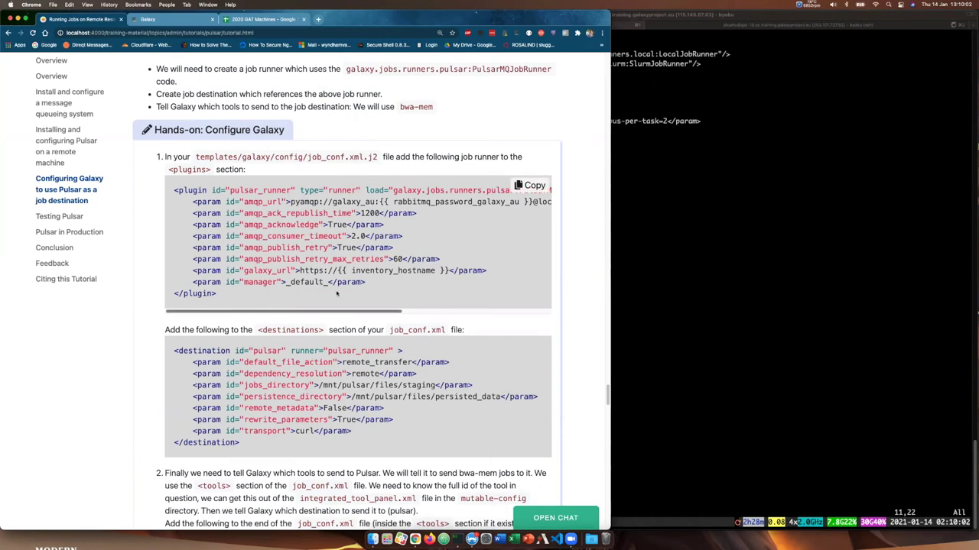
# Step: Copy the tutorial's pulsar_runner plugin block and paste it below the slurm plugin in job_conf.xml.j2
pyautogui.click(530, 186)
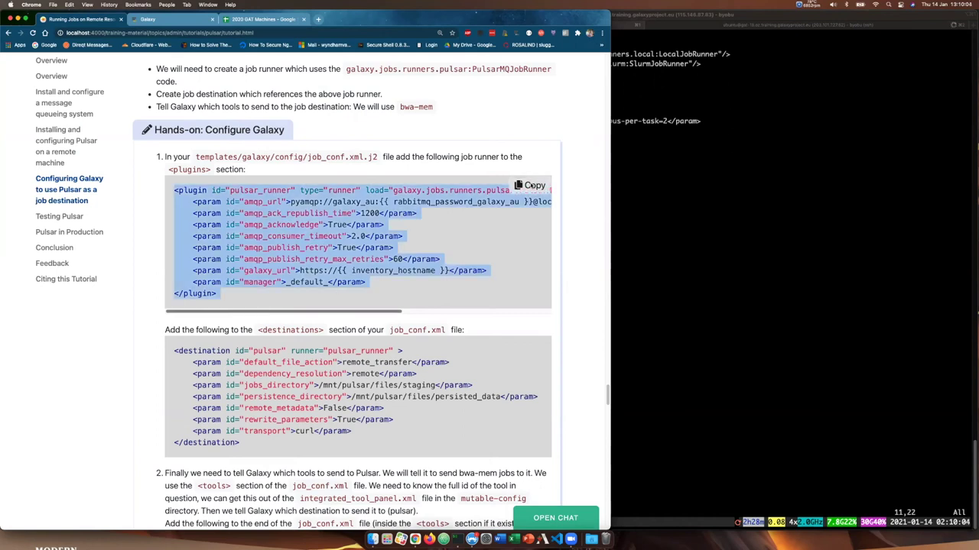
pyautogui.click(713, 178)
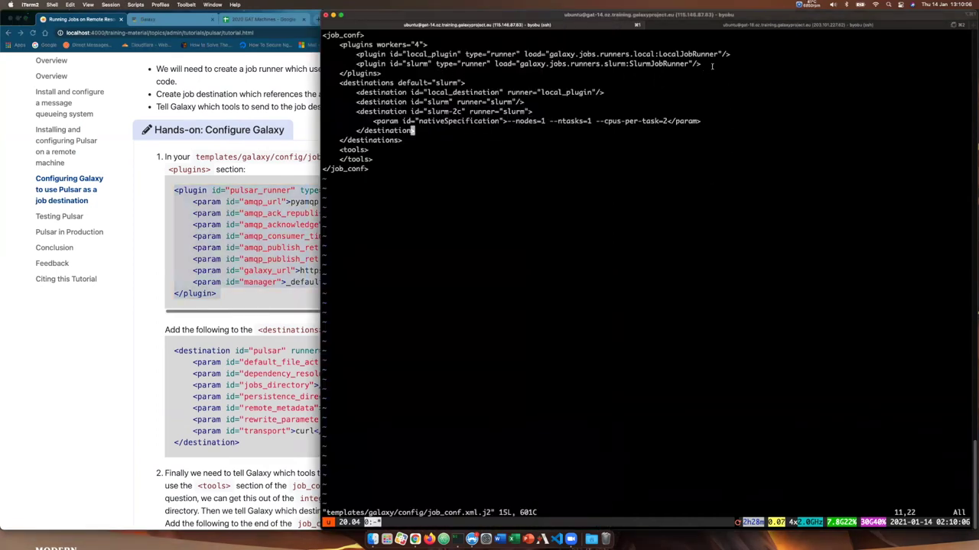
pyautogui.press('Up')
pyautogui.press('Up')
pyautogui.press('Up')
pyautogui.press('Up')
pyautogui.press('Up')
pyautogui.press('Up')
pyautogui.press('Up')
pyautogui.press('End')
pyautogui.press('a')
pyautogui.press('Return')
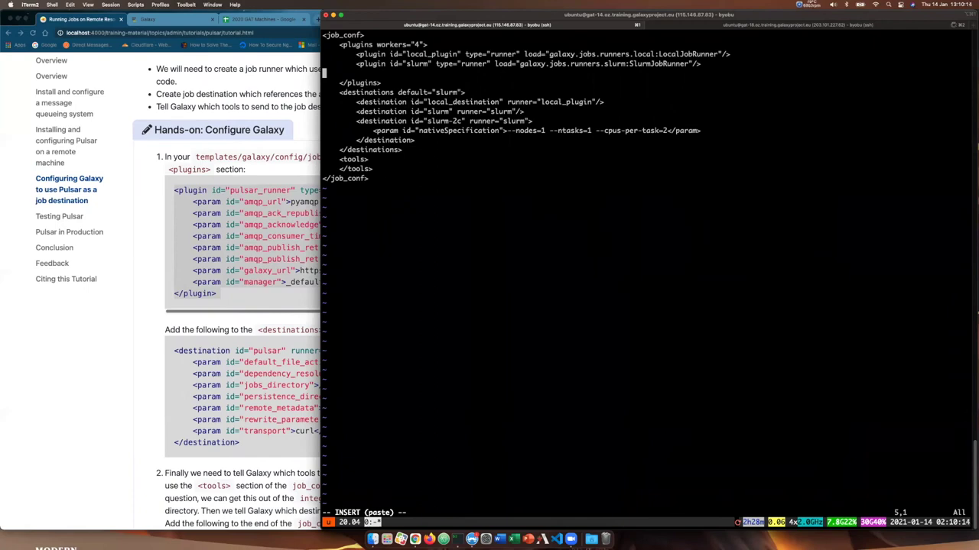
pyautogui.press('super+v')
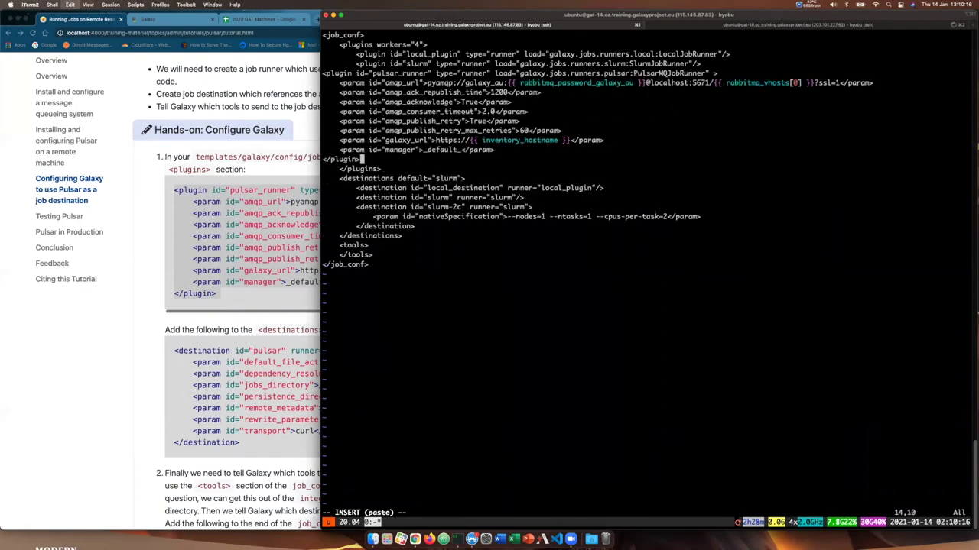
# Step: Indent the pulsar_runner plugin line and its amqp_url, amqp_ack_republish_time and amqp_acknowledge params
pyautogui.press('Up')
pyautogui.press('Up')
pyautogui.press('Up')
pyautogui.press('Up')
pyautogui.press('Up')
pyautogui.press('Up')
pyautogui.press('Up')
pyautogui.press('Up')
pyautogui.press('Up')
pyautogui.press('Home')
pyautogui.press('Tab')
pyautogui.press('Down')
pyautogui.press('Left')
pyautogui.press('Left')
pyautogui.press('Left')
pyautogui.press('Left')
pyautogui.press('Tab')
pyautogui.press('Tab')
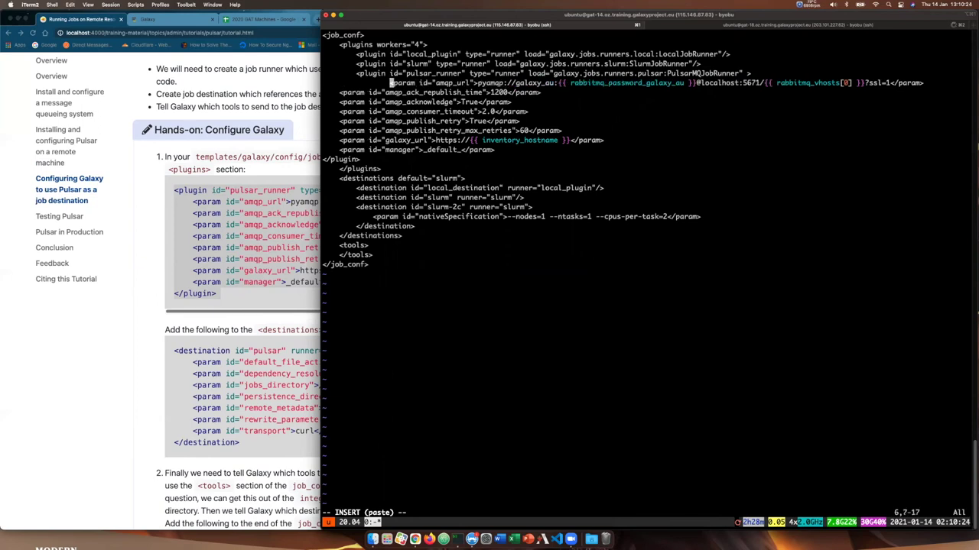
pyautogui.press('BackSpace')
pyautogui.press('Down')
pyautogui.press('Left')
pyautogui.press('Left')
pyautogui.press('Left')
pyautogui.press('Left')
pyautogui.press('Left')
pyautogui.press('Left')
pyautogui.press('Left')
pyautogui.press('Left')
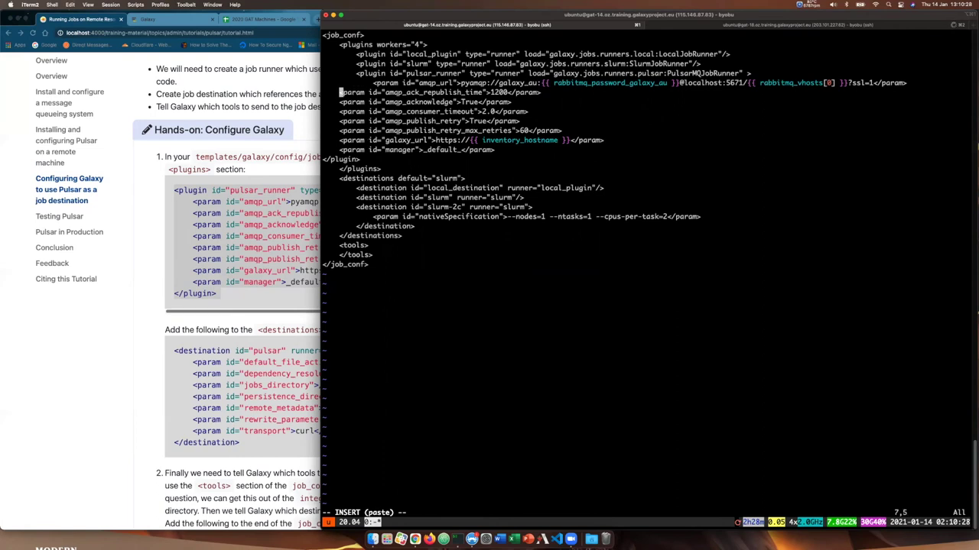
pyautogui.press('Tab')
pyautogui.press('Tab')
pyautogui.press('Down')
pyautogui.press('Left')
pyautogui.press('Left')
pyautogui.press('Left')
pyautogui.press('Left')
pyautogui.press('Left')
pyautogui.press('Left')
pyautogui.press('Left')
pyautogui.press('Tab')
pyautogui.press('Tab')
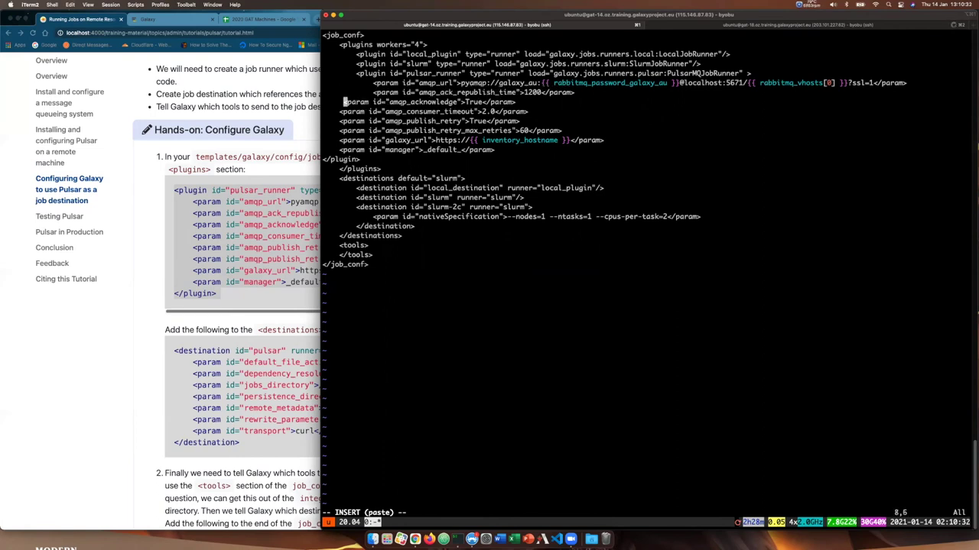
pyautogui.press('Tab')
pyautogui.press('Tab')
pyautogui.press('Down')
pyautogui.press('Left')
# Step: Align the amqp_consumer_timeout, amqp_publish_retry, max_retries and galaxy_url params and the closing plugin tag
pyautogui.press('Left')
pyautogui.press('Left')
pyautogui.press('Left')
pyautogui.press('Left')
pyautogui.press('Left')
pyautogui.press('Left')
pyautogui.press('Left')
pyautogui.press('Tab')
pyautogui.press('Tab')
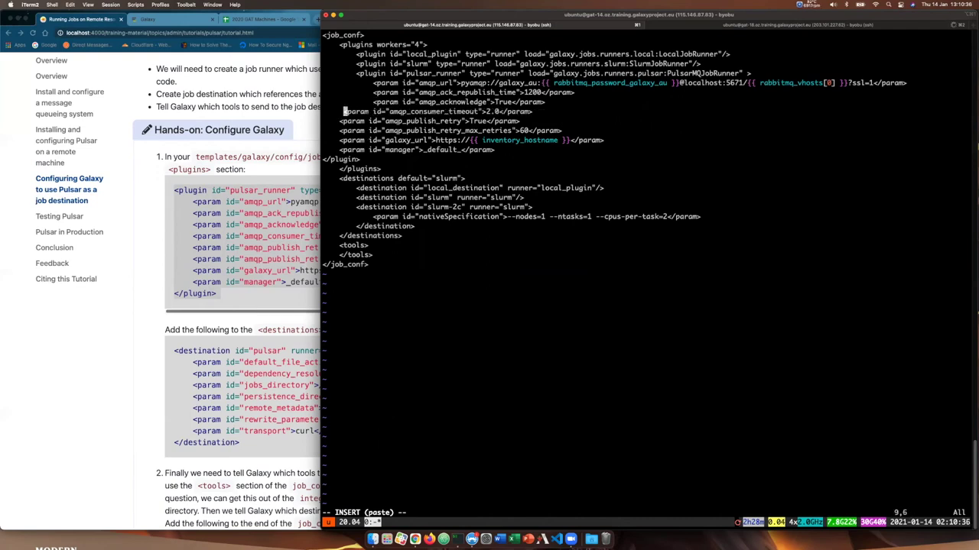
pyautogui.press('Tab')
pyautogui.press('Down')
pyautogui.press('Left')
pyautogui.press('Left')
pyautogui.press('Left')
pyautogui.press('Left')
pyautogui.press('Left')
pyautogui.press('Left')
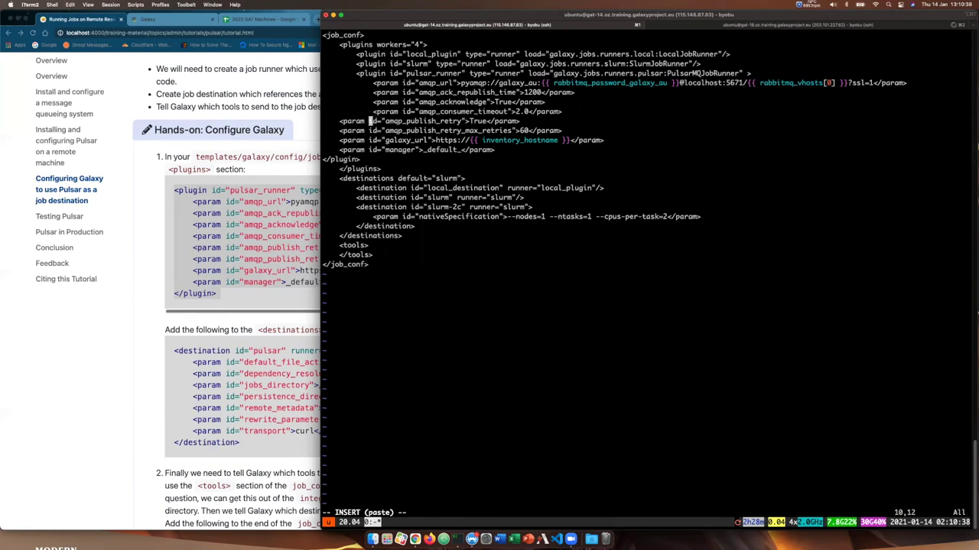
pyautogui.press('Tab')
pyautogui.press('Tab')
pyautogui.press('Tab')
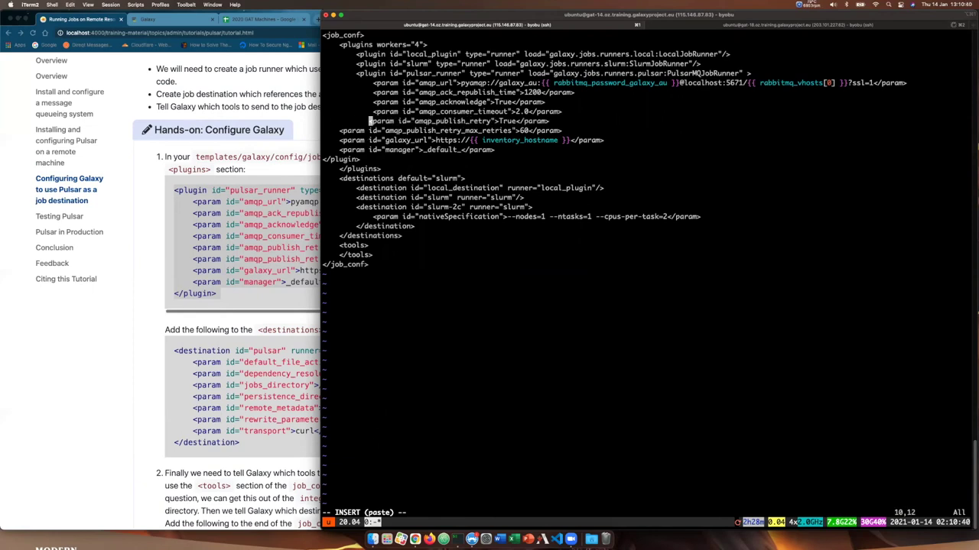
pyautogui.press('Down')
pyautogui.press('Left')
pyautogui.press('Left')
pyautogui.press('Left')
pyautogui.press('Left')
pyautogui.press('Left')
pyautogui.press('Left')
pyautogui.press('Left')
pyautogui.press('Left')
pyautogui.press('Tab')
pyautogui.press('Tab')
pyautogui.press('Tab')
pyautogui.press('Tab')
pyautogui.press('Tab')
pyautogui.press('Down')
pyautogui.press('Left')
pyautogui.press('Left')
pyautogui.press('Left')
pyautogui.press('Left')
pyautogui.press('Left')
pyautogui.press('Left')
pyautogui.press('Left')
pyautogui.press('Left')
pyautogui.press('Tab')
pyautogui.press('Tab')
pyautogui.press('Tab')
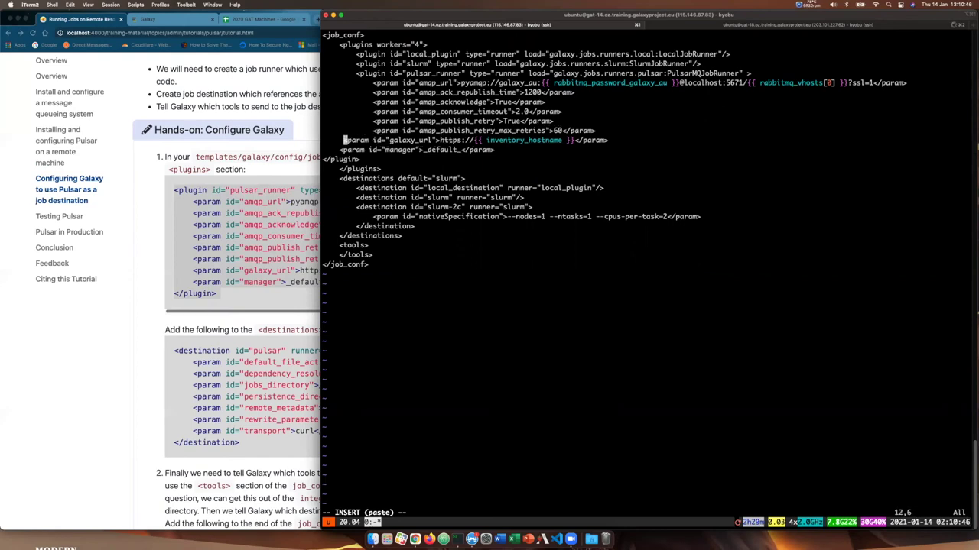
pyautogui.press('Tab')
pyautogui.press('Tab')
pyautogui.press('BackSpace')
pyautogui.press('Down')
pyautogui.press('Left')
pyautogui.press('Left')
pyautogui.press('Left')
pyautogui.press('Left')
pyautogui.press('Left')
pyautogui.press('Left')
pyautogui.press('Left')
pyautogui.press('Tab')
pyautogui.press('Tab')
pyautogui.press('Tab')
pyautogui.press('Tab')
pyautogui.press('Down')
pyautogui.press('Left')
pyautogui.press('Left')
pyautogui.press('Left')
pyautogui.press('Left')
pyautogui.press('Left')
pyautogui.press('Left')
pyautogui.press('Left')
pyautogui.press('Left')
pyautogui.press('Left')
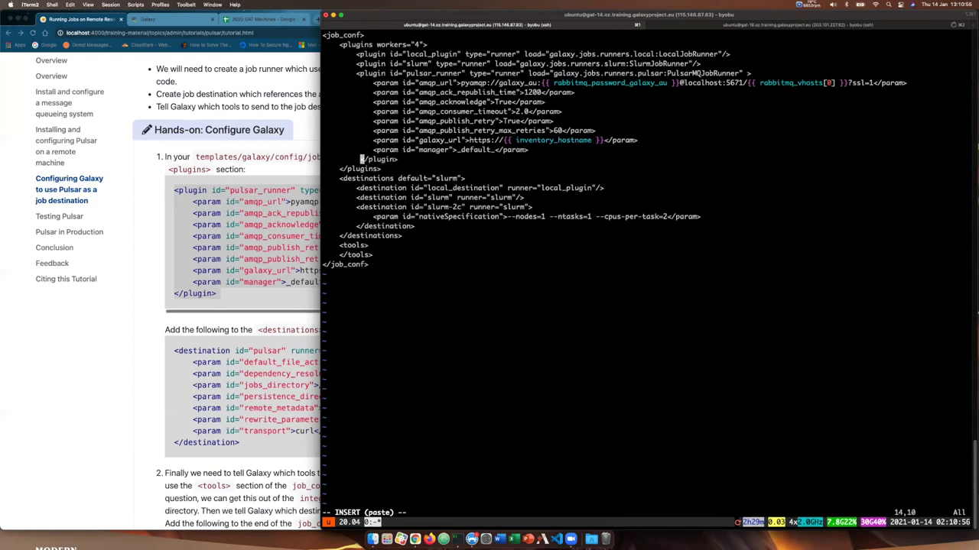
pyautogui.press('BackSpace')
pyautogui.press('Up')
pyautogui.press('Up')
pyautogui.press('Up')
pyautogui.press('Up')
pyautogui.press('Up')
pyautogui.press('Up')
pyautogui.press('Up')
pyautogui.press('Up')
pyautogui.press('Up')
pyautogui.moveTo(667, 73); pyautogui.dragTo(740, 73)
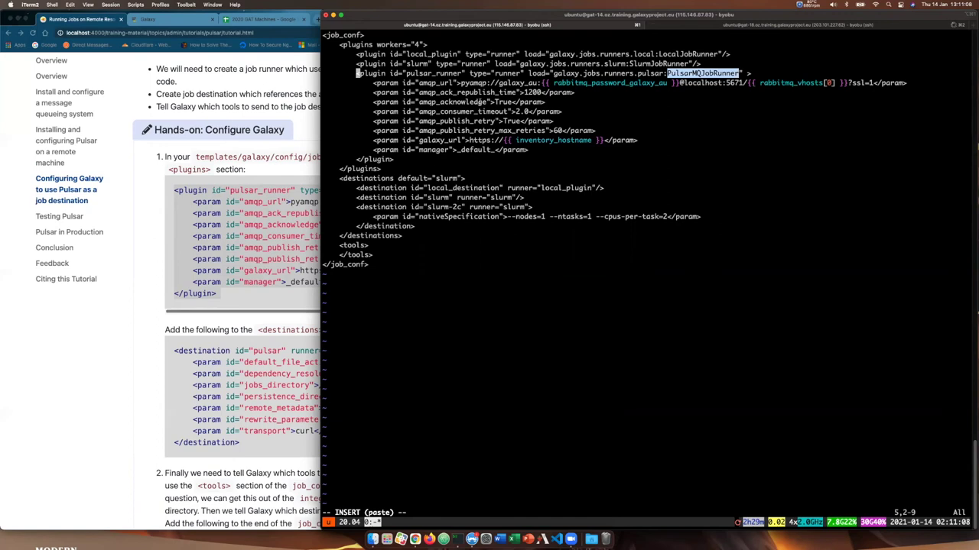
pyautogui.click(480, 102)
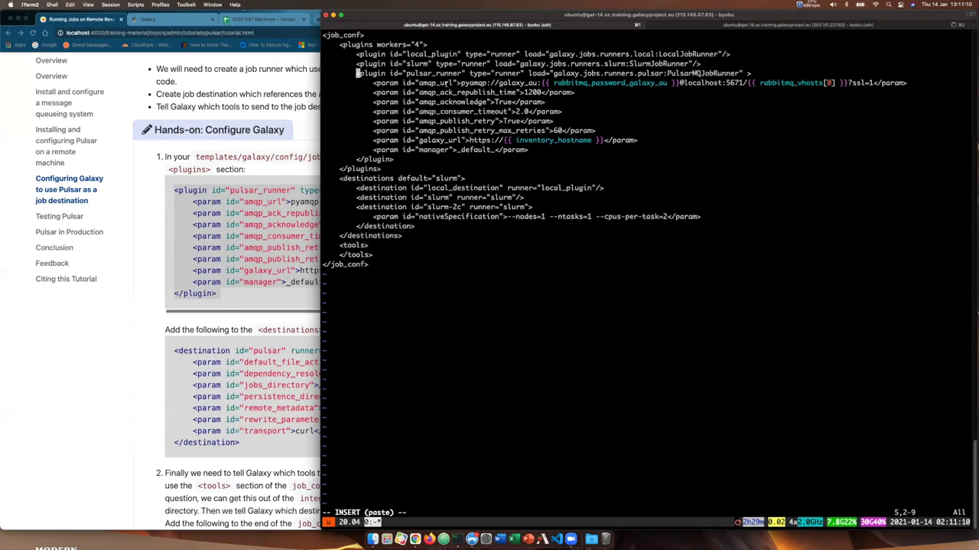
pyautogui.moveTo(459, 82); pyautogui.dragTo(718, 83)
pyautogui.click(708, 83)
pyautogui.moveTo(679, 83); pyautogui.dragTo(723, 82)
pyautogui.moveTo(418, 140); pyautogui.dragTo(461, 140)
pyautogui.moveTo(456, 150); pyautogui.dragTo(591, 140)
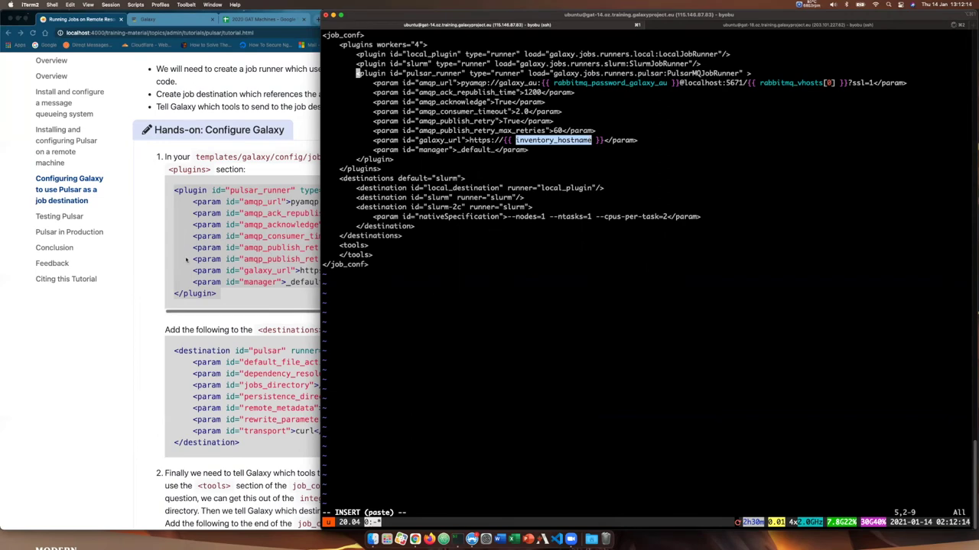
# Step: Copy the tutorial's pulsar destination block and paste it after the slurm-2c destination
pyautogui.click(423, 224)
pyautogui.press('Down')
pyautogui.press('Down')
pyautogui.press('Down')
pyautogui.press('Down')
pyautogui.press('Down')
pyautogui.press('Down')
pyautogui.press('Down')
pyautogui.press('Down')
pyautogui.press('Down')
pyautogui.press('Down')
pyautogui.press('Down')
pyautogui.press('Down')
pyautogui.press('Down')
pyautogui.press('Down')
pyautogui.press('Down')
pyautogui.press('Down')
pyautogui.press('End')
pyautogui.press('Return')
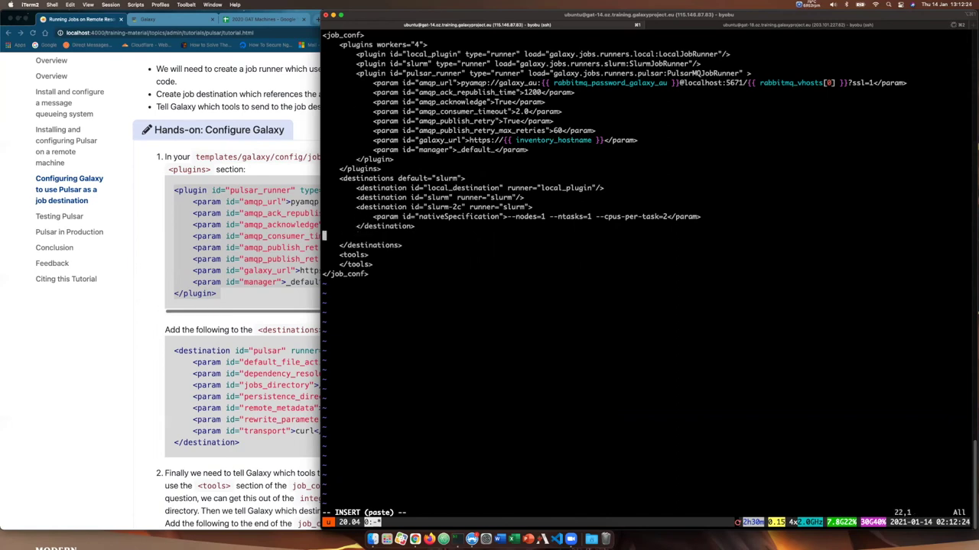
pyautogui.press('Tab')
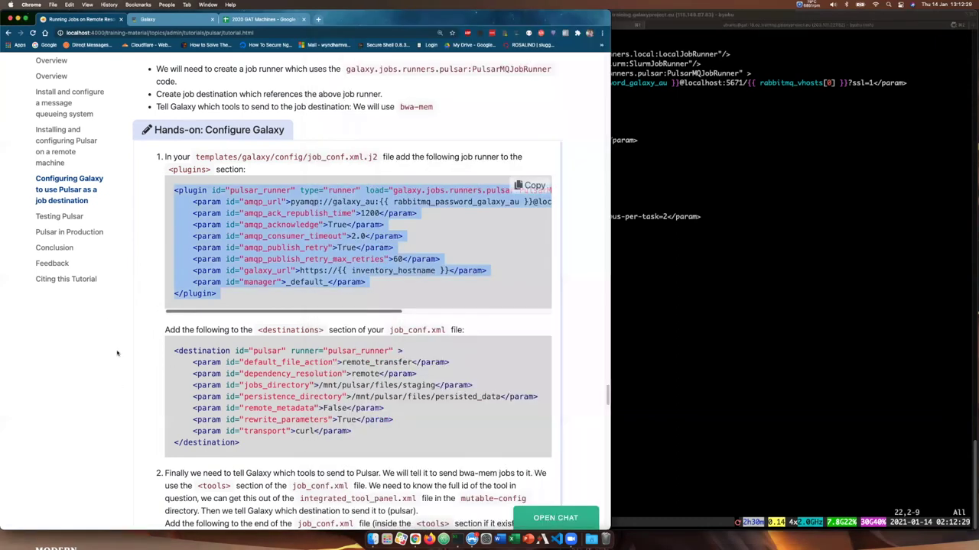
pyautogui.click(91, 349)
pyautogui.click(529, 345)
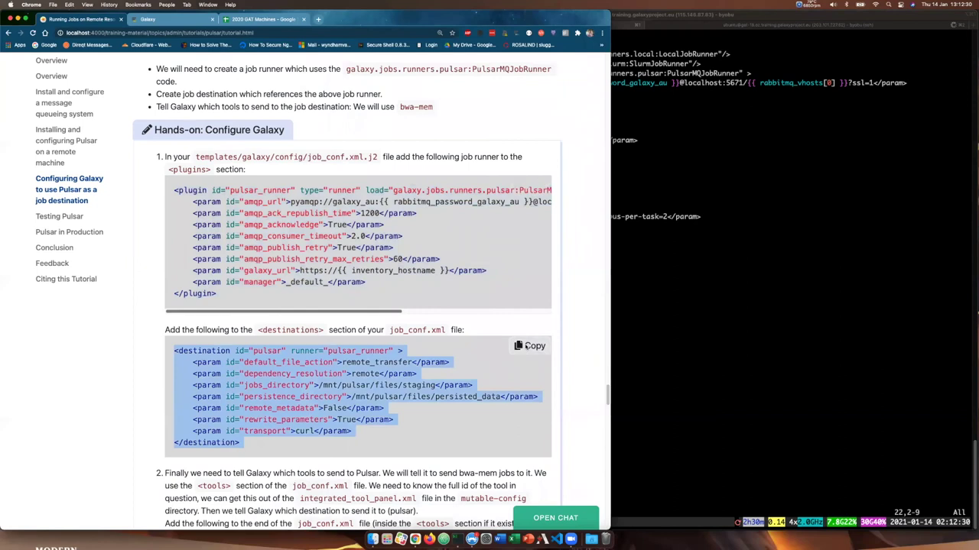
pyautogui.click(650, 338)
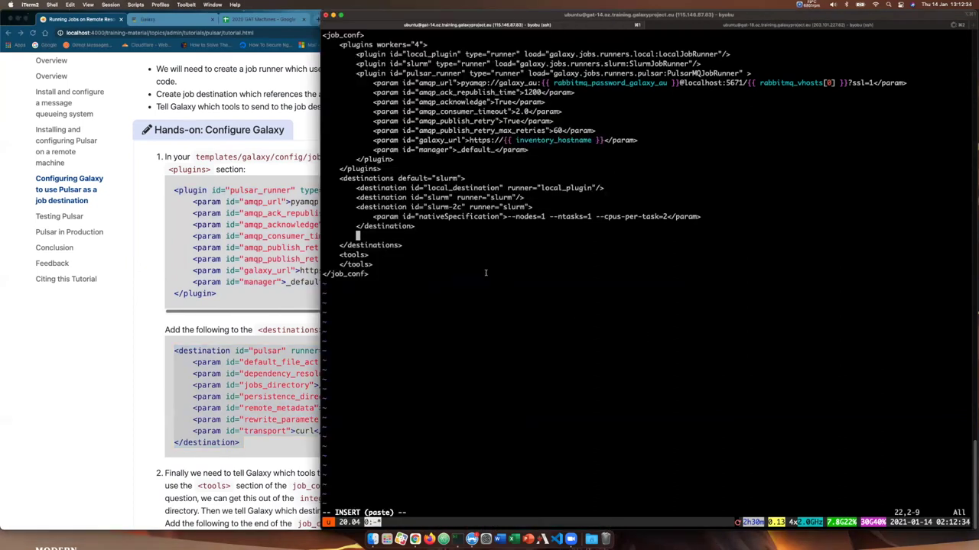
pyautogui.press('super+v')
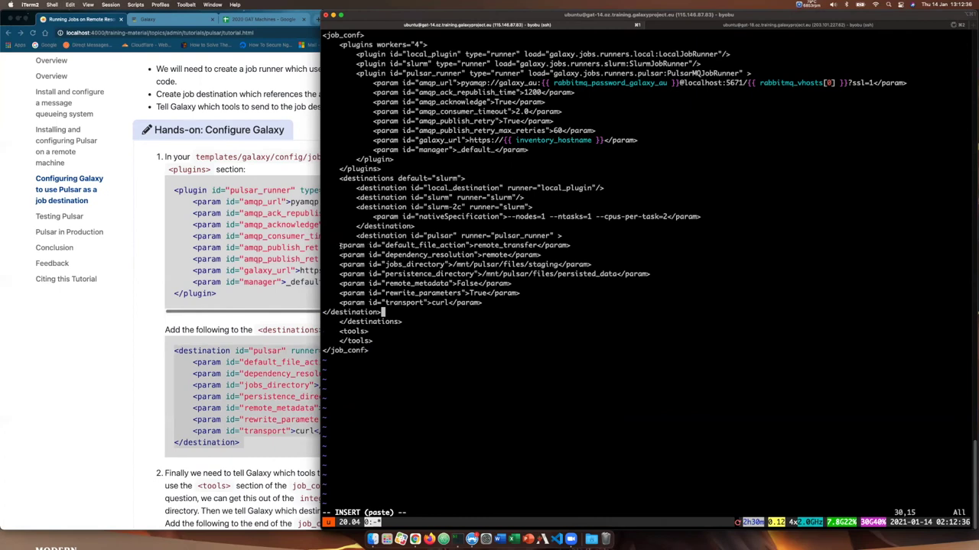
# Step: Indent the default_file_action, dependency_resolution, jobs_directory and persistence_directory param lines
pyautogui.press('Up')
pyautogui.press('Up')
pyautogui.press('Up')
pyautogui.press('Up')
pyautogui.press('Up')
pyautogui.press('Up')
pyautogui.press('Up')
pyautogui.press('Left')
pyautogui.press('Left')
pyautogui.press('Left')
pyautogui.press('Left')
pyautogui.press('Left')
pyautogui.press('Left')
pyautogui.press('Left')
pyautogui.press('Left')
pyautogui.press('Left')
pyautogui.press('Tab')
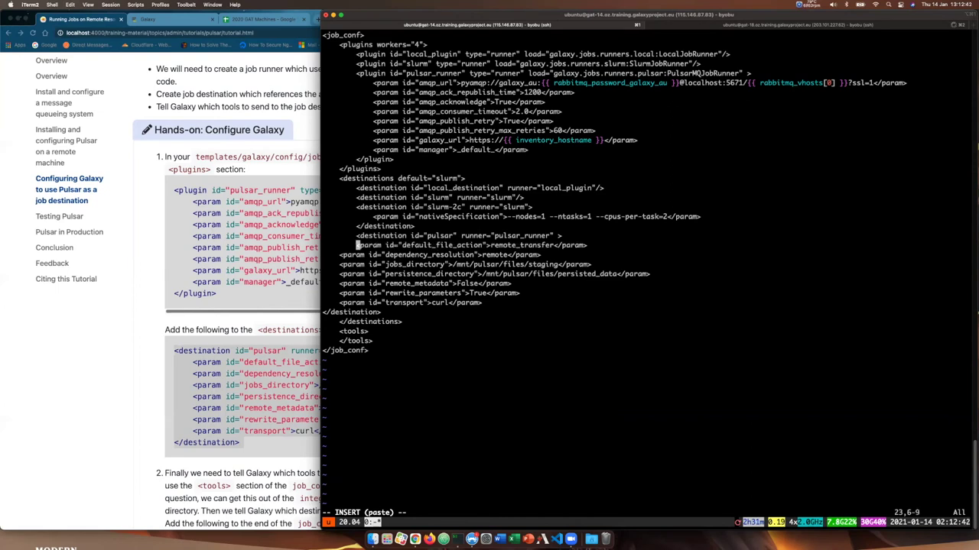
pyautogui.press('Tab')
pyautogui.press('Down')
pyautogui.press('Left')
pyautogui.press('Left')
pyautogui.press('Left')
pyautogui.press('Tab')
pyautogui.press('Tab')
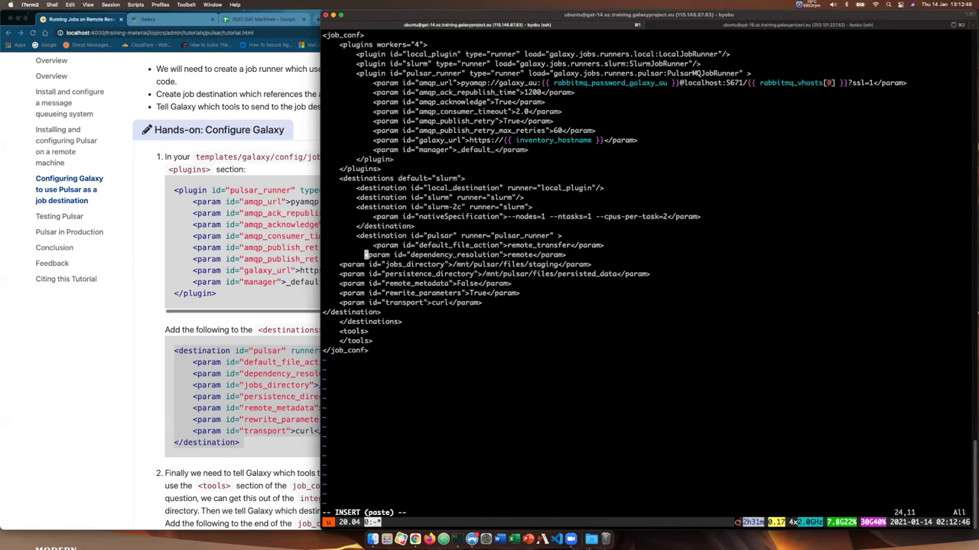
pyautogui.press('Down')
pyautogui.press('Left')
pyautogui.press('Left')
pyautogui.press('Left')
pyautogui.press('Left')
pyautogui.press('Left')
pyautogui.press('Left')
pyautogui.press('Left')
pyautogui.press('Left')
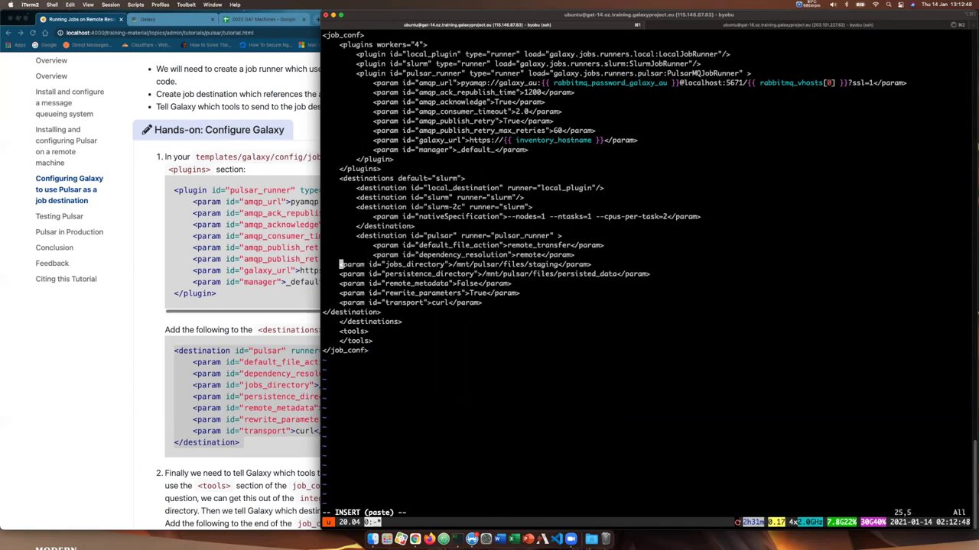
pyautogui.press('Tab')
pyautogui.press('Tab')
pyautogui.press('Down')
pyautogui.press('Left')
pyautogui.press('Left')
pyautogui.press('Left')
pyautogui.press('Left')
pyautogui.press('Left')
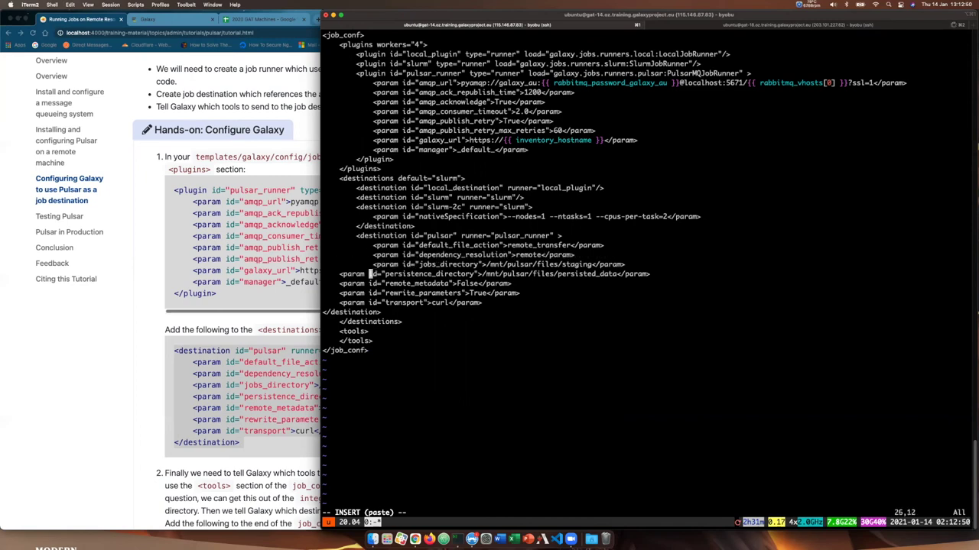
pyautogui.press('Left')
pyautogui.press('Left')
pyautogui.press('Tab')
pyautogui.press('Tab')
pyautogui.press('Down')
pyautogui.press('Left')
pyautogui.press('Left')
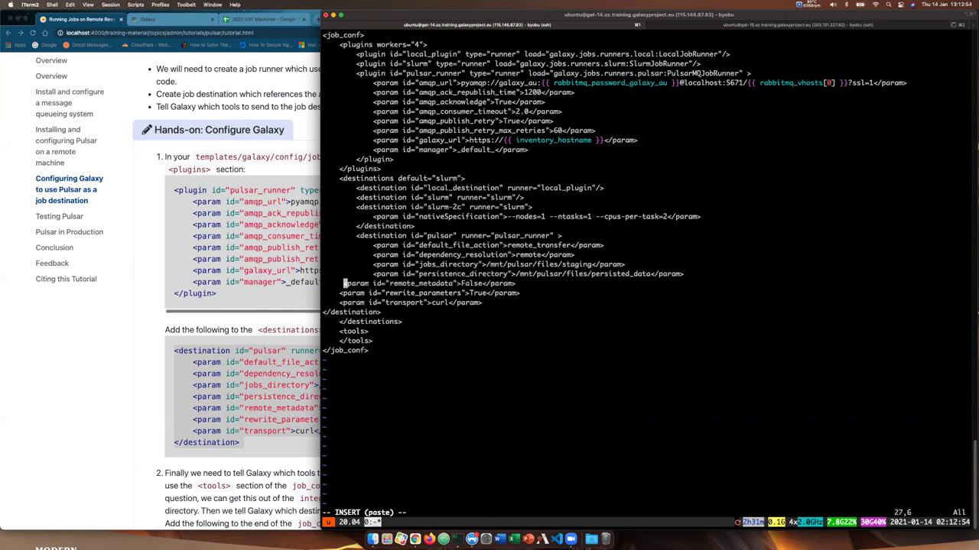
# Step: Align the remote_metadata, rewrite_parameters and transport lines, then check the closing destination tags
pyautogui.press('BackSpace')
pyautogui.press('Down')
pyautogui.press('Left')
pyautogui.press('Left')
pyautogui.press('Left')
pyautogui.press('Left')
pyautogui.press('Left')
pyautogui.press('Left')
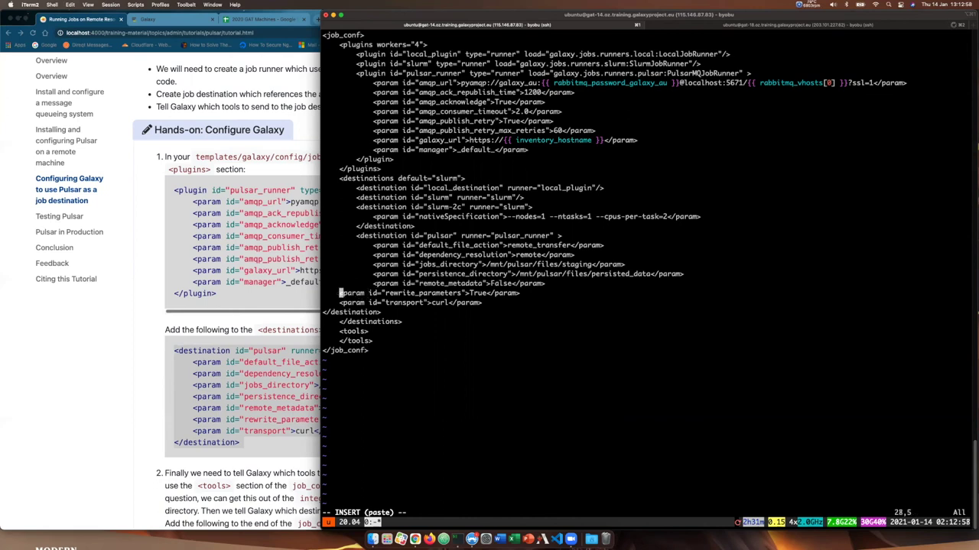
pyautogui.press('BackSpace')
pyautogui.press('Down')
pyautogui.press('Left')
pyautogui.press('Left')
pyautogui.press('Left')
pyautogui.press('Left')
pyautogui.press('Left')
pyautogui.press('Left')
pyautogui.press('Left')
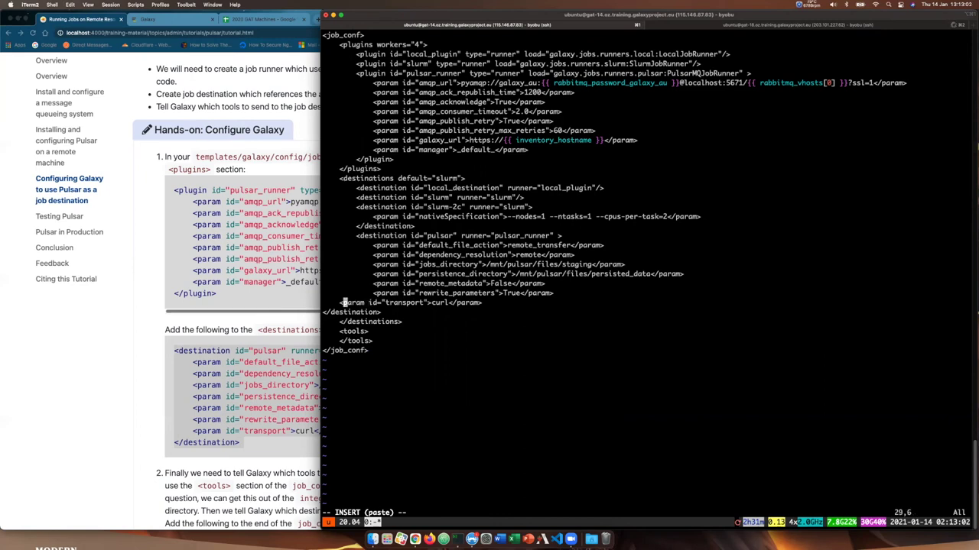
pyautogui.press('Down')
pyautogui.press('Left')
pyautogui.press('Left')
pyautogui.press('Left')
pyautogui.press('Left')
pyautogui.press('Left')
pyautogui.press('Left')
pyautogui.press('Left')
pyautogui.press('Left')
pyautogui.press('Left')
pyautogui.press('Left')
pyautogui.press('Left')
pyautogui.press('Left')
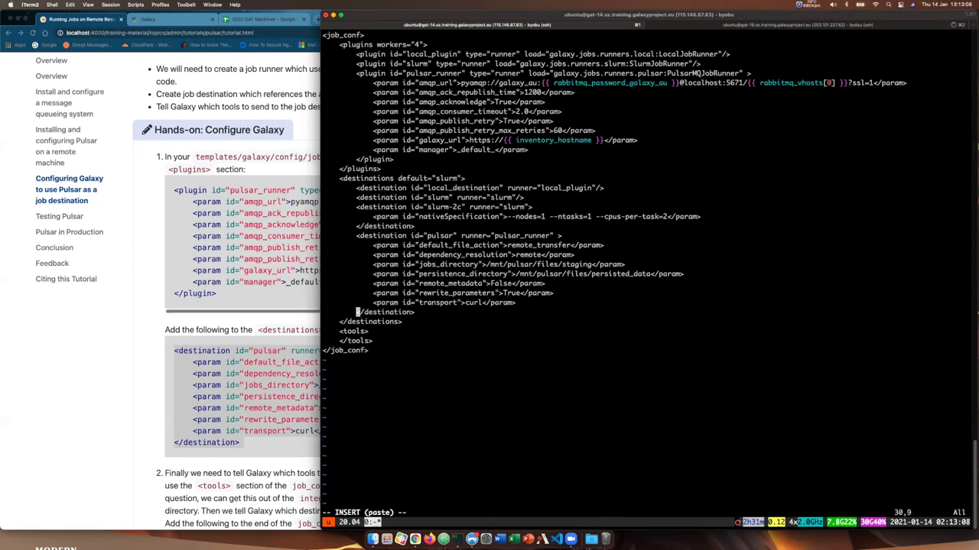
pyautogui.press('Down')
pyautogui.press('Up')
pyautogui.press('Up')
pyautogui.press('Up')
pyautogui.press('Up')
pyautogui.press('Up')
pyautogui.press('Up')
pyautogui.press('Up')
pyautogui.press('Up')
pyautogui.press('Up')
pyautogui.moveTo(419, 244); pyautogui.dragTo(571, 245)
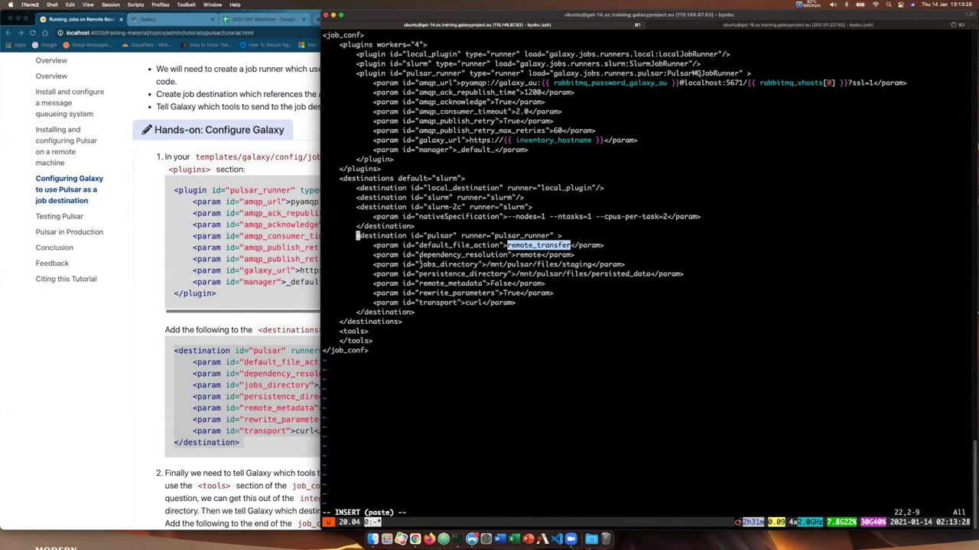
pyautogui.moveTo(418, 254); pyautogui.dragTo(541, 255)
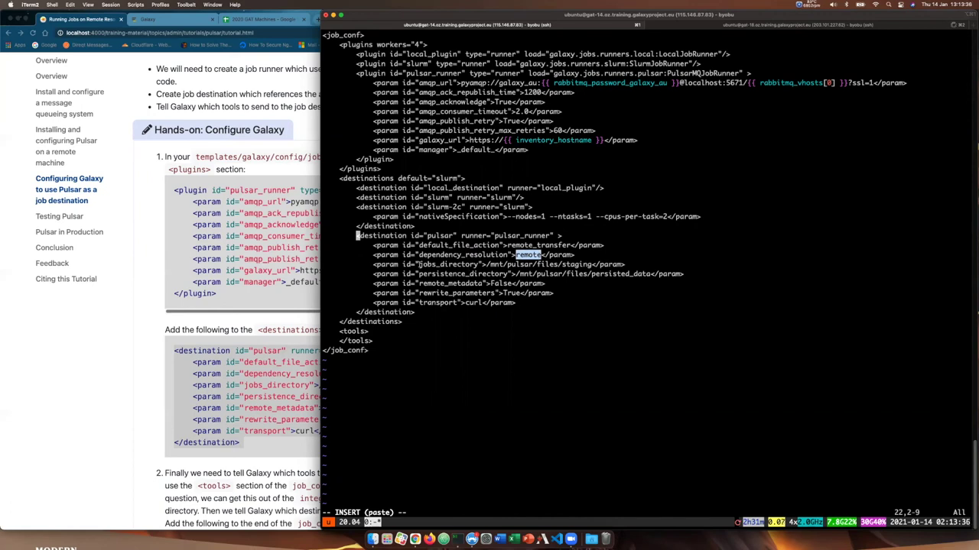
pyautogui.moveTo(419, 264); pyautogui.dragTo(478, 264)
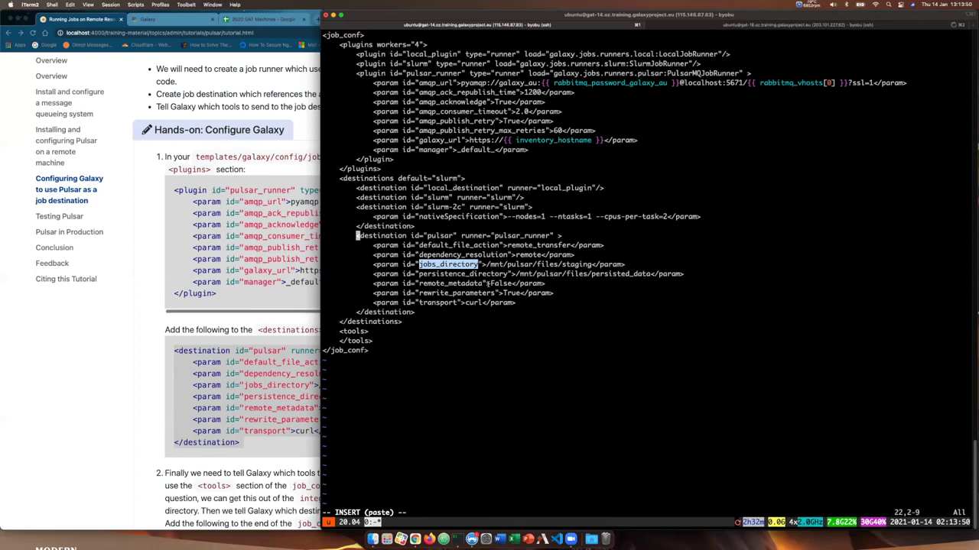
pyautogui.moveTo(491, 284); pyautogui.dragTo(511, 284)
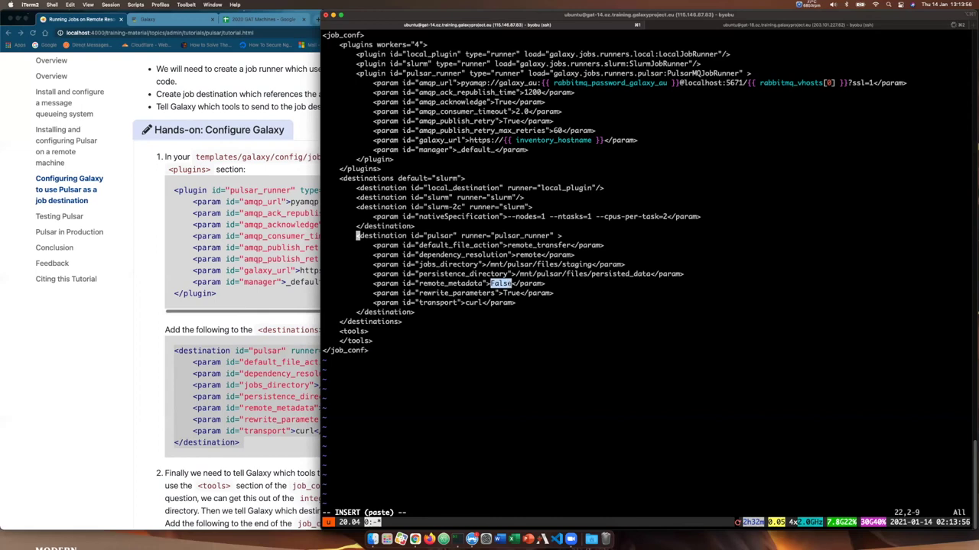
pyautogui.moveTo(503, 293); pyautogui.dragTo(520, 293)
pyautogui.moveTo(464, 303); pyautogui.dragTo(481, 304)
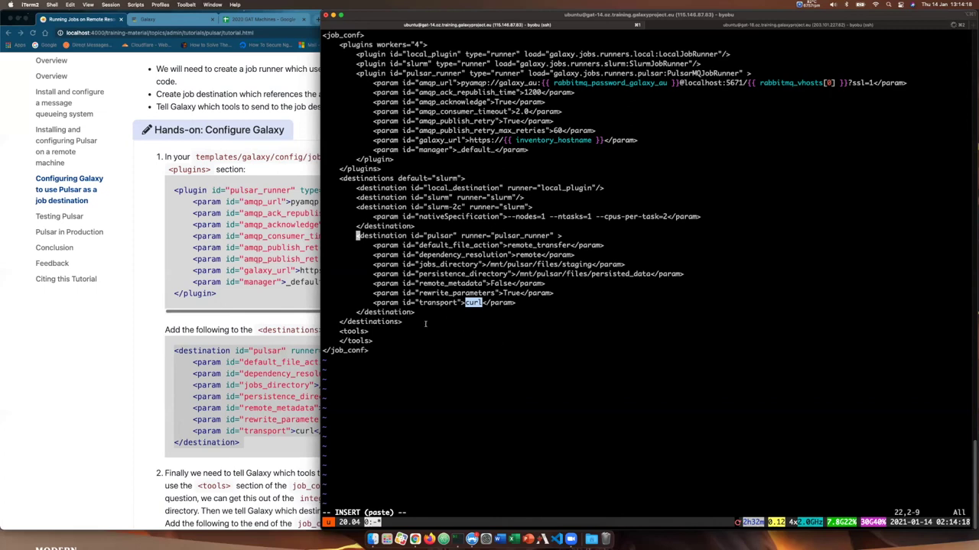
# Step: Copy the tutorial's bwa tool line into job_conf.xml.j2 under <tools>, routed to pulsar
pyautogui.click(134, 383)
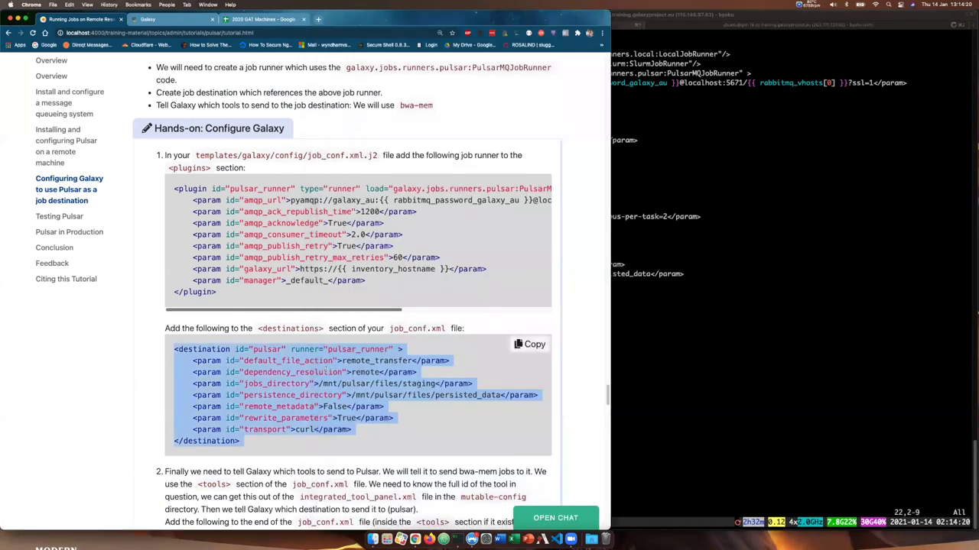
pyautogui.scroll(-5, 327, 370)
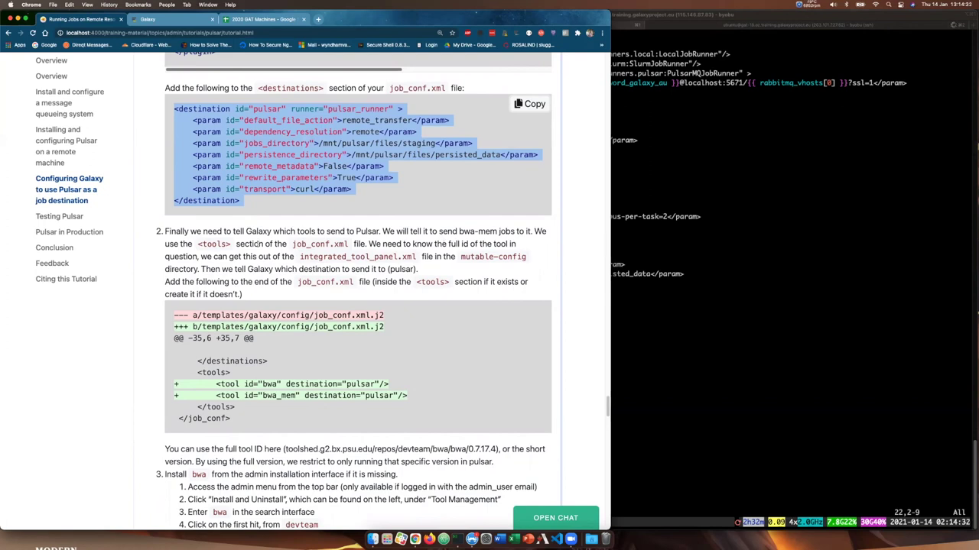
pyautogui.click(662, 320)
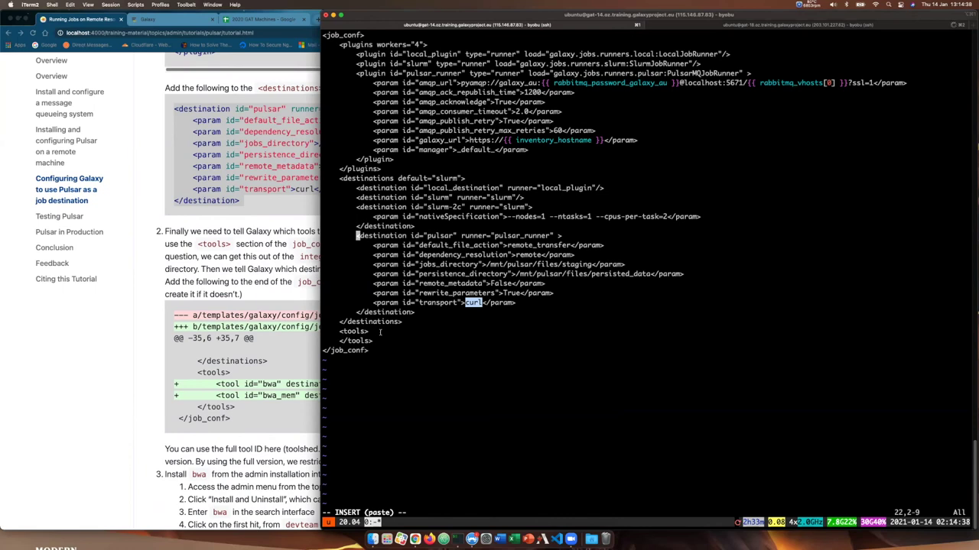
pyautogui.click(225, 394)
pyautogui.moveTo(215, 384); pyautogui.dragTo(396, 385)
pyautogui.press('super+c')
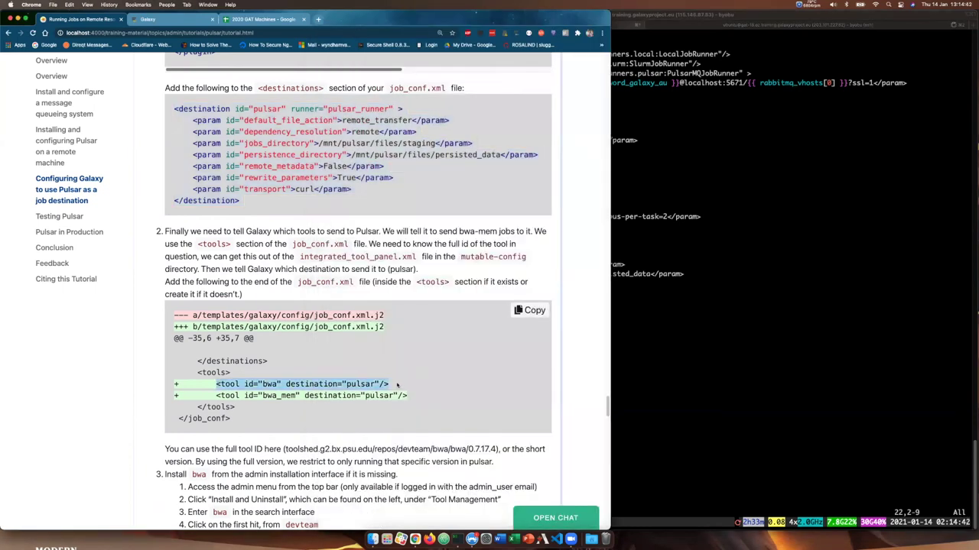
pyautogui.press('super+Tab')
pyautogui.press('Down')
pyautogui.press('Down')
pyautogui.press('Down')
pyautogui.press('Down')
pyautogui.press('Down')
pyautogui.press('Down')
pyautogui.press('Down')
pyautogui.press('Down')
pyautogui.press('Down')
pyautogui.press('Down')
pyautogui.press('End')
pyautogui.press('Return')
pyautogui.press('Tab')
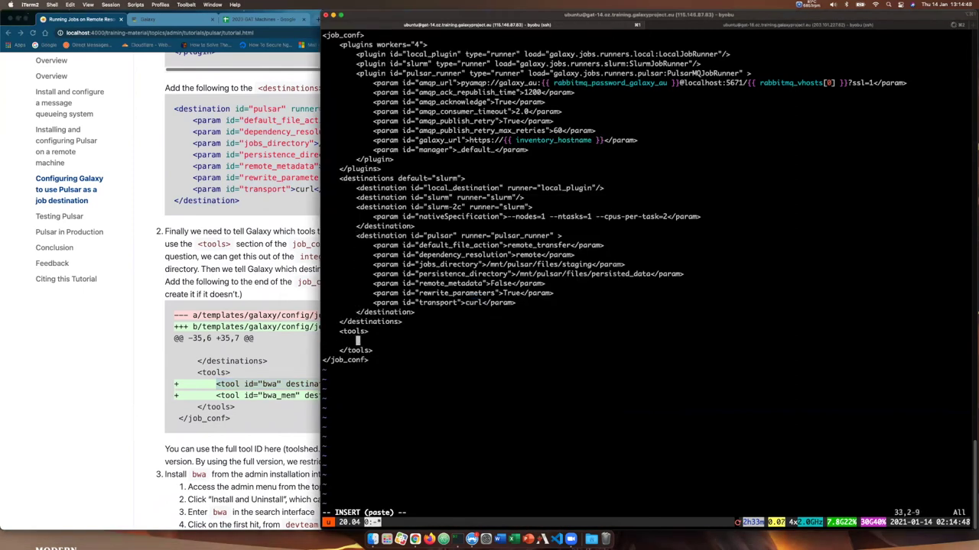
pyautogui.press('super+v')
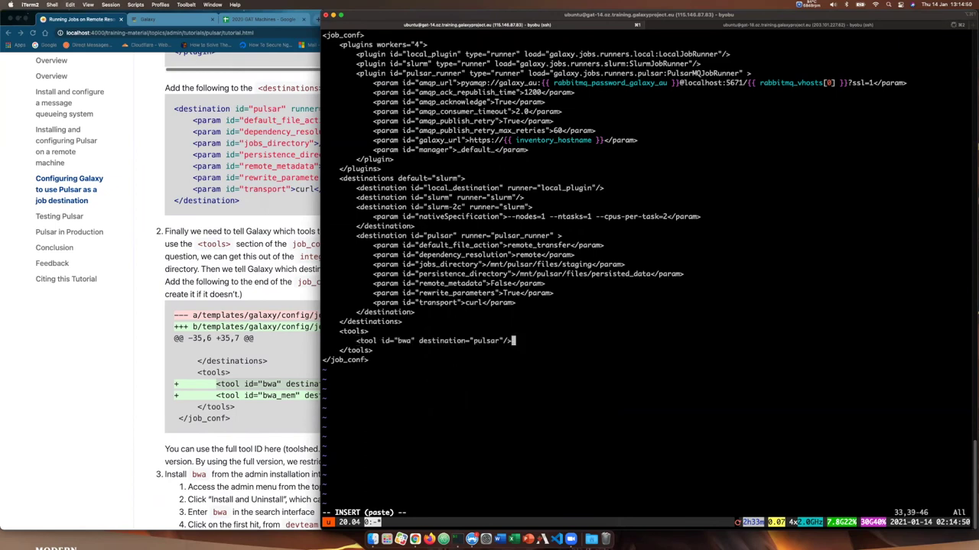
pyautogui.press('Return')
pyautogui.press('Tab')
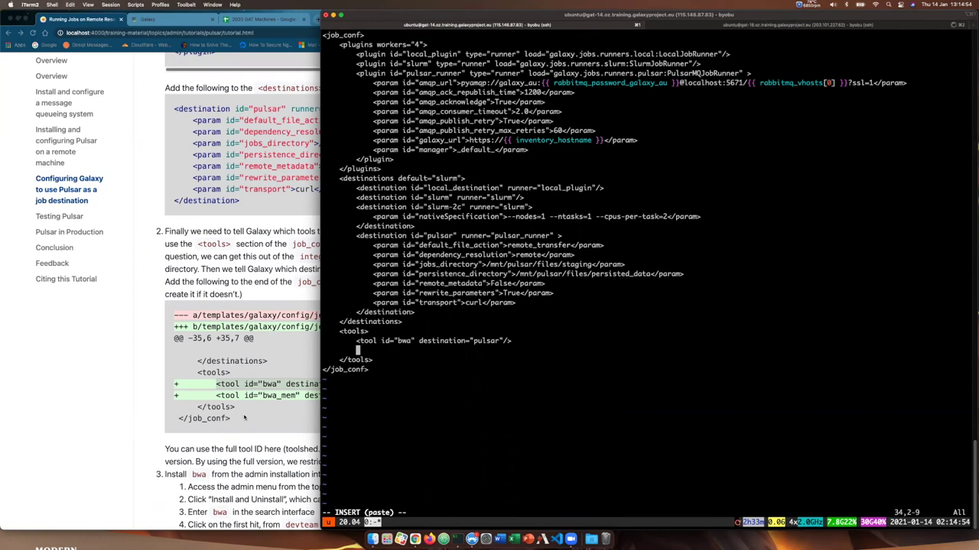
# Step: Add the bwa_mem tool line below the bwa entry and save the file with :wq
pyautogui.click(245, 418)
pyautogui.moveTo(216, 395); pyautogui.dragTo(407, 396)
pyautogui.press('super+c')
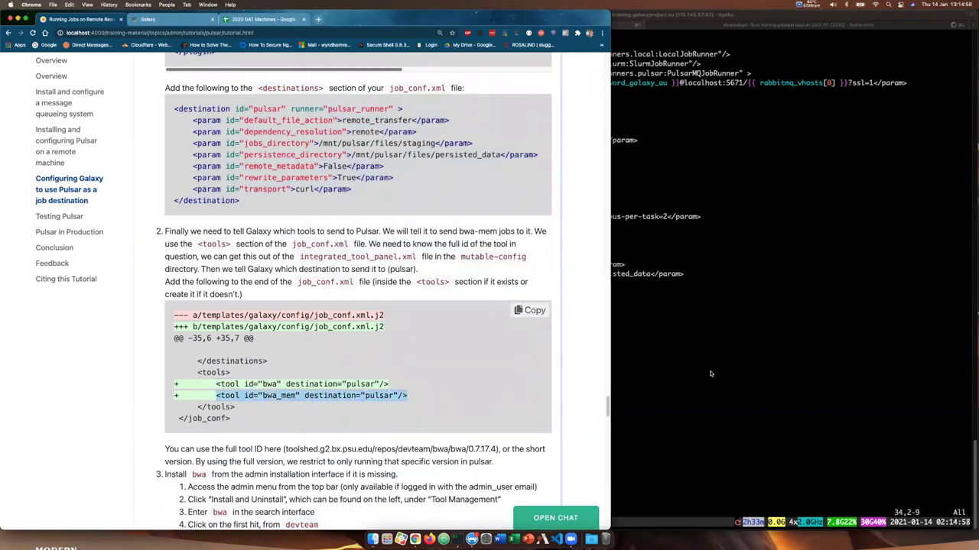
pyautogui.press('super+Tab')
pyautogui.press('super+v')
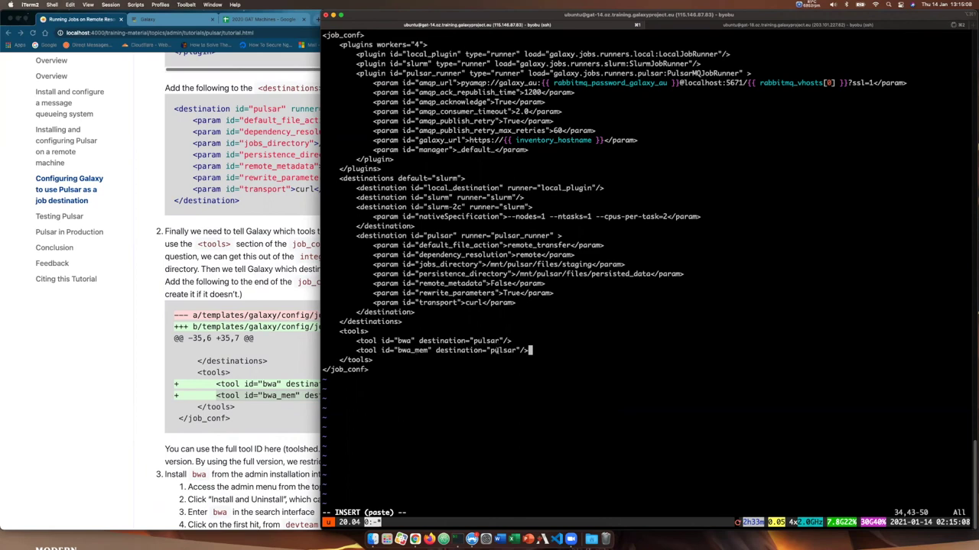
pyautogui.press('Escape')
pyautogui.write(':wq')
pyautogui.press('Return')
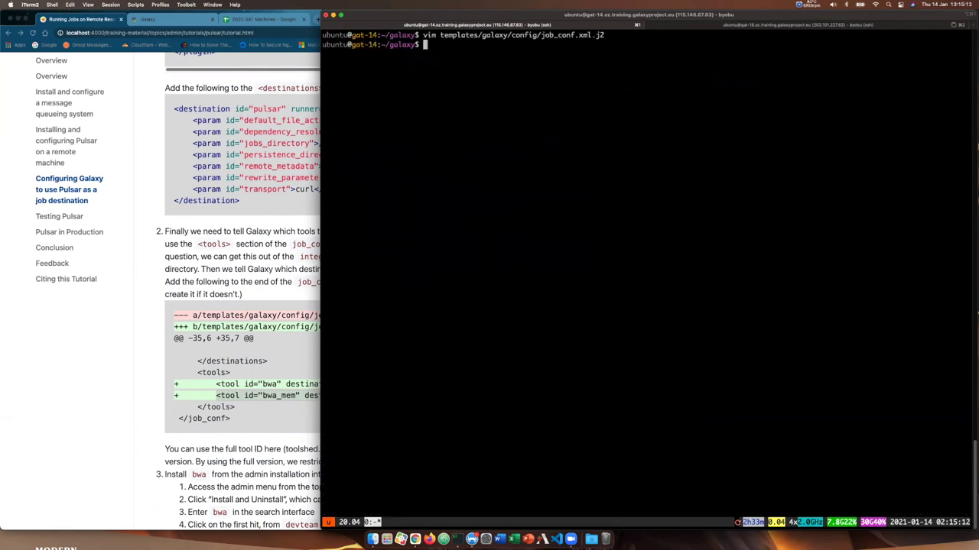
pyautogui.click(134, 293)
# Step: Search the Galaxy Tool Shed for 'bwa' and confirm devteam bwa revision 22 is installed
pyautogui.scroll(-3, 264, 320)
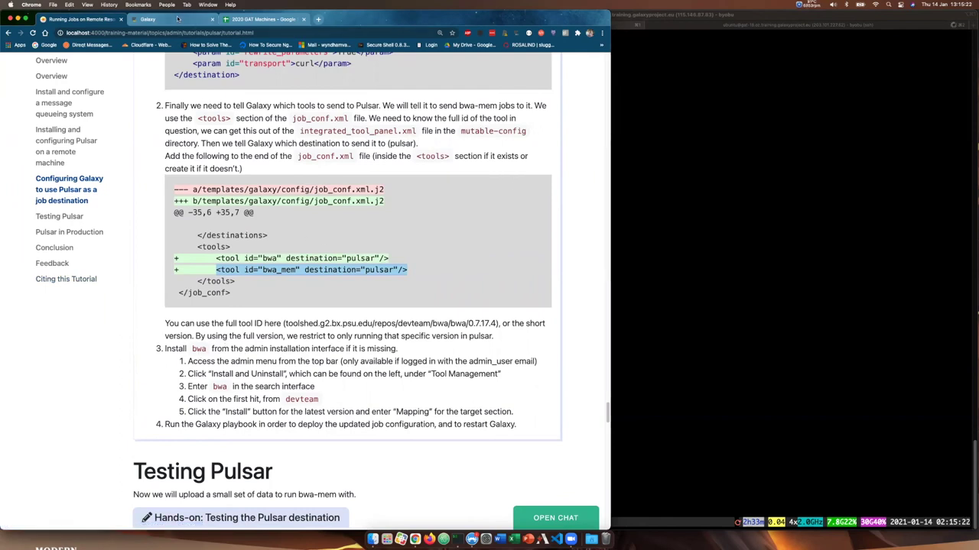
pyautogui.click(177, 19)
pyautogui.click(330, 65)
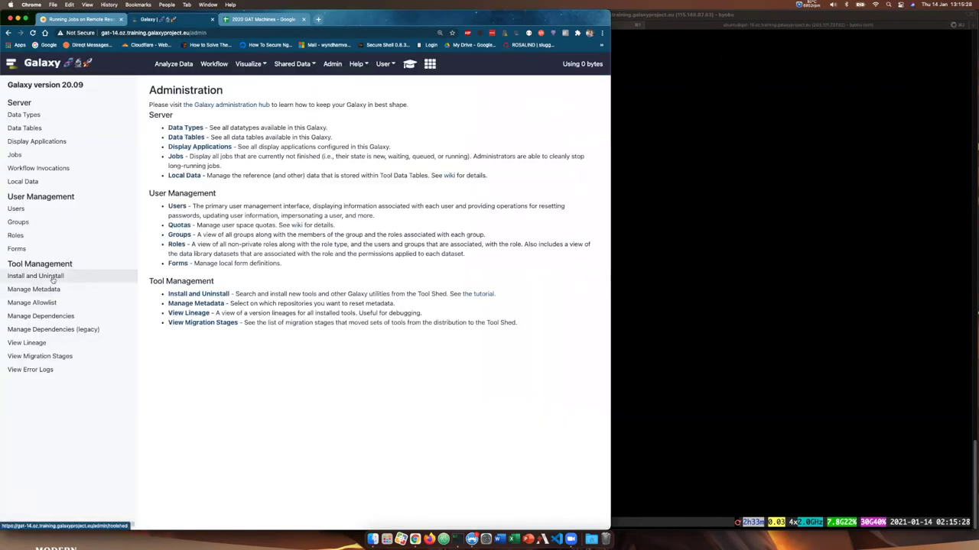
pyautogui.click(51, 279)
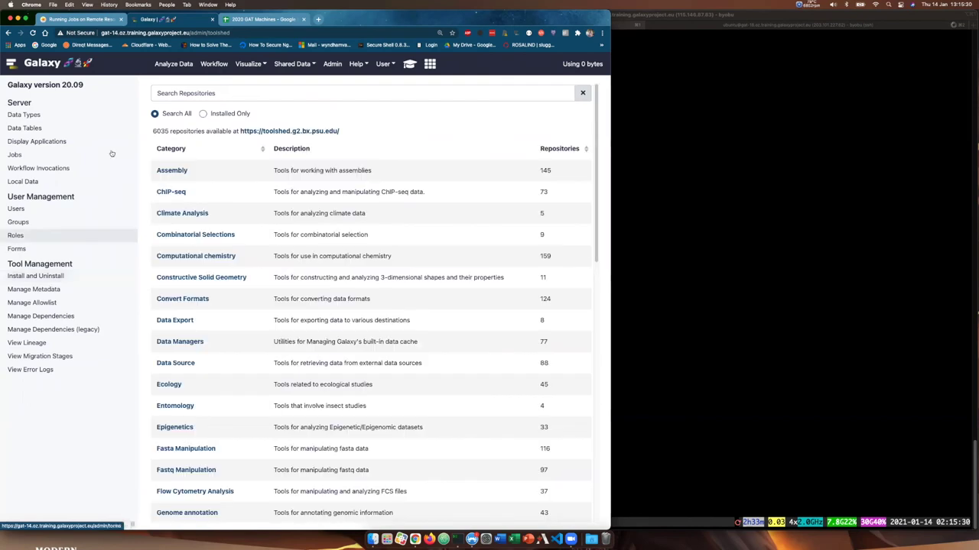
pyautogui.click(229, 93)
pyautogui.write('bwa')
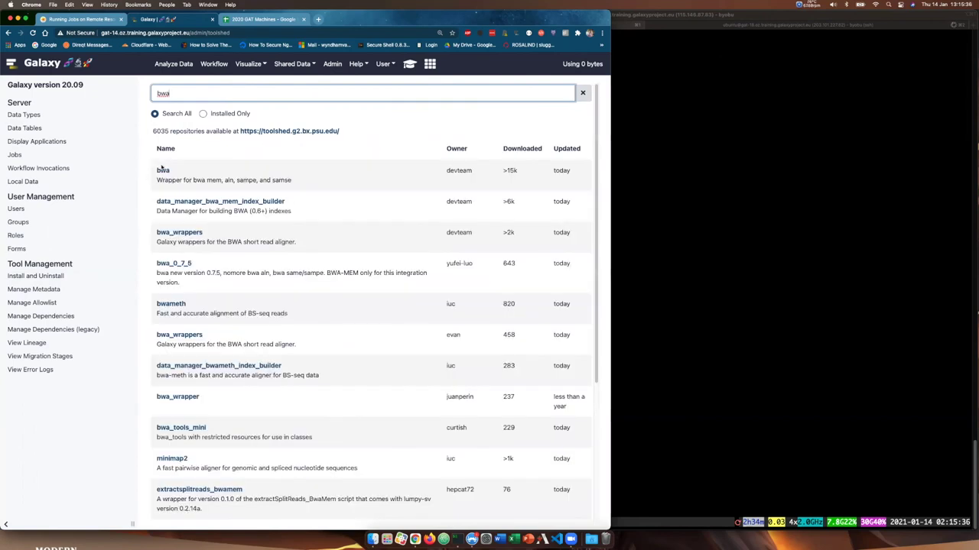
pyautogui.click(162, 171)
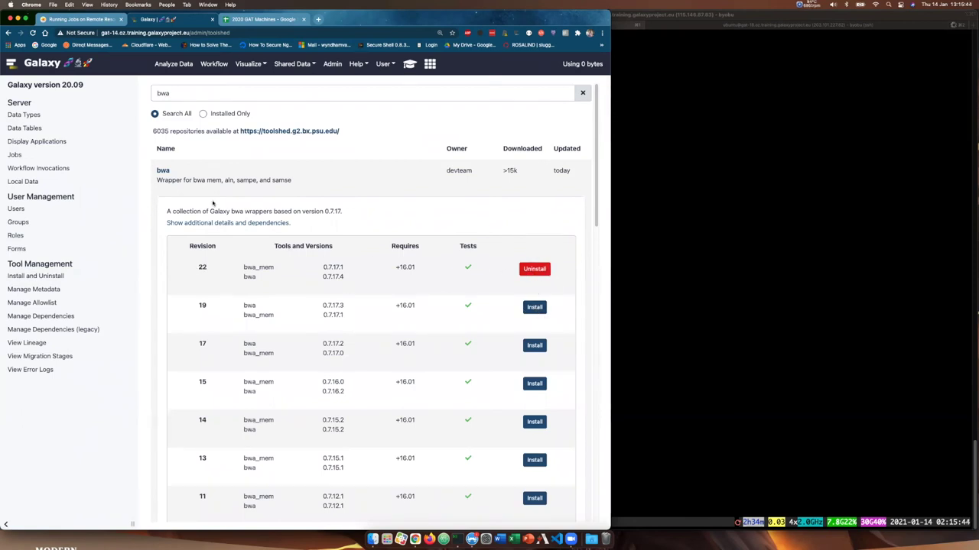
pyautogui.click(170, 66)
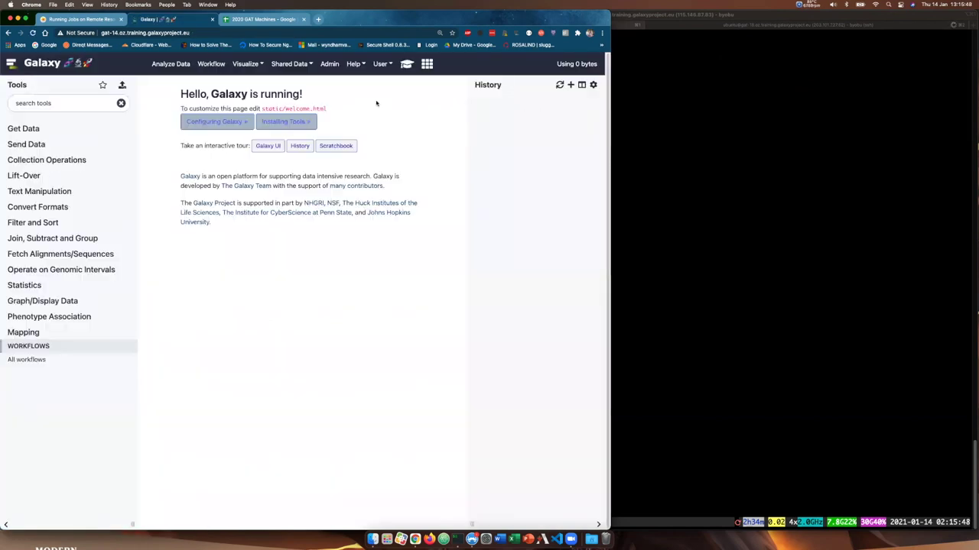
# Step: Highlight the tutorial's step 4 on running the Galaxy playbook, then return to the terminal
pyautogui.click(704, 194)
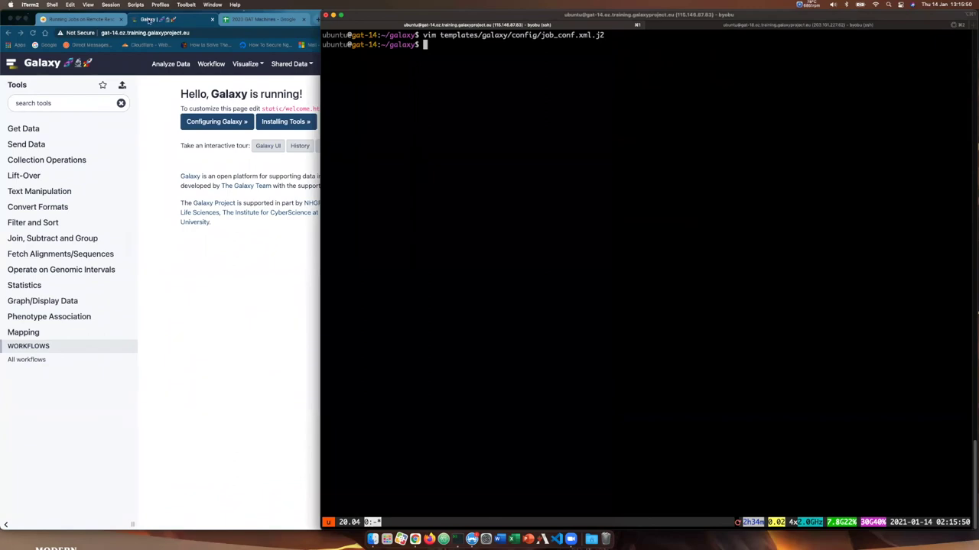
pyautogui.click(104, 18)
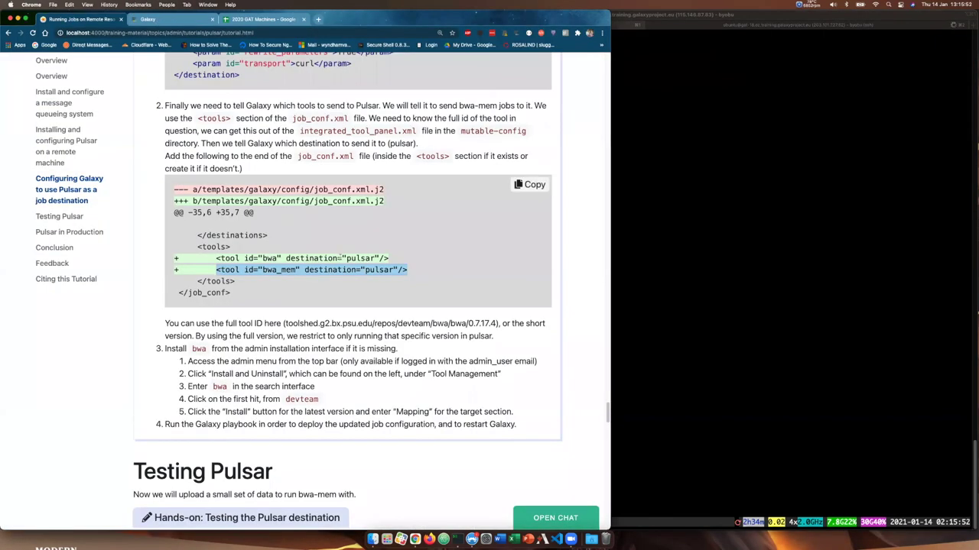
pyautogui.moveTo(164, 425); pyautogui.dragTo(517, 426)
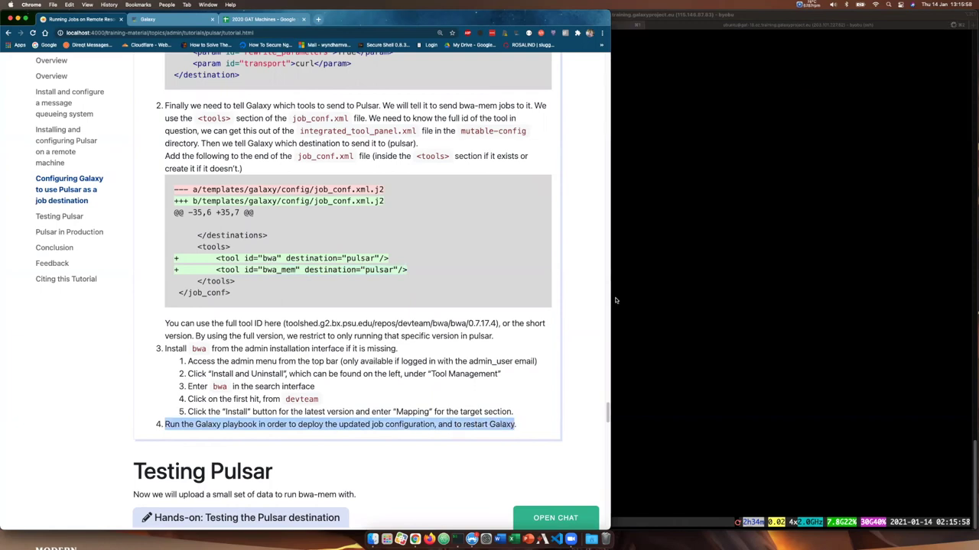
pyautogui.click(651, 269)
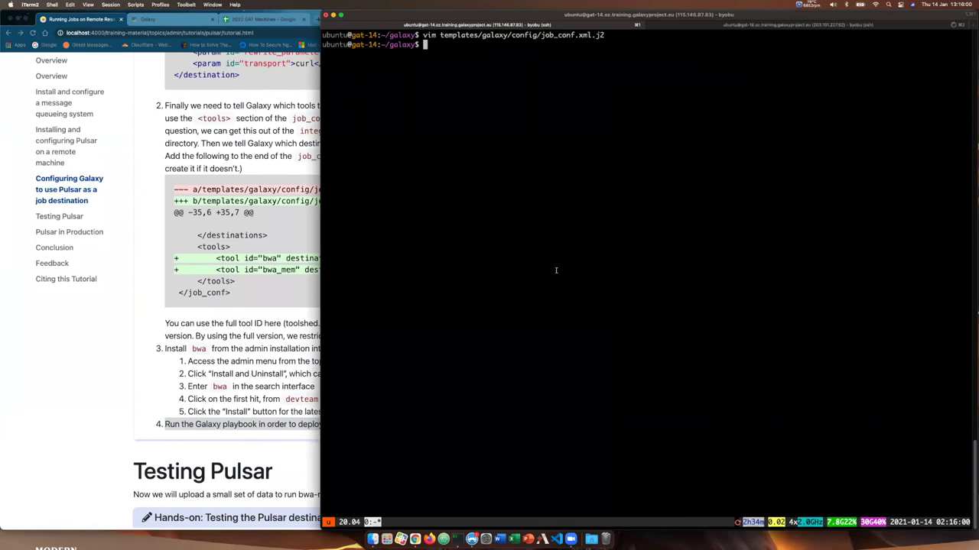
# Step: Run ansible-playbook galaxy.yml -u ubuntu and let it finish with changed=2, failed=0
pyautogui.write('ansible-playbook galaxy.yml -u ubuntu')
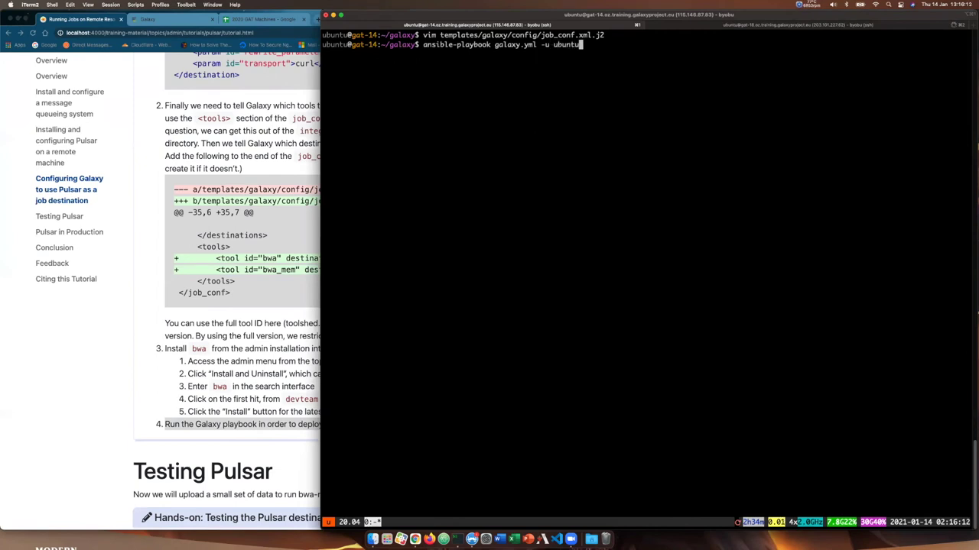
pyautogui.press('Return')
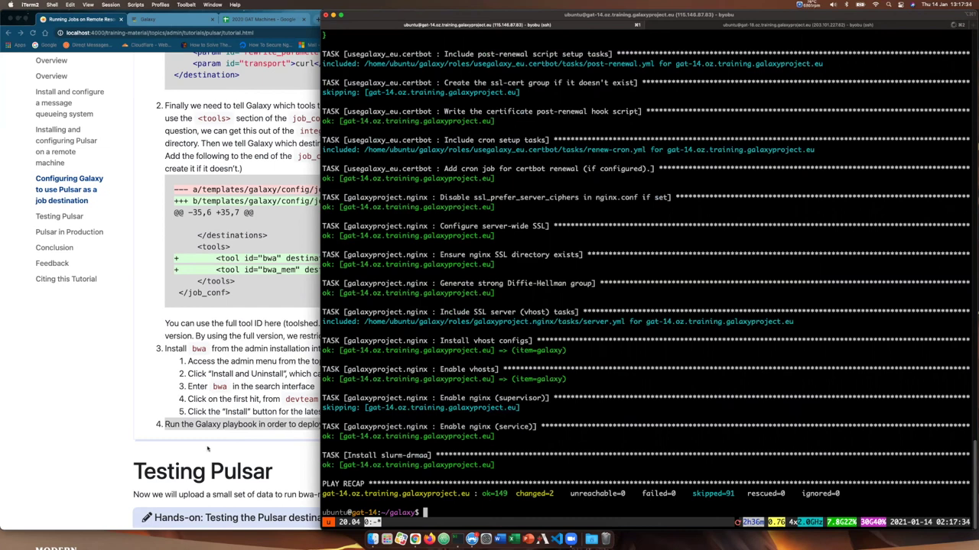
# Step: Check the gat-18 Pulsar session, then follow Galaxy's log on gat-14 with sudo journalctl -fu galaxy
pyautogui.click(729, 31)
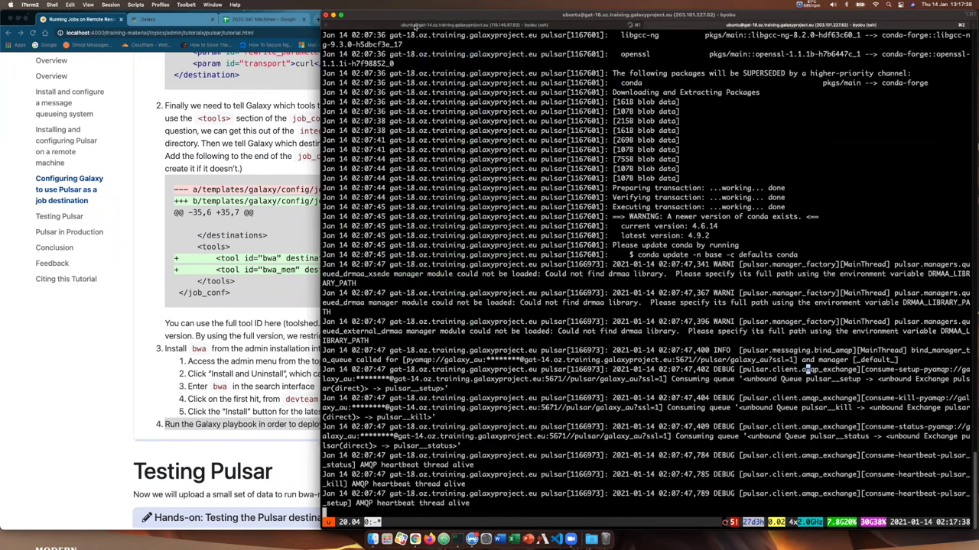
pyautogui.click(415, 27)
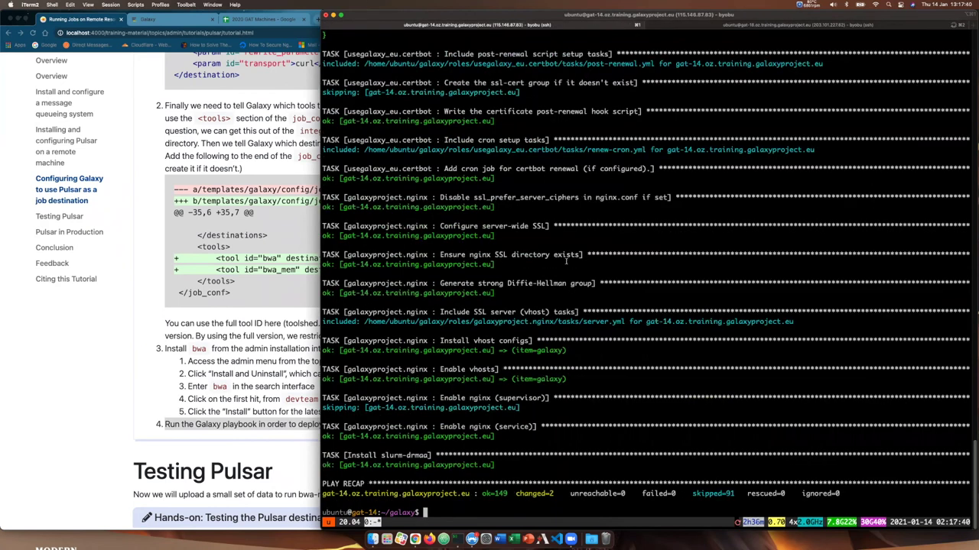
pyautogui.write('sudo journalctl -fu galaxy')
pyautogui.press('Return')
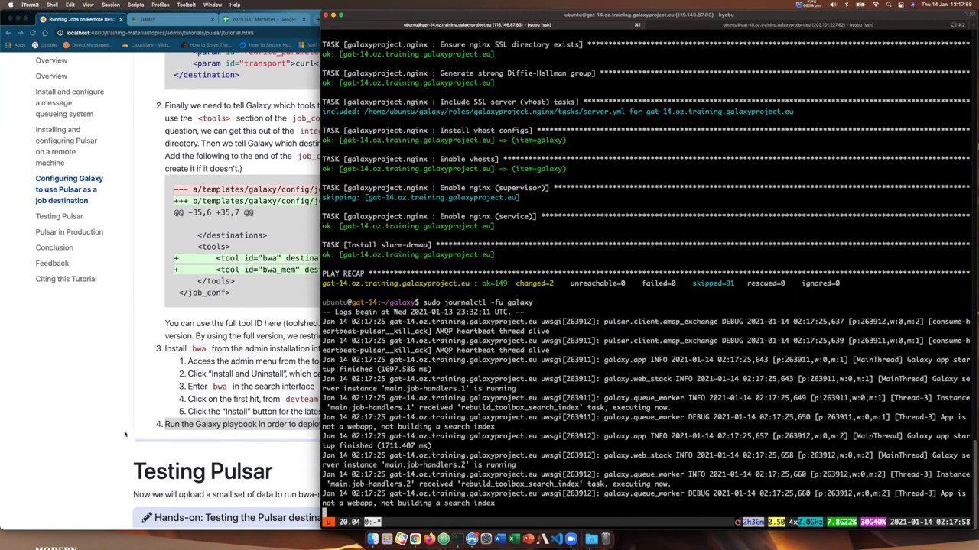
pyautogui.click(100, 435)
# Step: Copy the mutant_R1 and mutant_R2 zenodo FASTQ links from the tutorial's Testing Pulsar section
pyautogui.scroll(-5, 204, 365)
pyautogui.moveTo(215, 279)
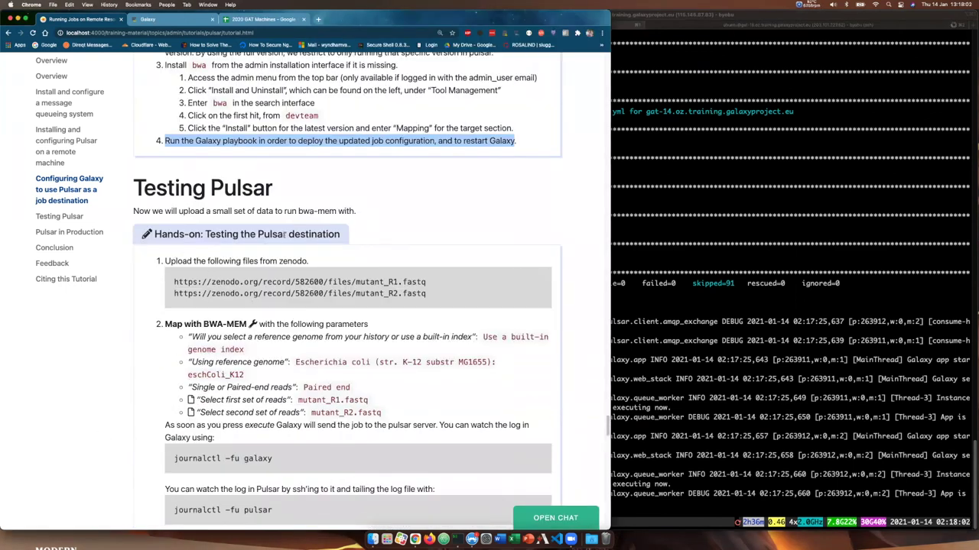
pyautogui.moveTo(169, 269)
pyautogui.click(530, 277)
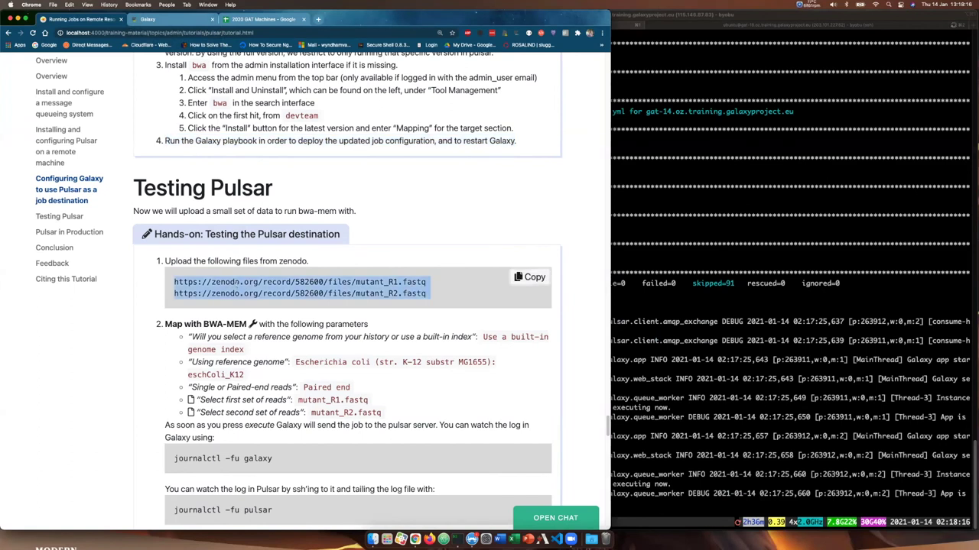
pyautogui.click(150, 21)
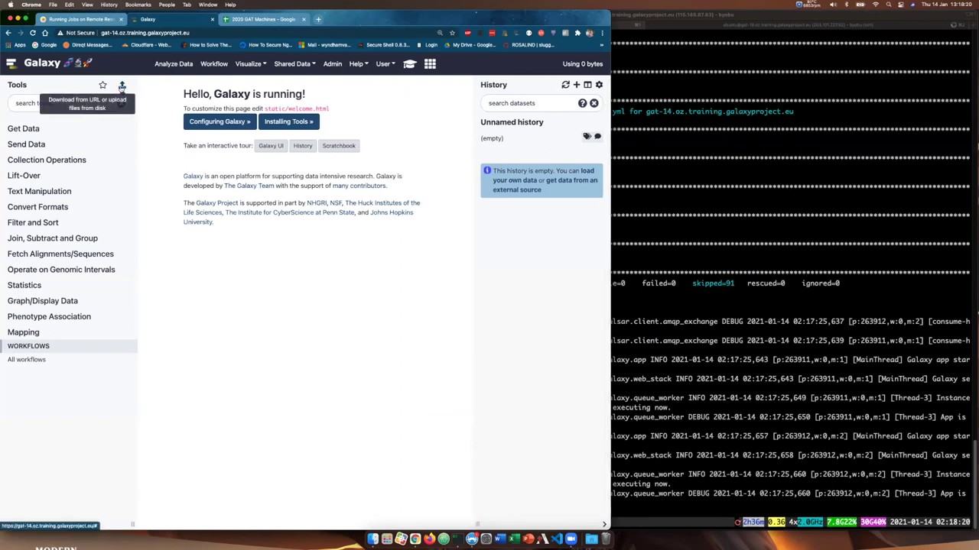
# Step: Paste both zenodo links into Galaxy's Upload dialog as fastqsanger and start the upload
pyautogui.click(122, 85)
pyautogui.click(326, 310)
pyautogui.click(254, 202)
pyautogui.press('super+v')
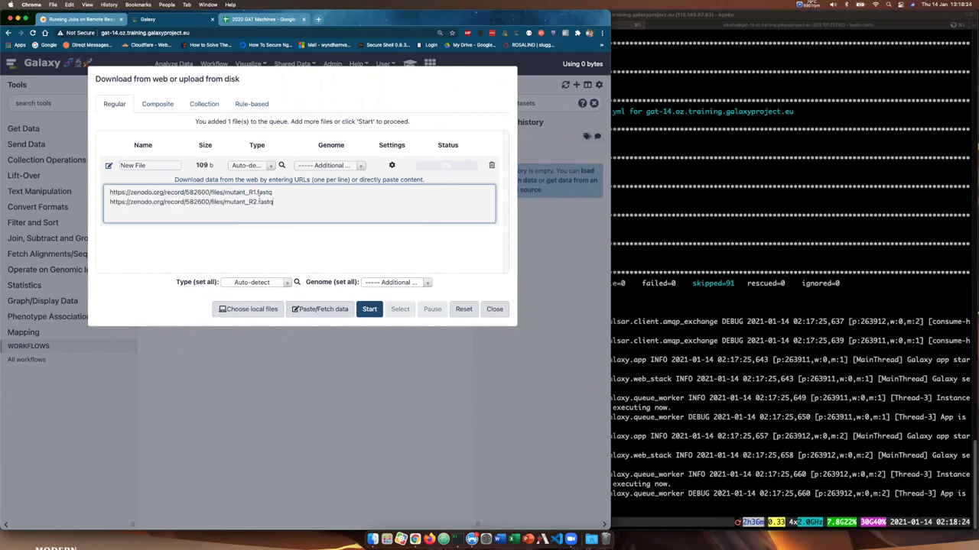
pyautogui.click(257, 166)
pyautogui.write('fastqsa')
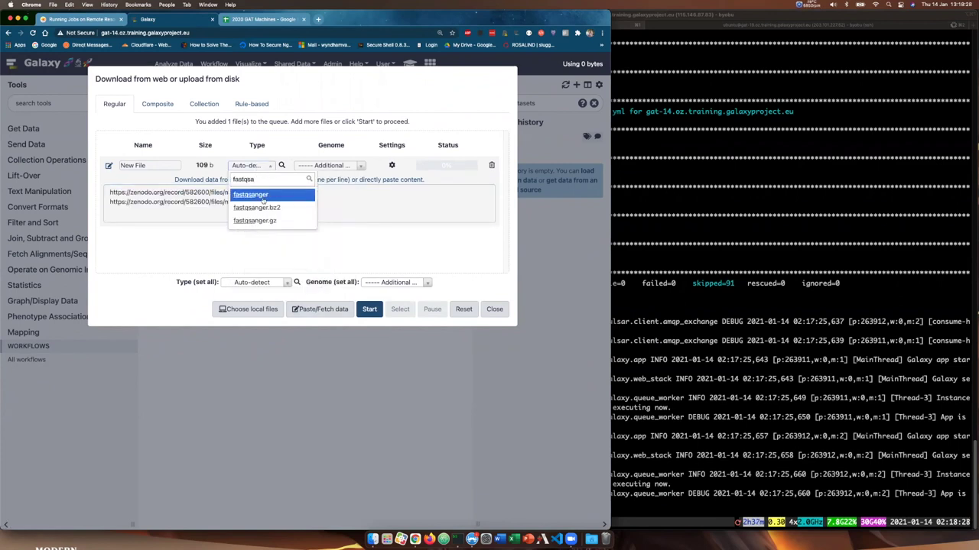
pyautogui.click(263, 195)
pyautogui.click(372, 309)
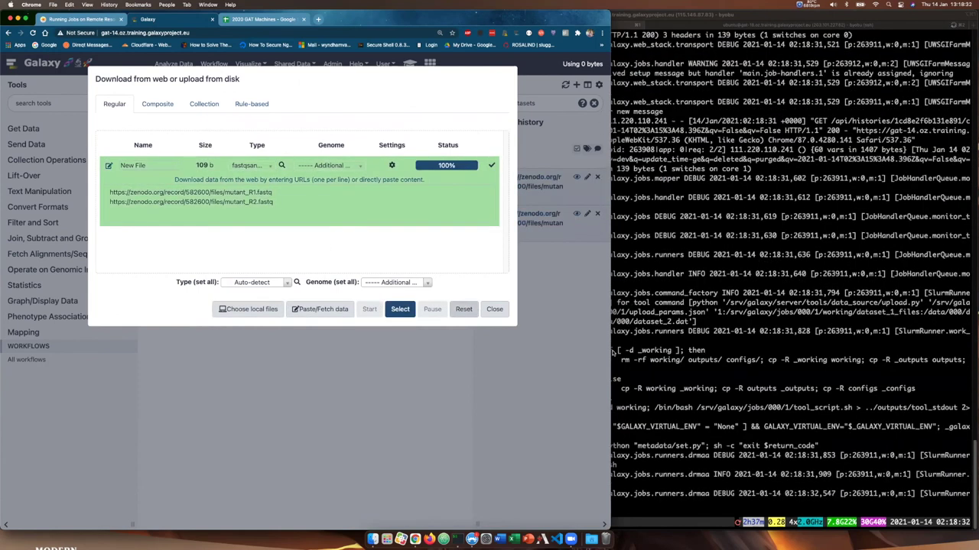
# Step: Check the Galaxy server log, then close the finished upload window
pyautogui.click(667, 207)
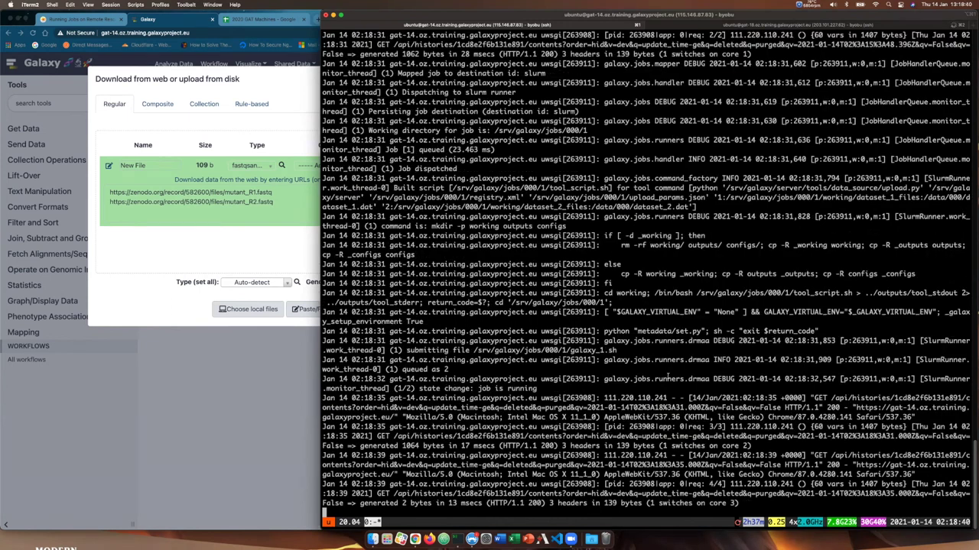
pyautogui.click(223, 402)
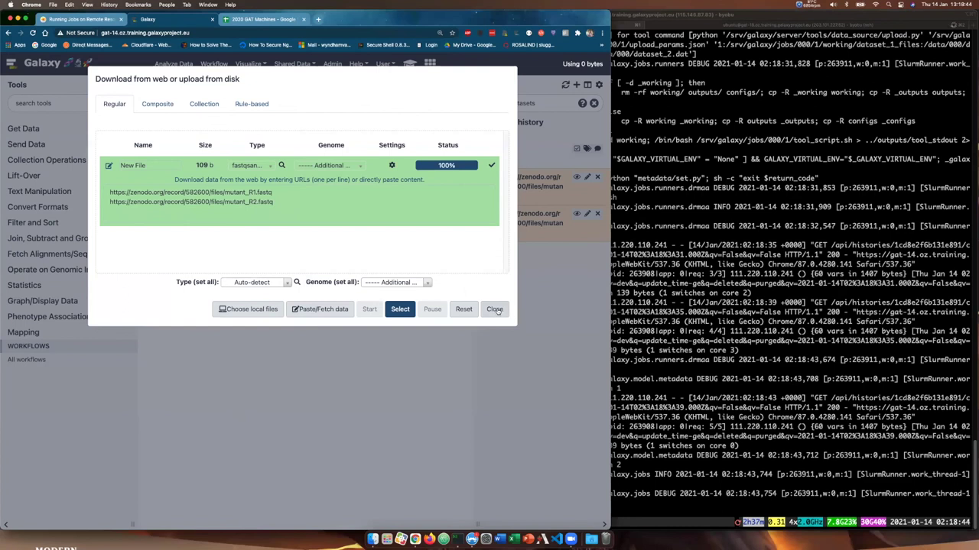
pyautogui.click(495, 310)
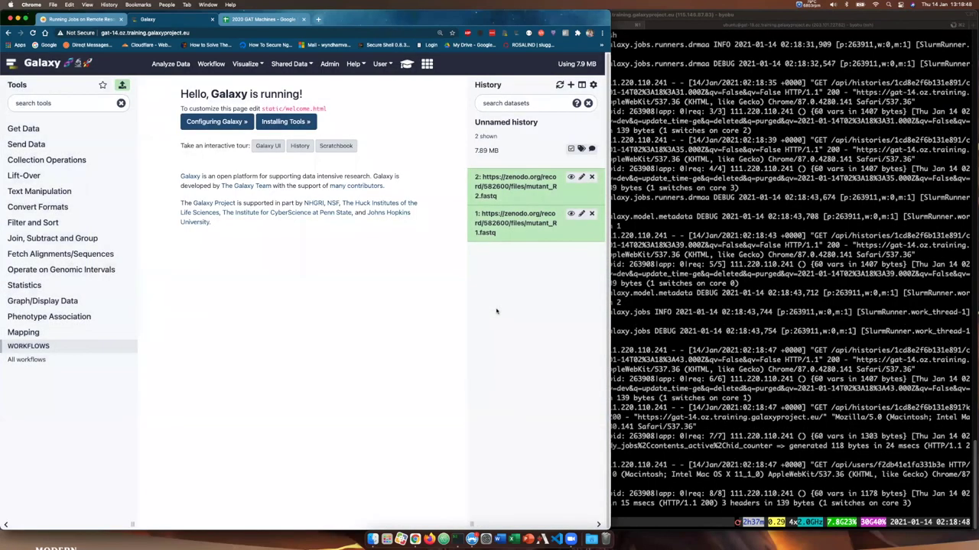
# Step: Preview the mutant_R2 reads and note the tutorial's Escherichia coli reference for BWA-MEM
pyautogui.click(570, 177)
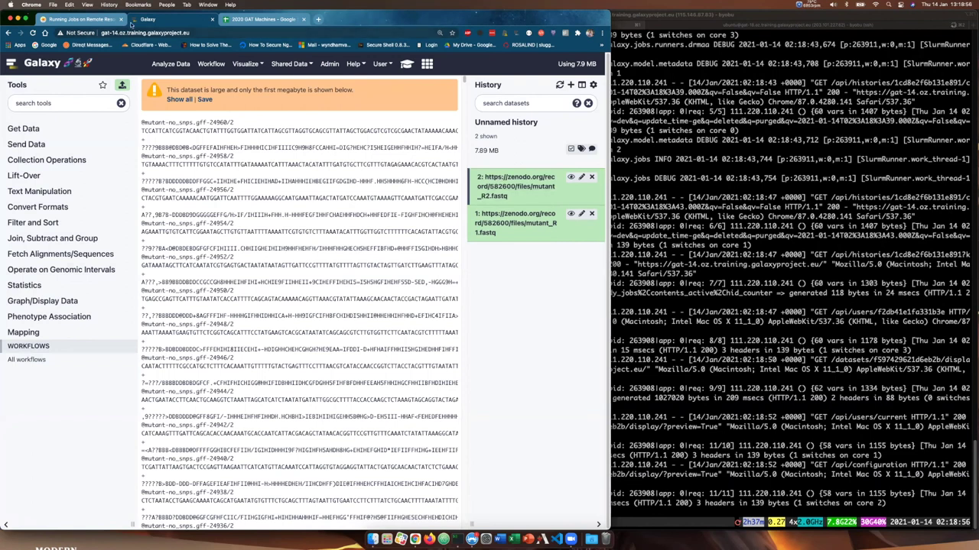
pyautogui.click(80, 19)
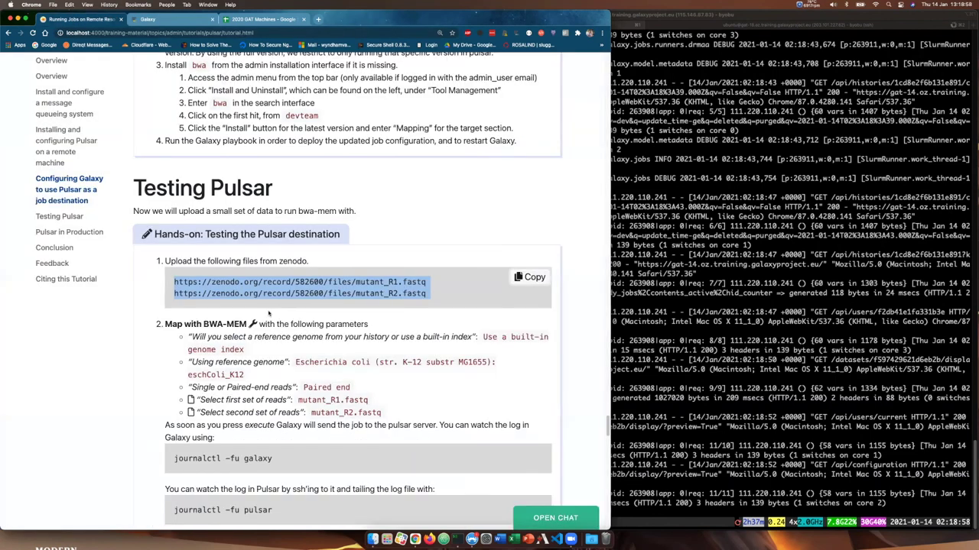
pyautogui.scroll(-3, 330, 351)
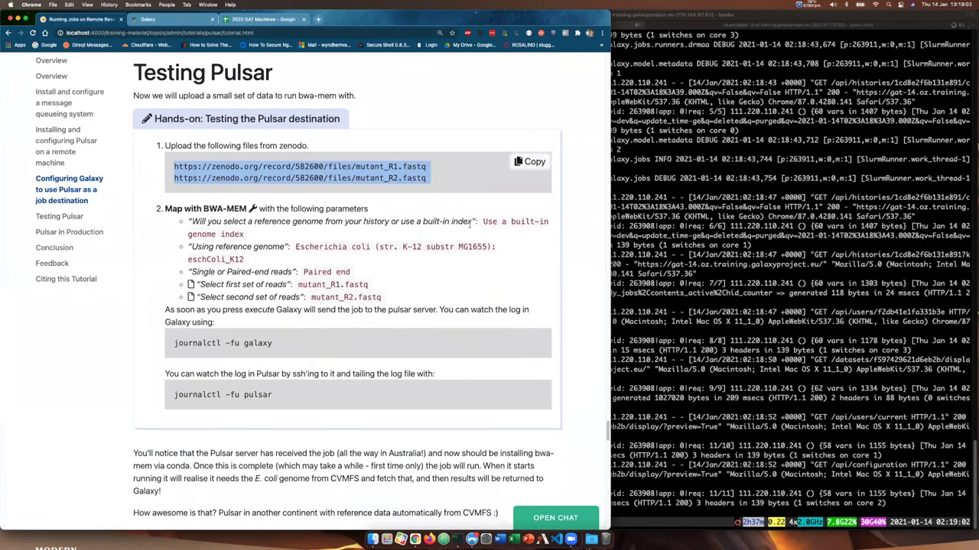
pyautogui.moveTo(295, 246); pyautogui.dragTo(373, 247)
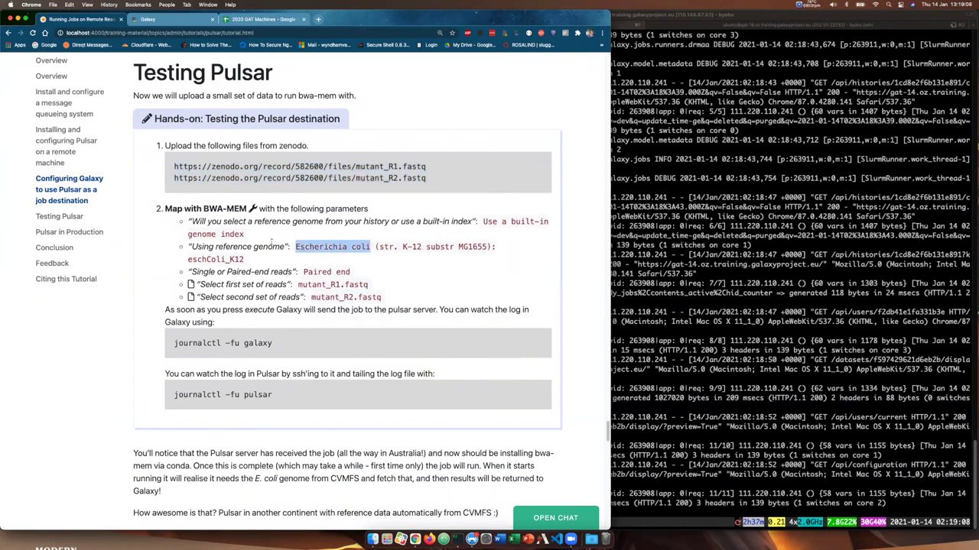
pyautogui.click(180, 19)
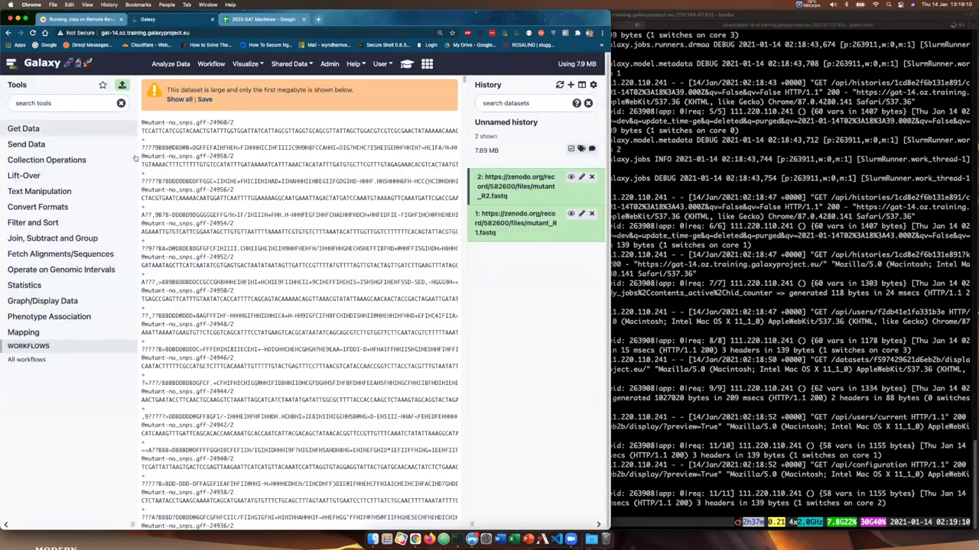
# Step: Set Map with BWA-MEM to the eschColi_K12 genome with mutant_R1.fastq as first reads
pyautogui.click(34, 334)
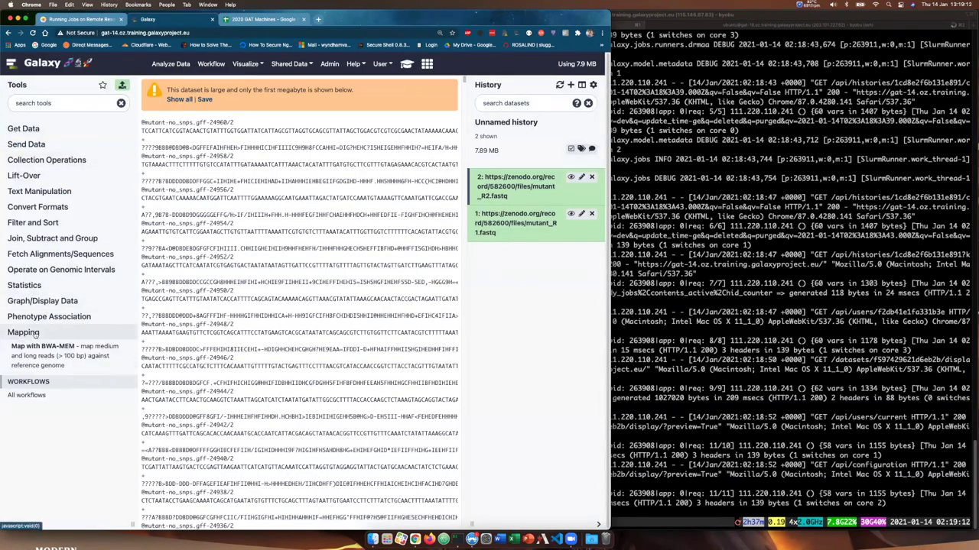
pyautogui.click(42, 348)
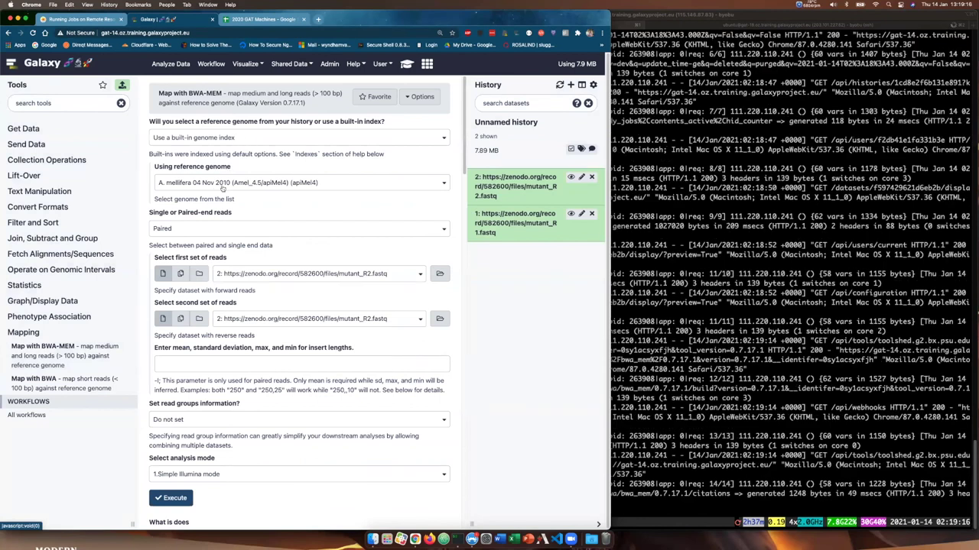
pyautogui.click(224, 186)
pyautogui.write('esc')
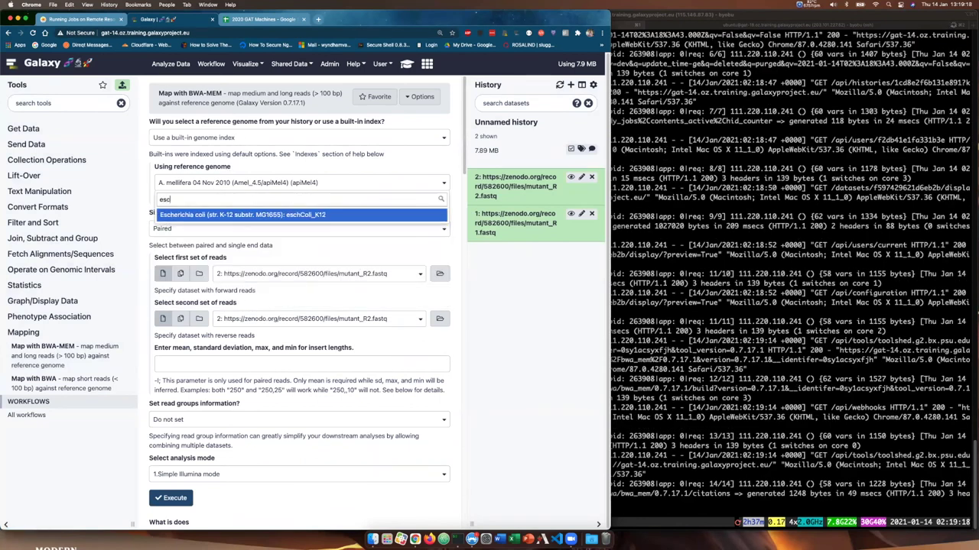
pyautogui.click(205, 215)
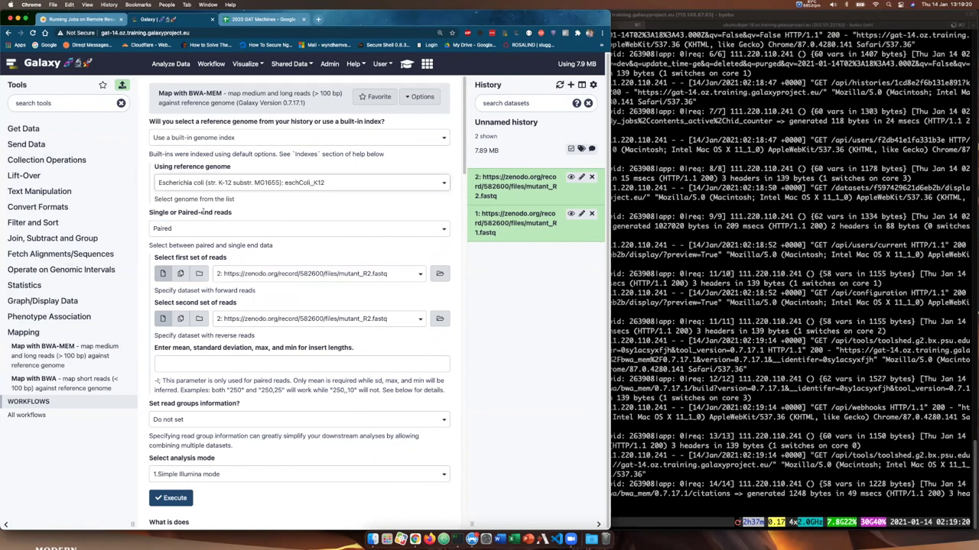
pyautogui.click(319, 277)
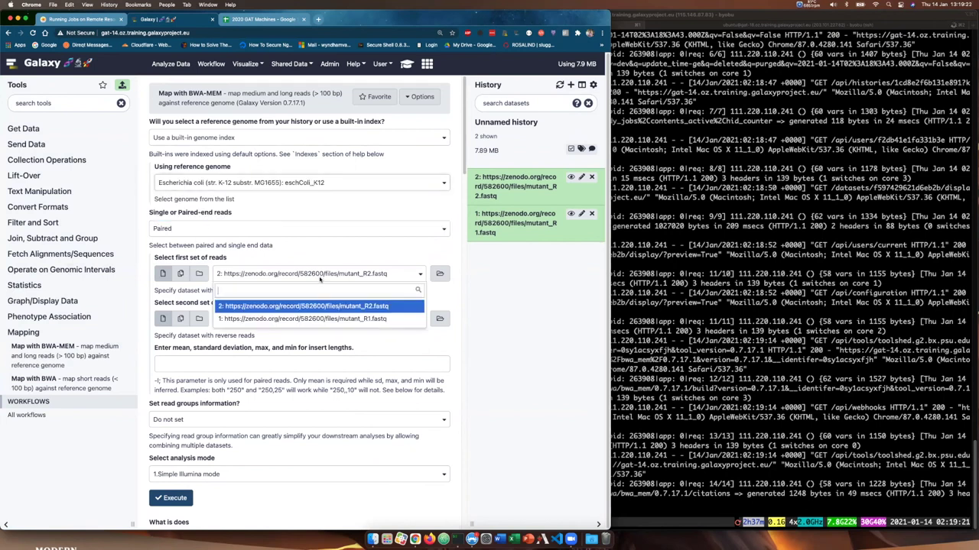
pyautogui.click(331, 322)
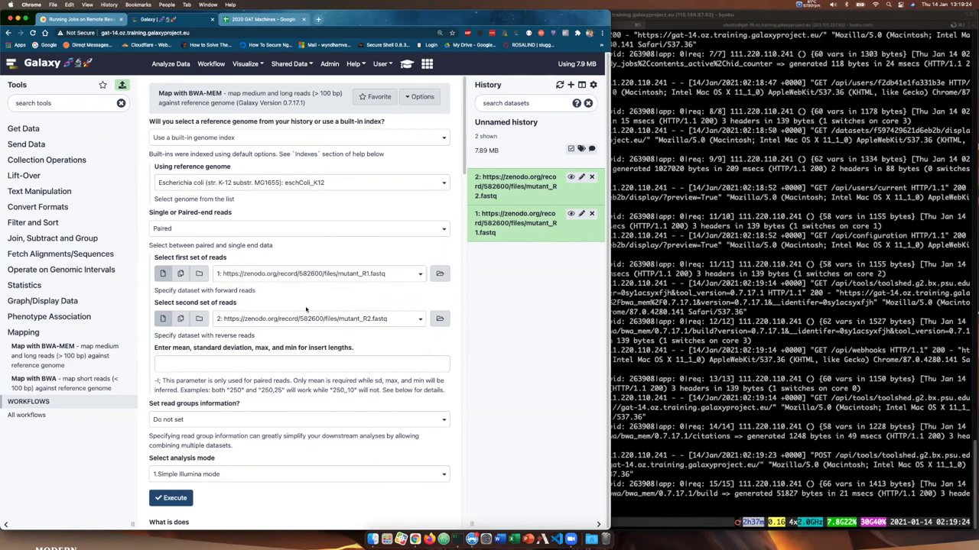
pyautogui.click(61, 19)
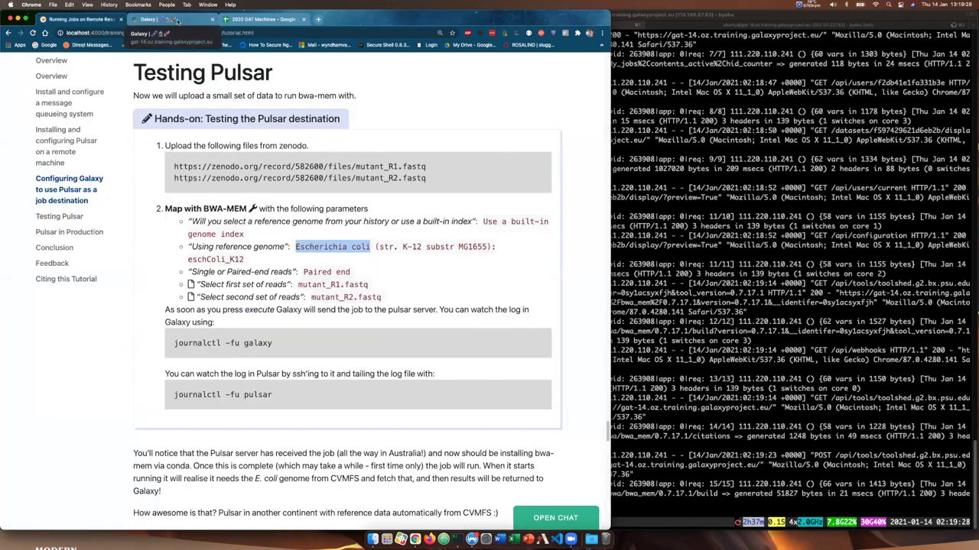
pyautogui.click(174, 19)
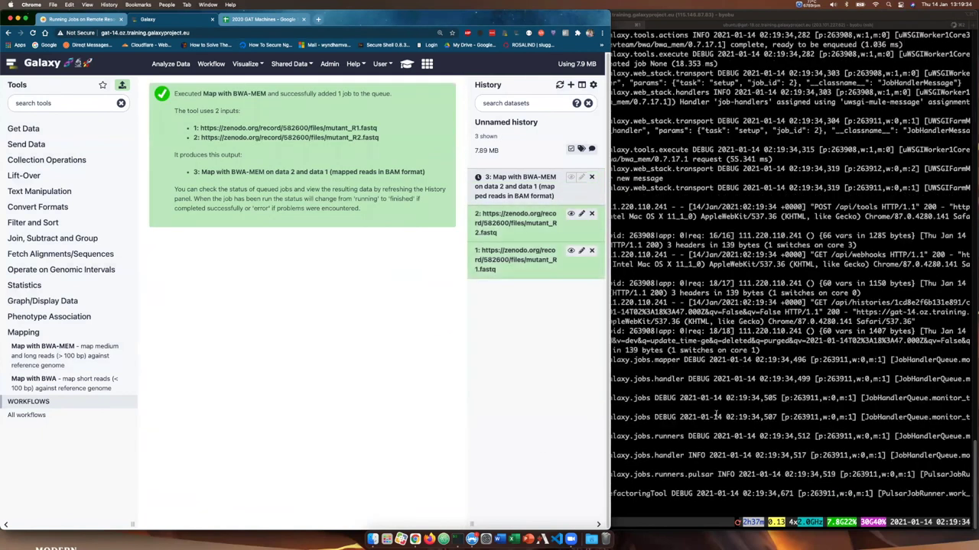
# Step: Inspect the Galaxy log's Pulsar publishing line and Pulsar's conda create command for bwa and samtools
pyautogui.click(692, 422)
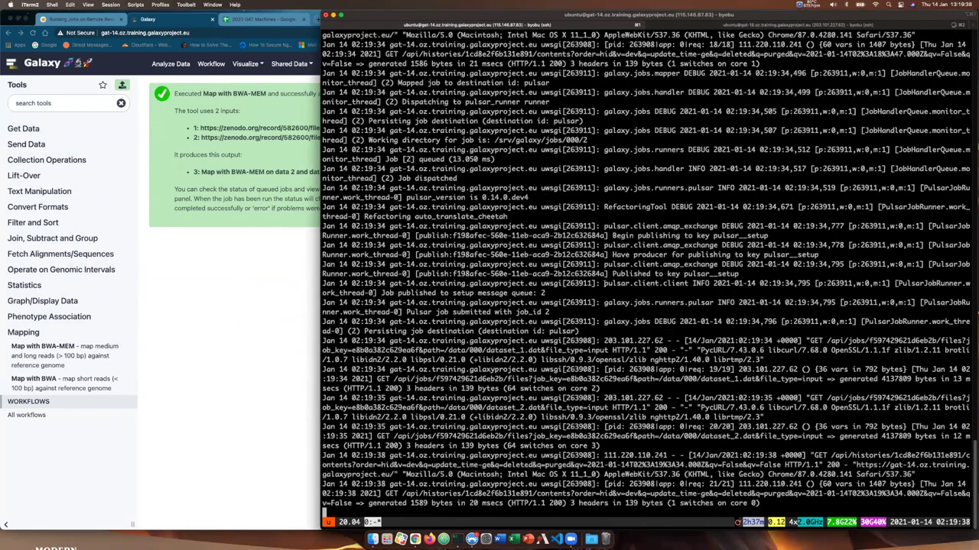
pyautogui.moveTo(605, 226); pyautogui.dragTo(779, 232)
pyautogui.click(741, 247)
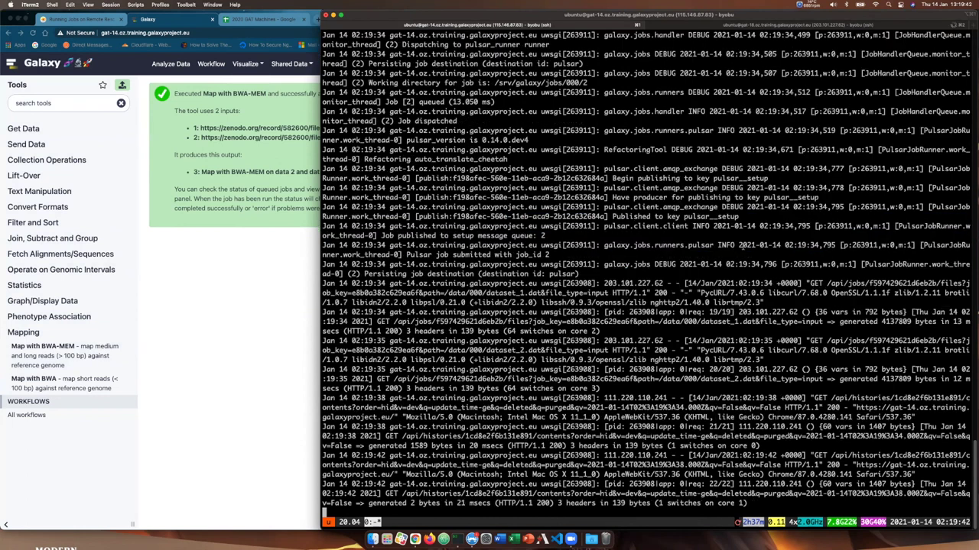
pyautogui.click(737, 25)
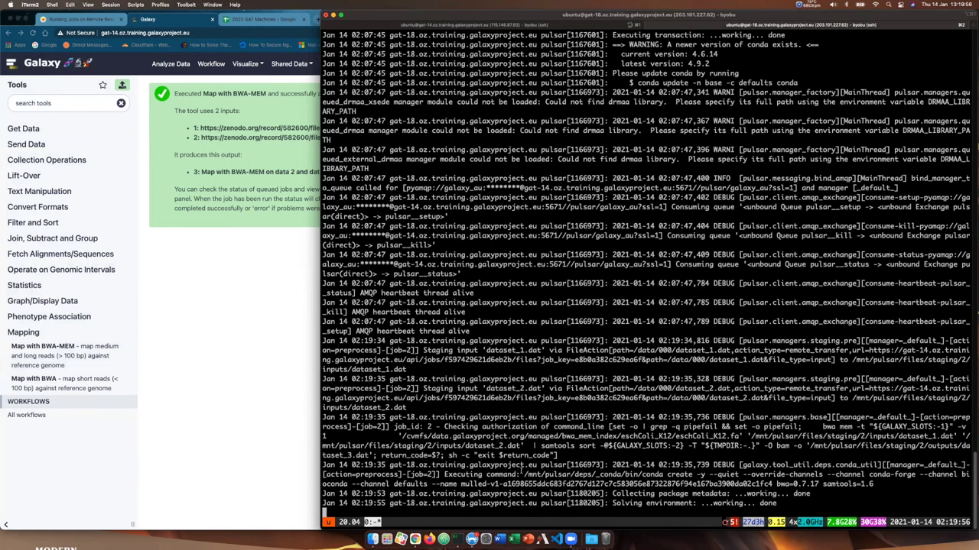
pyautogui.moveTo(523, 474); pyautogui.dragTo(874, 484)
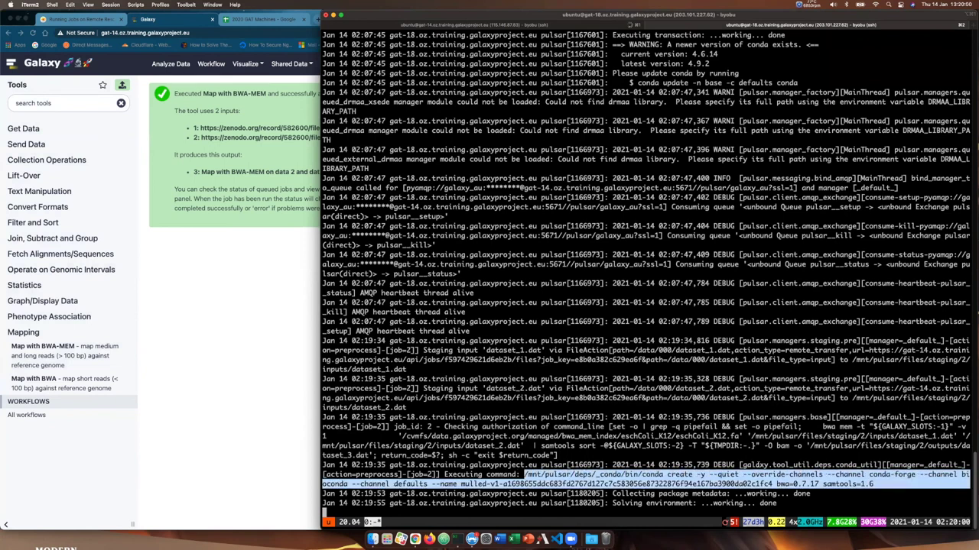
pyautogui.click(732, 461)
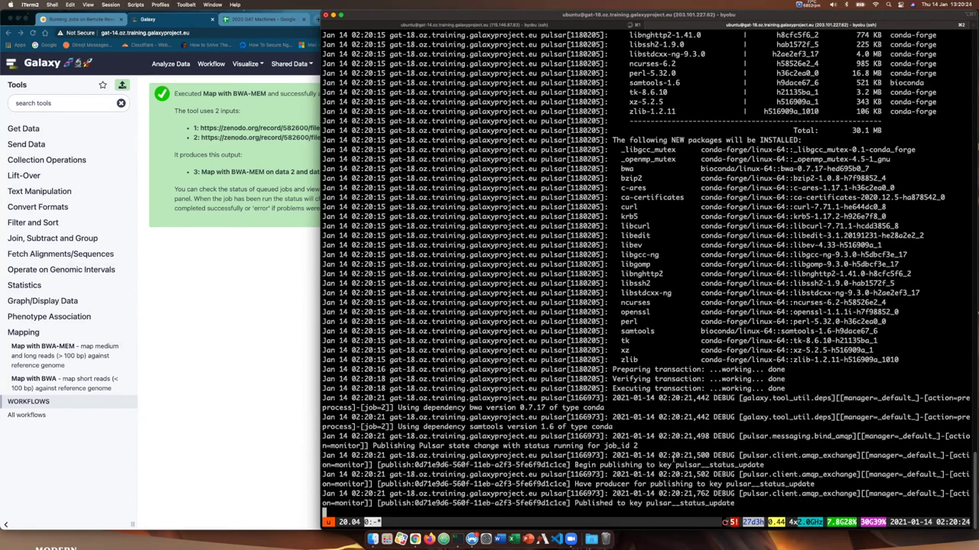
# Step: Monitor the BWA-MEM job in Galaxy alongside Pulsar's log, then stop following the log
pyautogui.click(235, 284)
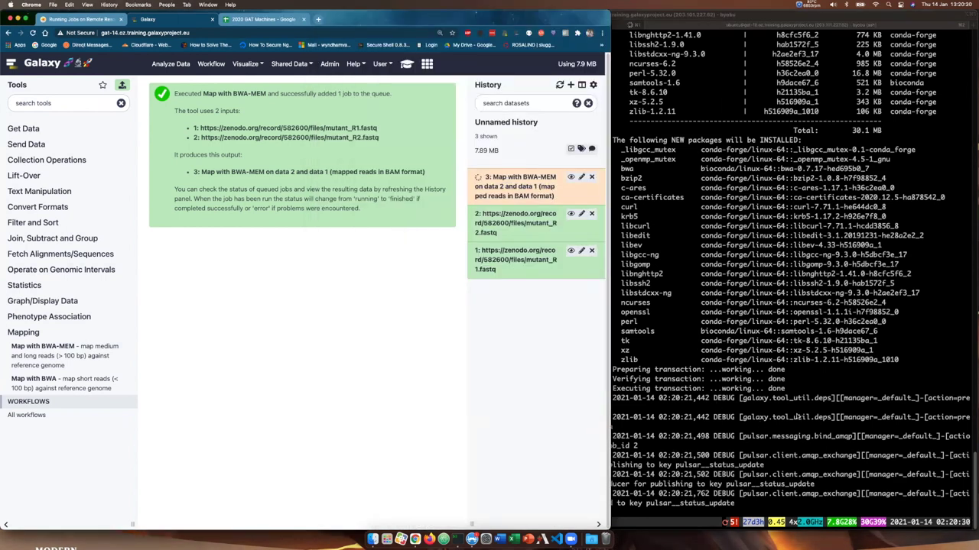
pyautogui.click(770, 431)
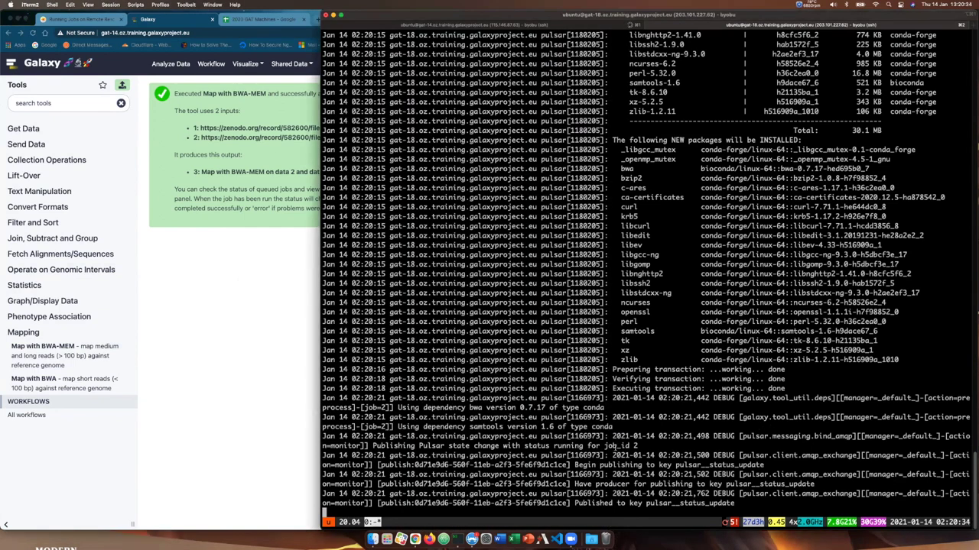
pyautogui.click(224, 350)
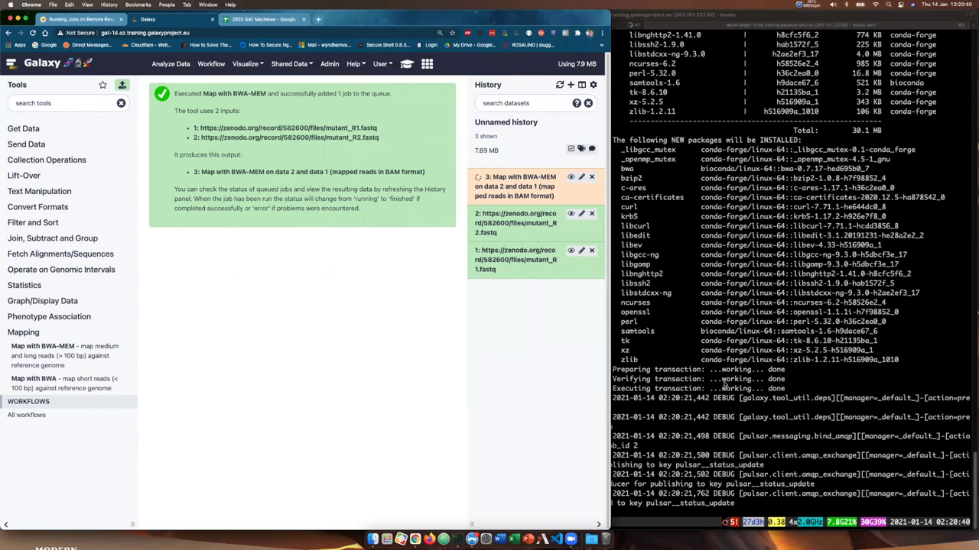
pyautogui.click(735, 411)
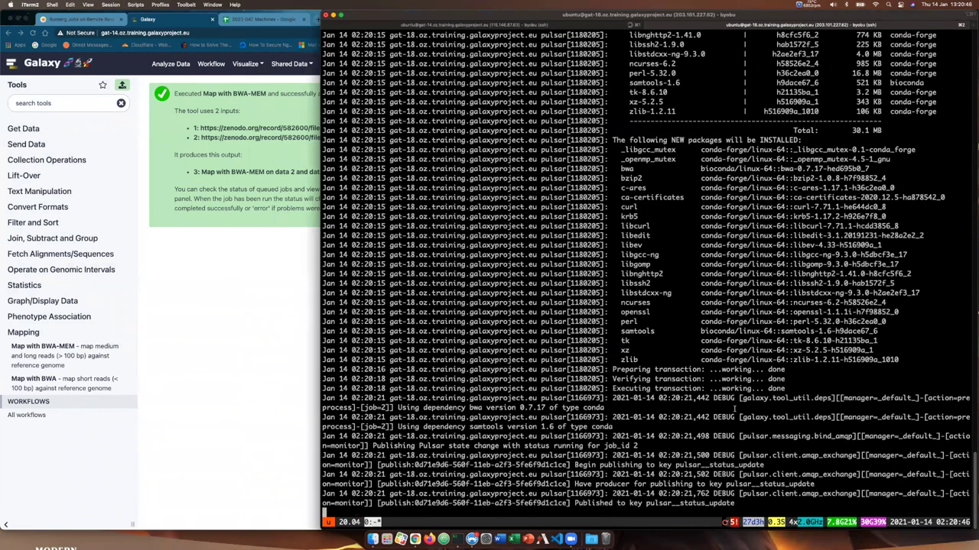
pyautogui.click(220, 314)
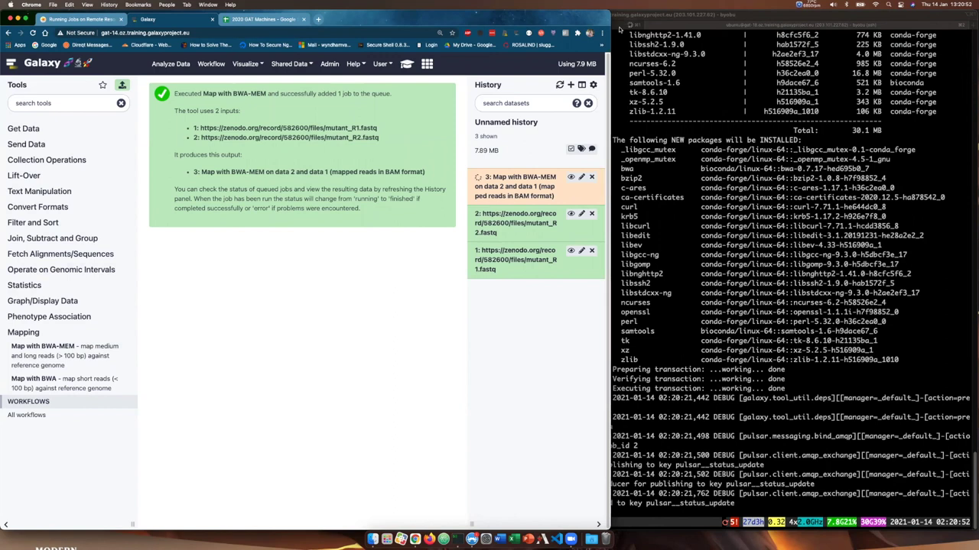
pyautogui.click(619, 28)
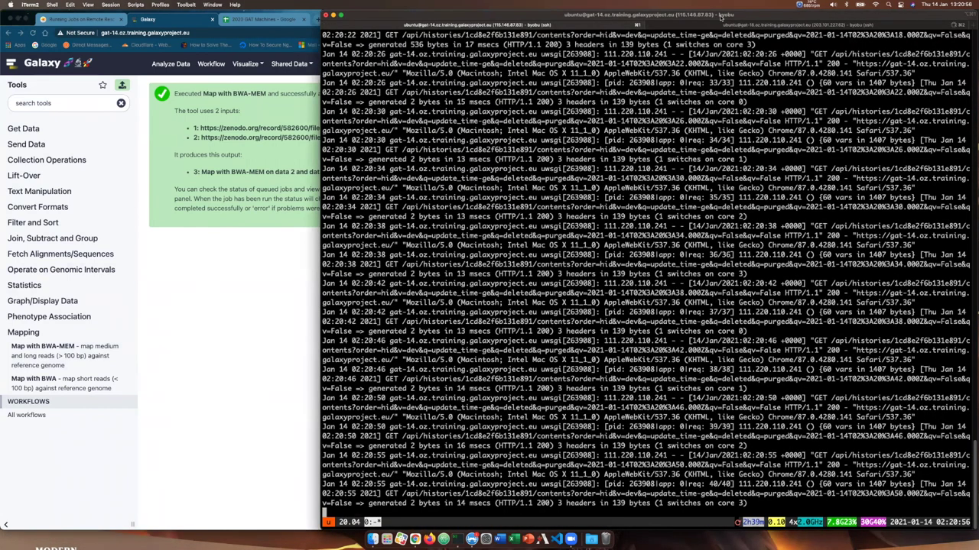
pyautogui.click(731, 26)
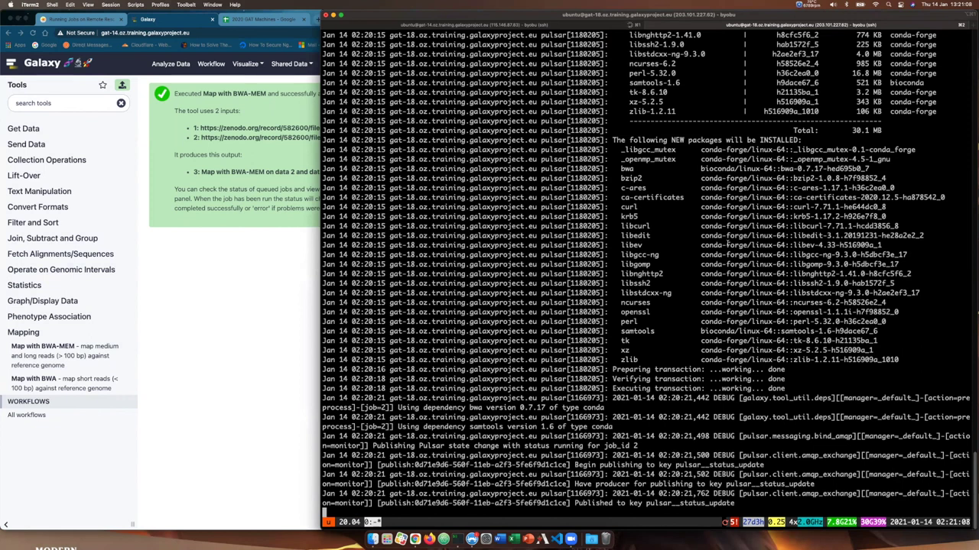
pyautogui.hotkey('ctrl', 'c')
# Step: Check running processes with top -c, then tail the Pulsar log until job 2 reports complete
pyautogui.write('t')
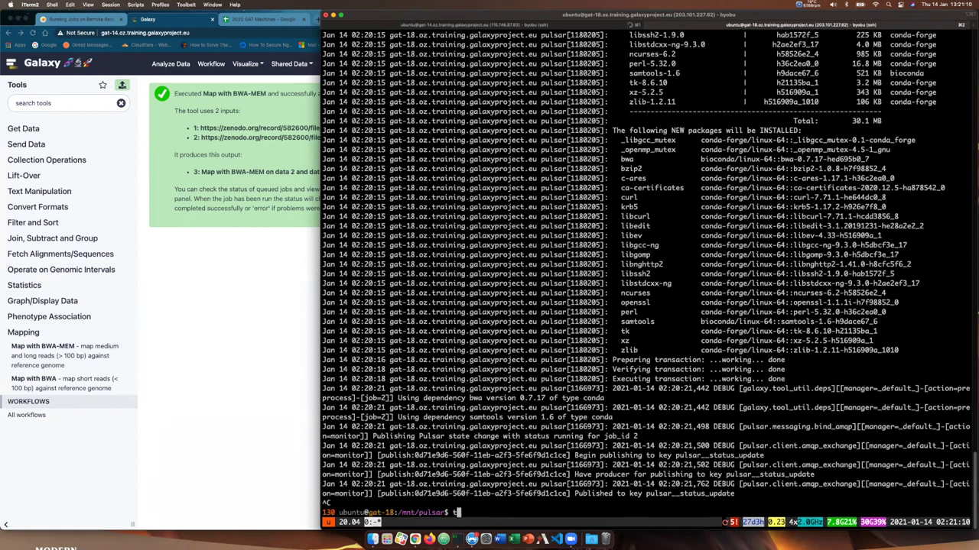
pyautogui.write('op -c')
pyautogui.press('Return')
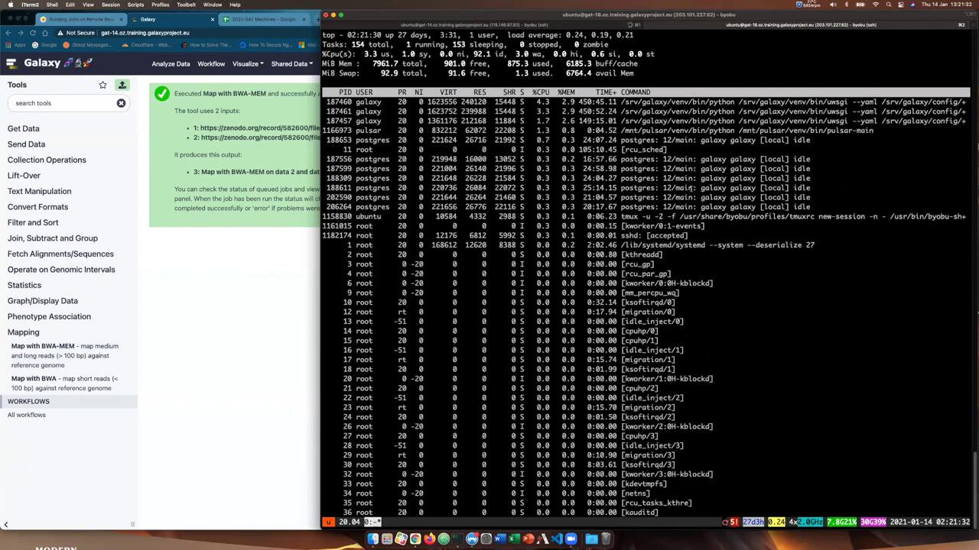
pyautogui.press('q')
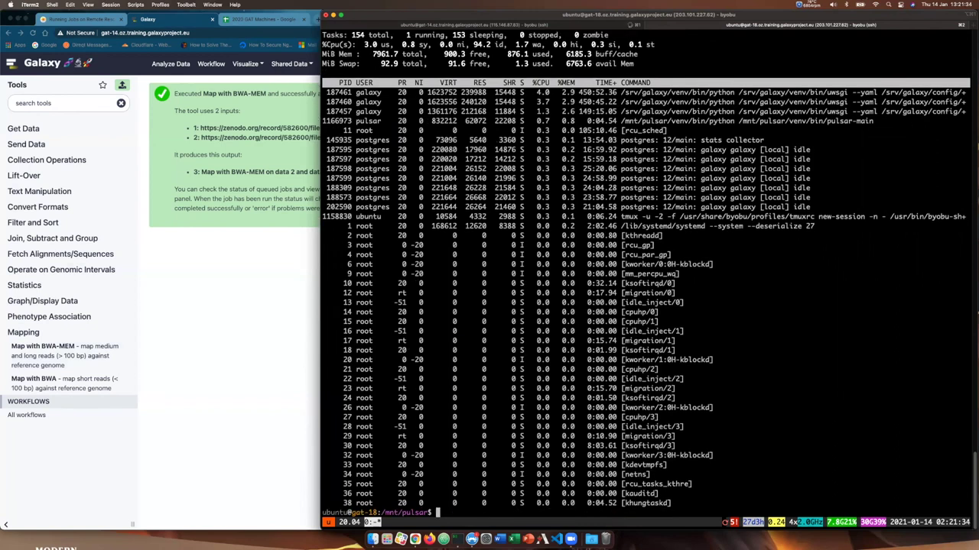
pyautogui.write('journalctl -fu pulsar')
pyautogui.press('Return')
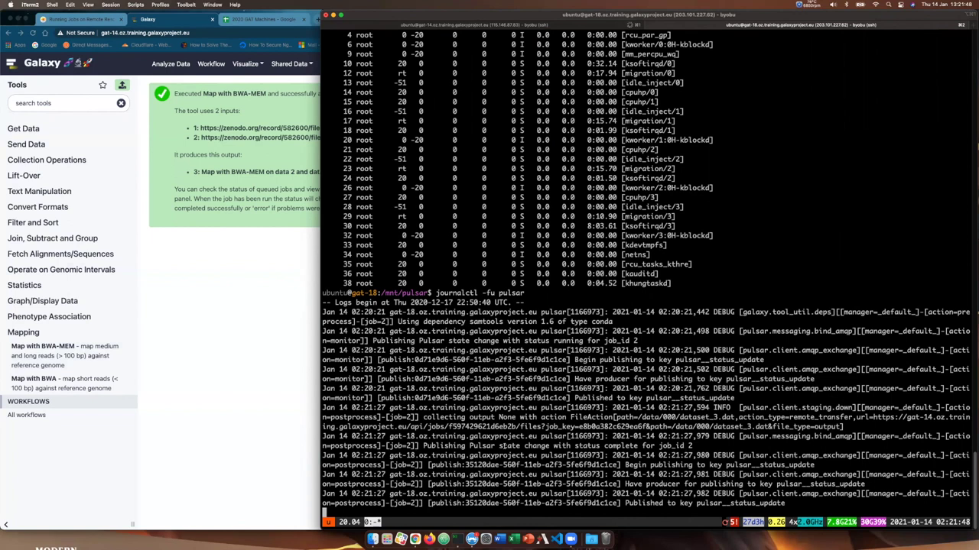
# Step: Highlight the 'status complete for job_id 2' line, check the gat-14 Galaxy log, then view history item 3
pyautogui.moveTo(470, 446); pyautogui.dragTo(693, 447)
pyautogui.click(277, 346)
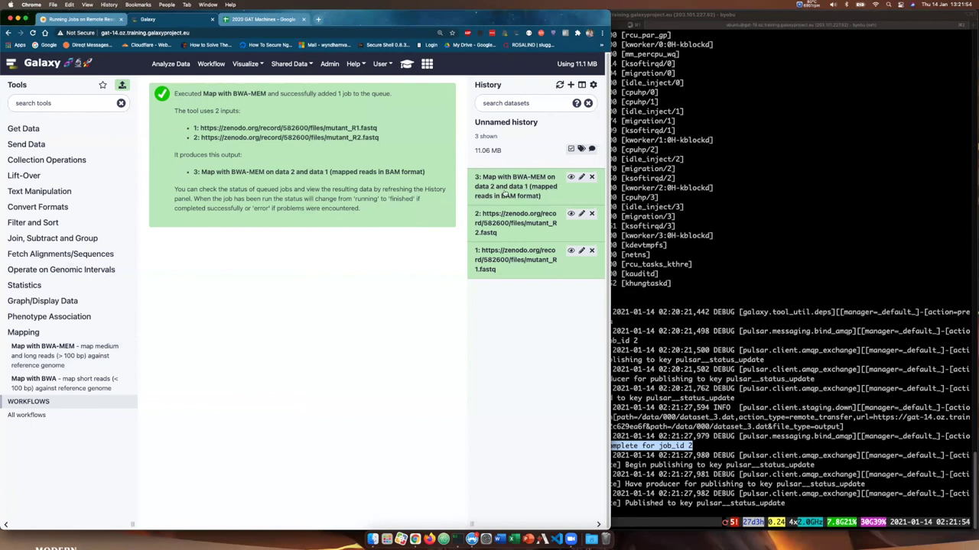
pyautogui.click(754, 110)
pyautogui.click(581, 24)
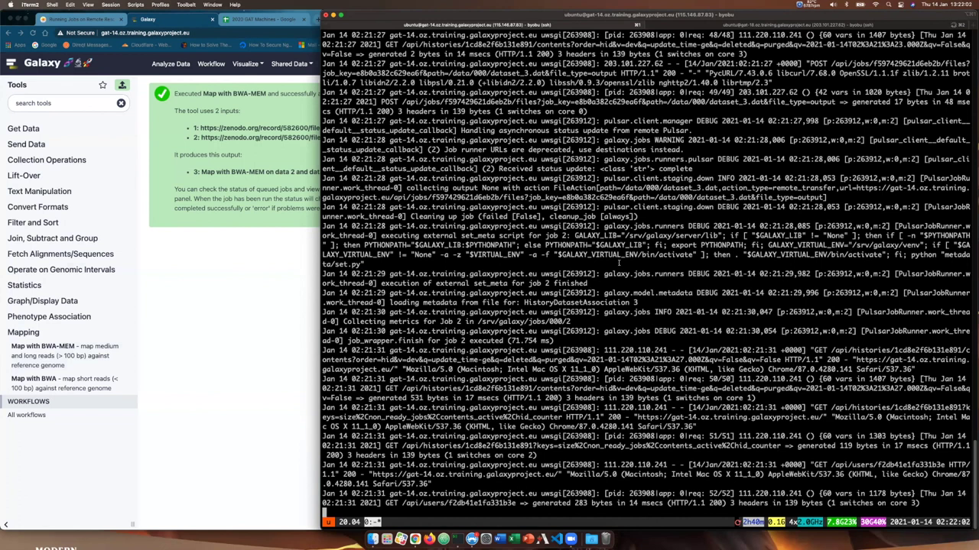
pyautogui.click(191, 314)
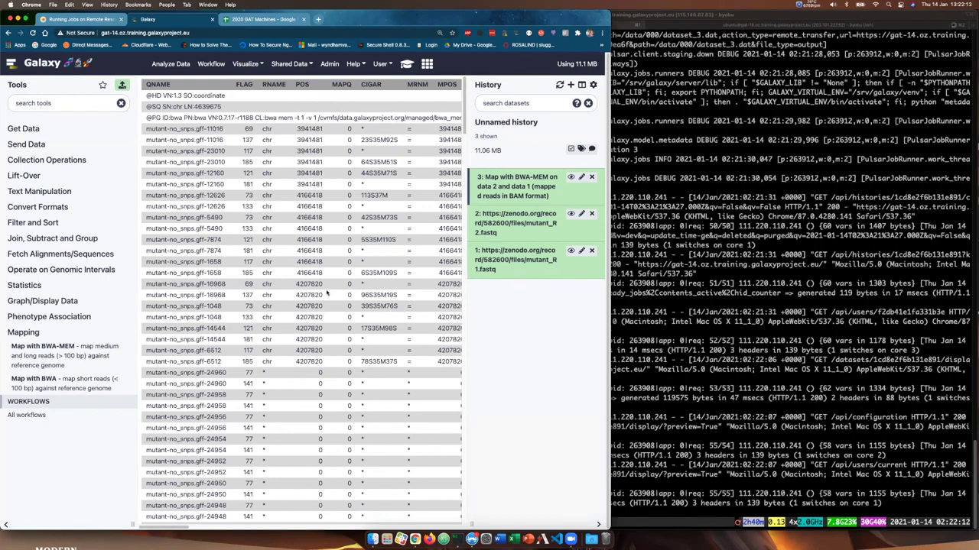
# Step: Scroll through the BAM's alignment rows against chr, go to Analyze Data, and reopen the tutorial tab
pyautogui.scroll(-10, 326, 292)
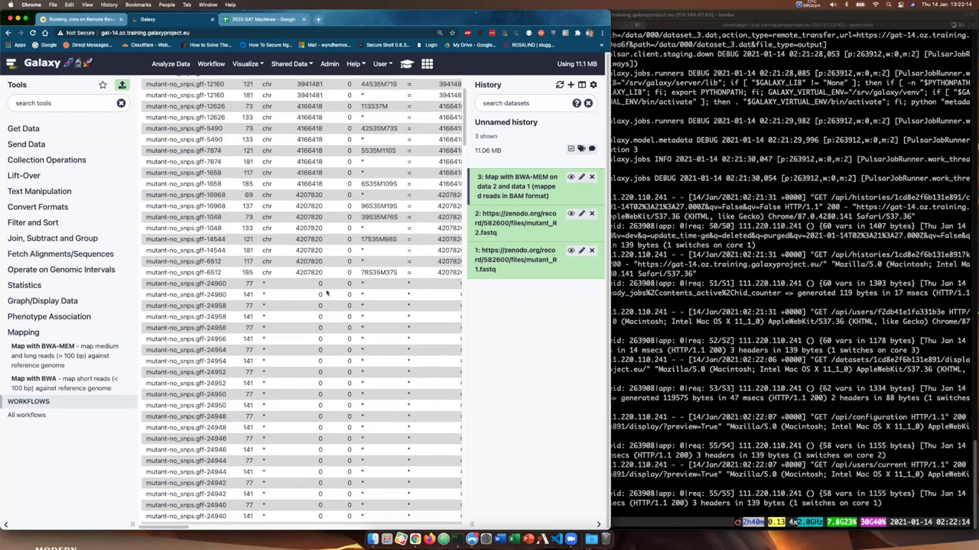
pyautogui.scroll(15, 326, 292)
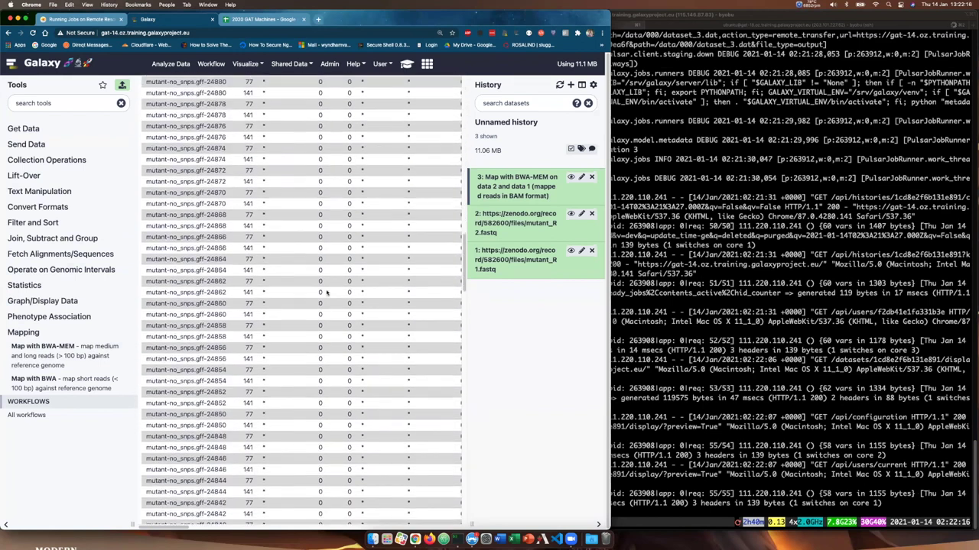
pyautogui.scroll(2, 327, 294)
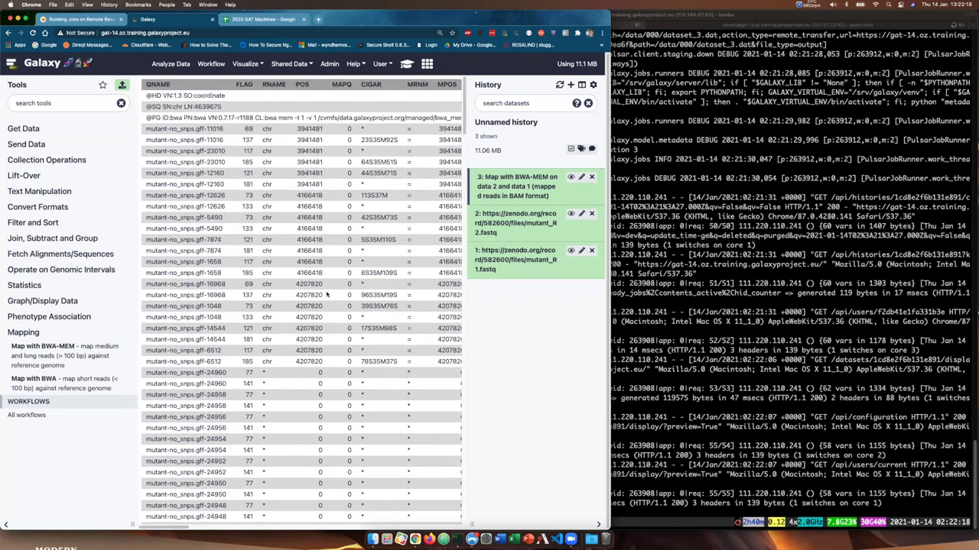
pyautogui.click(169, 65)
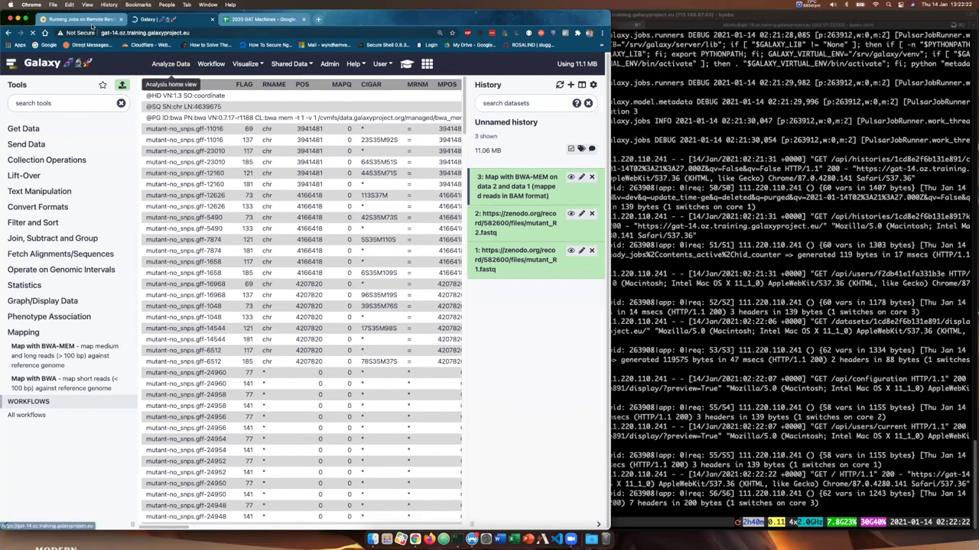
pyautogui.click(87, 22)
# Step: Scroll the tutorial past Testing Pulsar to the Pulsar in Production section and Galaxy Australia map
pyautogui.scroll(-2, 356, 306)
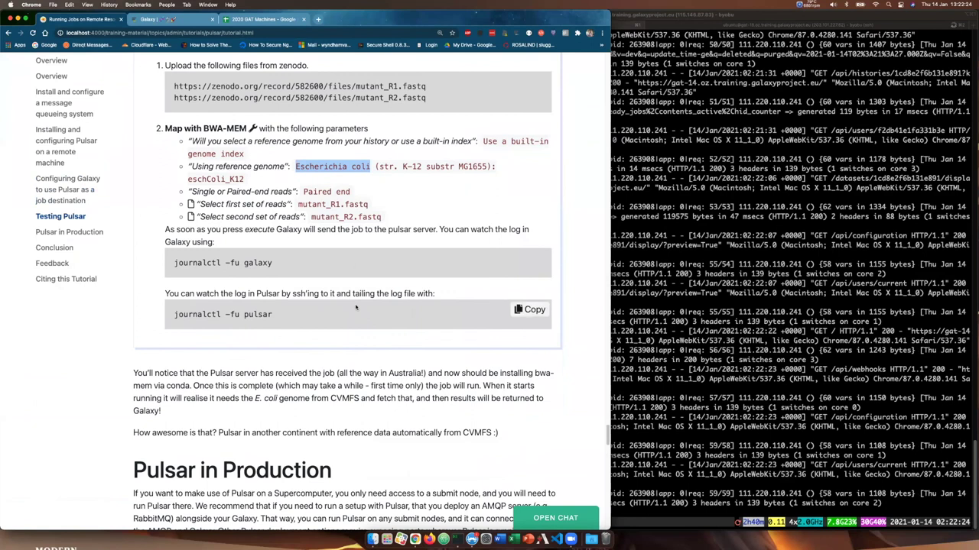
pyautogui.scroll(1, 357, 305)
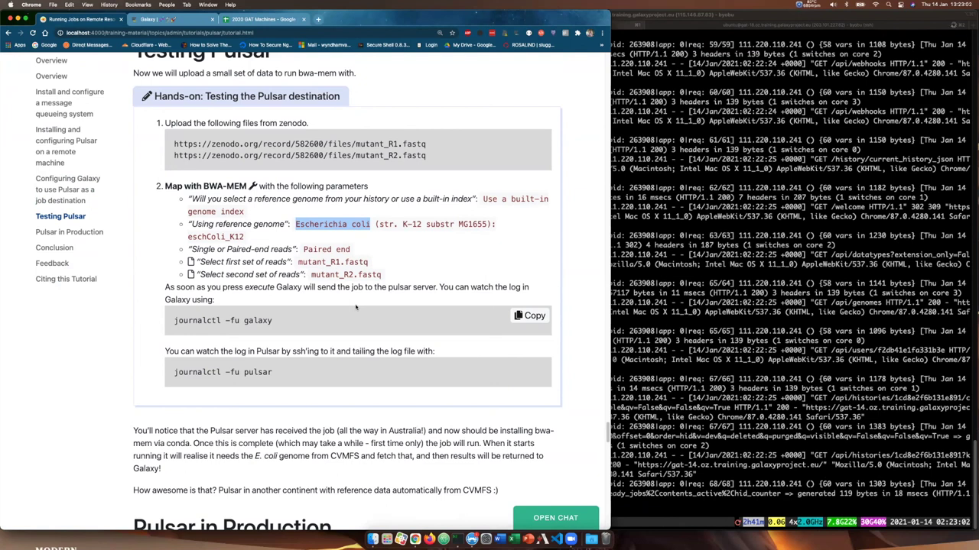
pyautogui.scroll(-5, 355, 306)
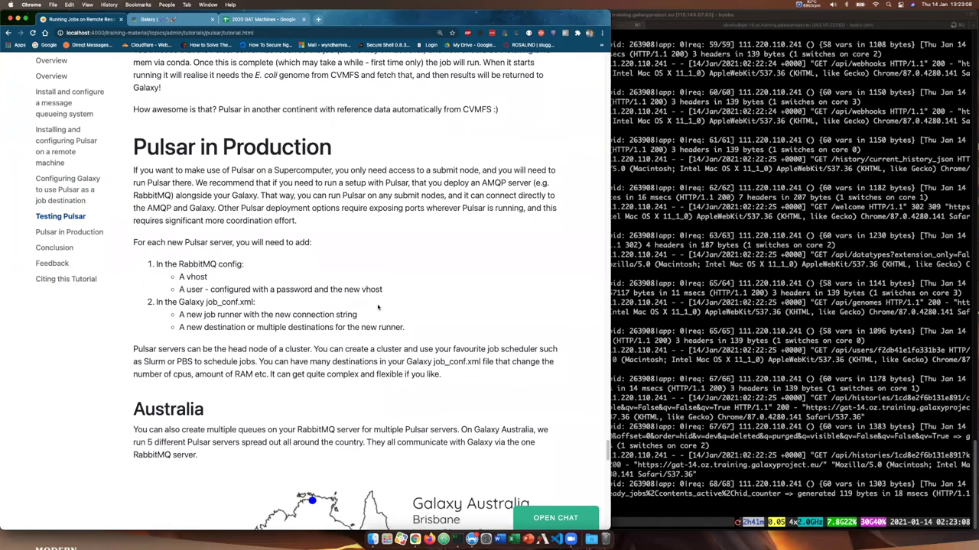
pyautogui.scroll(-2, 377, 307)
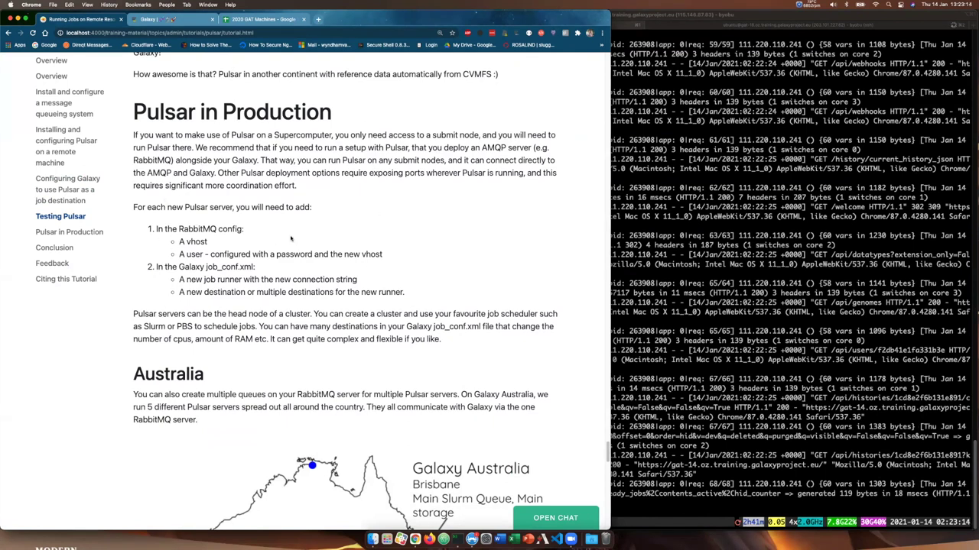
pyautogui.scroll(-4, 301, 235)
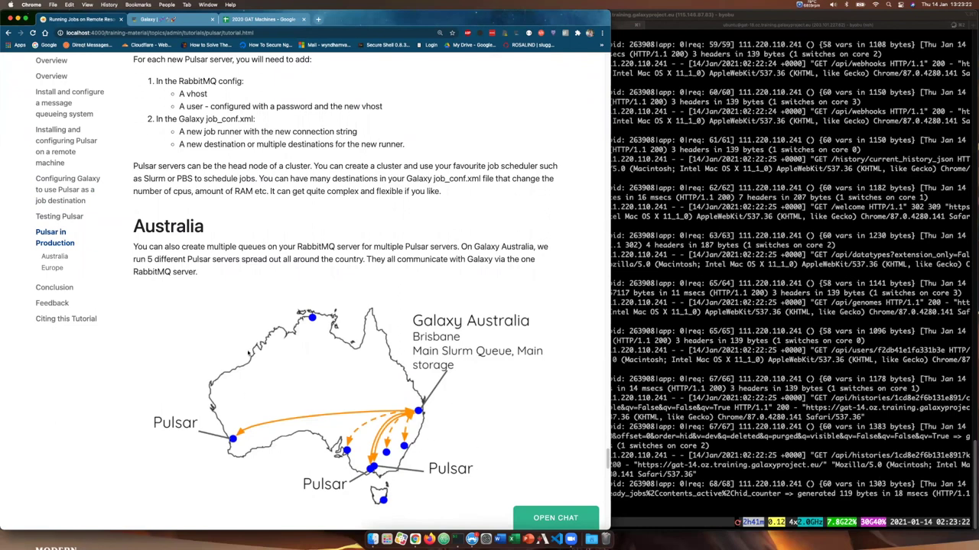
pyautogui.scroll(2, 248, 353)
# Step: Highlight the RabbitMQ config, new job runner and new destination requirements for each Pulsar server
pyautogui.moveTo(180, 174); pyautogui.dragTo(376, 187)
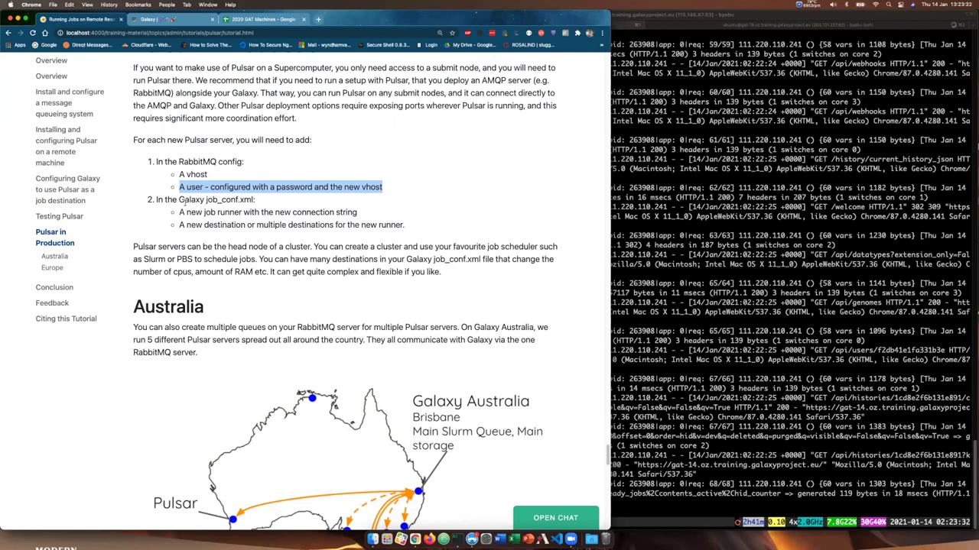
pyautogui.moveTo(180, 212); pyautogui.dragTo(357, 212)
pyautogui.moveTo(180, 226); pyautogui.dragTo(409, 227)
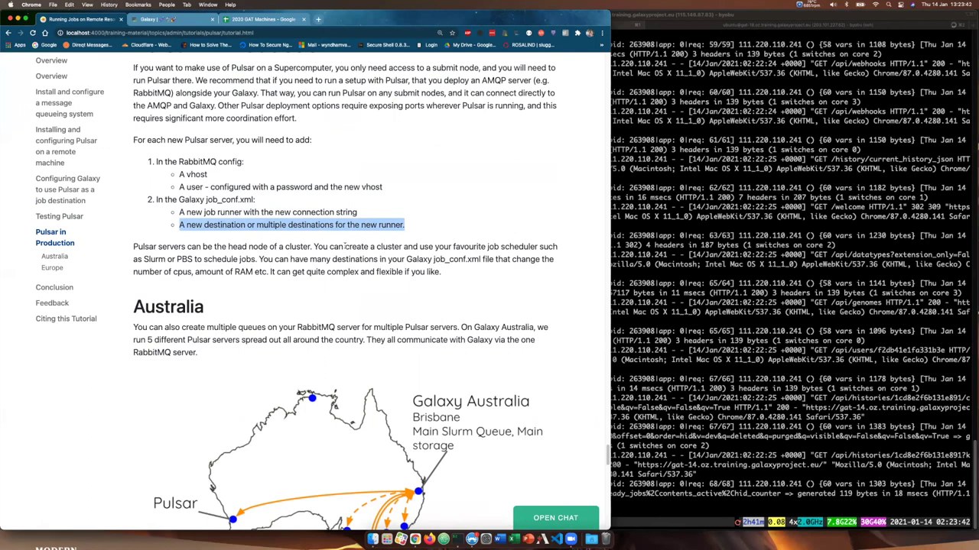
# Step: Scroll down to the Europe subsection describing The Pulsar Network and its useGalaxy.eu map
pyautogui.scroll(-2, 434, 332)
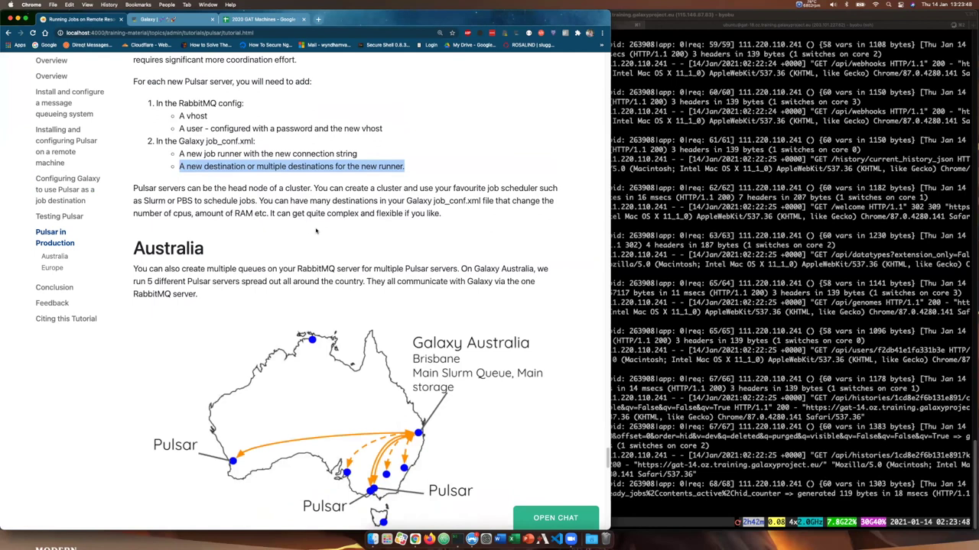
pyautogui.scroll(-6, 316, 230)
pyautogui.scroll(-8, 317, 232)
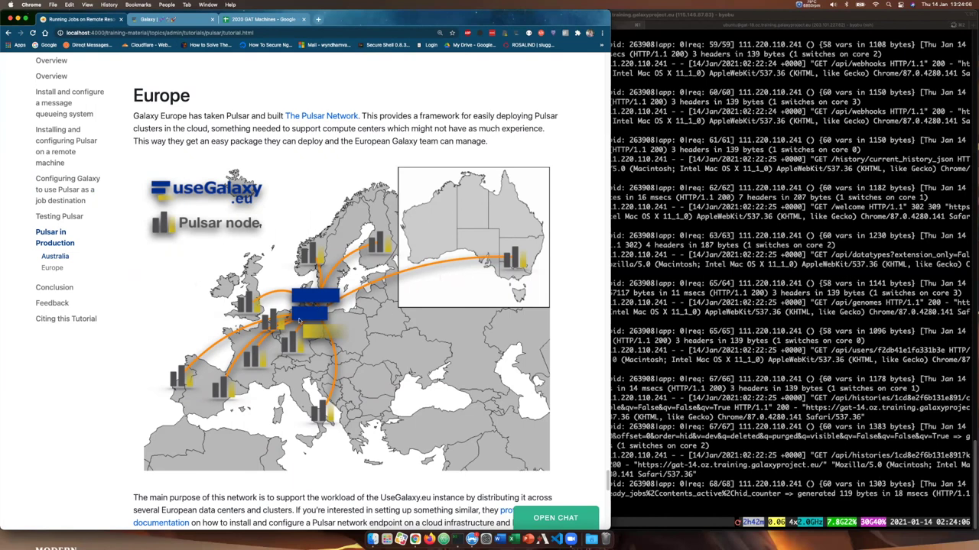
# Step: Scroll through Conclusion, Key points, Feedback and Citing this Tutorial to the page's end
pyautogui.scroll(-5, 403, 321)
pyautogui.scroll(-1, 403, 321)
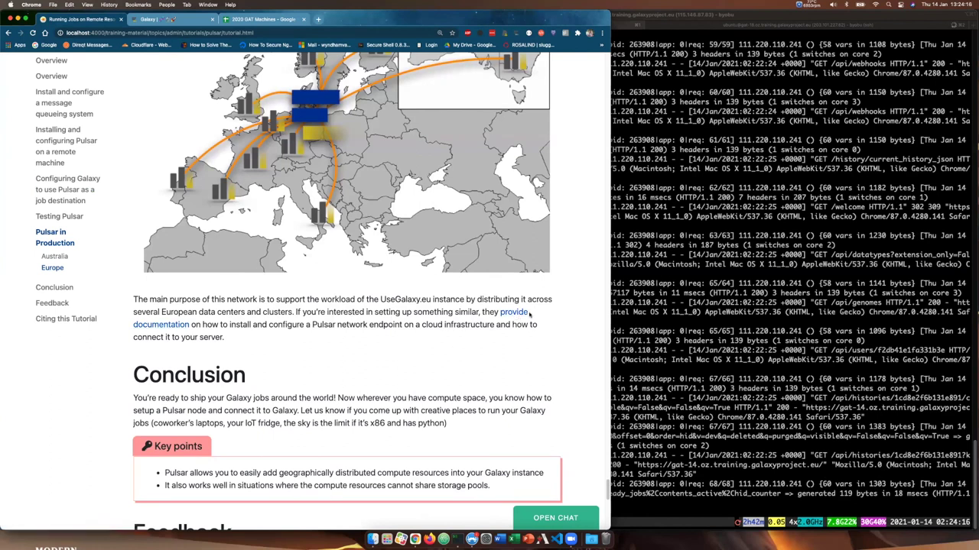
pyautogui.scroll(-1, 375, 362)
pyautogui.scroll(-2, 375, 361)
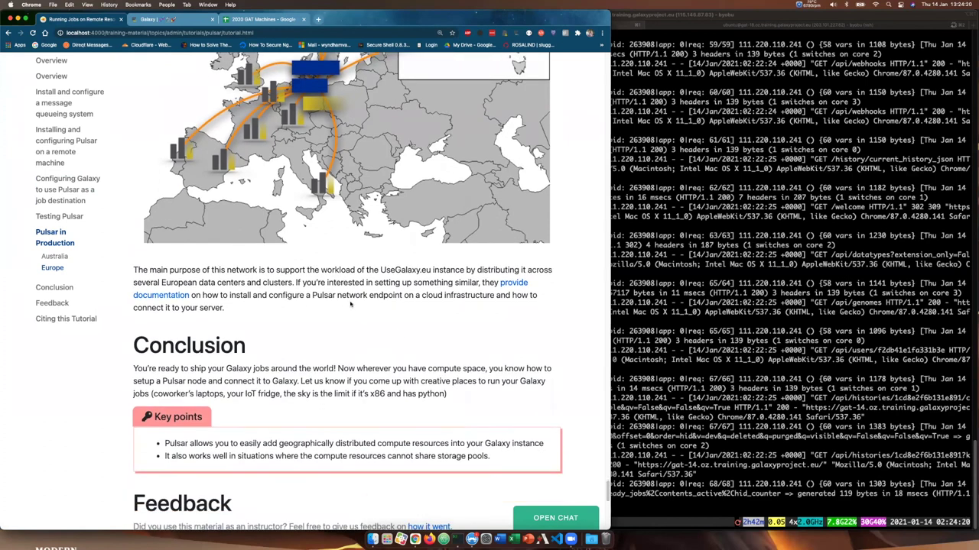
pyautogui.scroll(3, 350, 303)
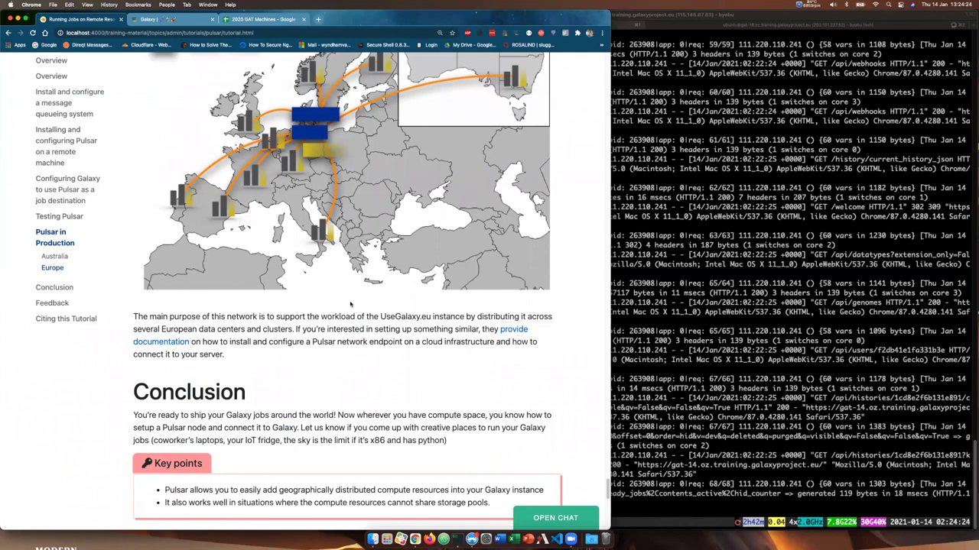
pyautogui.scroll(-15, 350, 303)
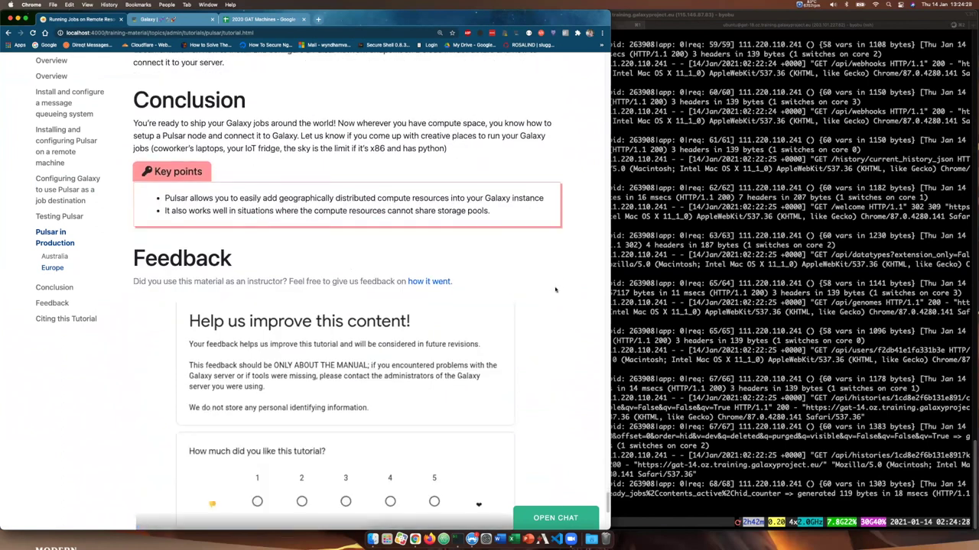
pyautogui.scroll(-3, 566, 291)
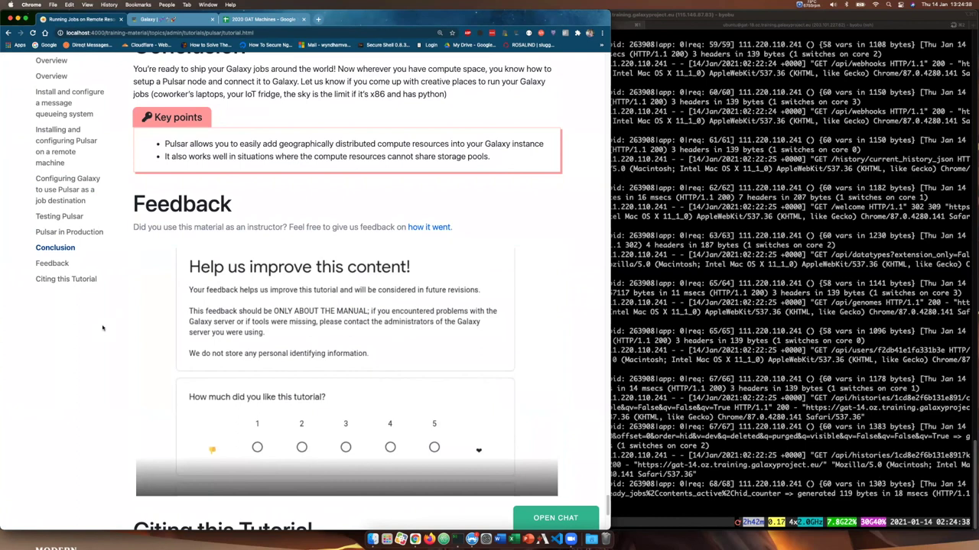
pyautogui.scroll(-3, 102, 328)
pyautogui.scroll(-3, 102, 328)
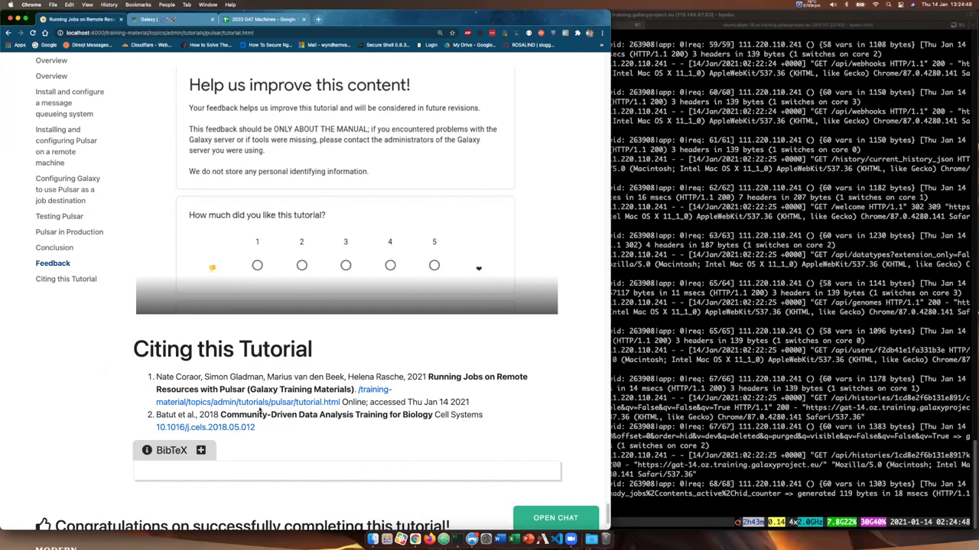
pyautogui.scroll(-3, 260, 410)
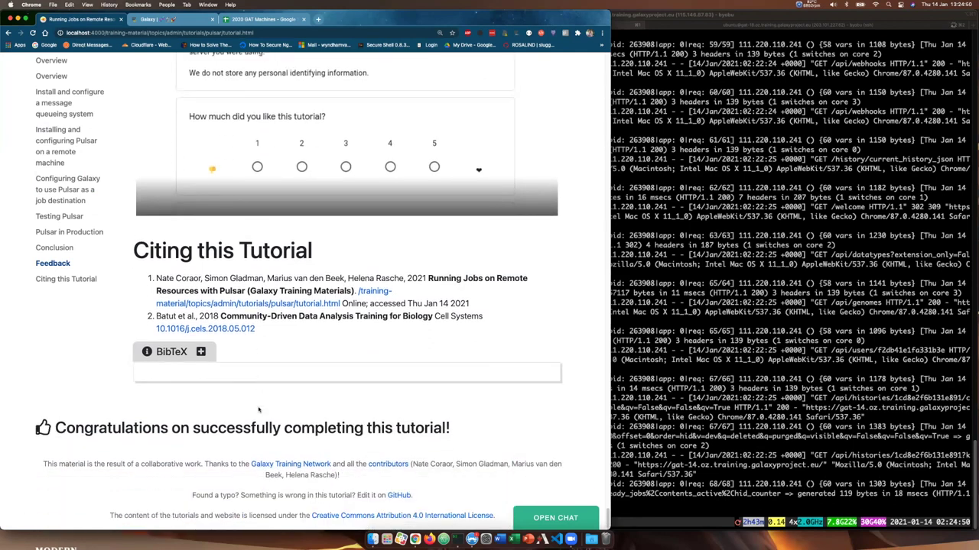